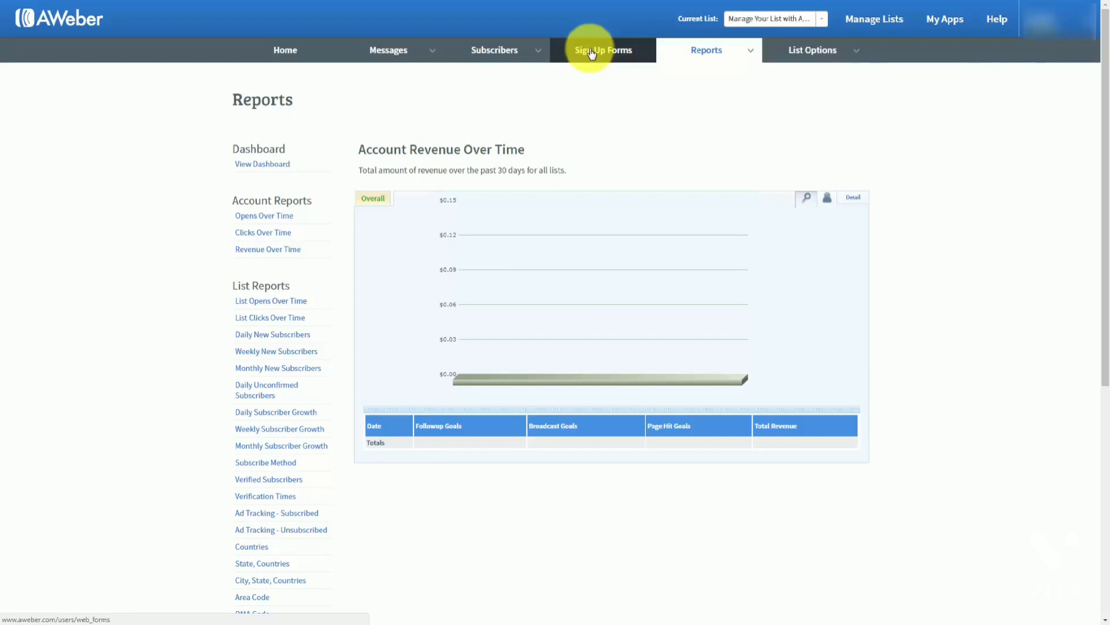
# Go to the Sign Up Forms page for the current list
pyautogui.click(591, 52)
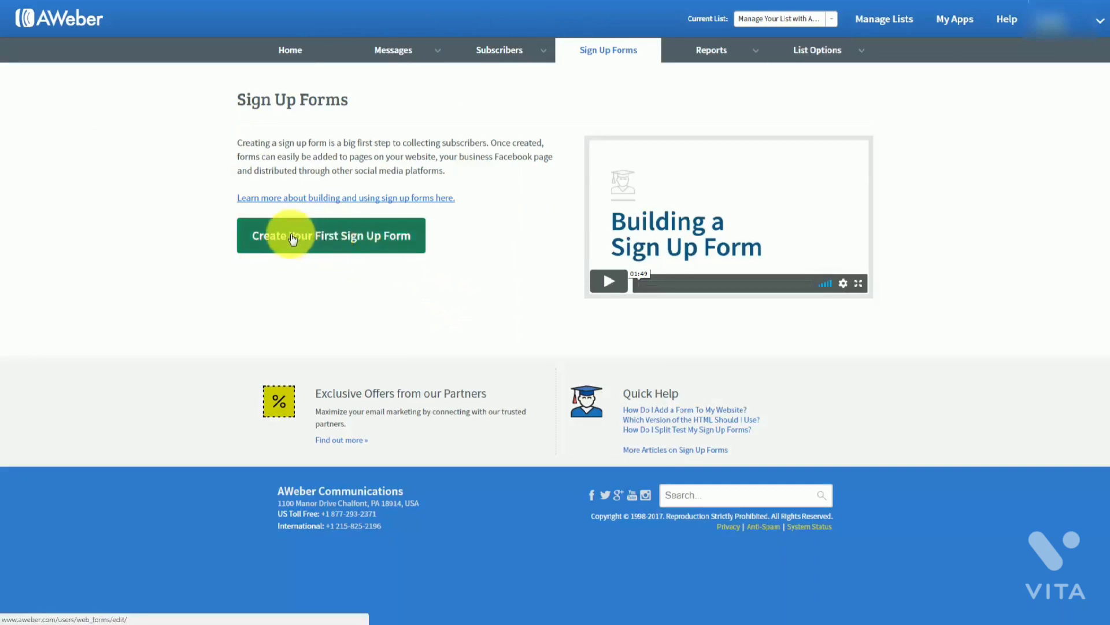
# Start a first sign-up form and preview the Basic template among the Popular templates
pyautogui.click(321, 241)
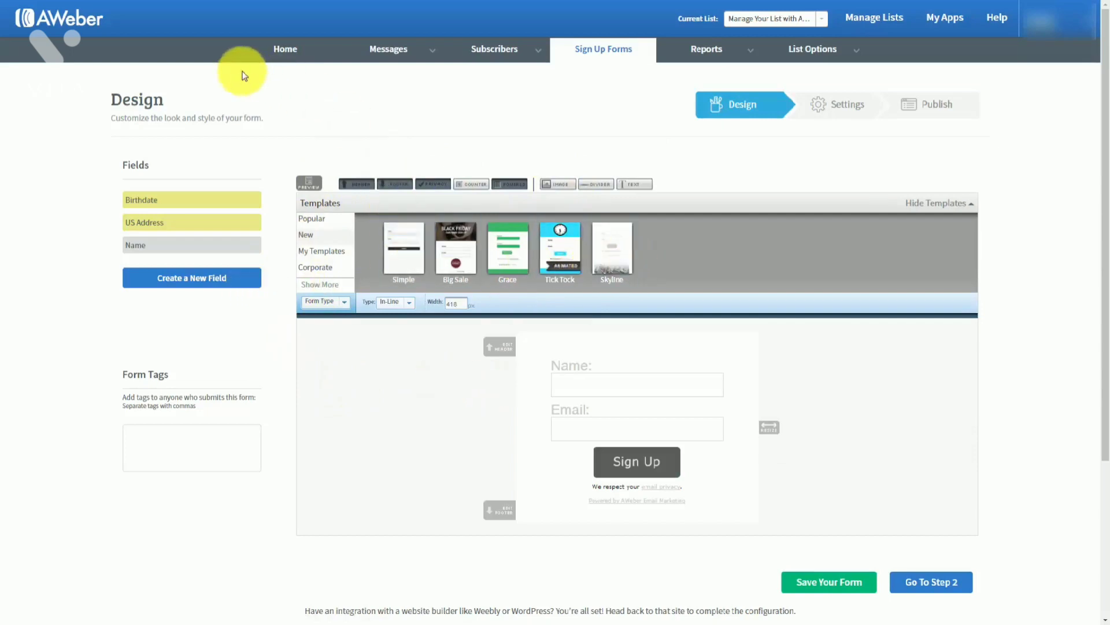
pyautogui.click(314, 220)
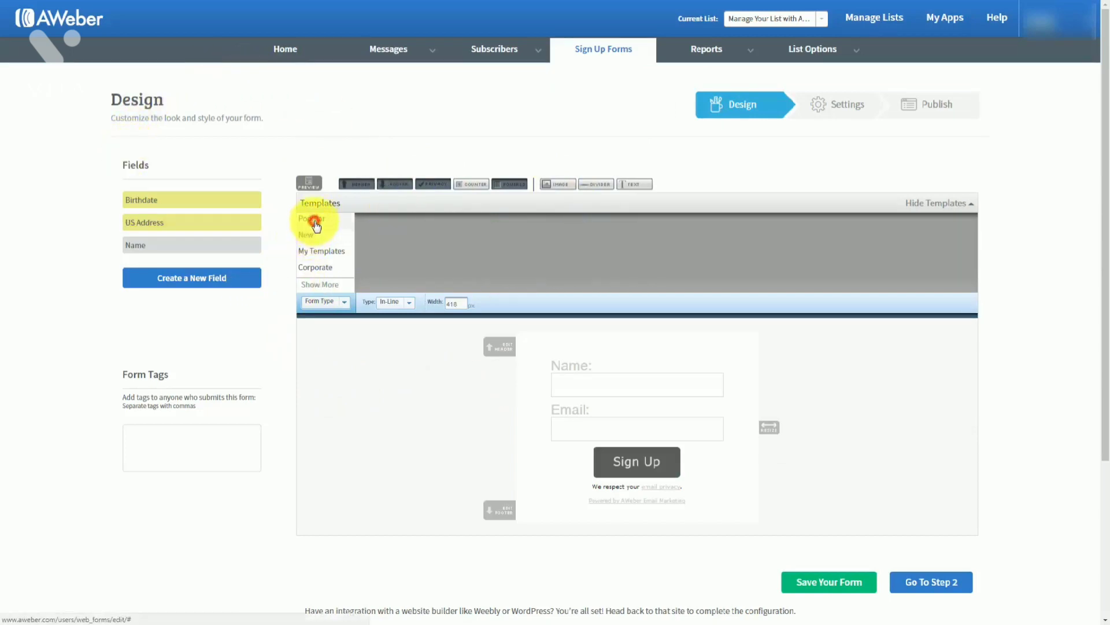
pyautogui.click(401, 240)
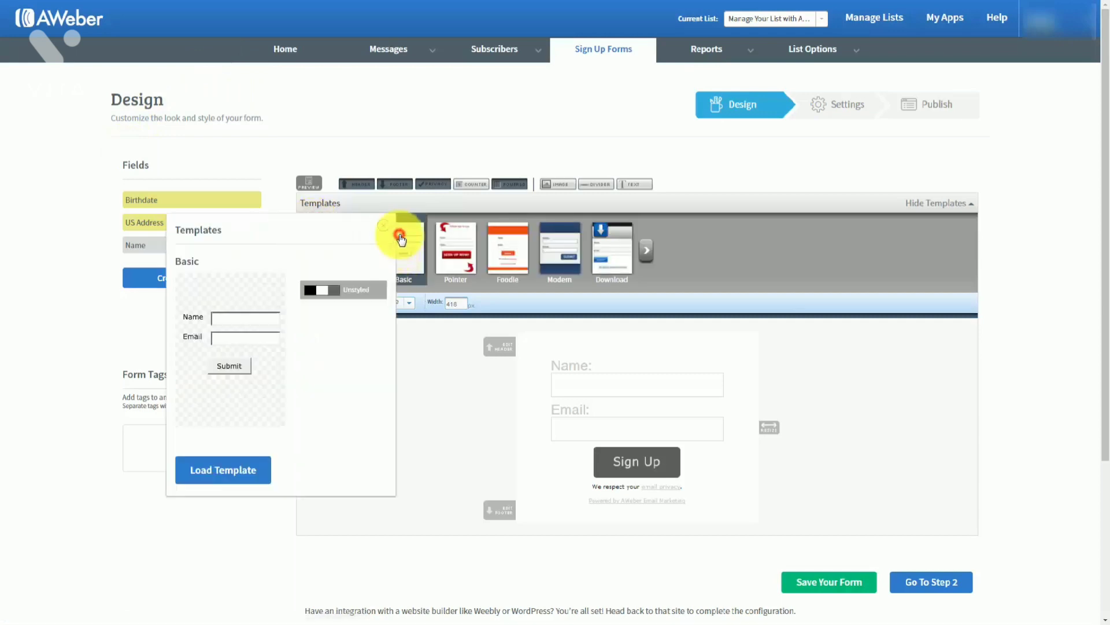
pyautogui.click(386, 229)
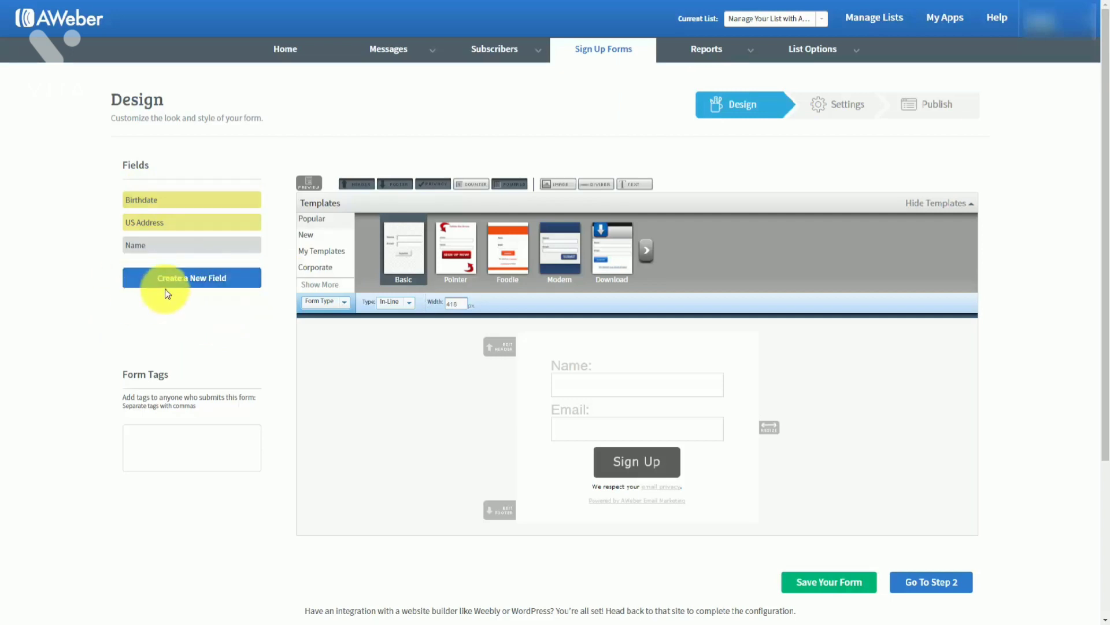
pyautogui.moveTo(850, 50)
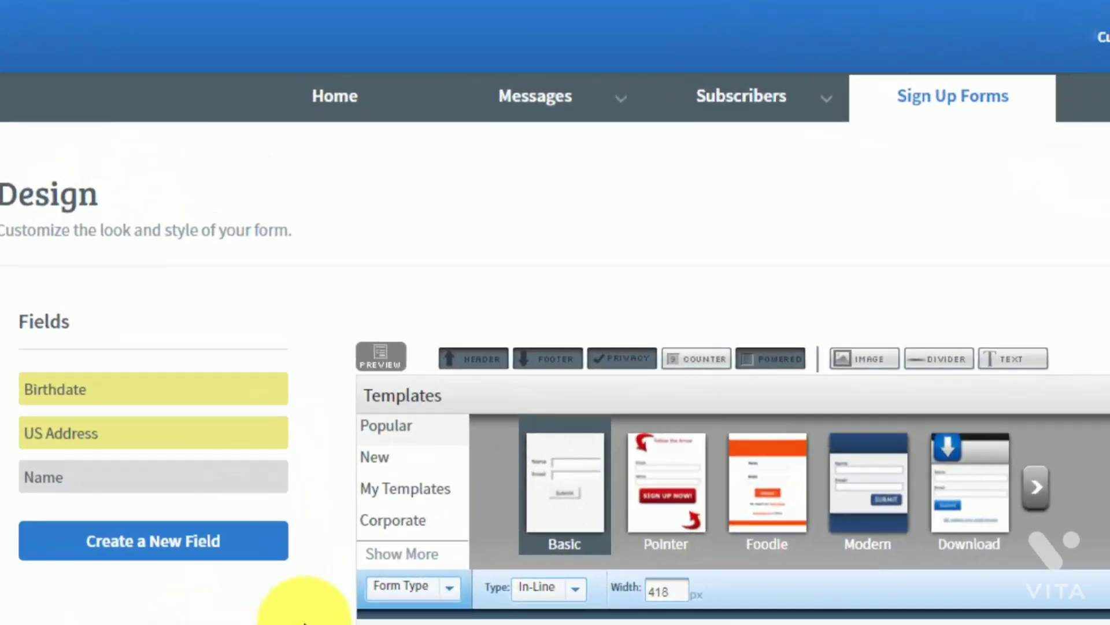
# Always allow pop-ups from aweber.com in Chrome, then preview the 'My Web Form' sign-up form
pyautogui.click(386, 365)
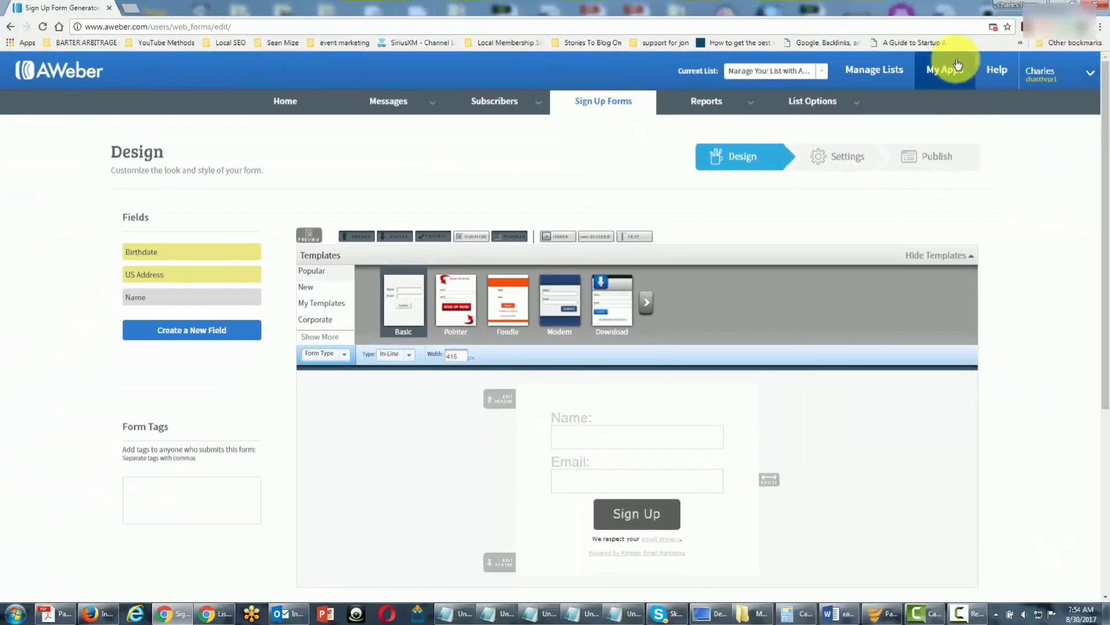
pyautogui.click(994, 27)
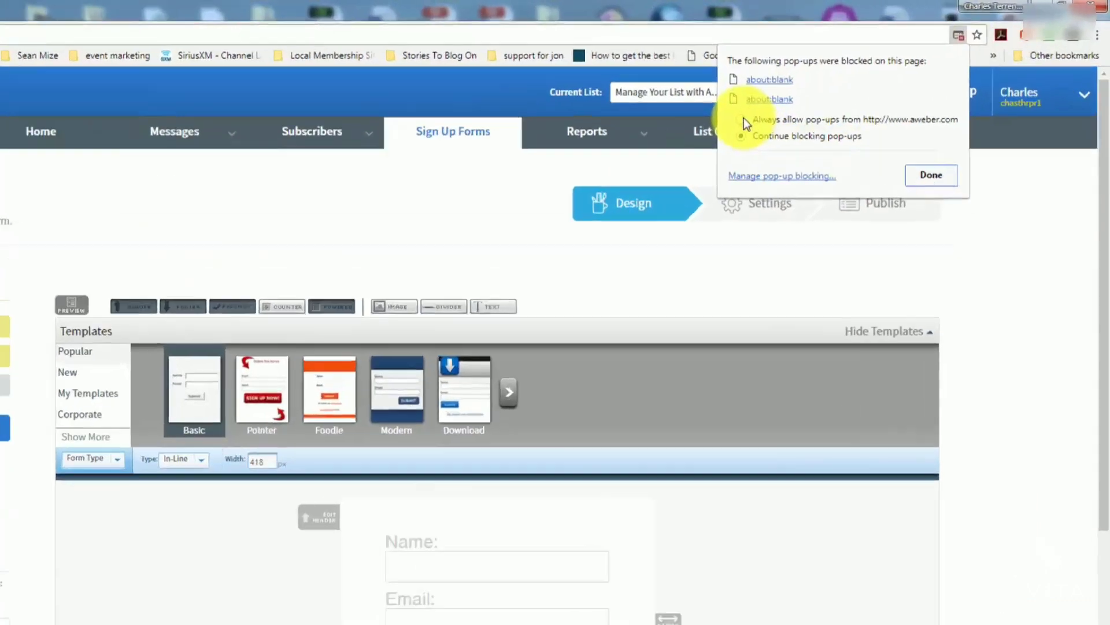
pyautogui.click(826, 92)
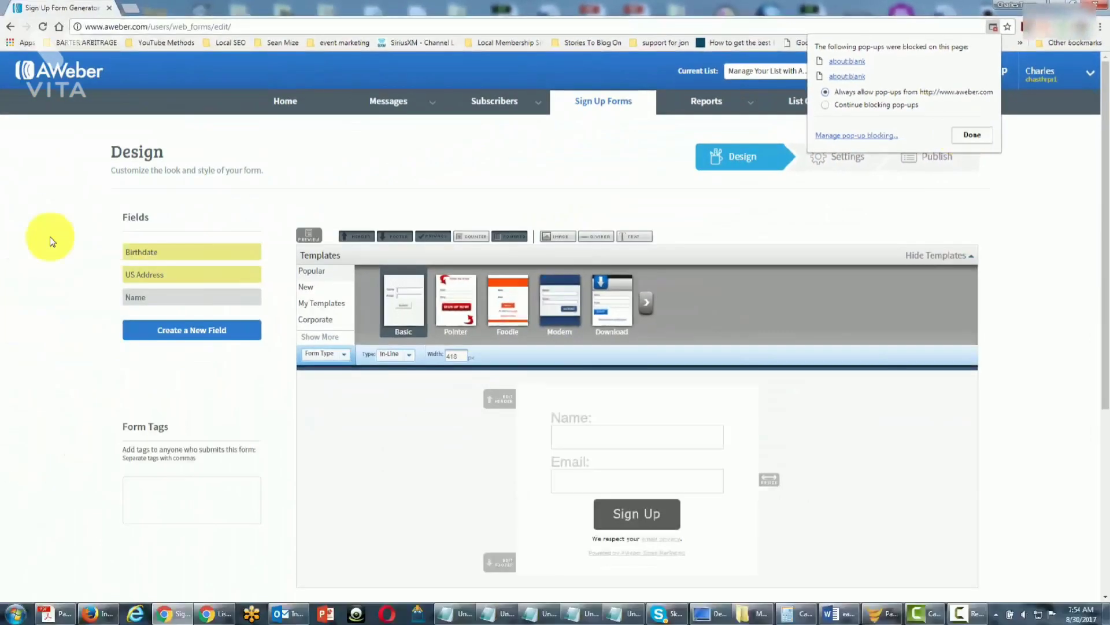
pyautogui.press('F11')
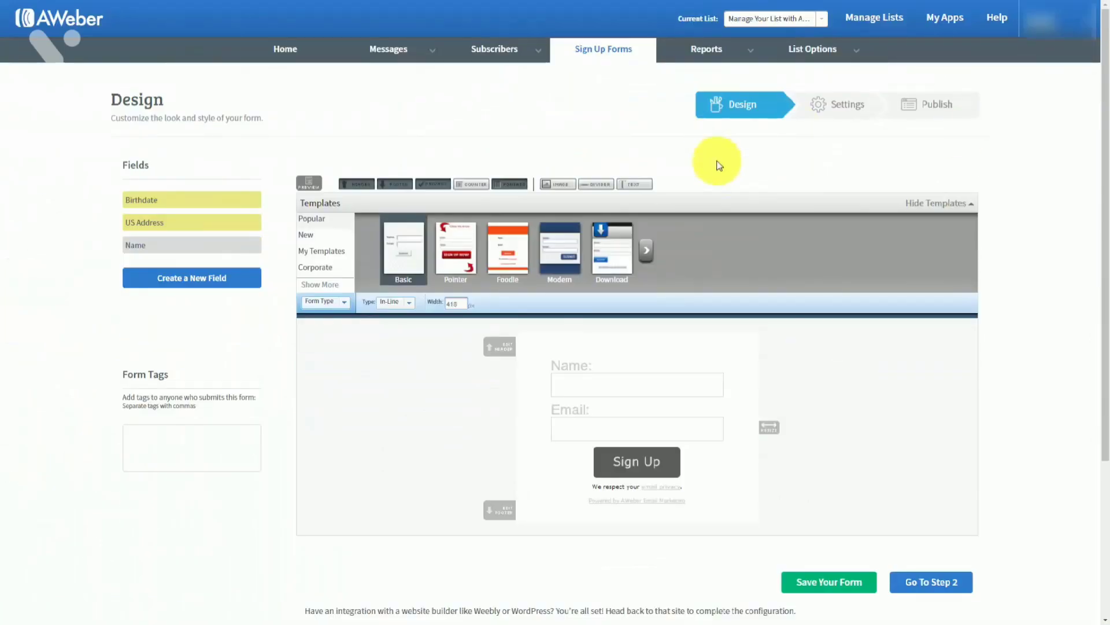
pyautogui.click(306, 185)
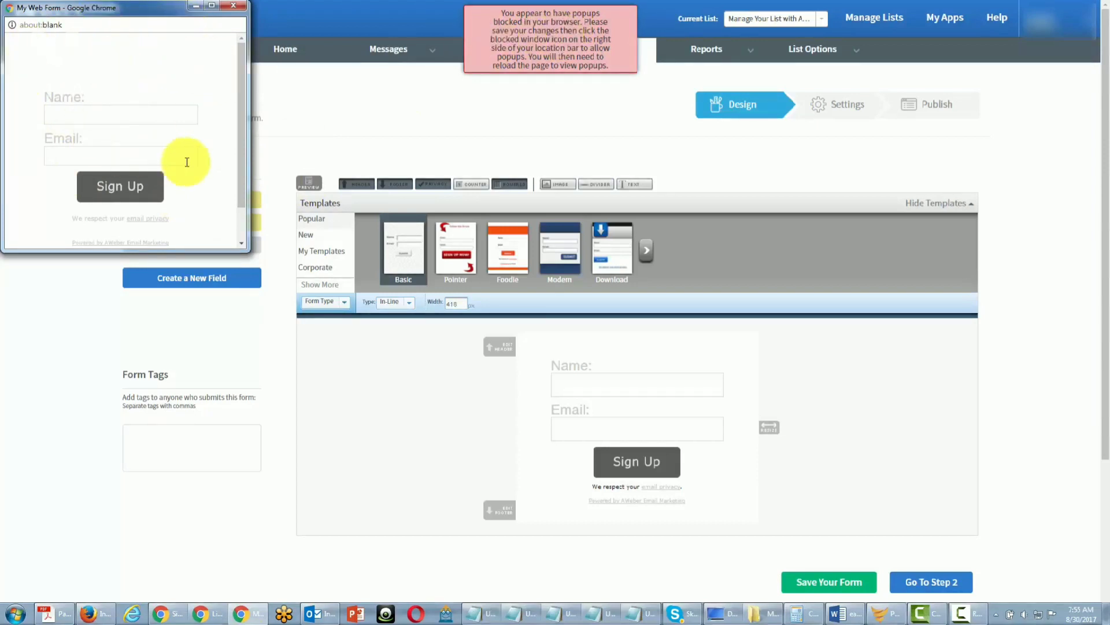
# Leave the 'My Web Form' preview and bring the Basic form designer back to the front
pyautogui.click(570, 34)
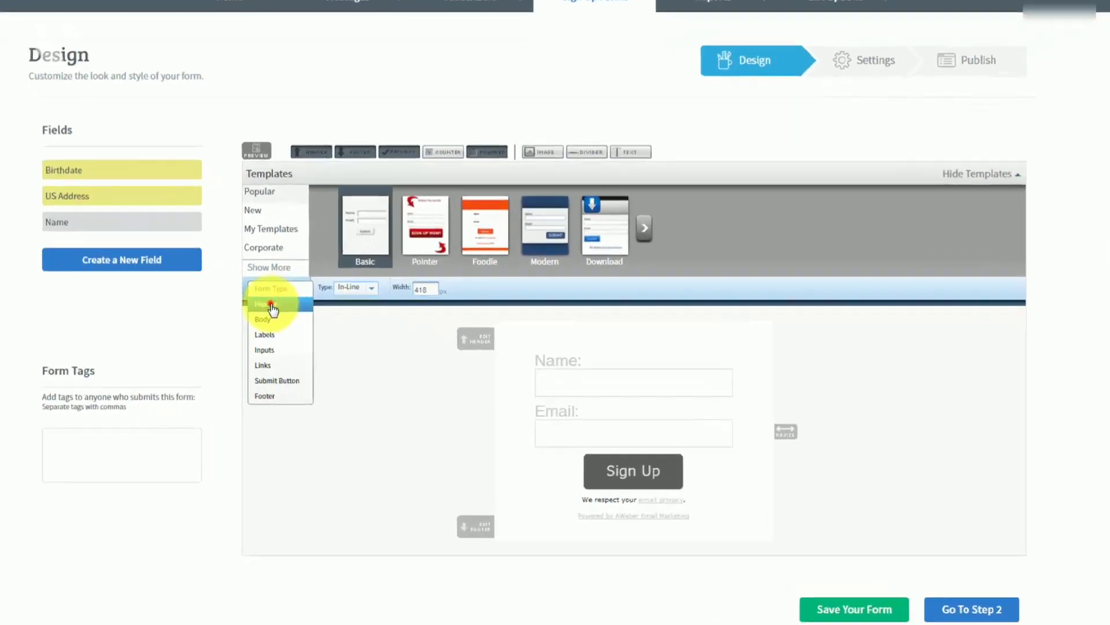
# Review the header's background and padding options, keeping top padding at 9
pyautogui.click(322, 317)
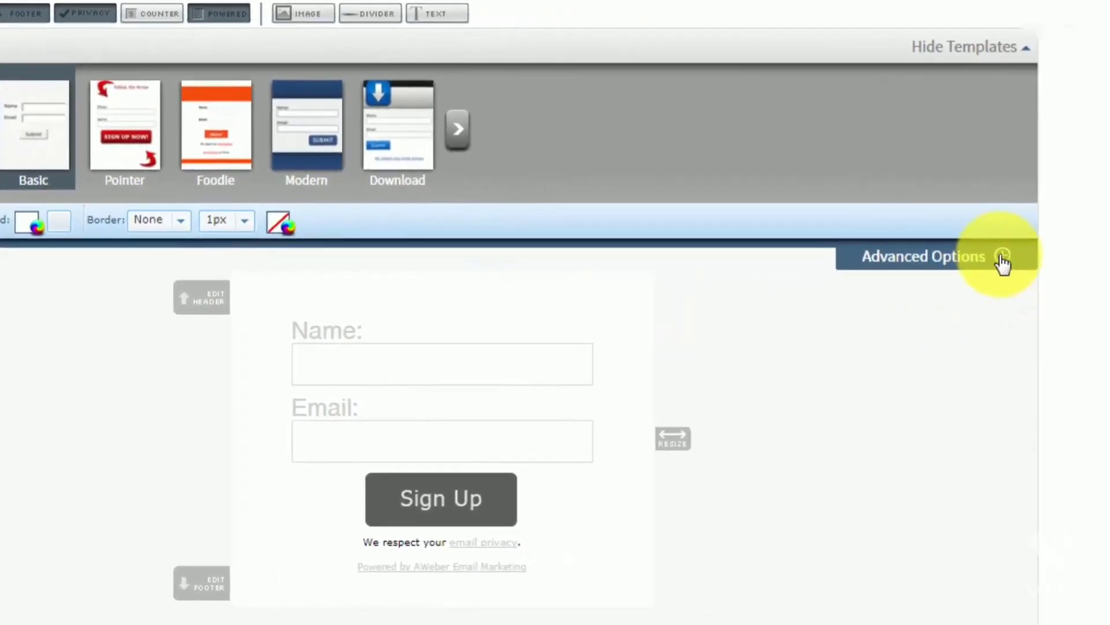
pyautogui.click(999, 256)
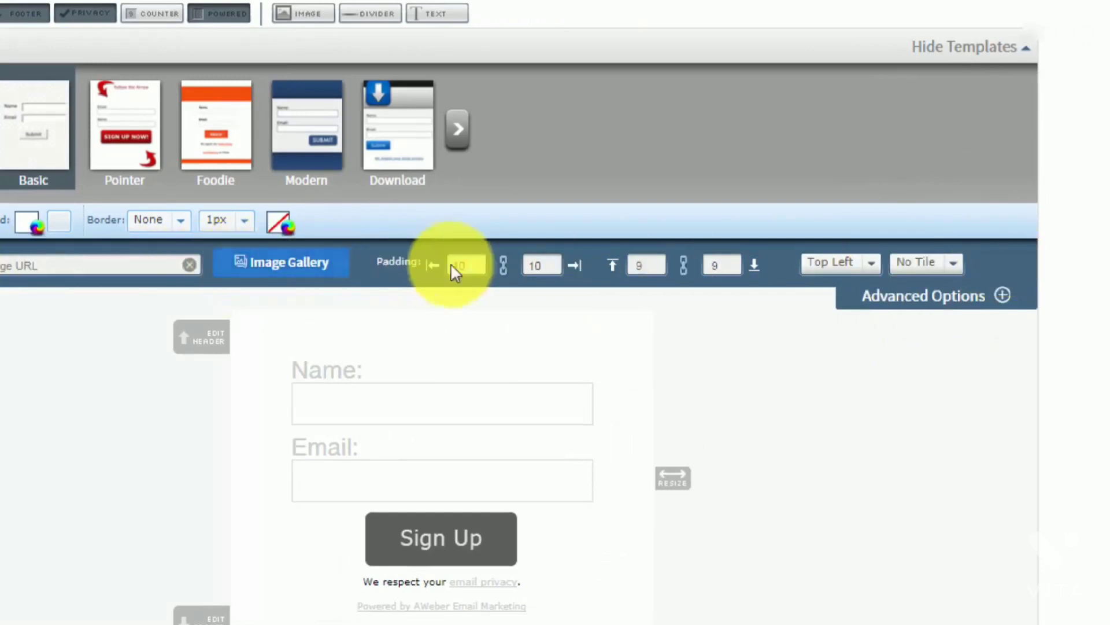
pyautogui.click(638, 267)
pyautogui.write('9')
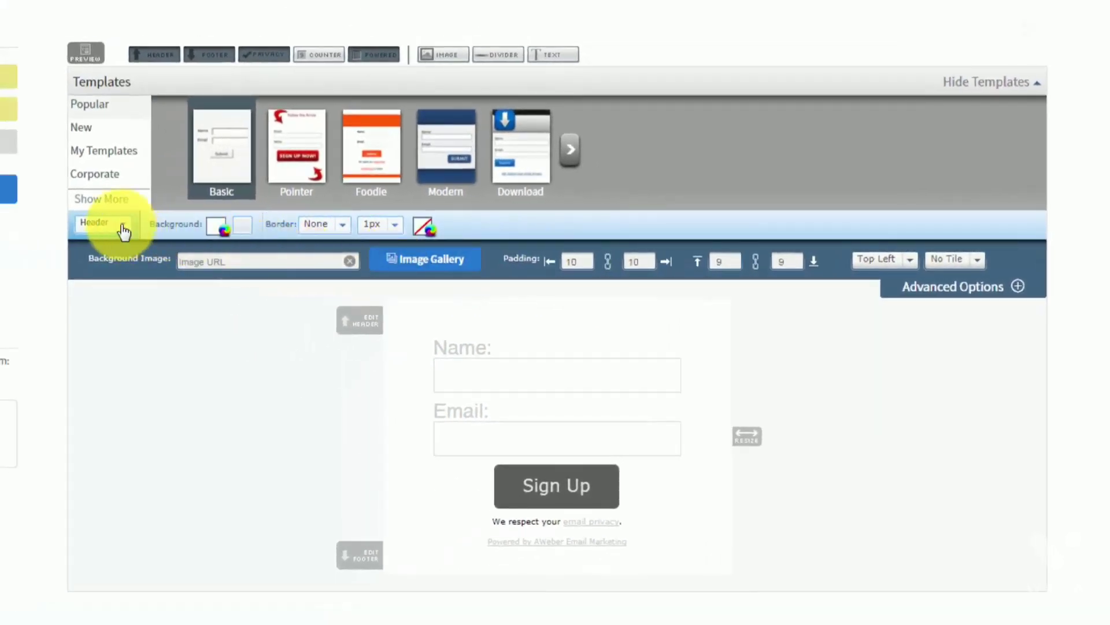
# Switch the style settings to the form body, then to the field labels (Helvetica 24px)
pyautogui.click(123, 231)
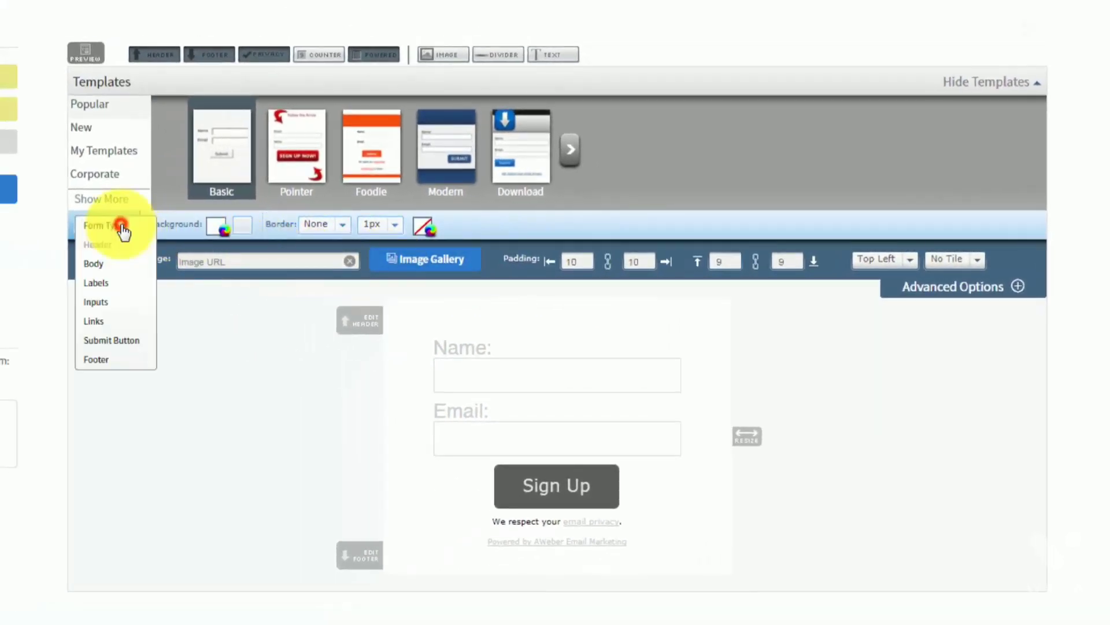
pyautogui.click(91, 265)
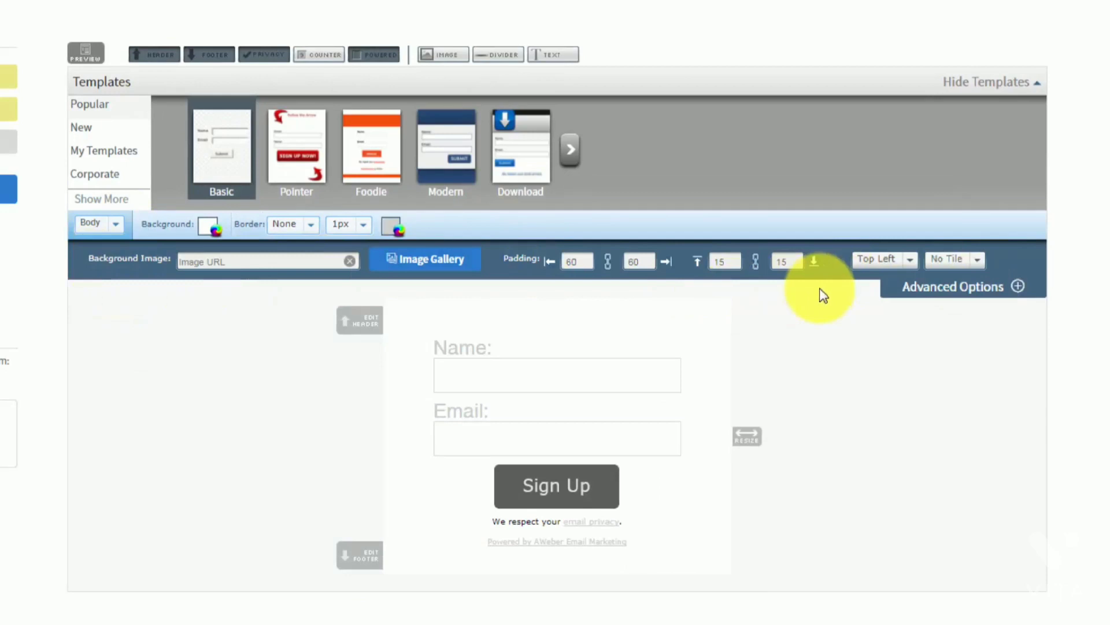
pyautogui.click(111, 224)
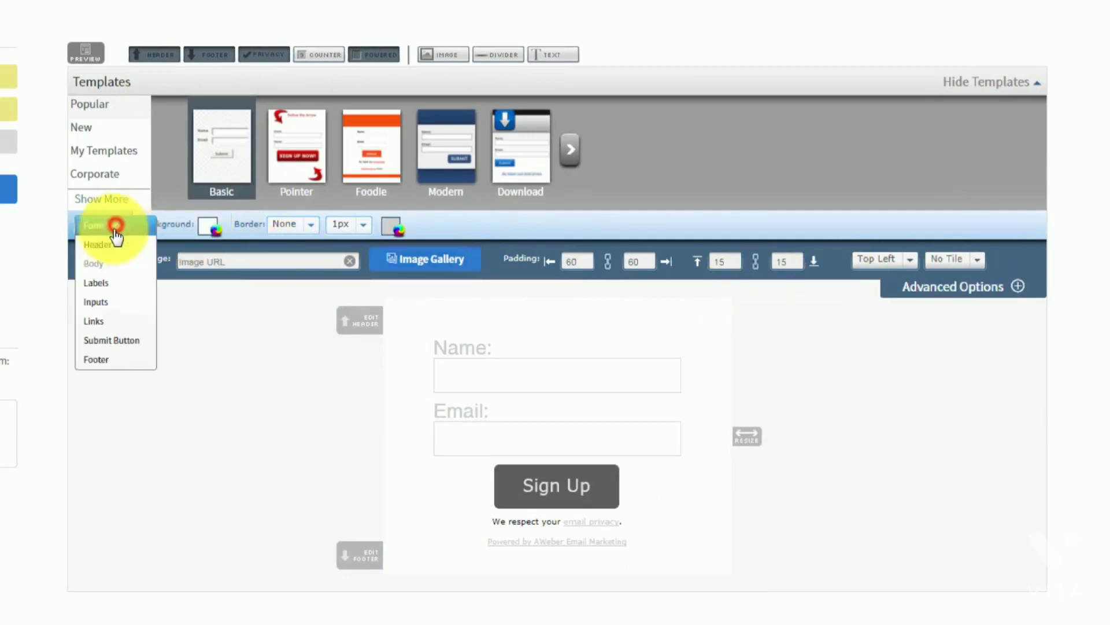
pyautogui.click(93, 285)
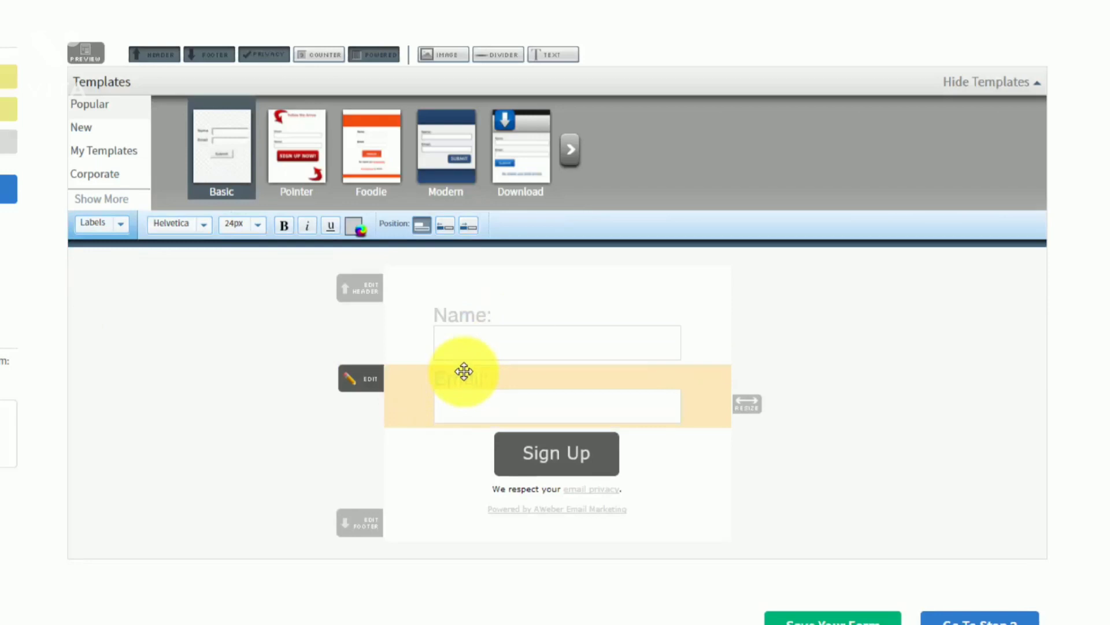
# Inspect the input fields' Solid 1px border and background options
pyautogui.click(119, 223)
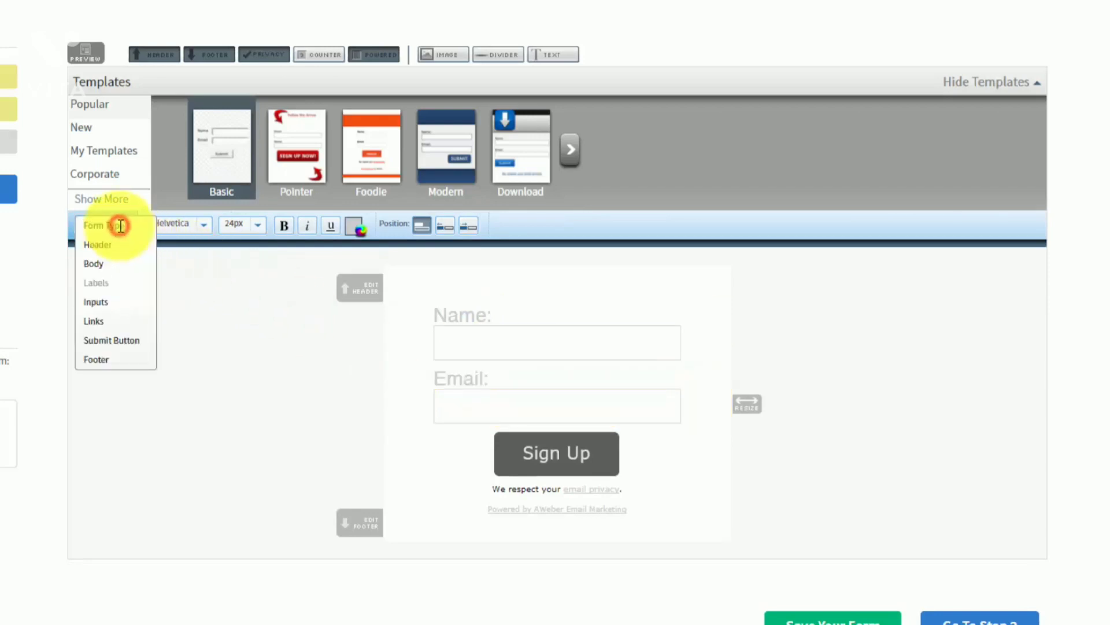
pyautogui.click(99, 301)
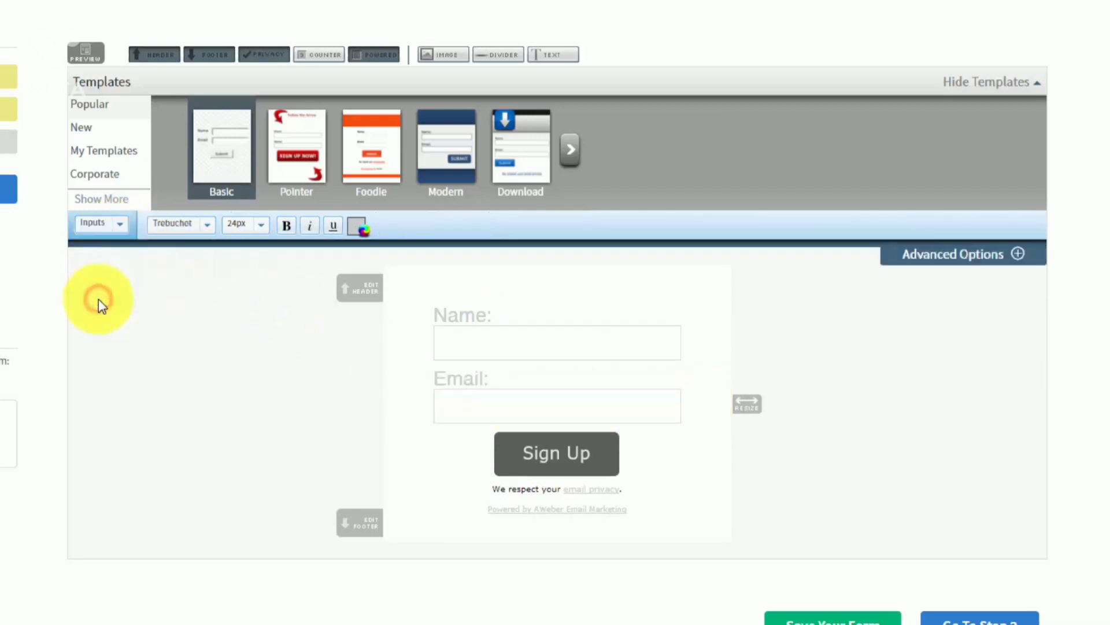
pyautogui.moveTo(477, 342)
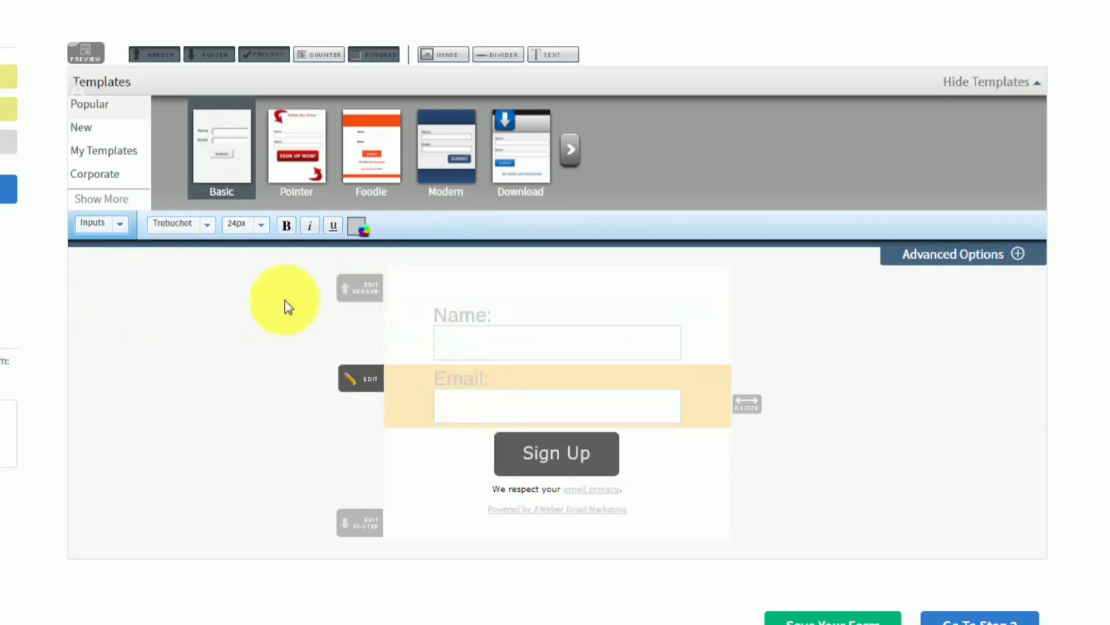
pyautogui.click(1015, 258)
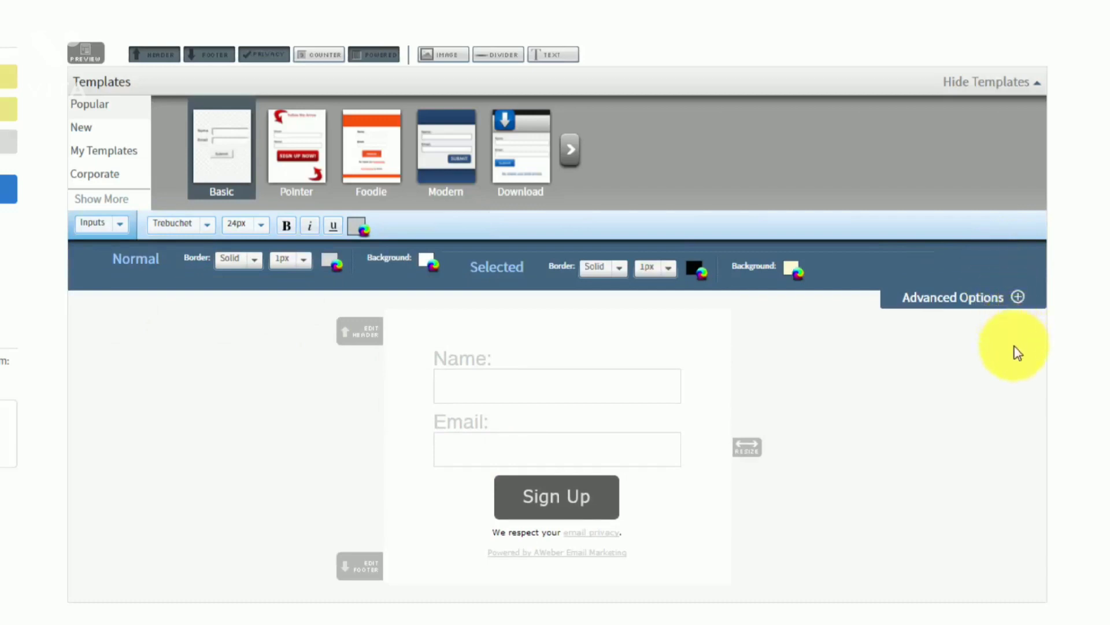
# Bring up link styling, showing Trebuchet 24px for normal and hover links
pyautogui.click(115, 224)
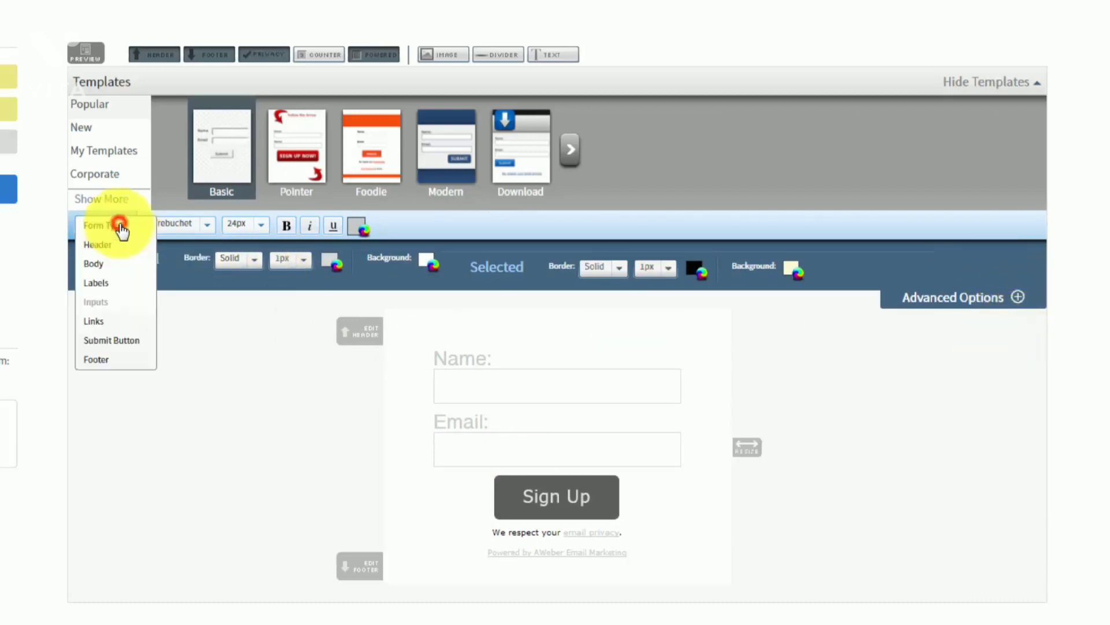
pyautogui.click(94, 321)
pyautogui.click(107, 224)
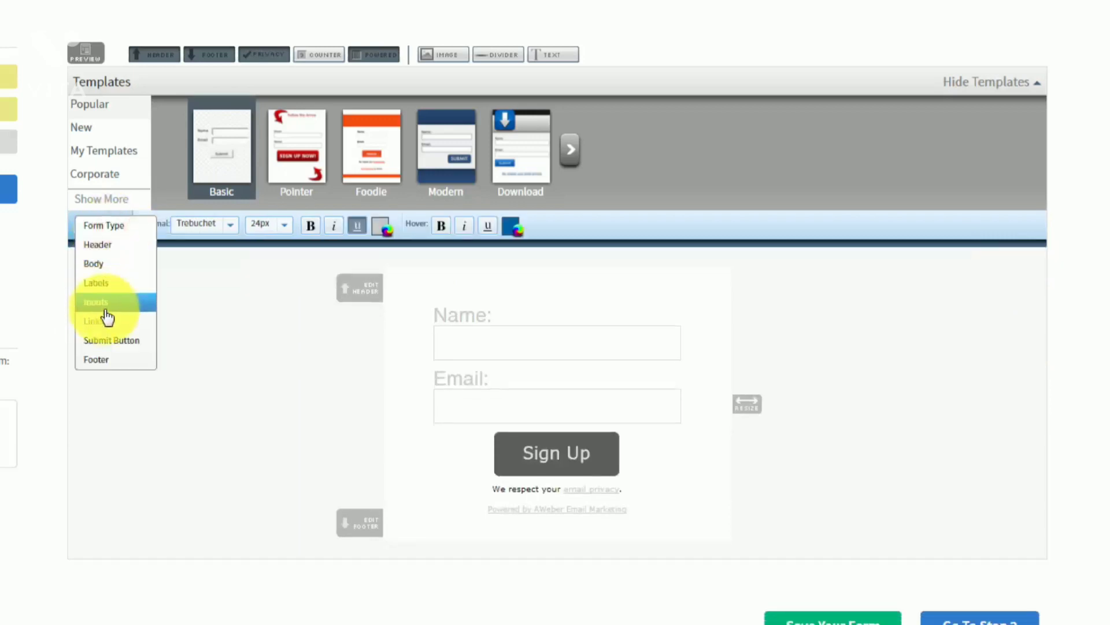
# Check the submit button's image options, then show the footer styling with padding 15, 15, 0, 0
pyautogui.click(105, 341)
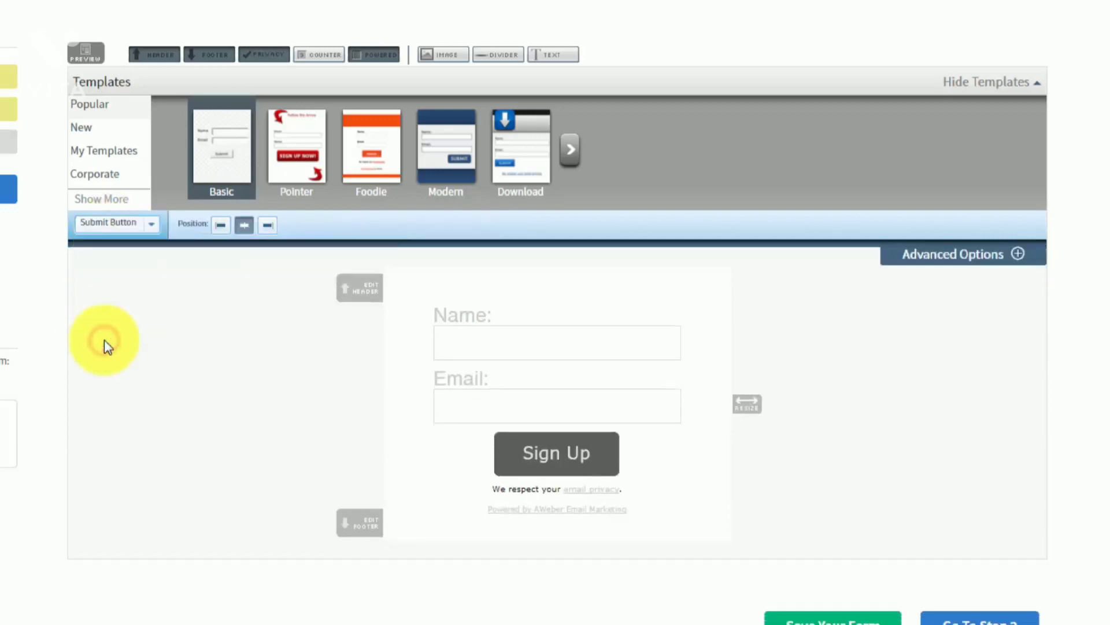
pyautogui.click(1018, 256)
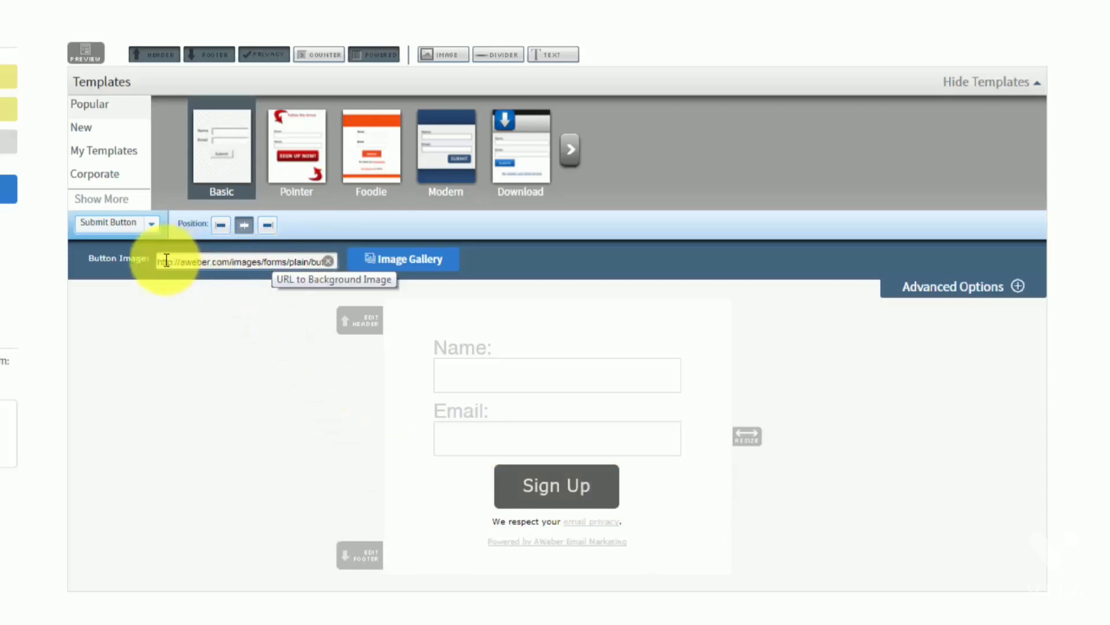
pyautogui.click(149, 225)
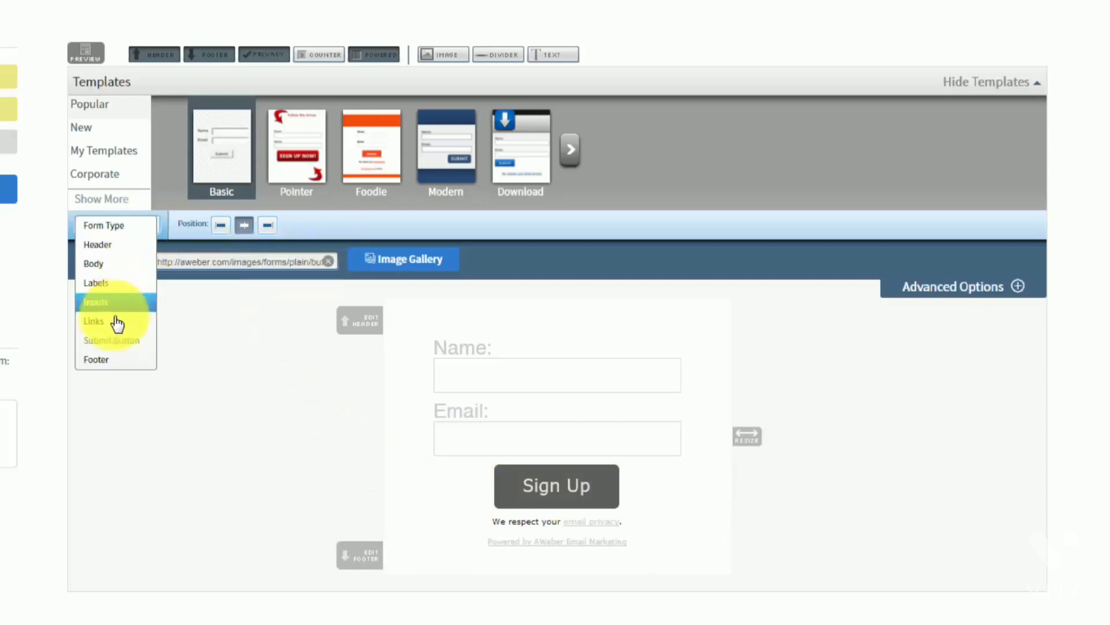
pyautogui.click(100, 359)
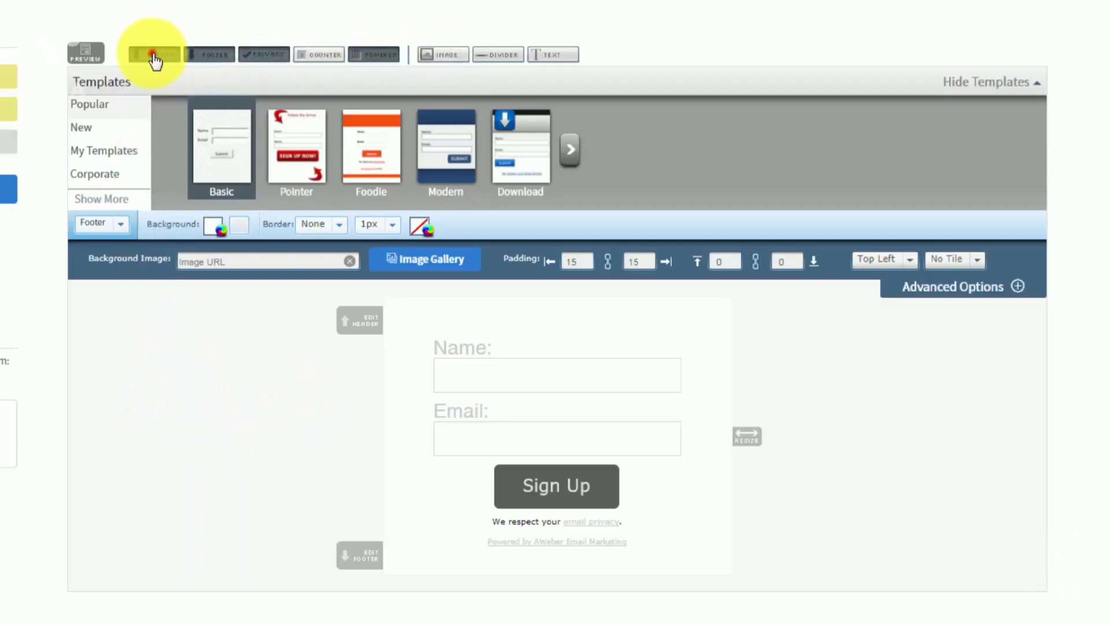
# Switch off the form's Header, Footer and Privacy elements
pyautogui.click(154, 55)
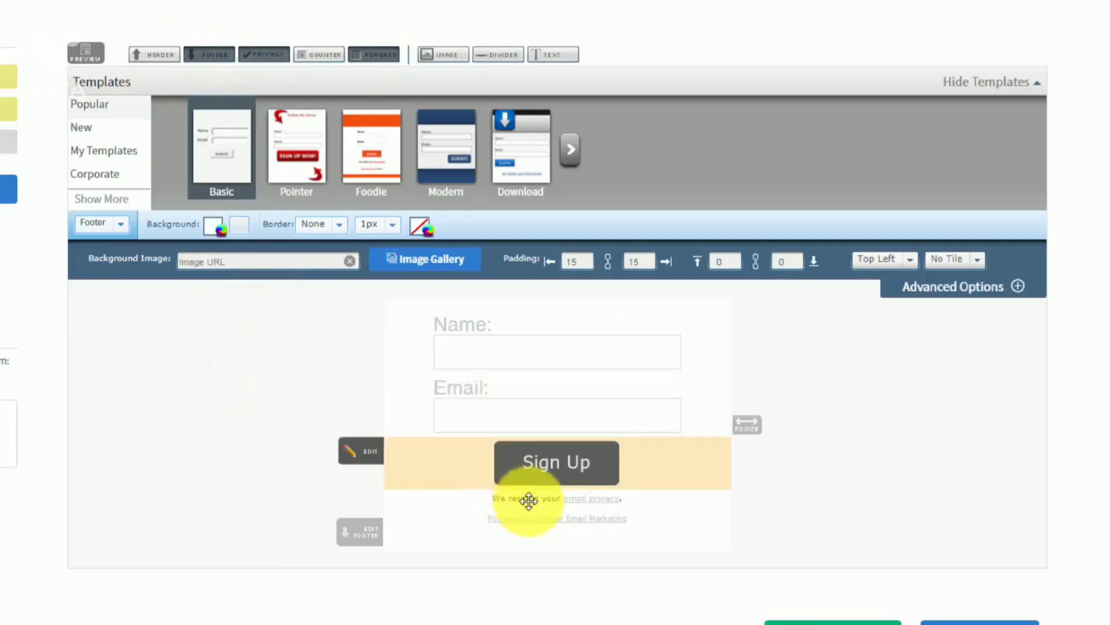
pyautogui.click(209, 56)
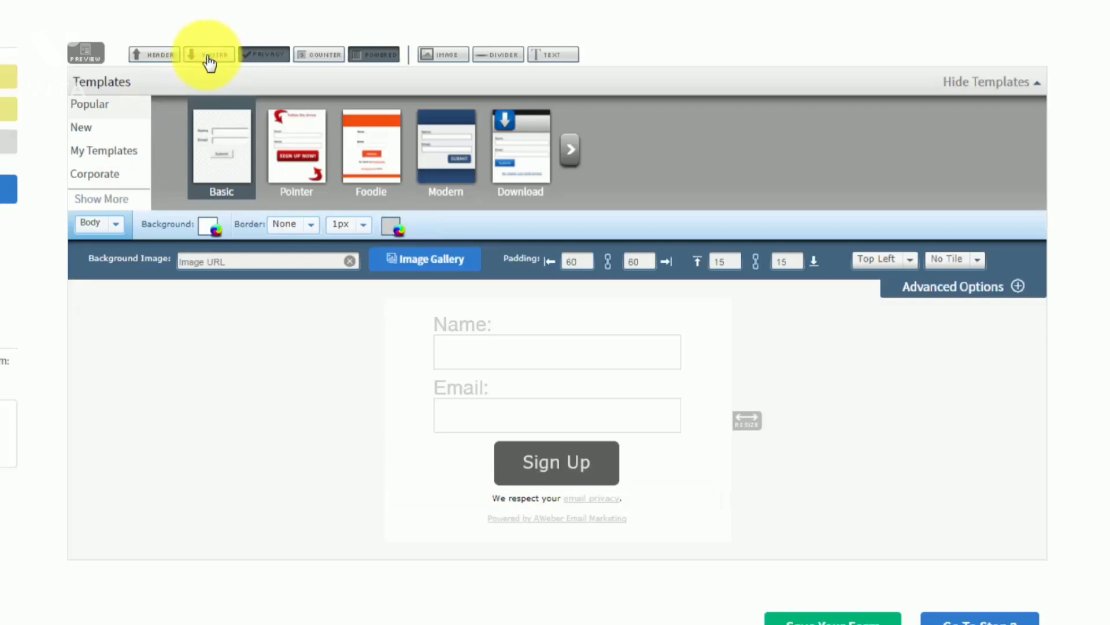
pyautogui.click(261, 55)
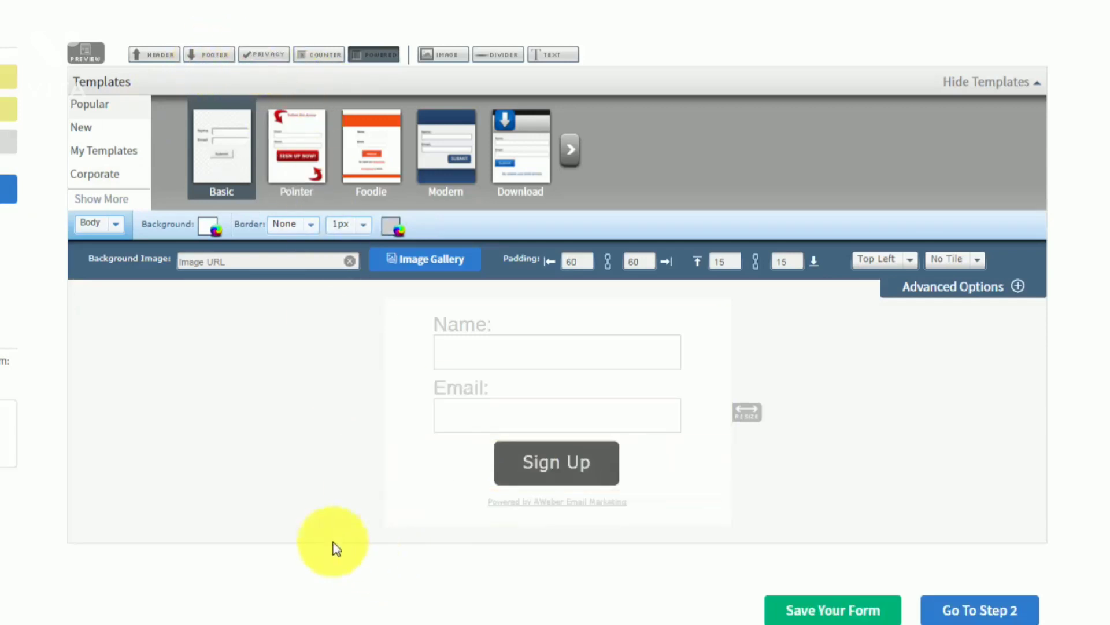
# Turn off the Powered by AWeber line and preview the Name, Email and Sign Up form
pyautogui.click(371, 53)
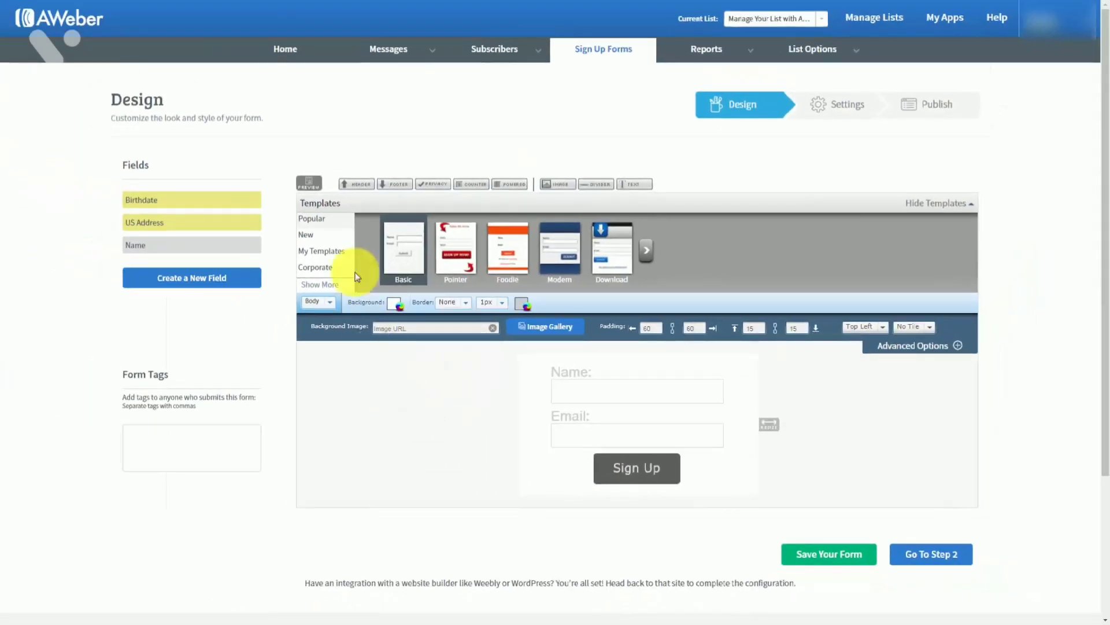
pyautogui.click(309, 184)
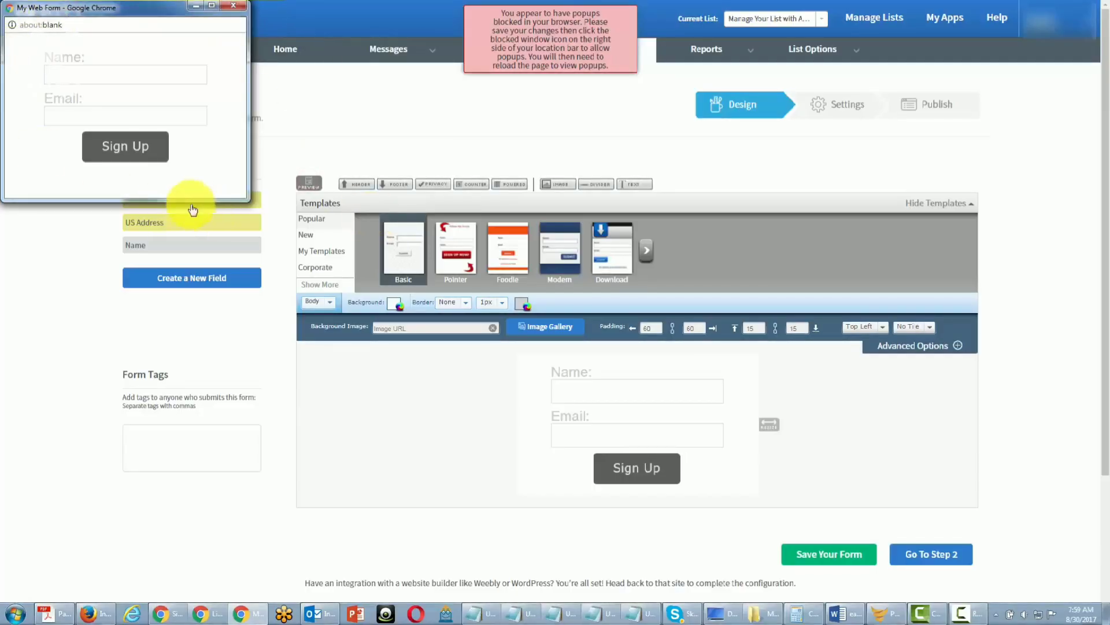
pyautogui.click(233, 5)
pyautogui.click(555, 42)
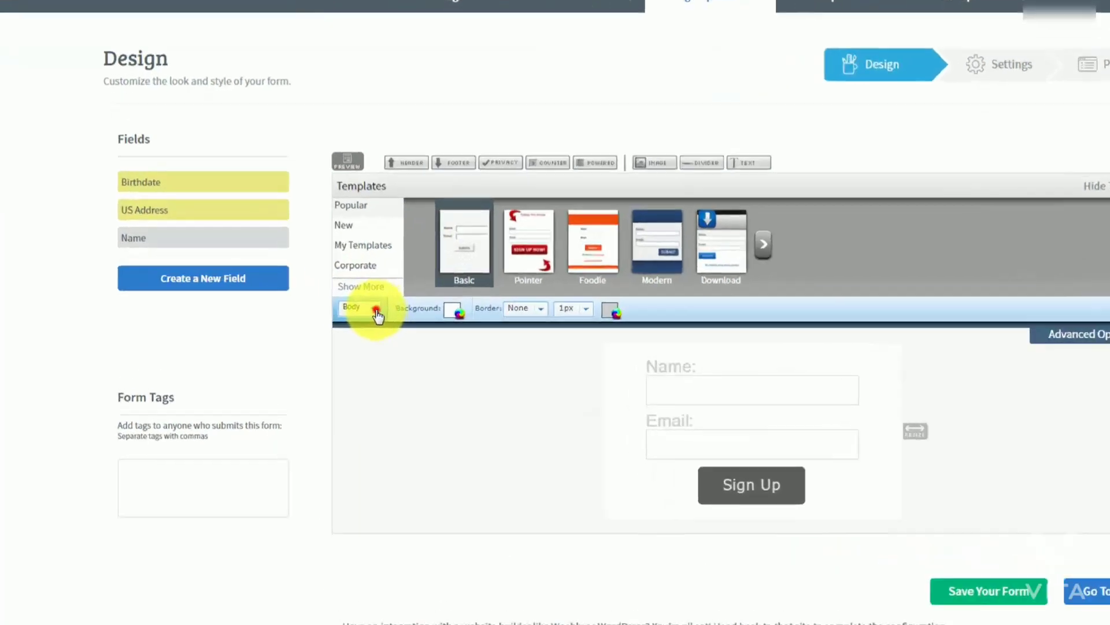
# Set the form type to Pop-Over and preview it
pyautogui.click(377, 315)
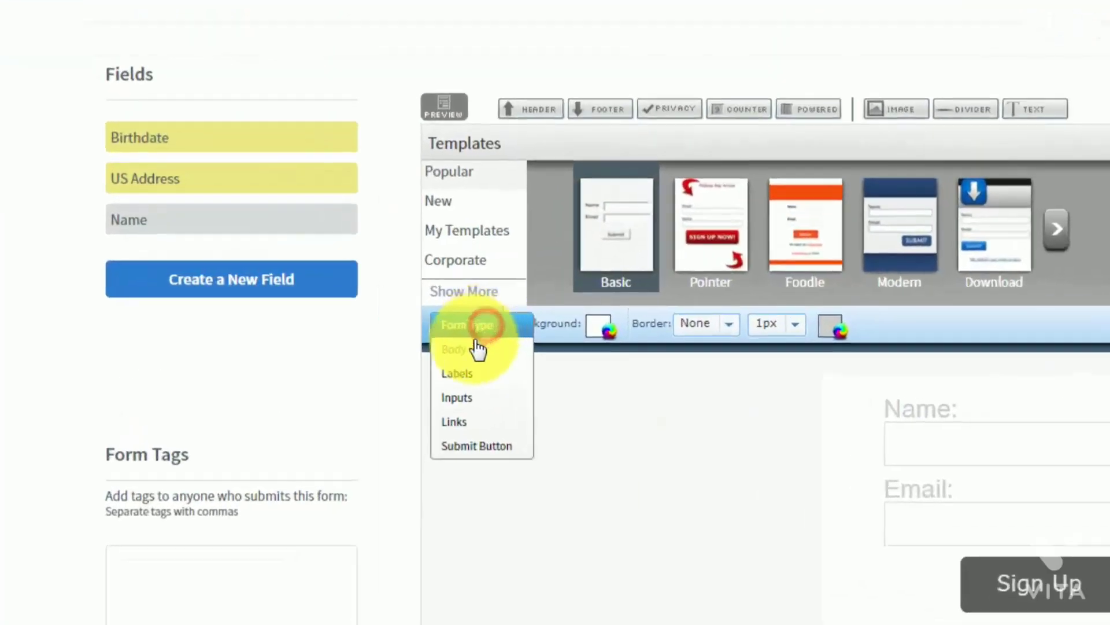
pyautogui.click(363, 316)
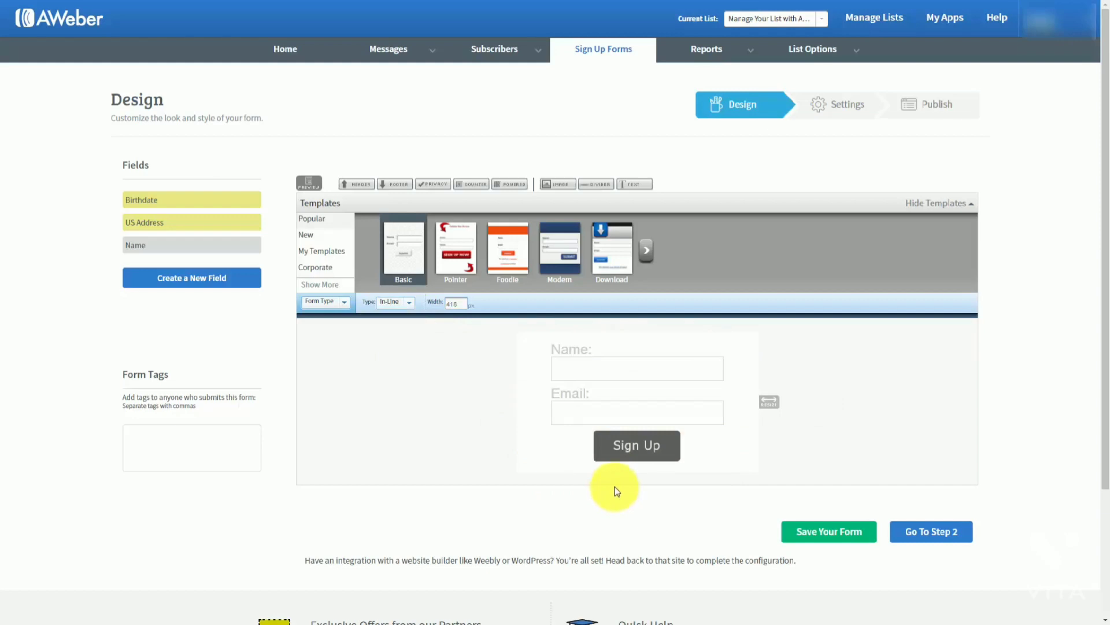
pyautogui.click(408, 305)
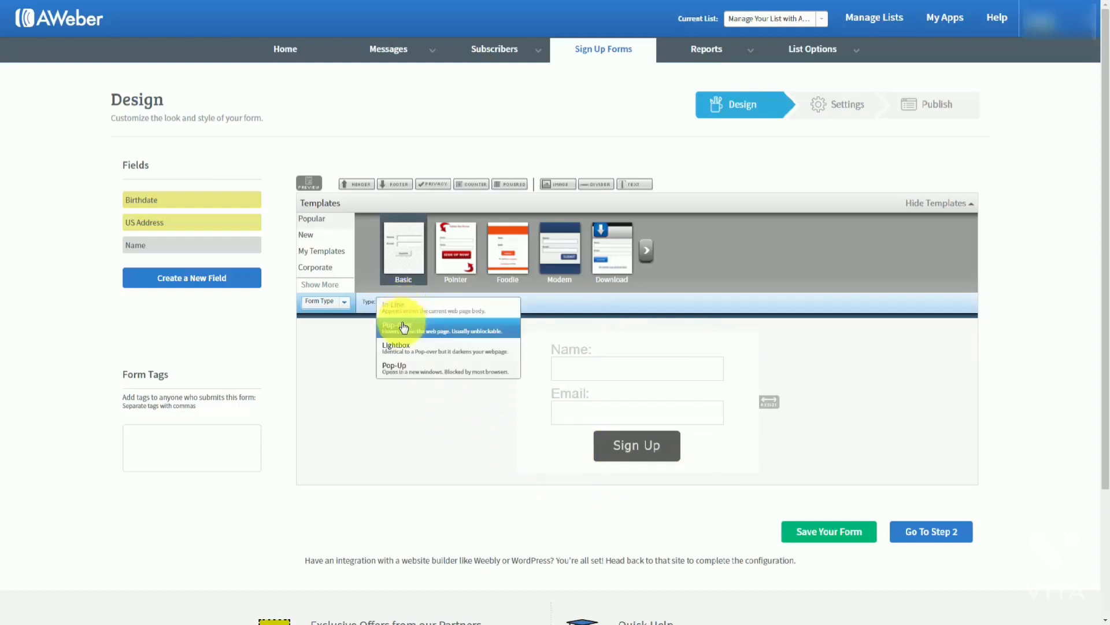
pyautogui.click(403, 330)
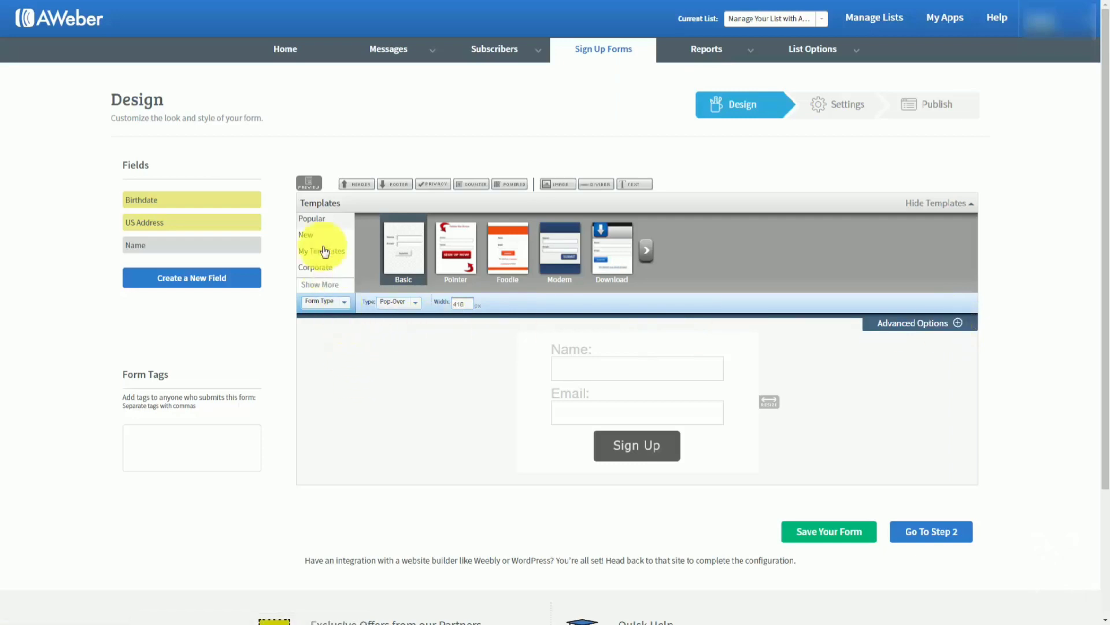
pyautogui.click(309, 182)
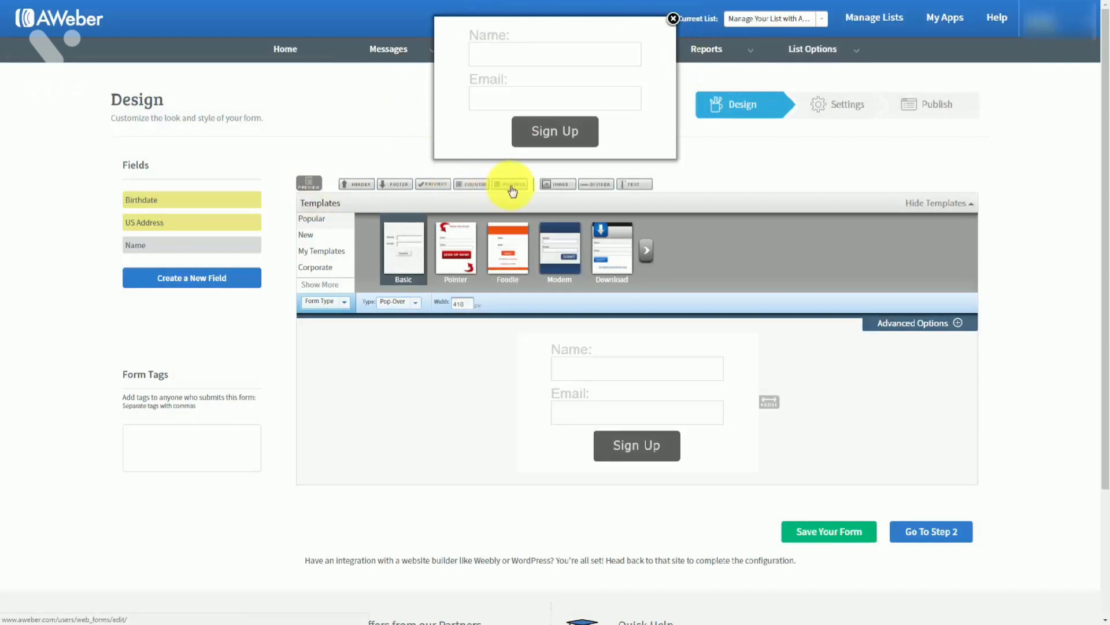
pyautogui.click(673, 19)
# Change the form type to Lightbox and preview it over the darkened page
pyautogui.click(408, 302)
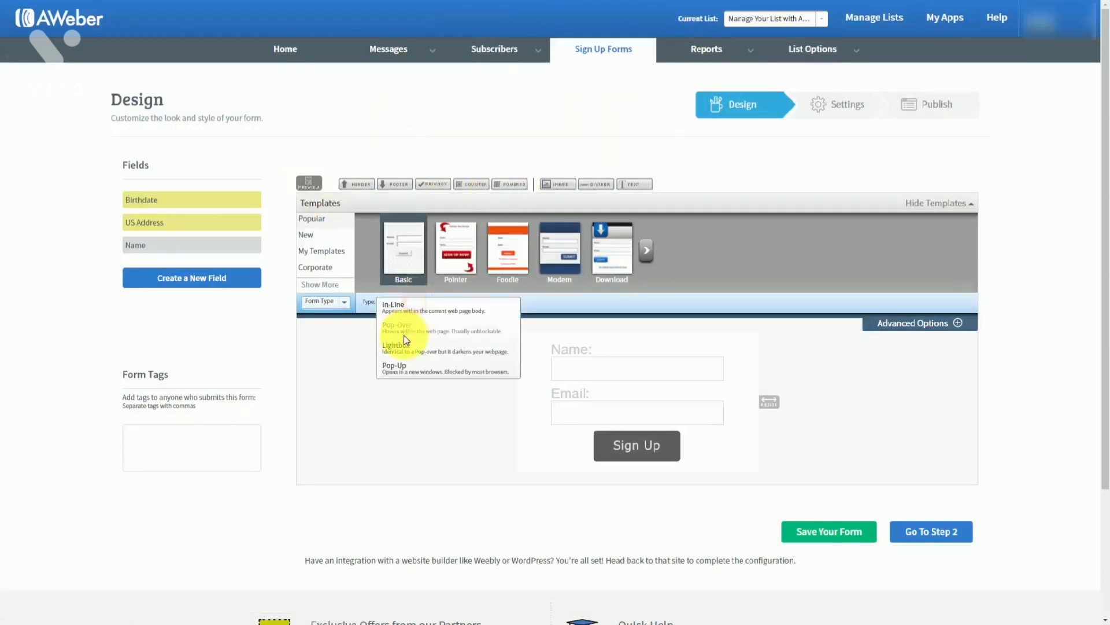
pyautogui.click(404, 350)
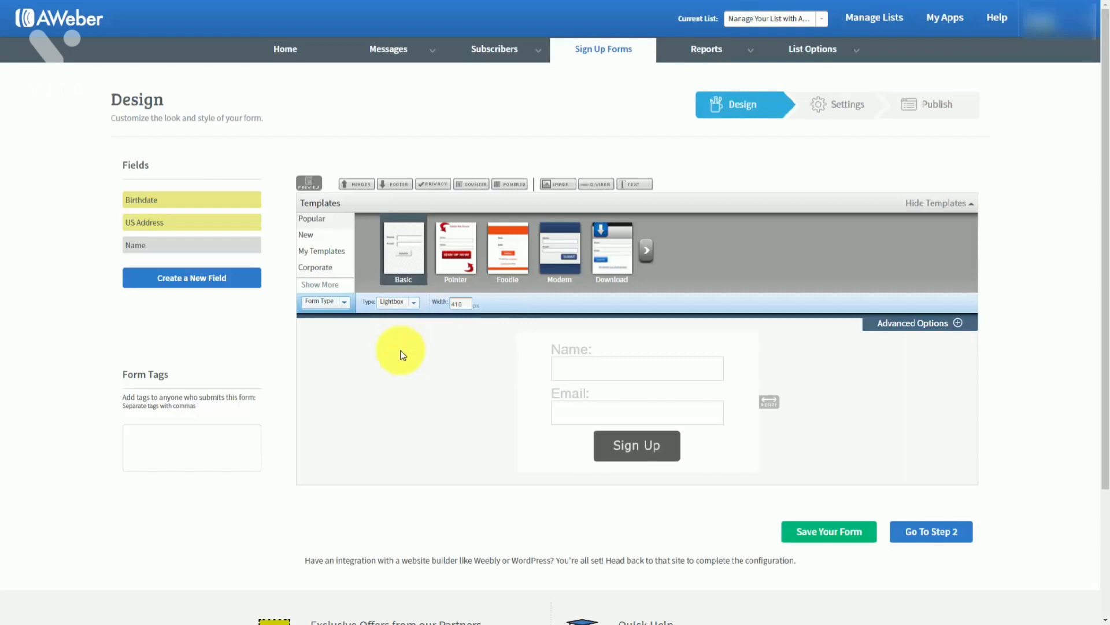
pyautogui.click(311, 184)
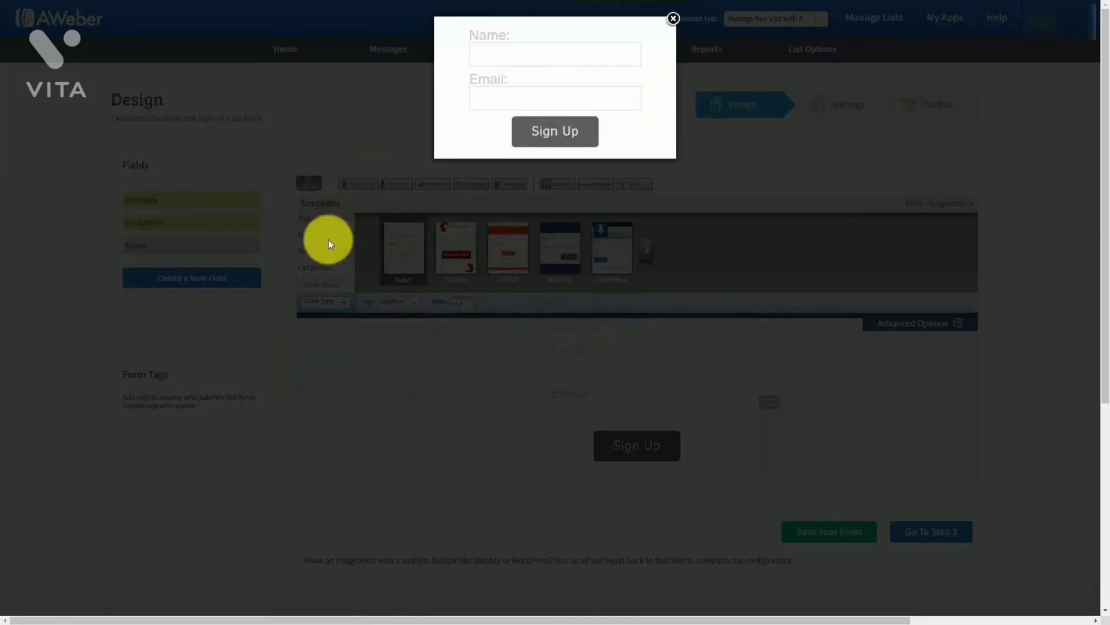
pyautogui.click(674, 20)
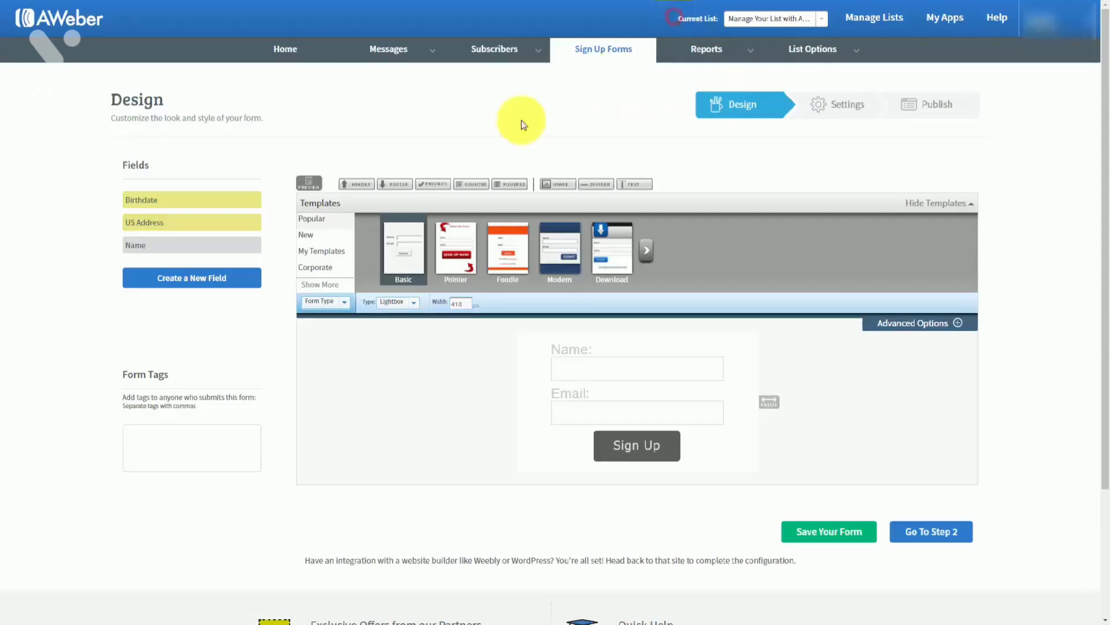
pyautogui.click(409, 306)
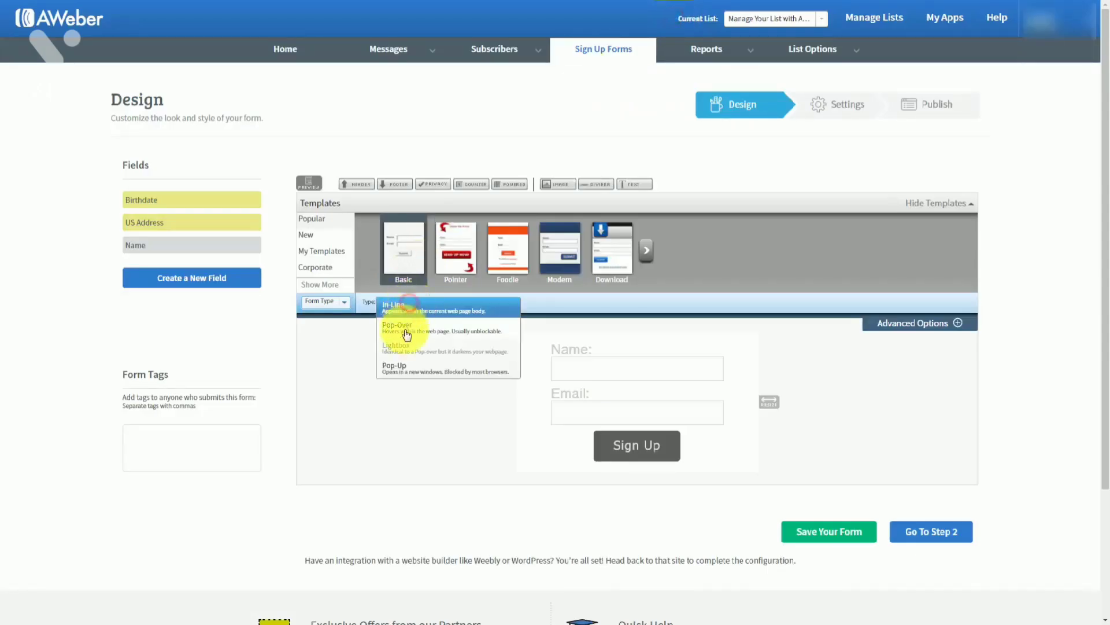
# Switch the sign-up form type to Pop-Up and preview it
pyautogui.click(398, 371)
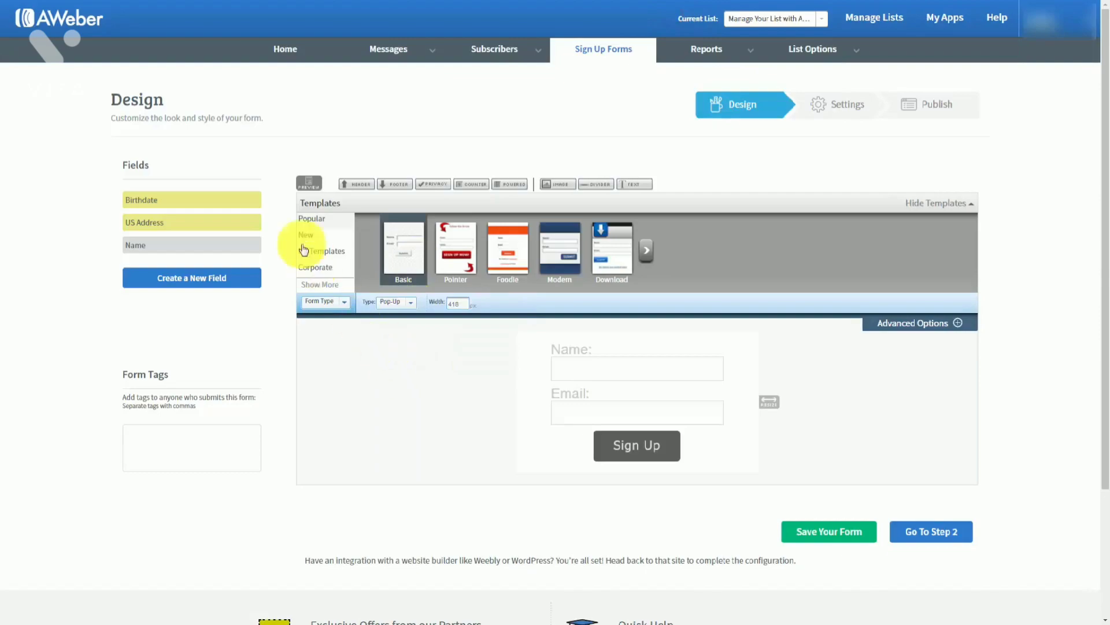
pyautogui.click(308, 183)
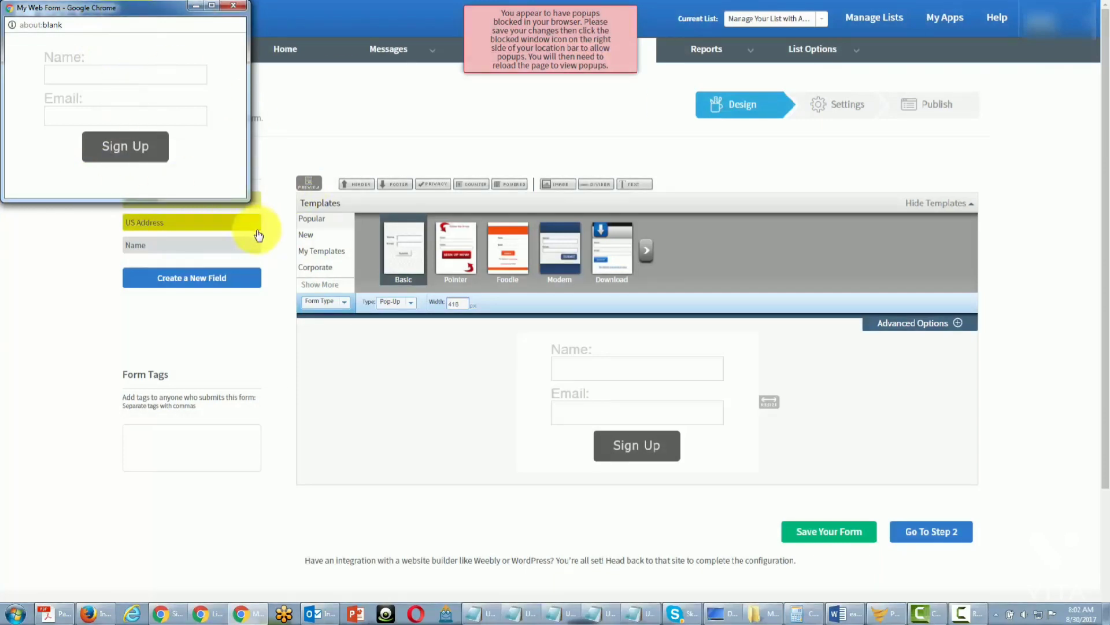
pyautogui.click(538, 60)
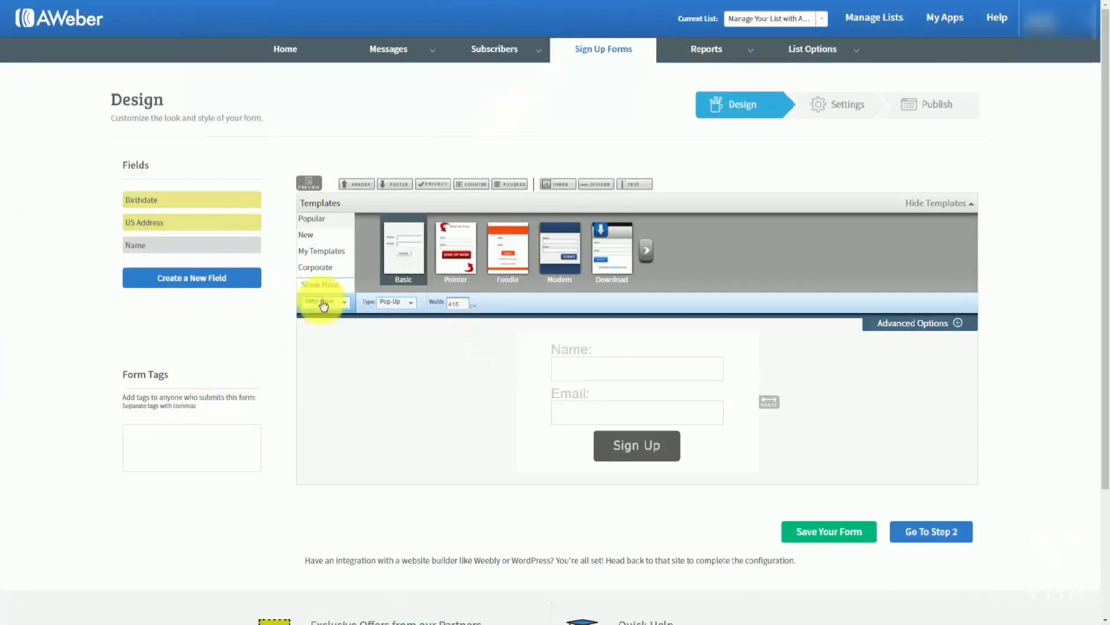
# Set the pop-up width to 250 px, widen it to about 274 px, and continue to Settings
pyautogui.doubleClick(458, 304)
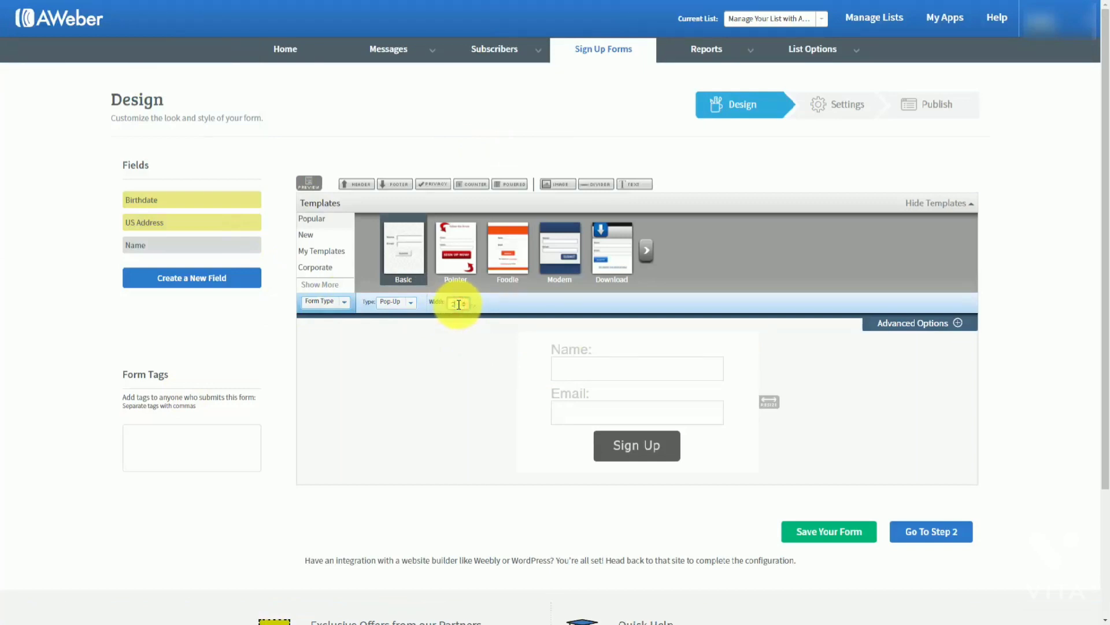
pyautogui.press('Return')
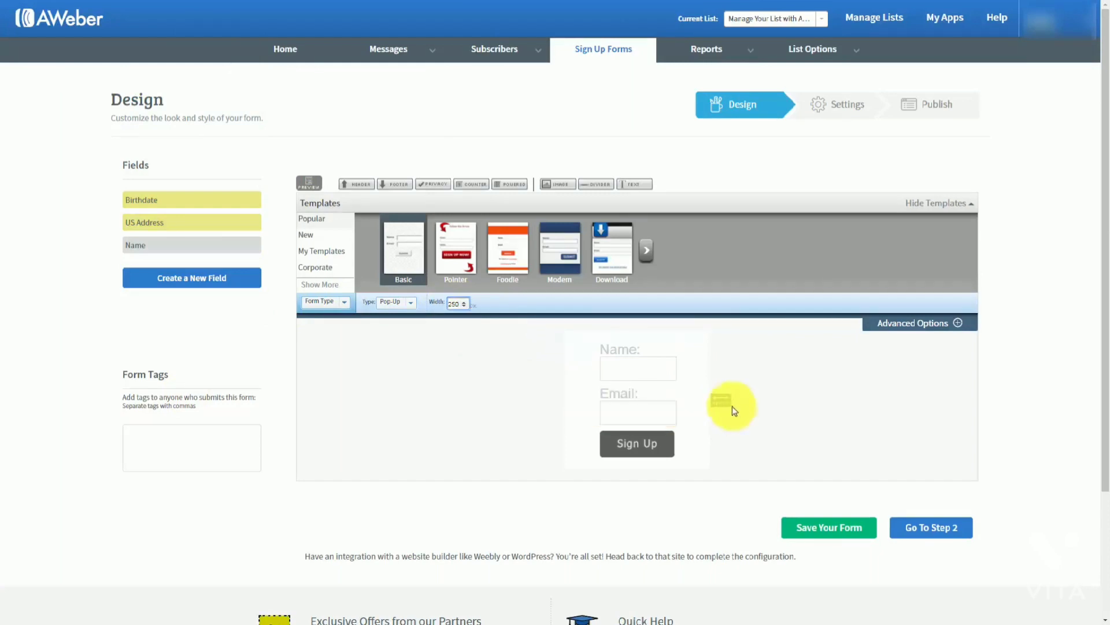
pyautogui.moveTo(722, 400); pyautogui.dragTo(798, 407)
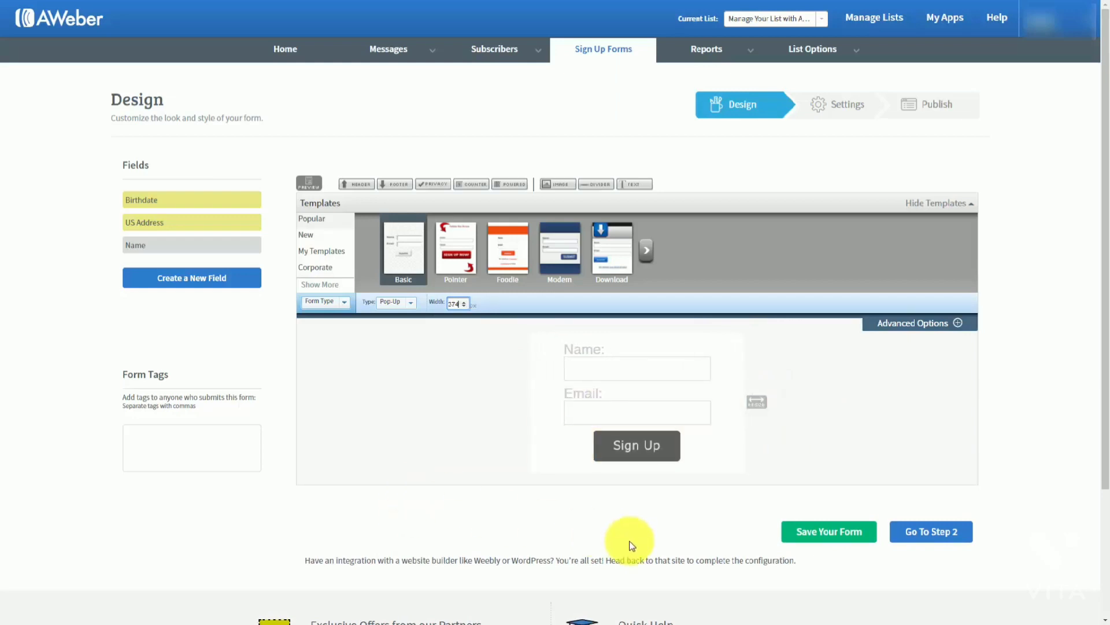
pyautogui.click(913, 534)
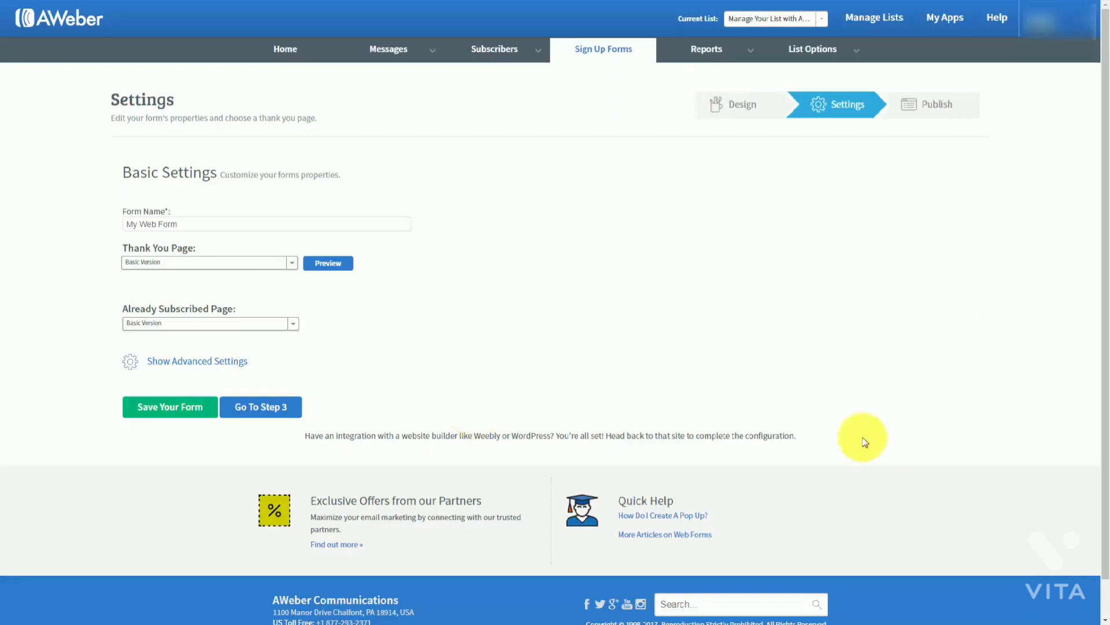
# Replace the form name 'My Web Form' with 'Test for Aweber' and save the form
pyautogui.click(204, 223)
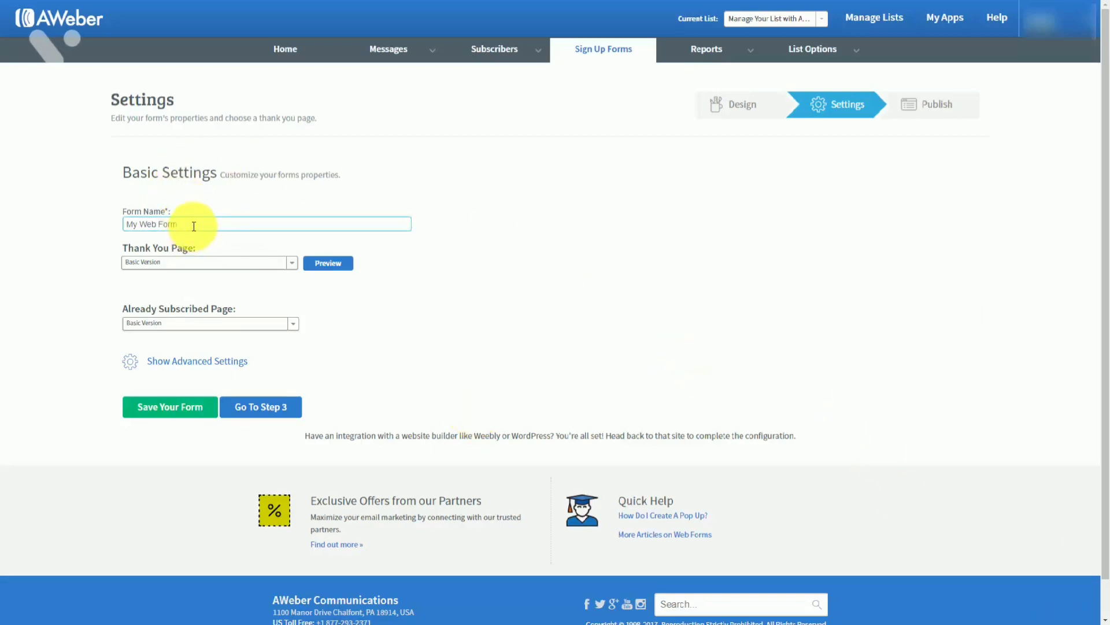
pyautogui.moveTo(194, 226); pyautogui.dragTo(112, 224)
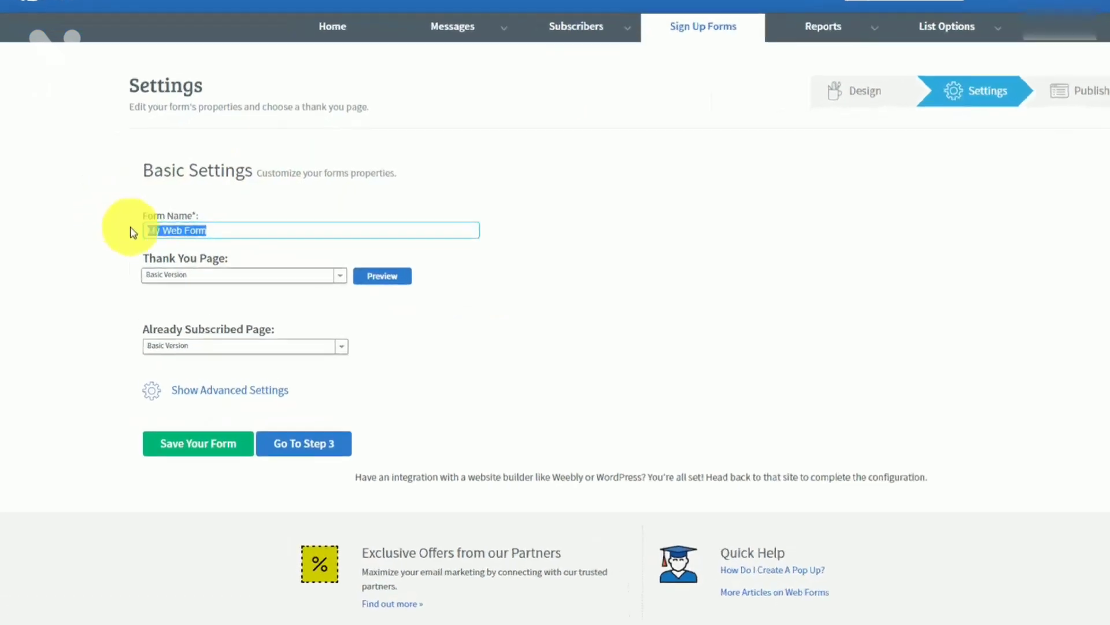
pyautogui.write('Test for Aweber')
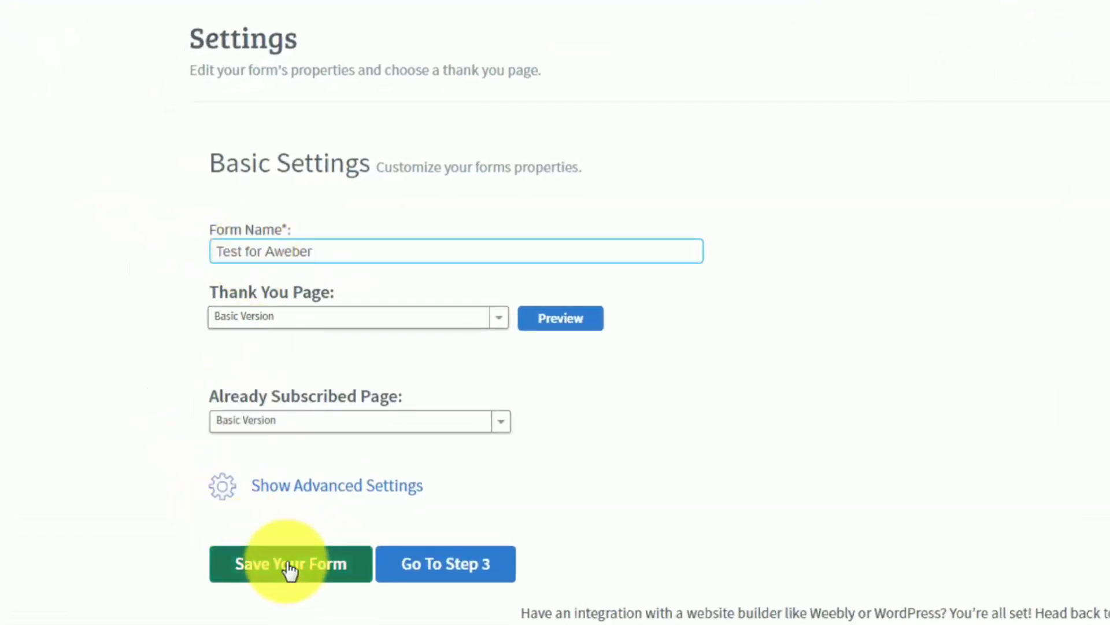
pyautogui.click(288, 567)
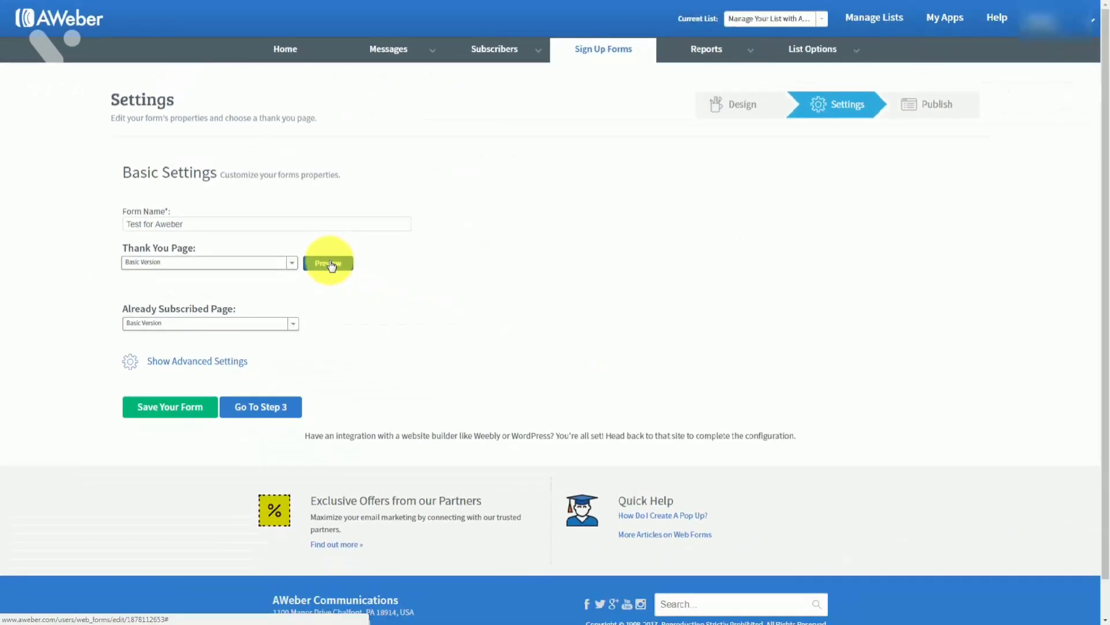
# Preview the Basic Version thank-you page and browse the thank-you page options
pyautogui.click(328, 263)
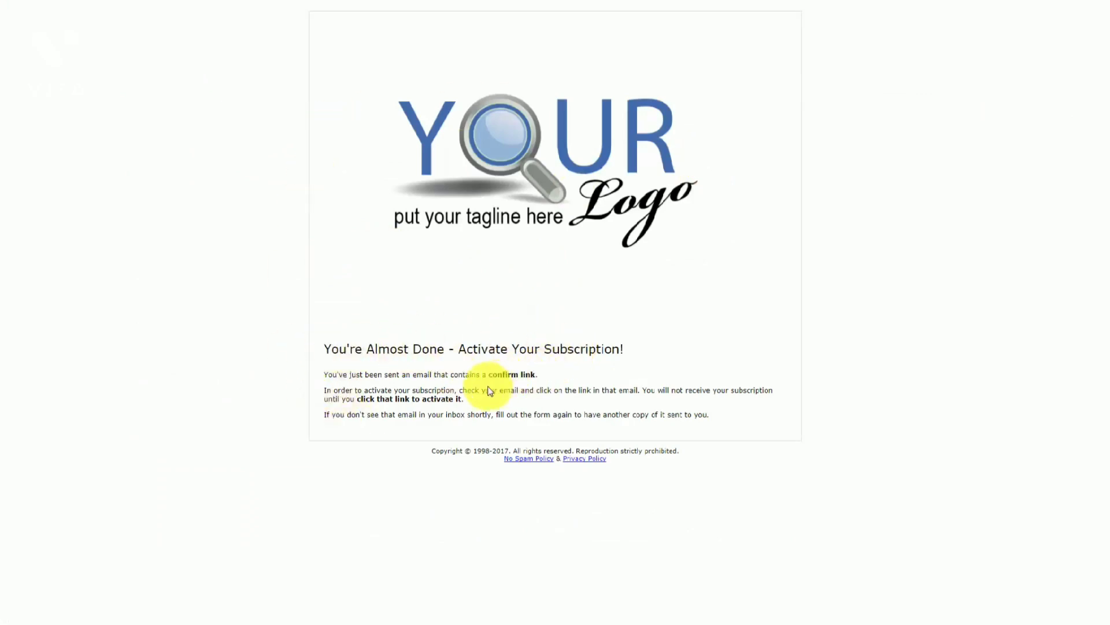
pyautogui.hotkey('ctrl', 'w')
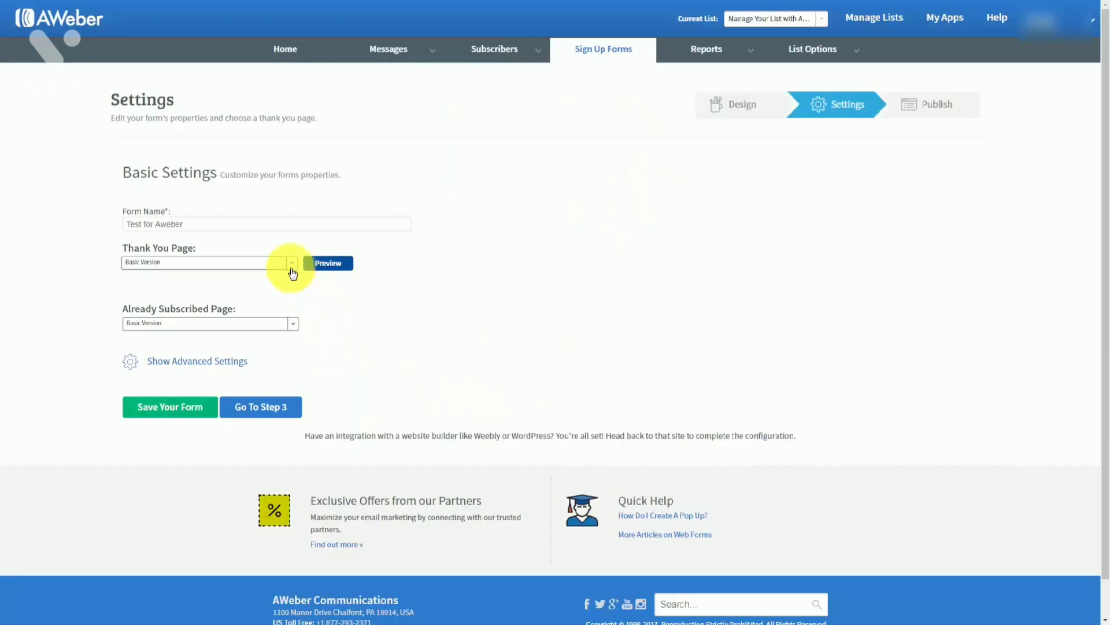
pyautogui.click(291, 265)
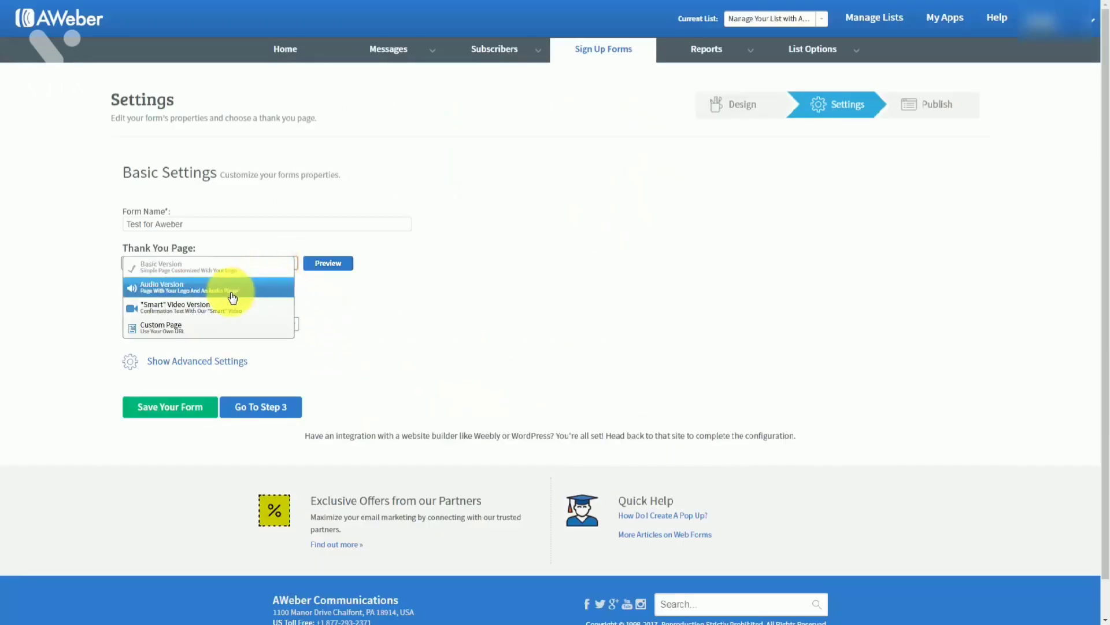
pyautogui.click(581, 170)
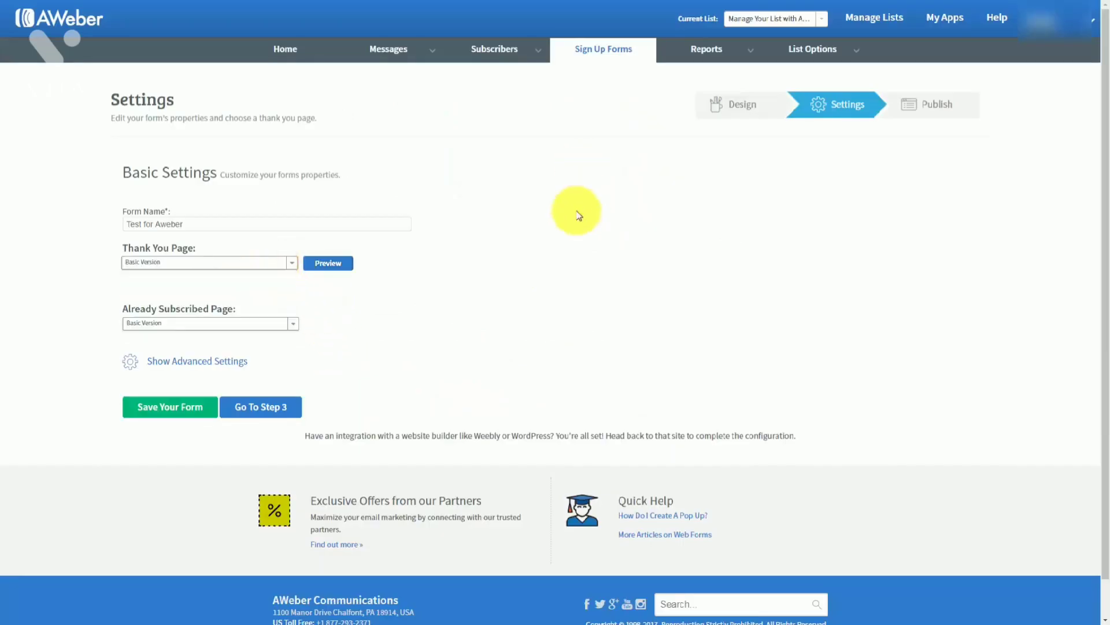
pyautogui.click(292, 263)
pyautogui.click(740, 255)
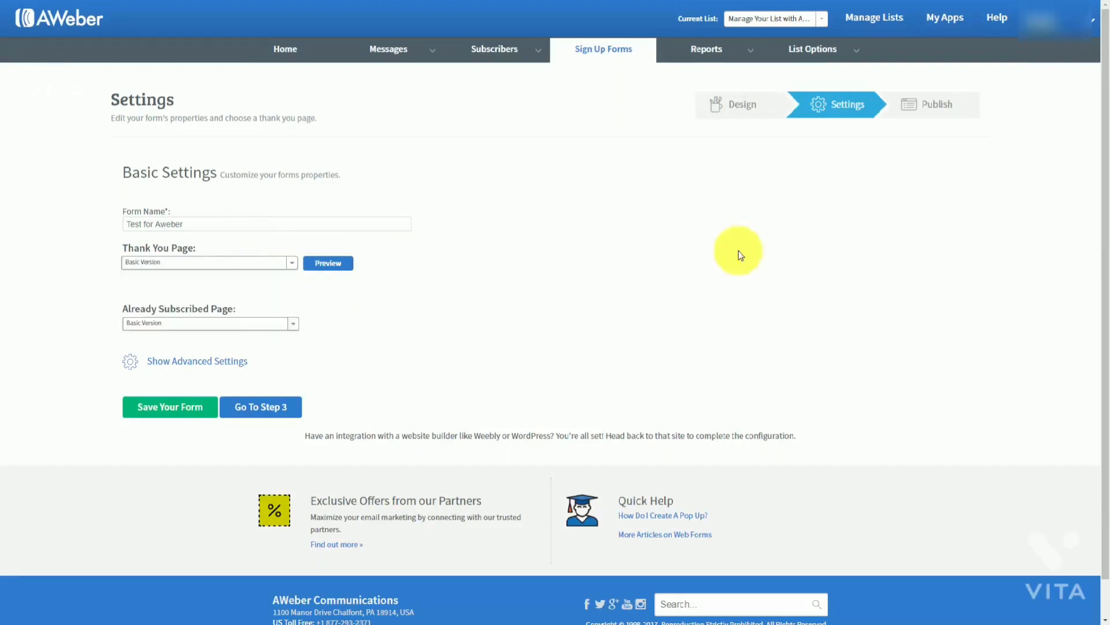
# Switch the thank-you page to Audio Version and preview it
pyautogui.click(293, 263)
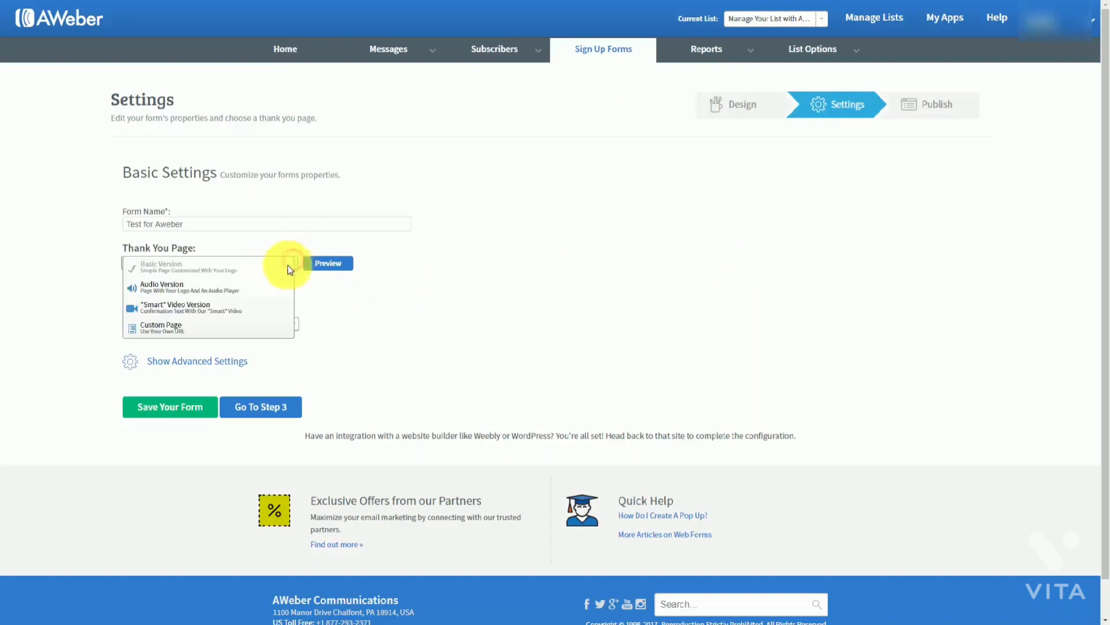
pyautogui.click(208, 292)
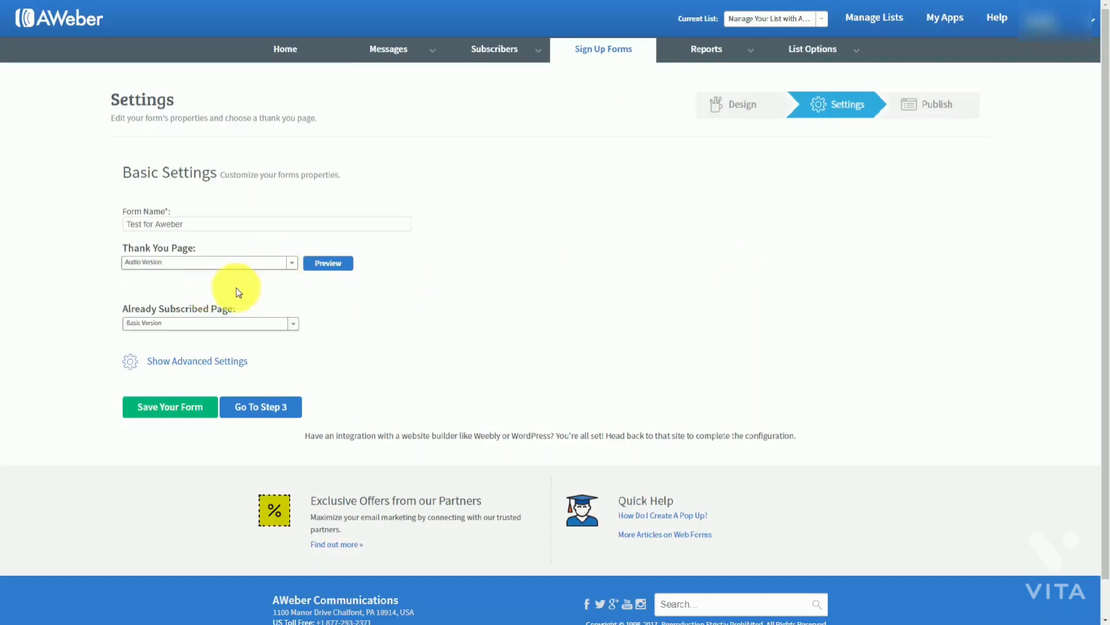
pyautogui.click(328, 264)
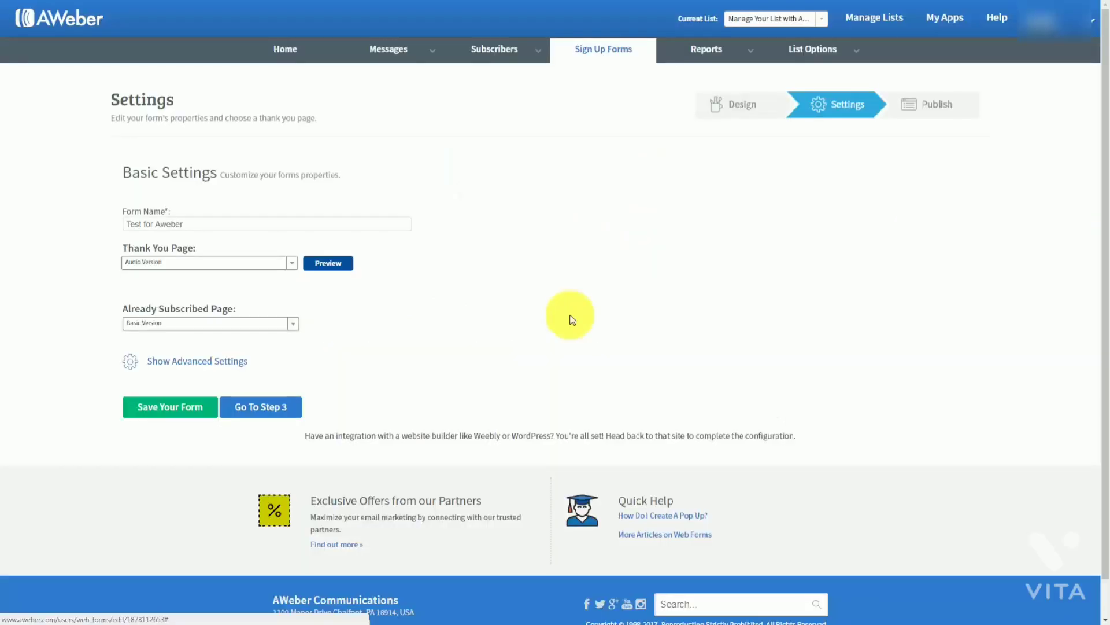
pyautogui.click(186, 224)
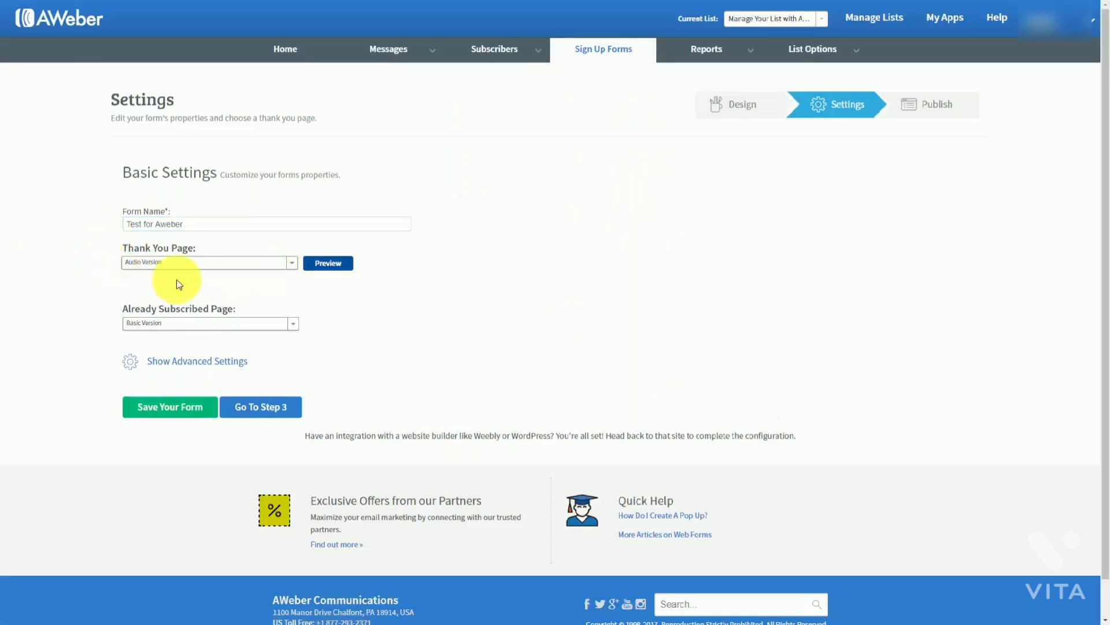
pyautogui.click(104, 255)
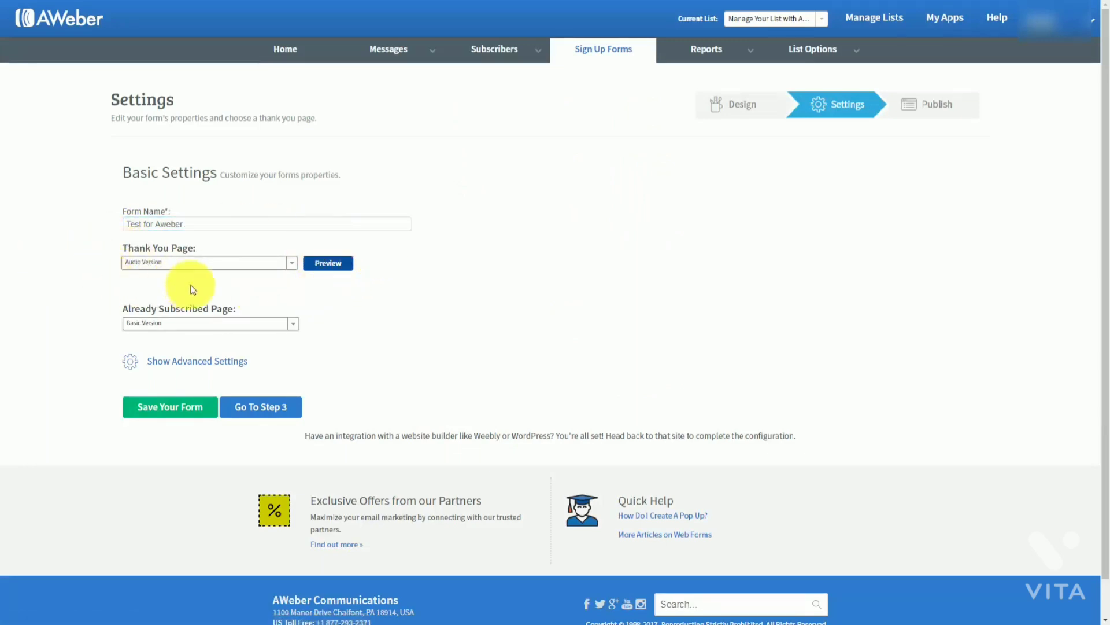
# Switch the thank-you page to the "Smart" Video Version and preview it
pyautogui.click(291, 264)
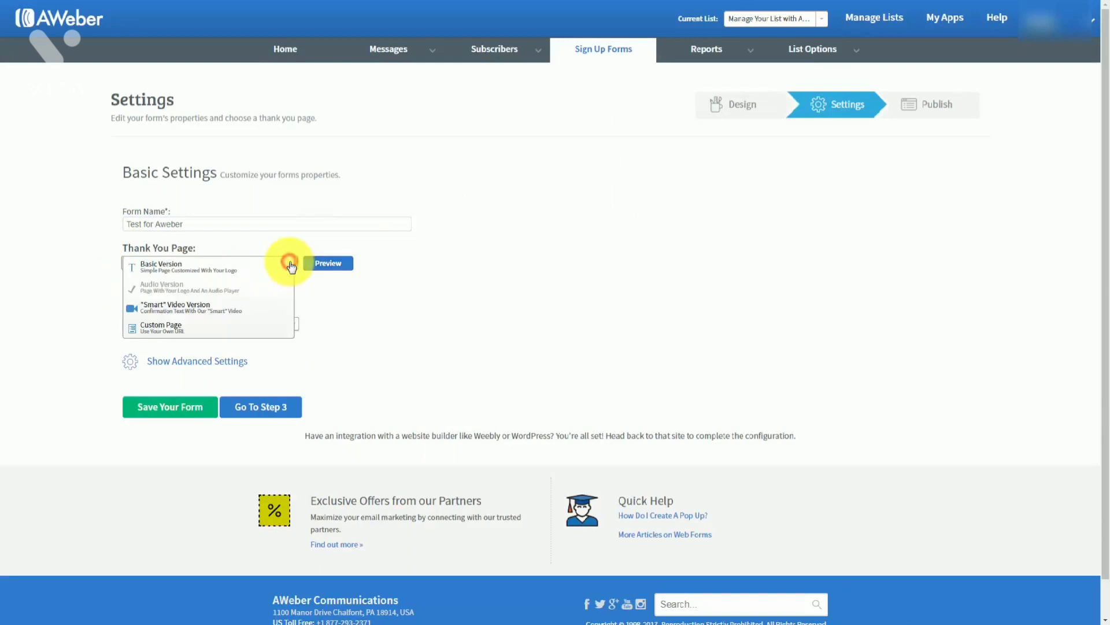
pyautogui.click(218, 308)
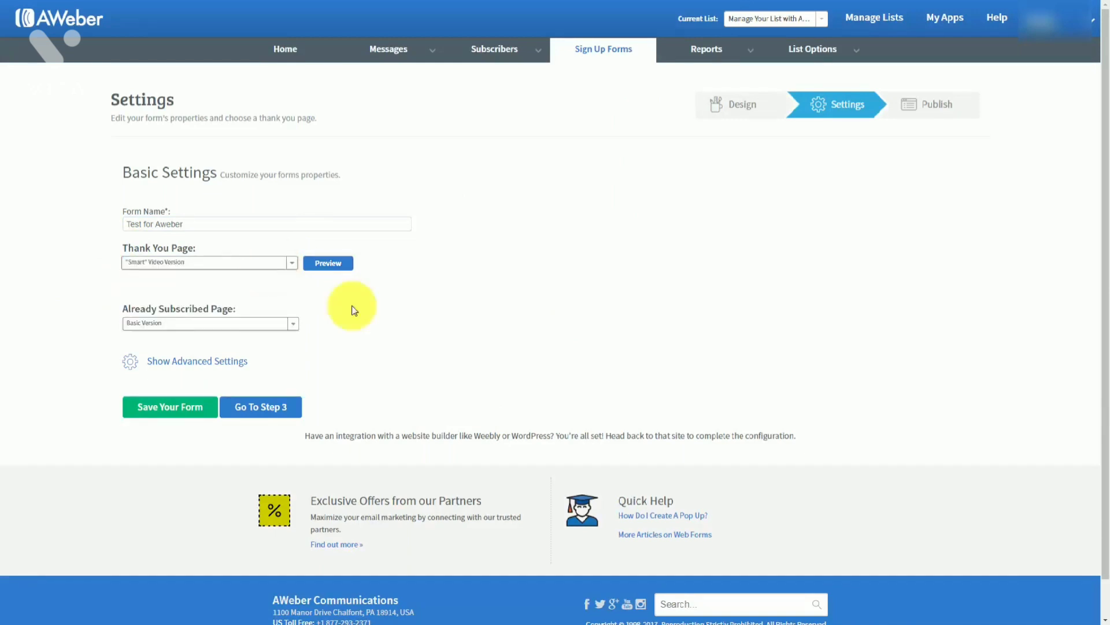
pyautogui.click(323, 264)
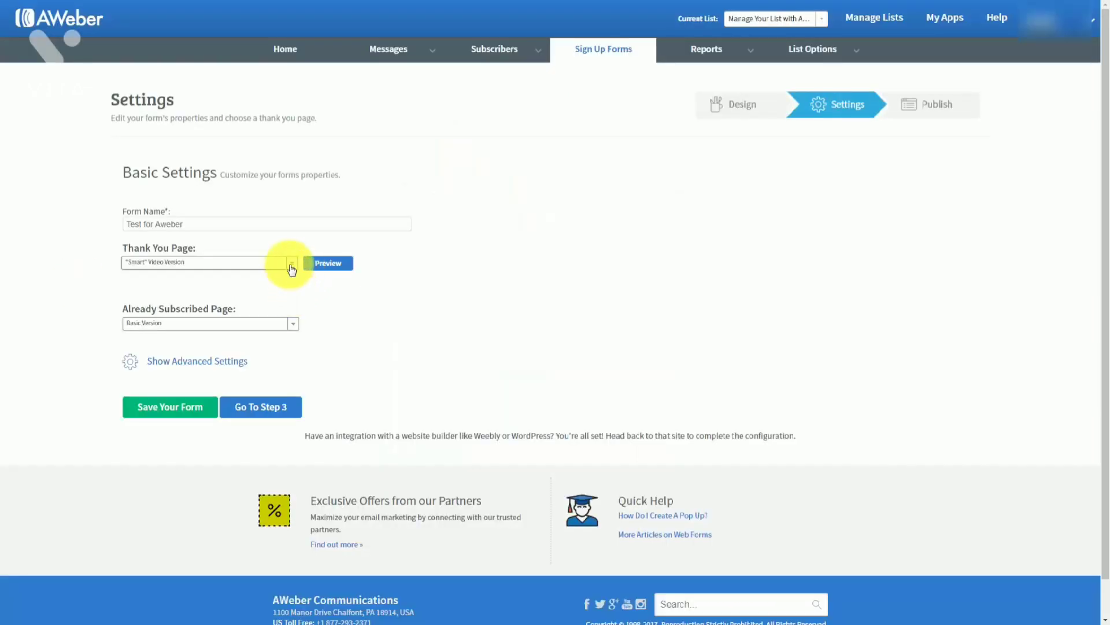
# Set the thank-you page to Custom Page and focus its URL field
pyautogui.click(290, 265)
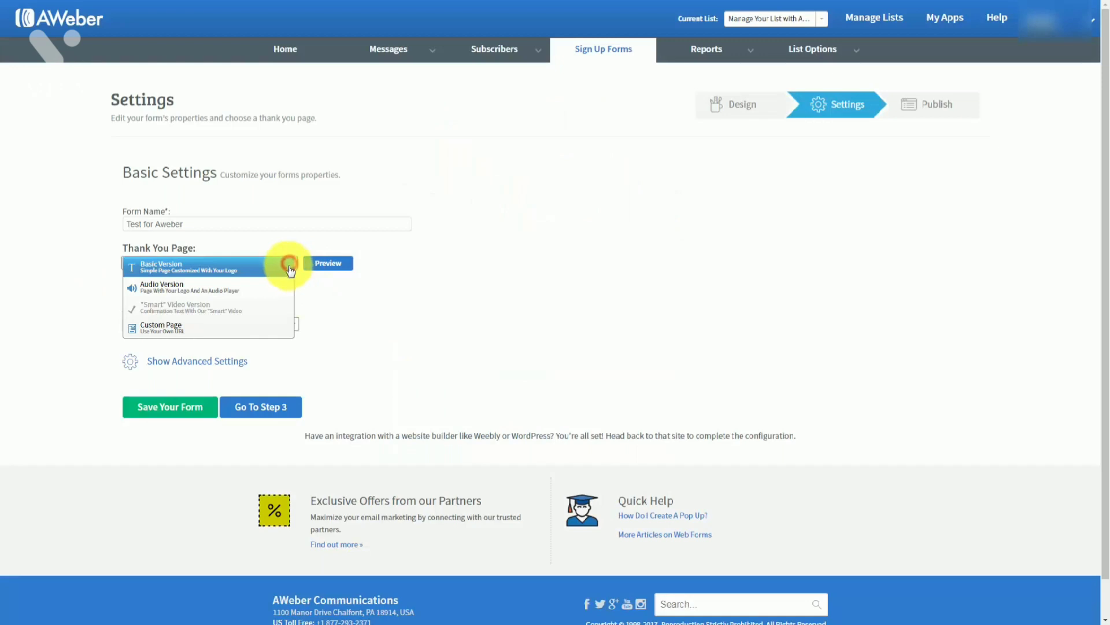
pyautogui.click(168, 332)
pyautogui.click(162, 287)
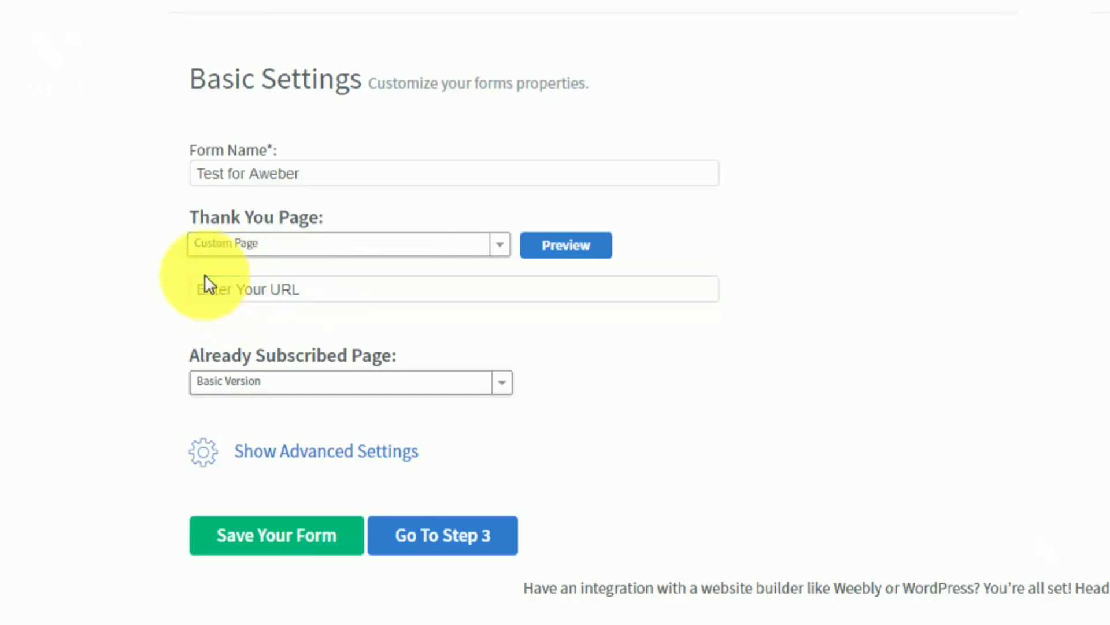
pyautogui.click(316, 307)
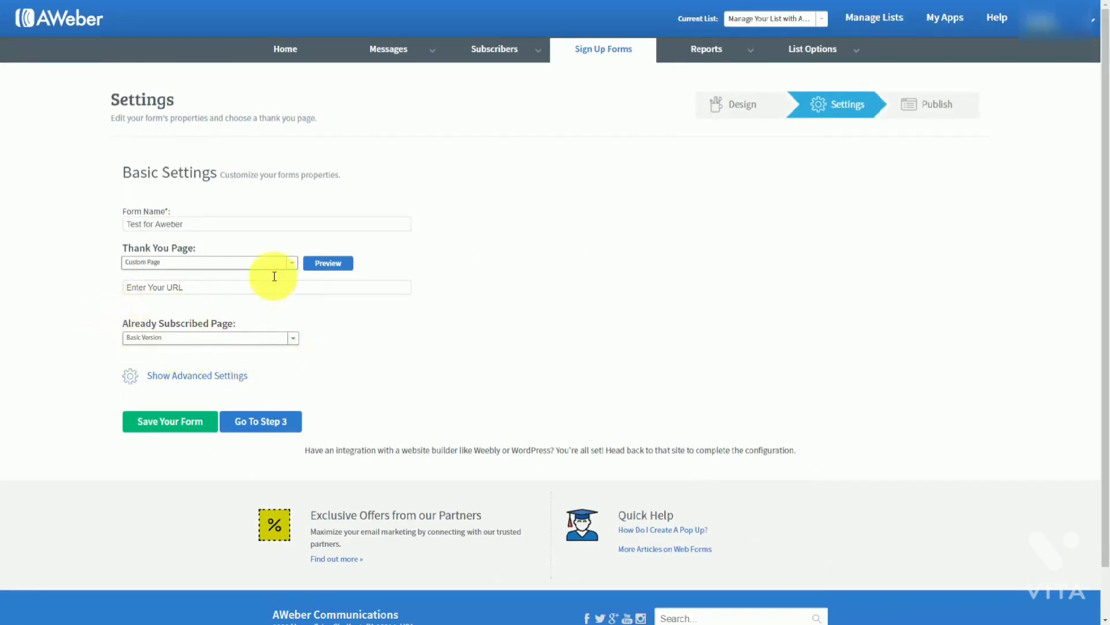
pyautogui.click(150, 290)
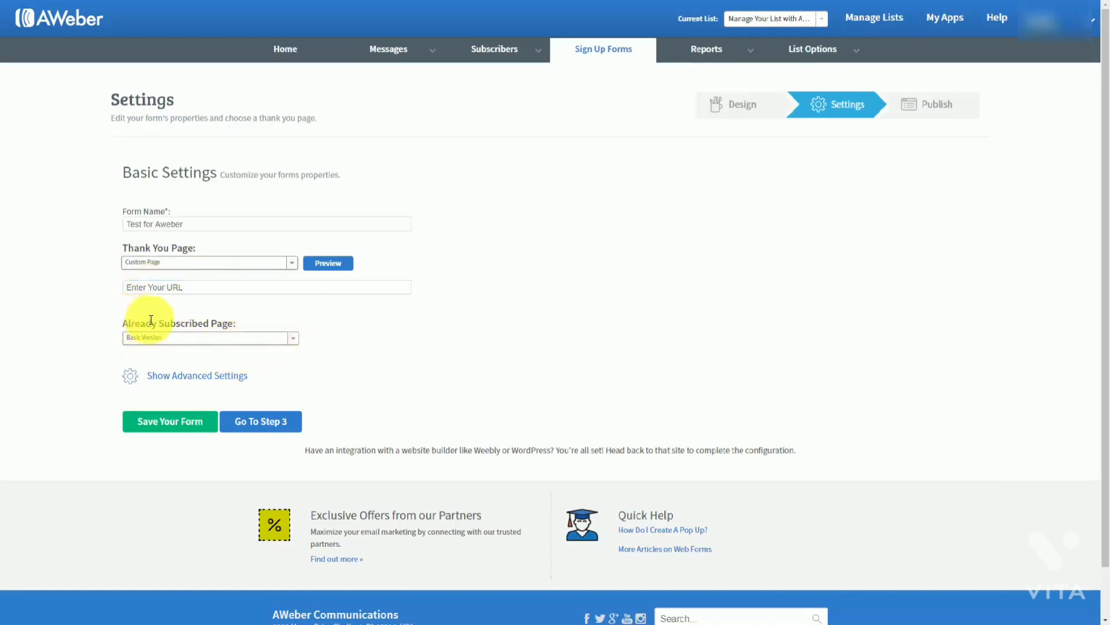
pyautogui.click(295, 342)
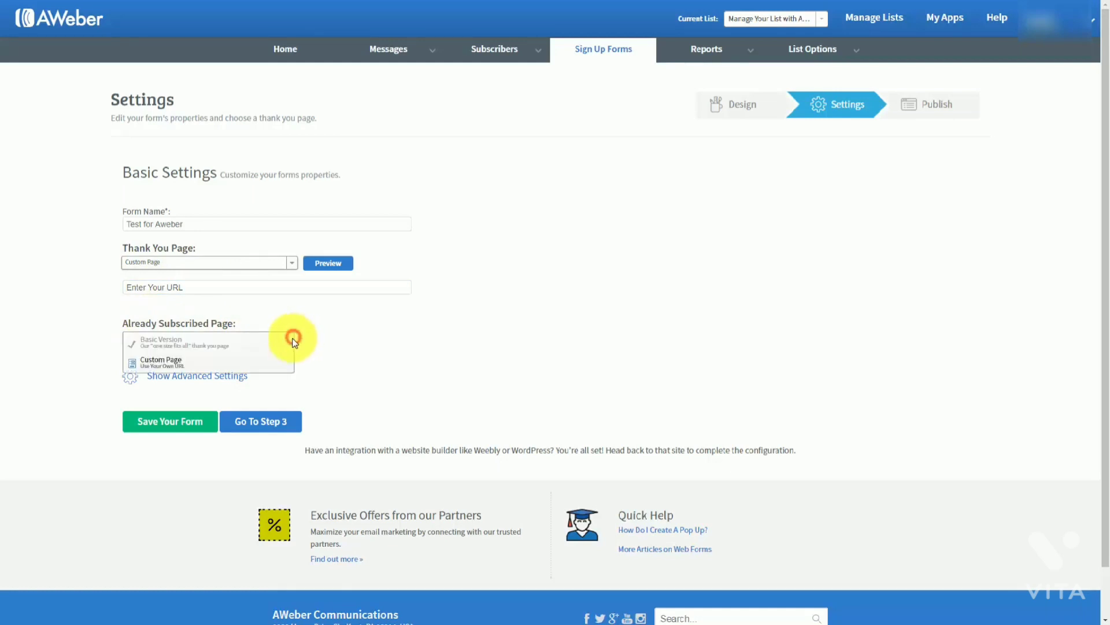
pyautogui.click(188, 369)
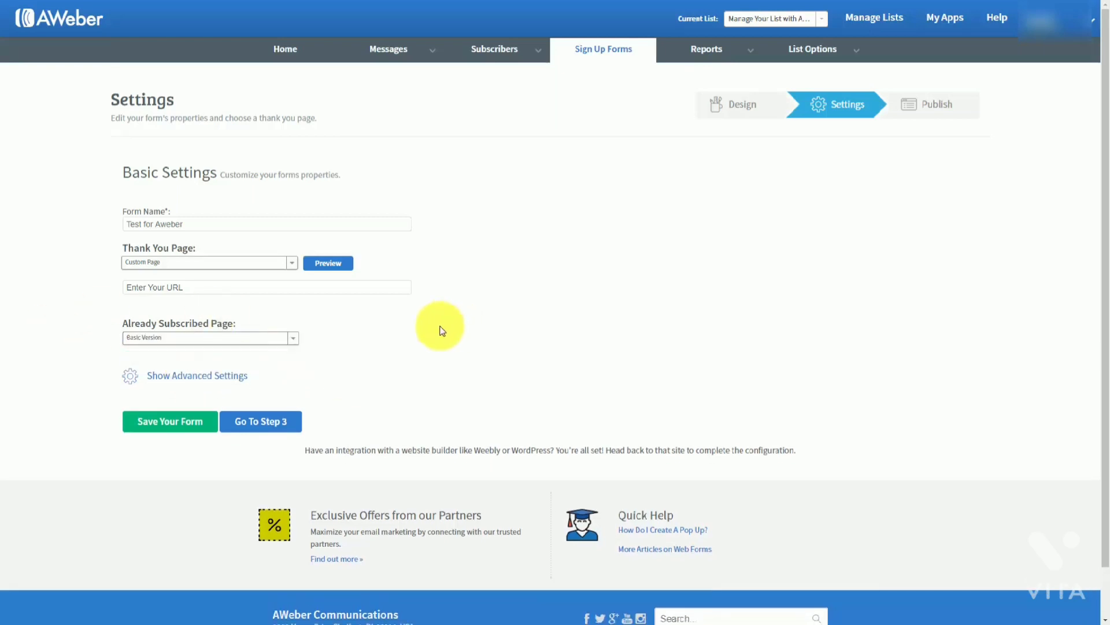
# In advanced settings, enable 'Forward subscriber information to your thank you page' and save the form
pyautogui.click(195, 376)
pyautogui.scroll(-1, 438, 355)
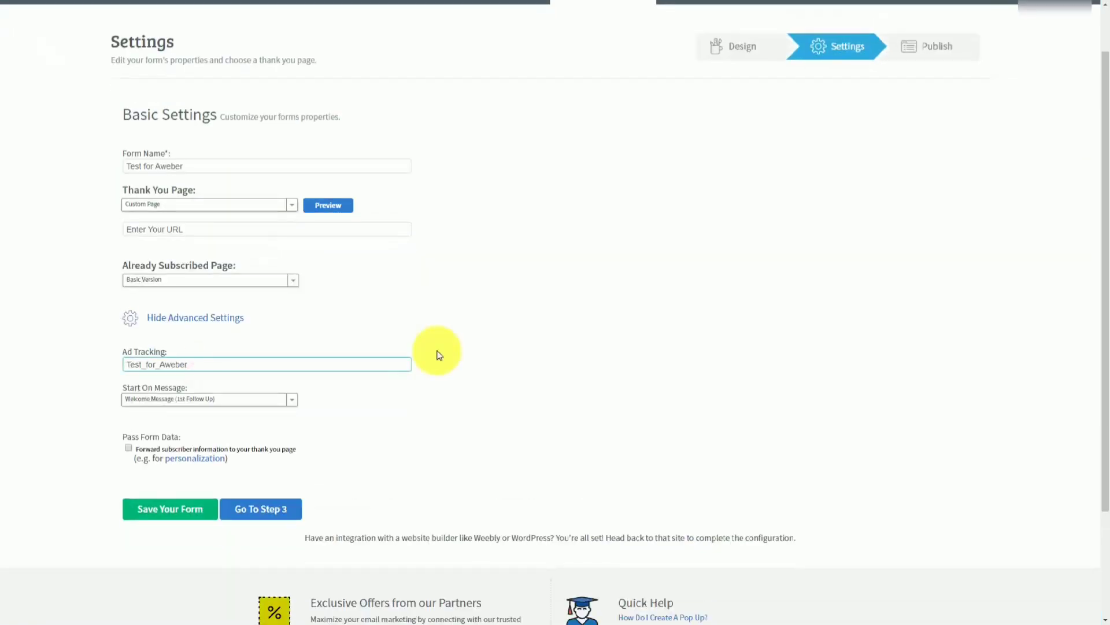
pyautogui.scroll(1, 429, 365)
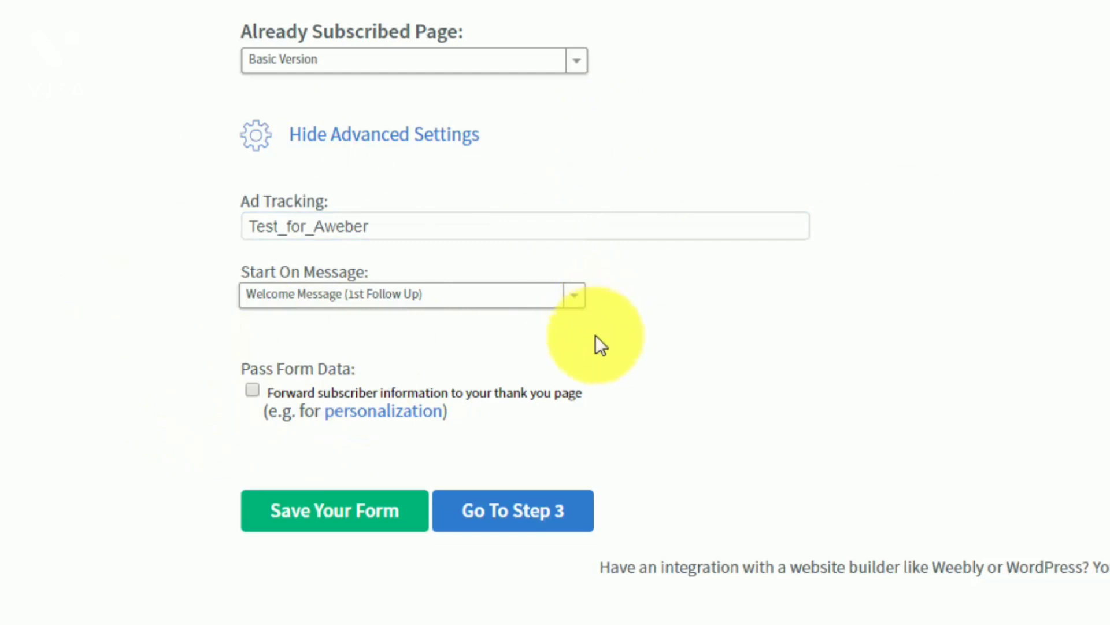
pyautogui.click(252, 390)
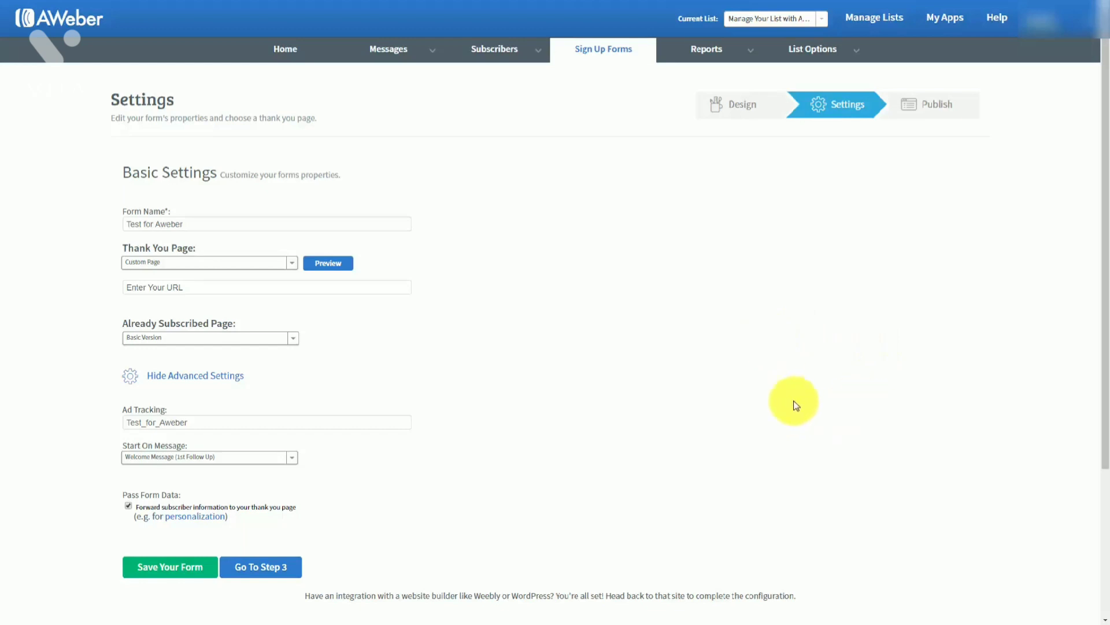
pyautogui.click(166, 570)
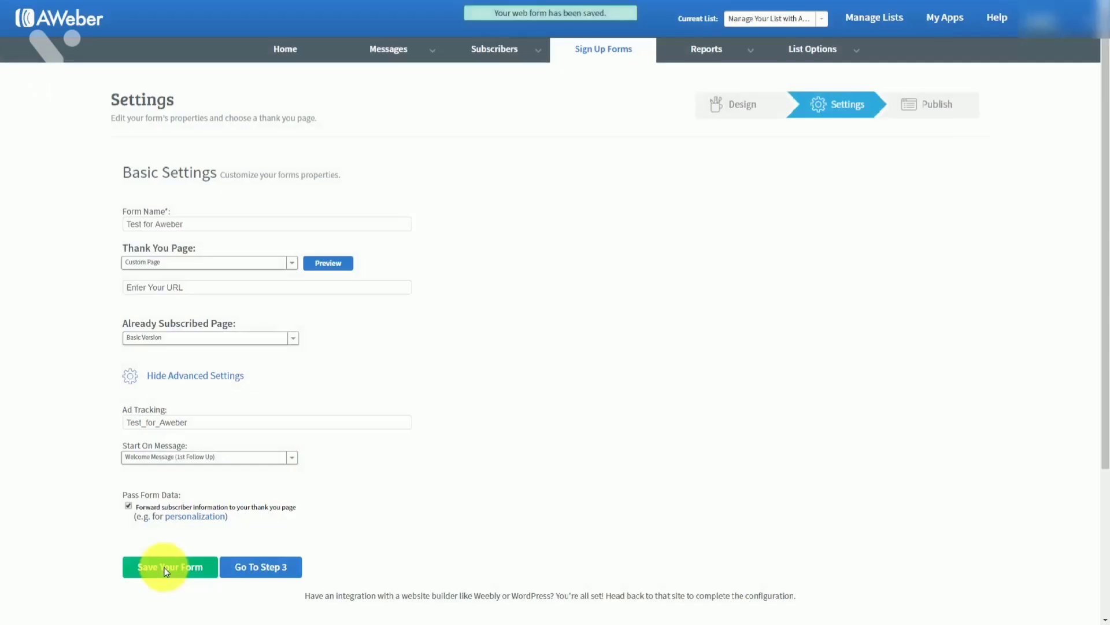
# Go to Step 3 and pick 'I Will Install My Form' to reveal the embed code
pyautogui.click(257, 567)
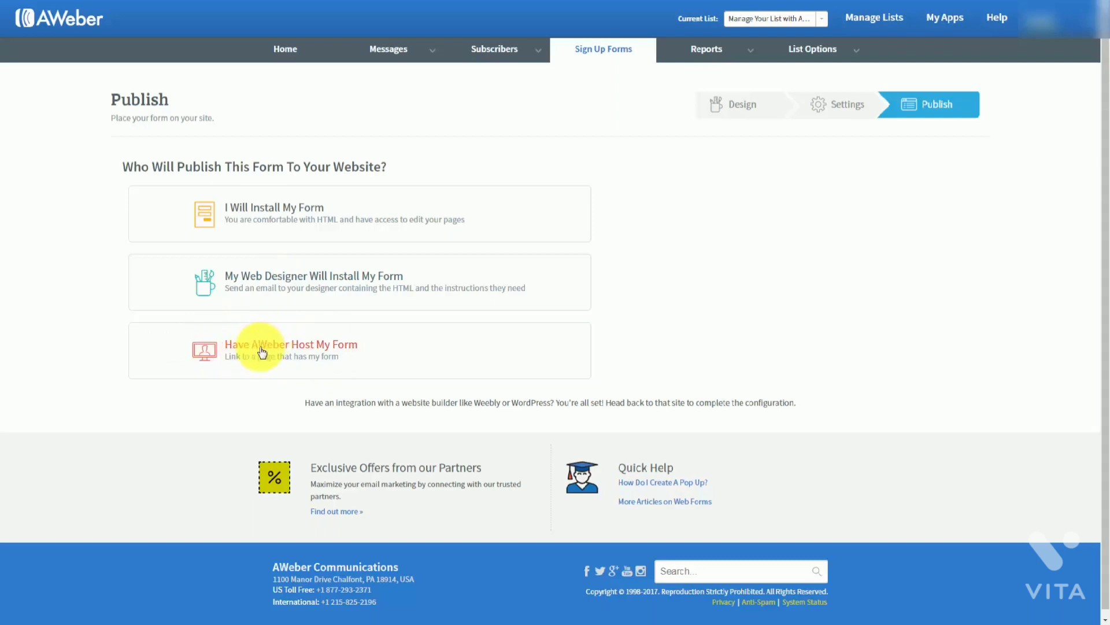
pyautogui.click(283, 213)
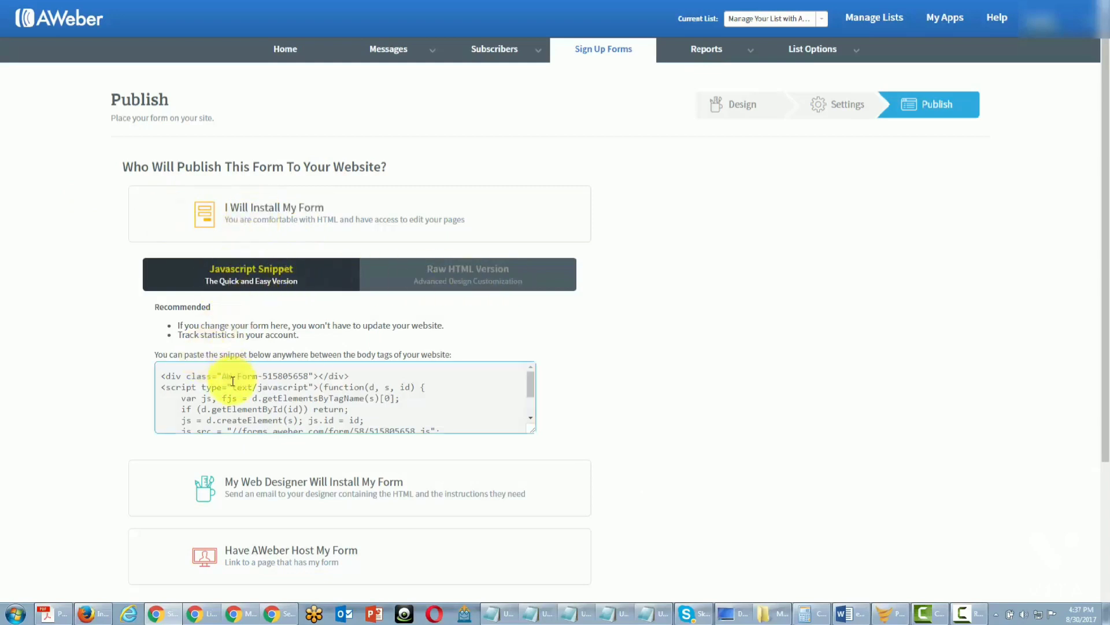
# View the Raw HTML code, return to the Javascript Snippet, and select all of it
pyautogui.click(420, 296)
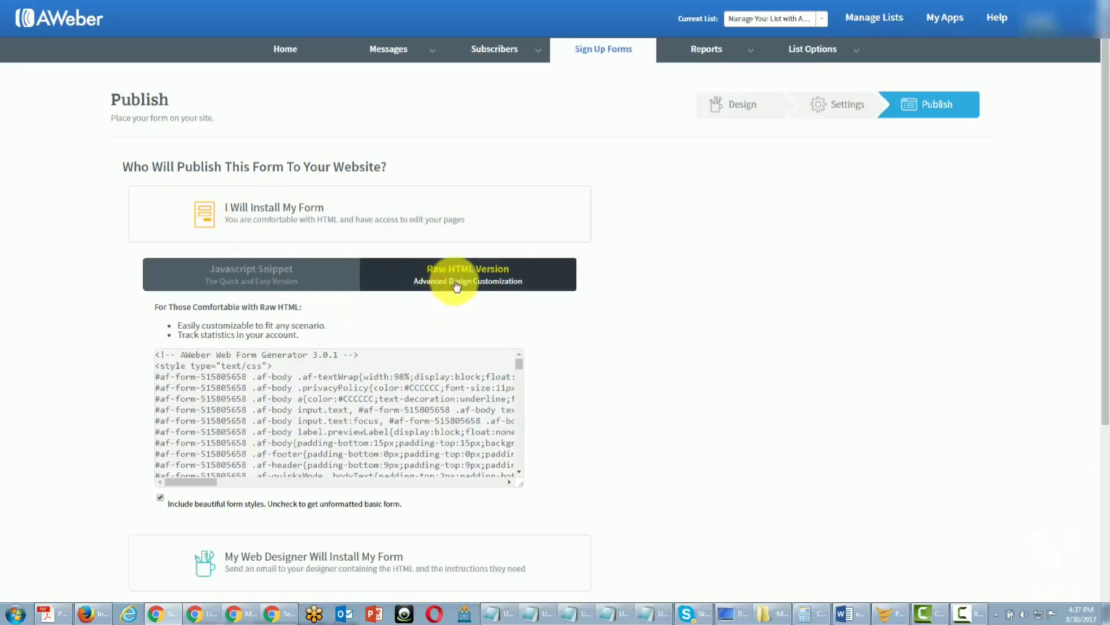
pyautogui.click(255, 281)
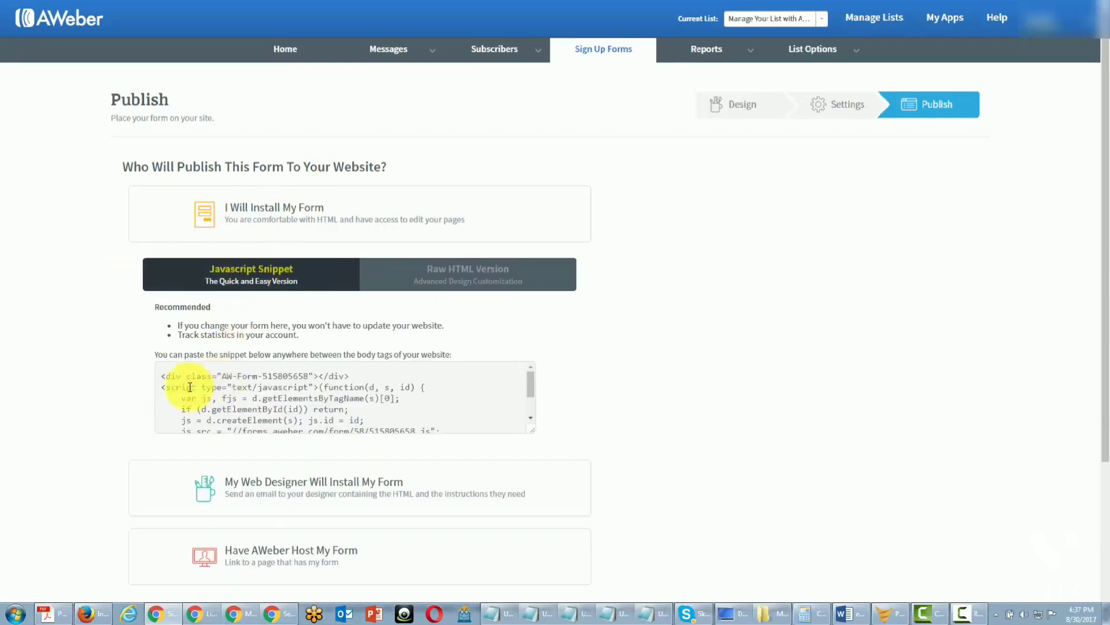
pyautogui.click(167, 375)
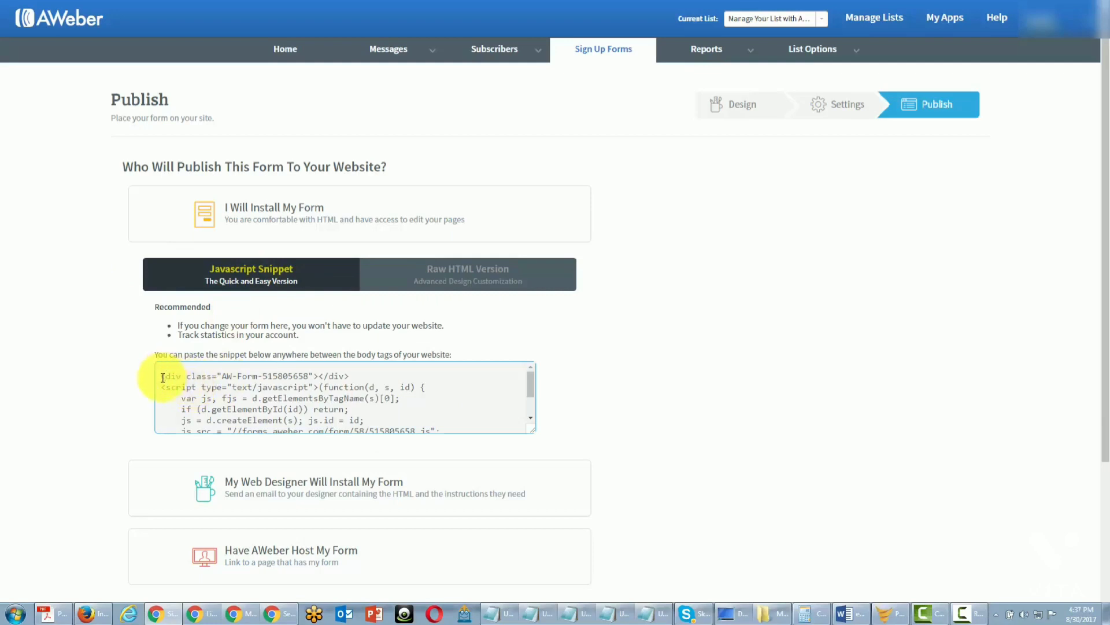
pyautogui.hotkey('ctrl', 'a')
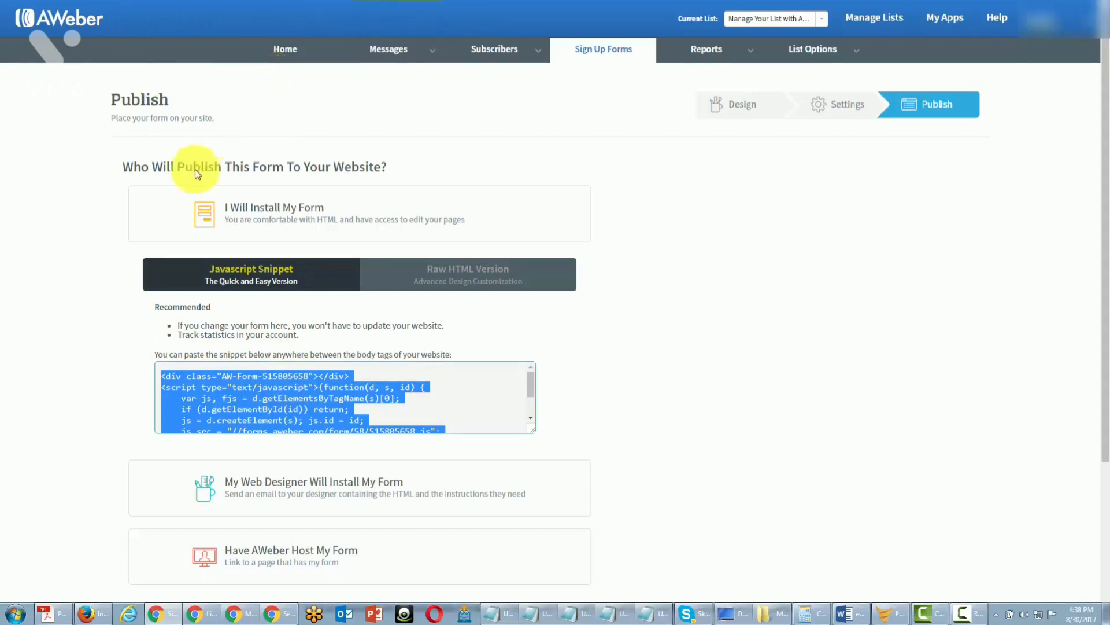
# Show the Raw HTML form code and turn 'Include beautiful form styles' off
pyautogui.click(440, 277)
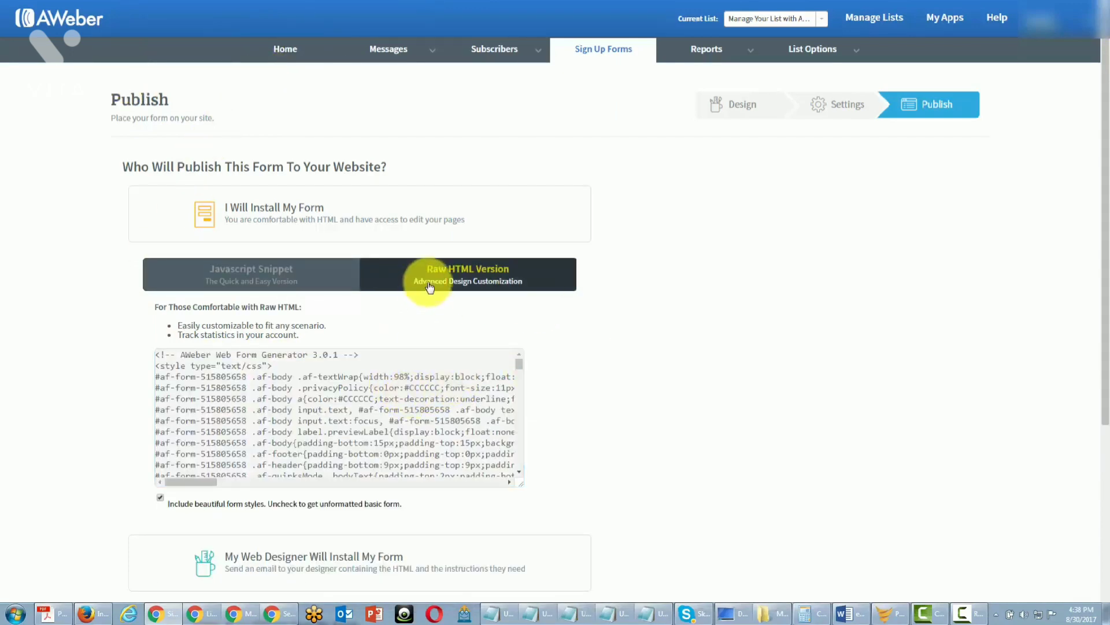
pyautogui.click(260, 388)
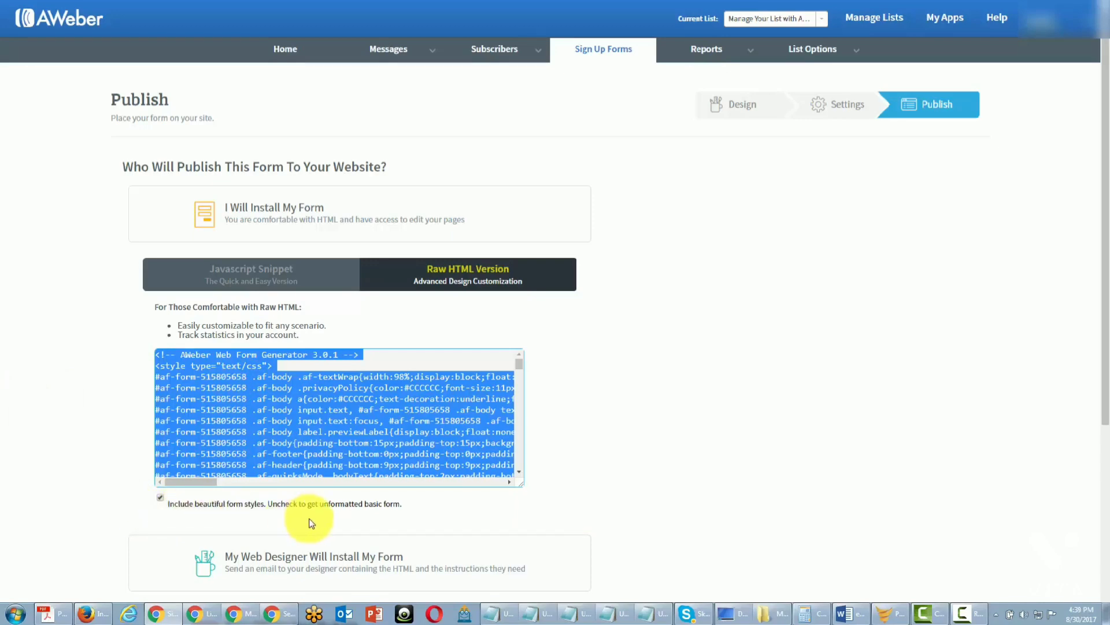
pyautogui.click(160, 498)
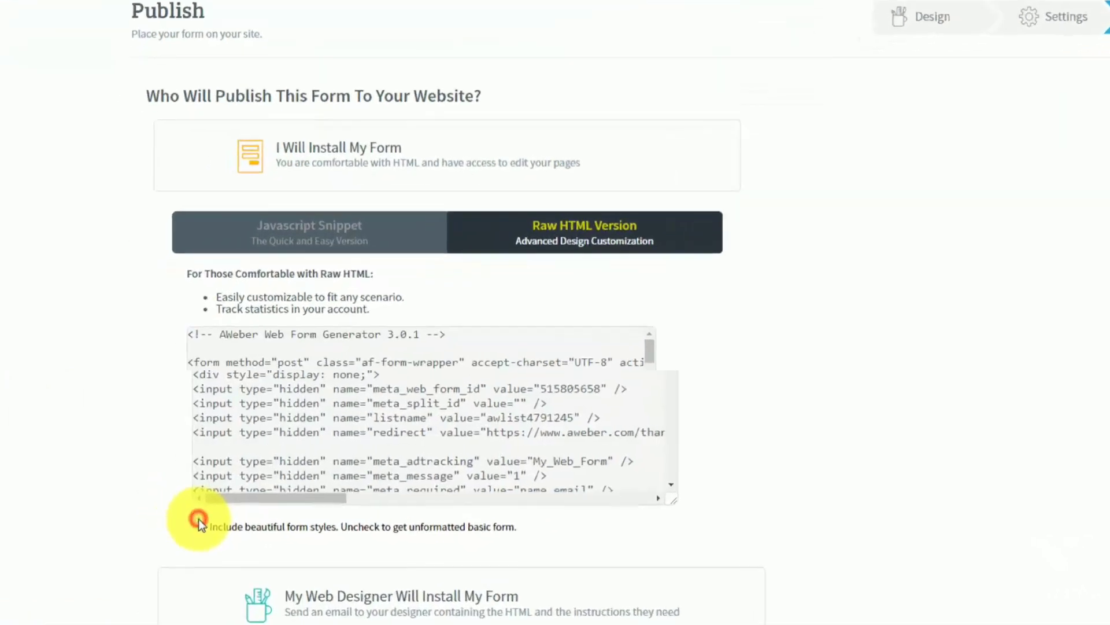
pyautogui.click(198, 519)
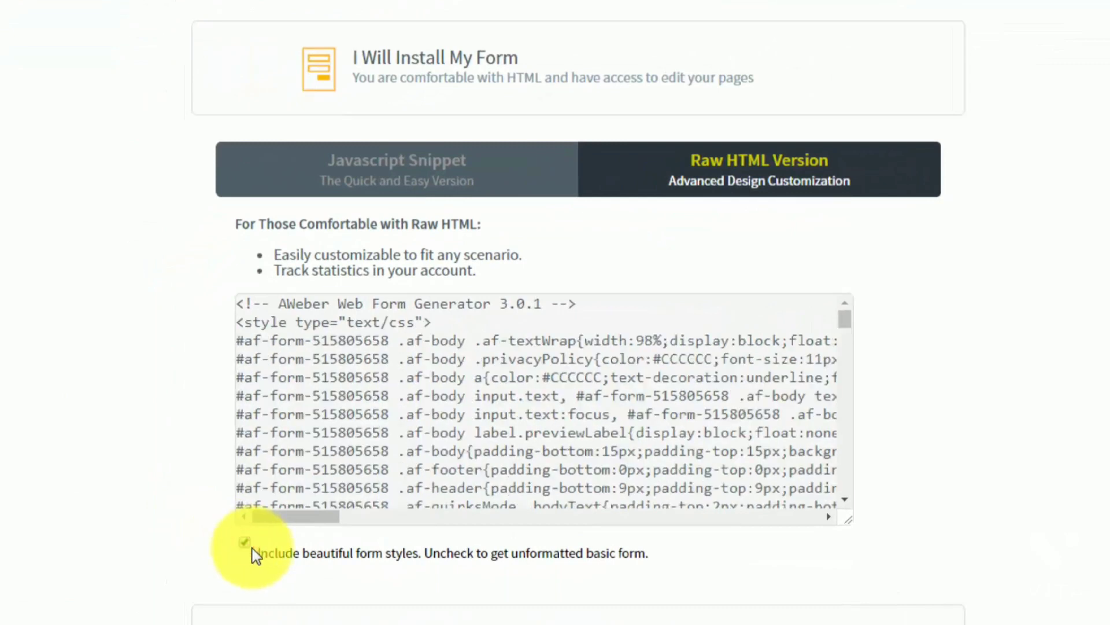
pyautogui.click(248, 546)
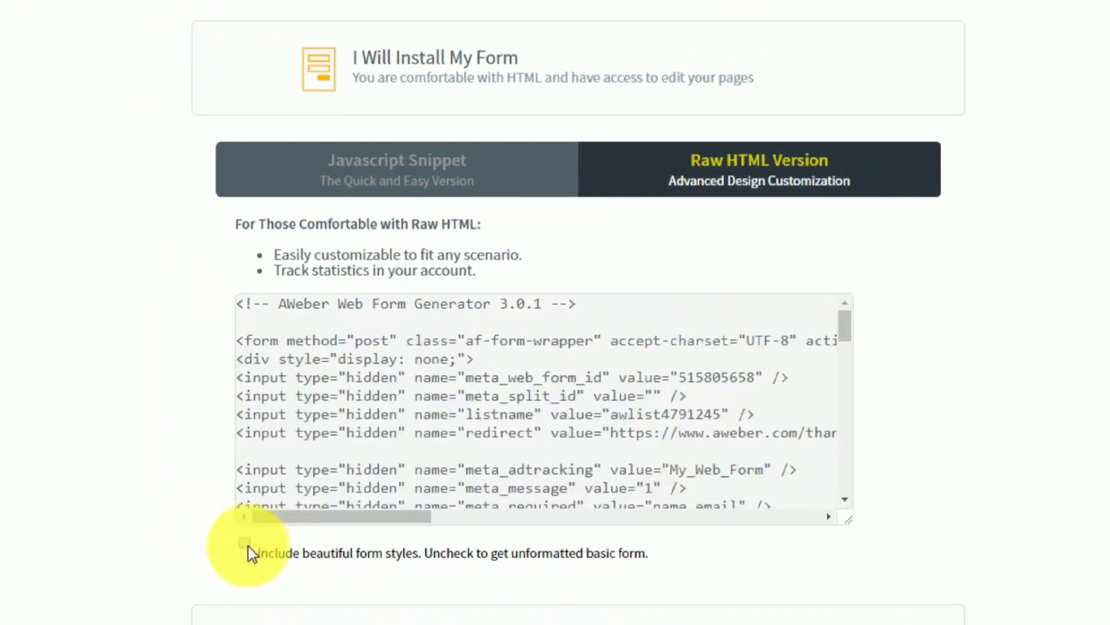
pyautogui.click(249, 546)
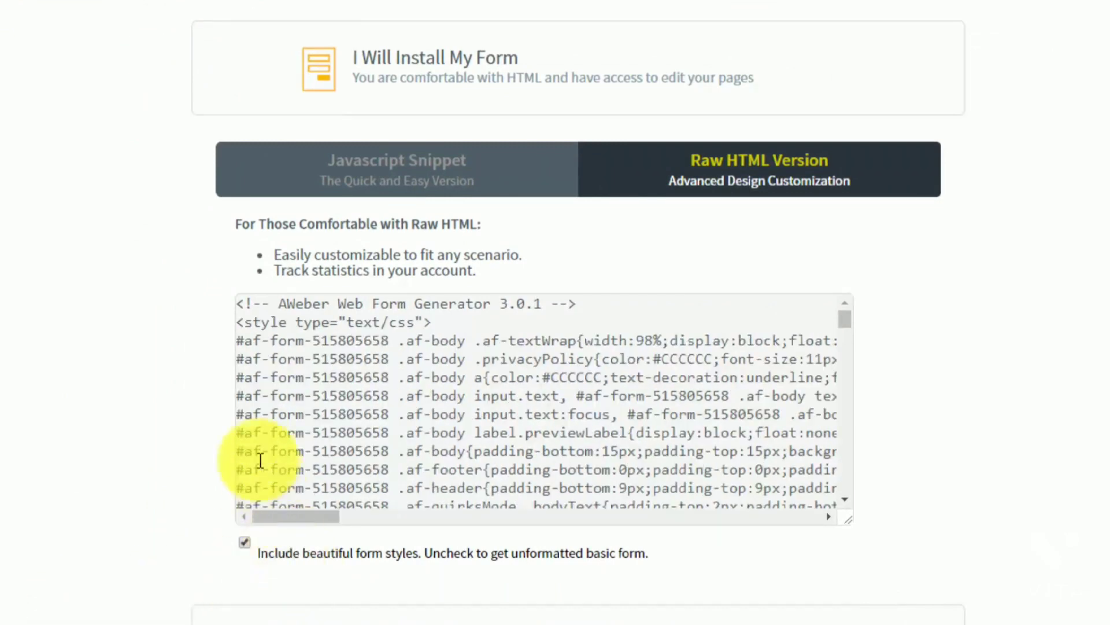
pyautogui.click(244, 543)
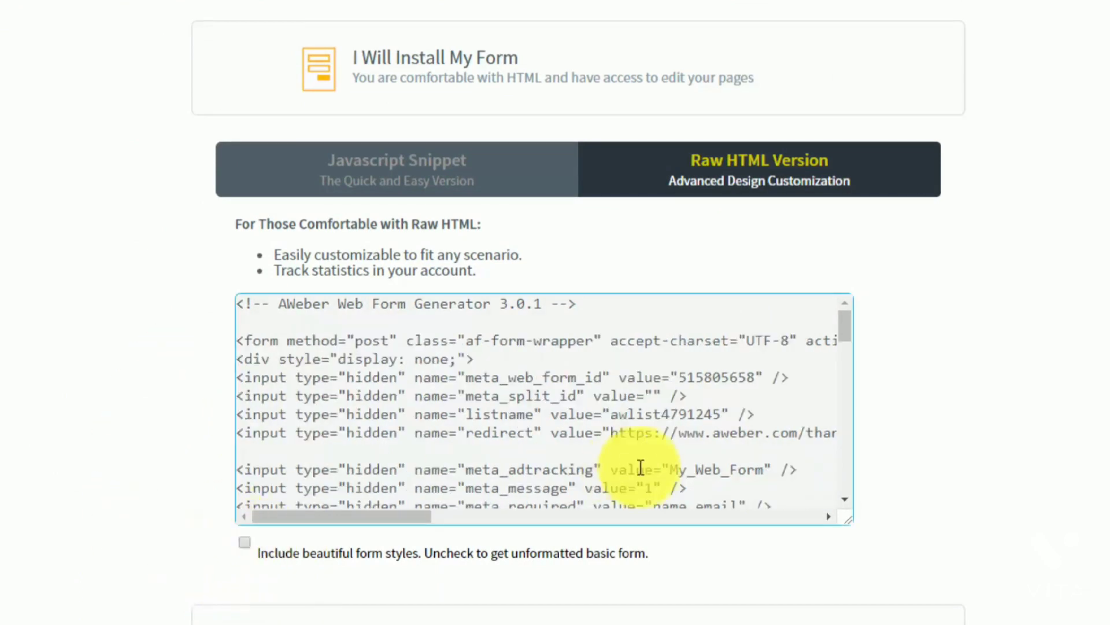
# Select the unstyled HTML, re-enable form styles, and collapse the self-install section
pyautogui.click(845, 324)
pyautogui.moveTo(848, 392); pyautogui.dragTo(844, 312)
pyautogui.scroll(1, 485, 370)
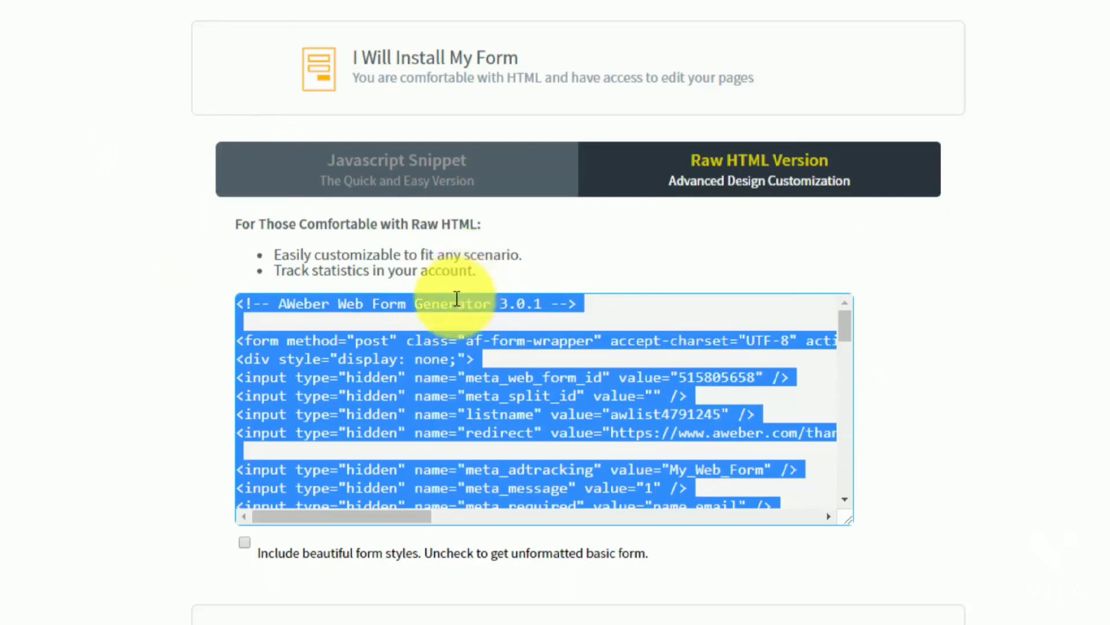
pyautogui.click(244, 543)
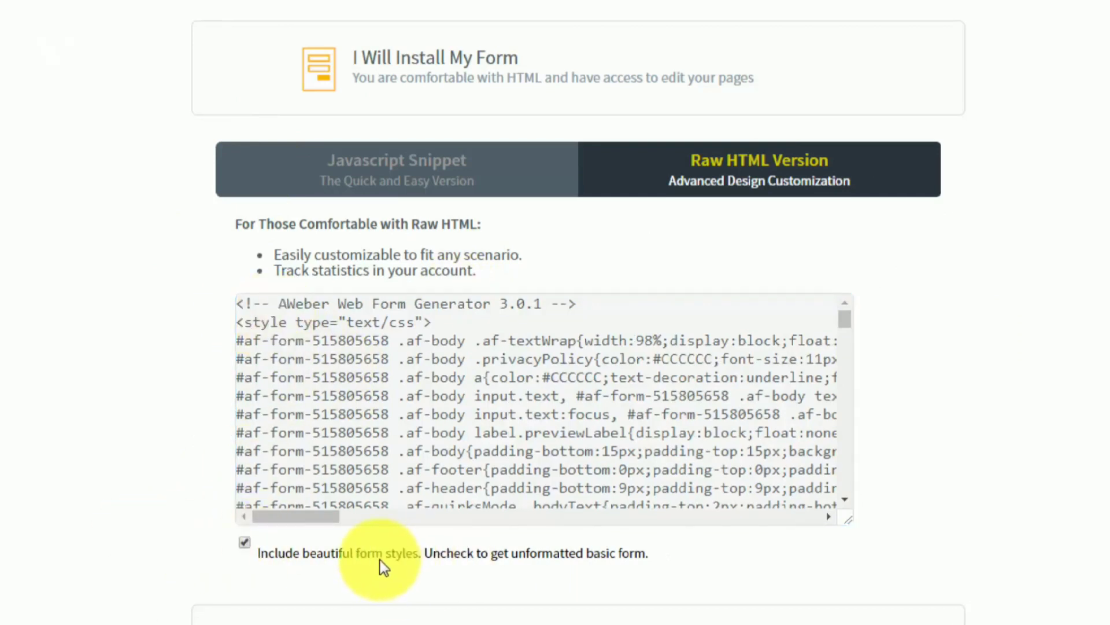
pyautogui.click(456, 63)
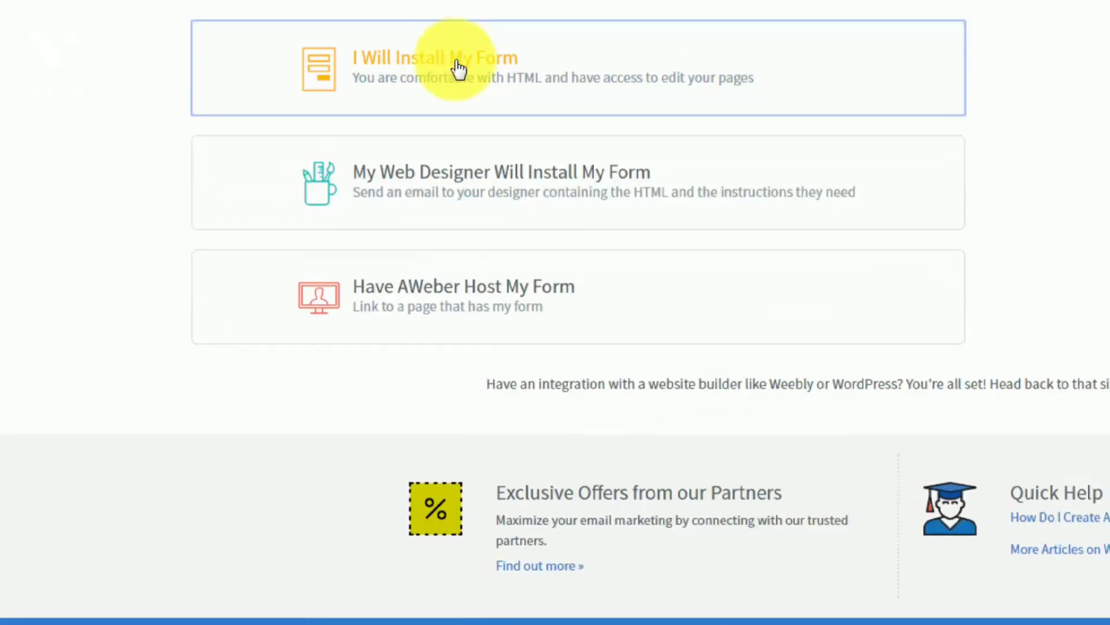
pyautogui.click(477, 181)
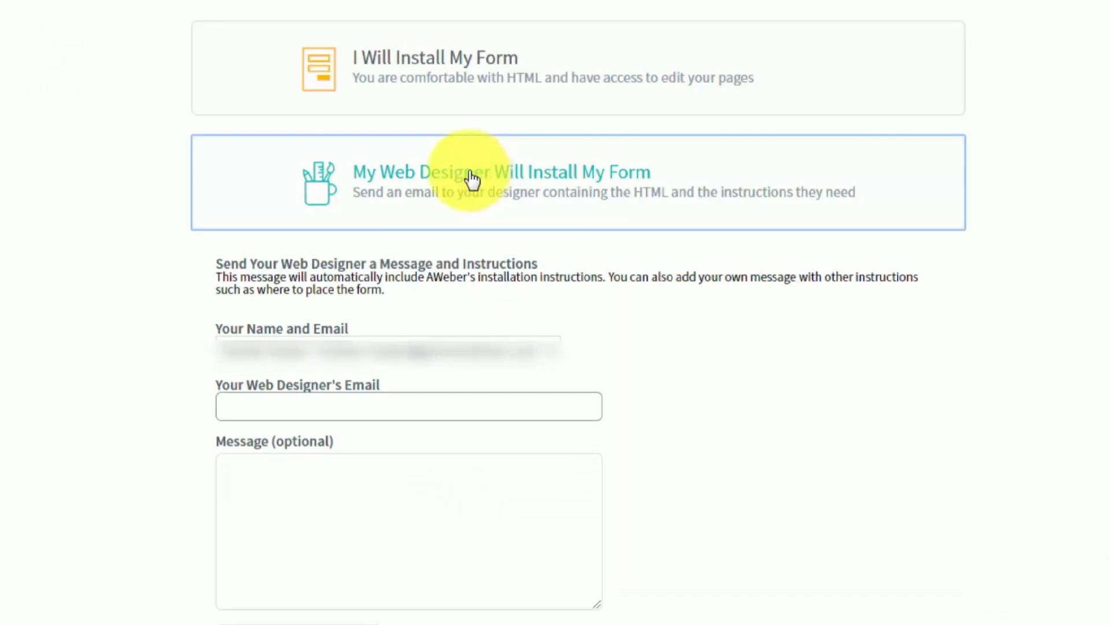
pyautogui.click(261, 413)
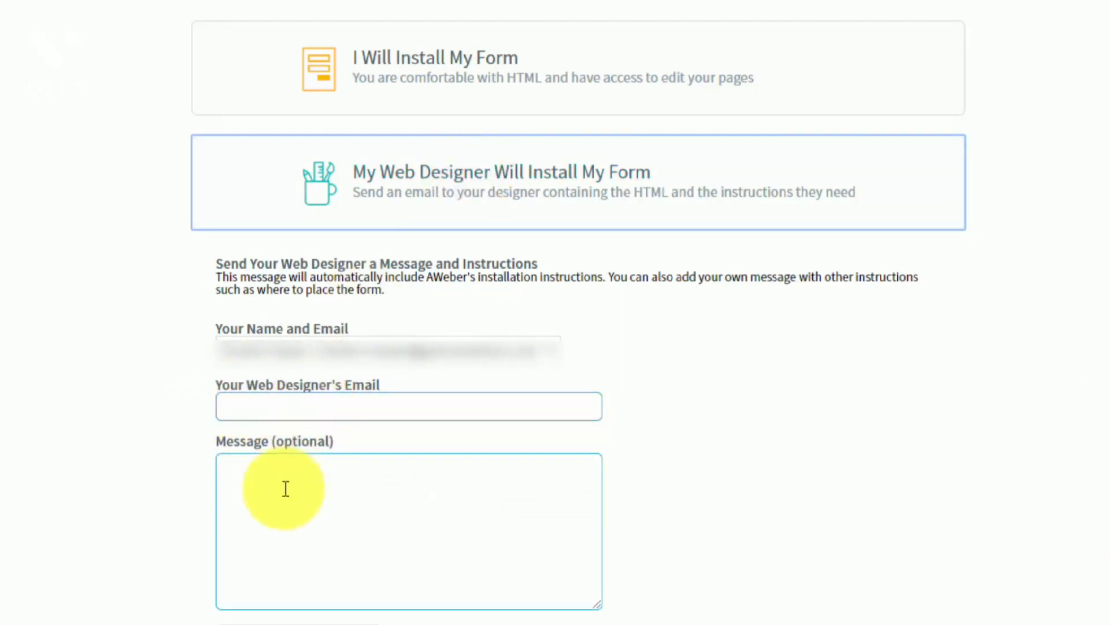
pyautogui.click(402, 458)
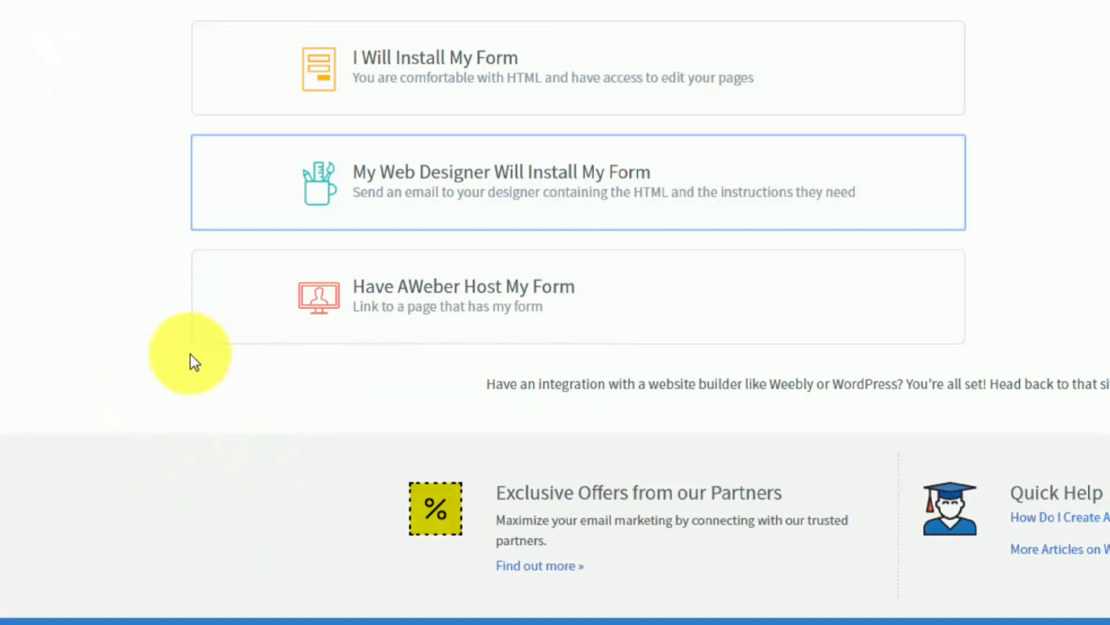
pyautogui.click(465, 301)
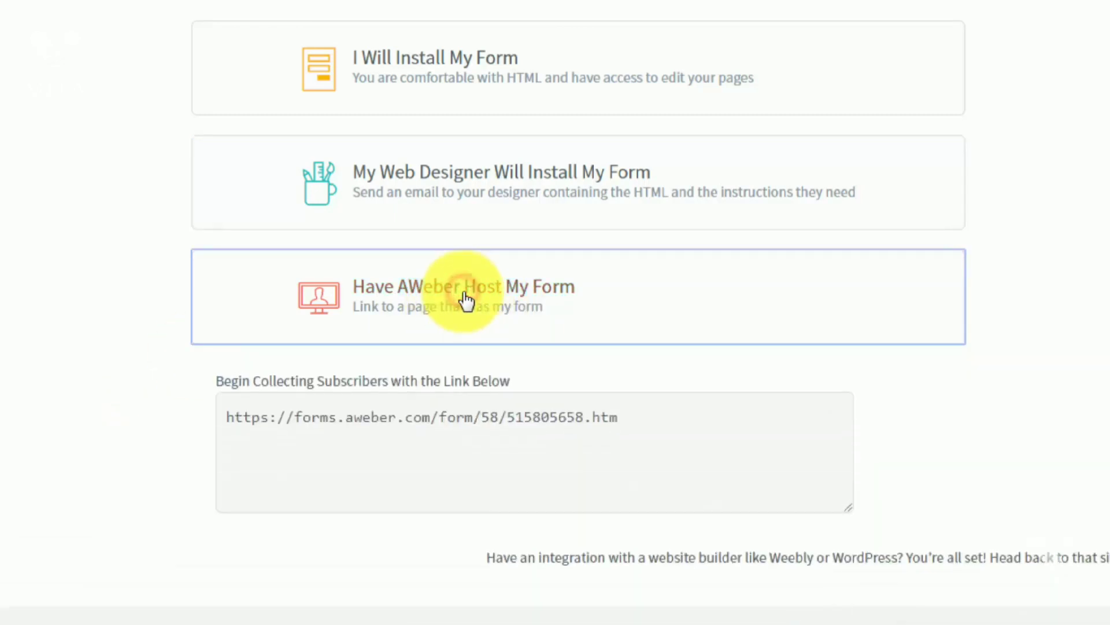
pyautogui.click(399, 421)
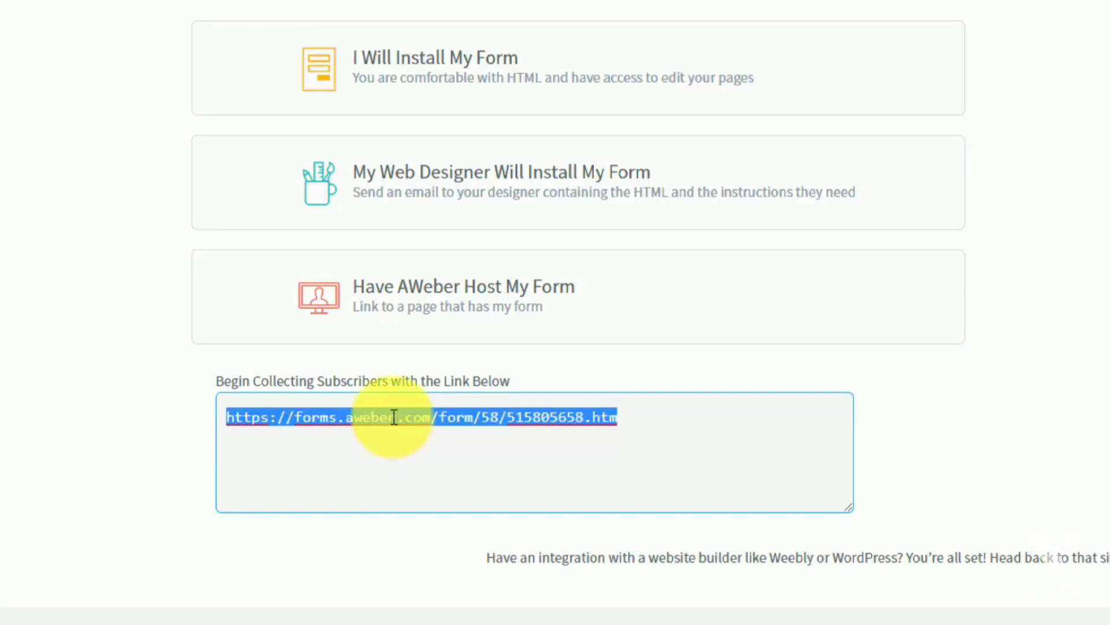
pyautogui.rightClick(395, 419)
pyautogui.click(426, 457)
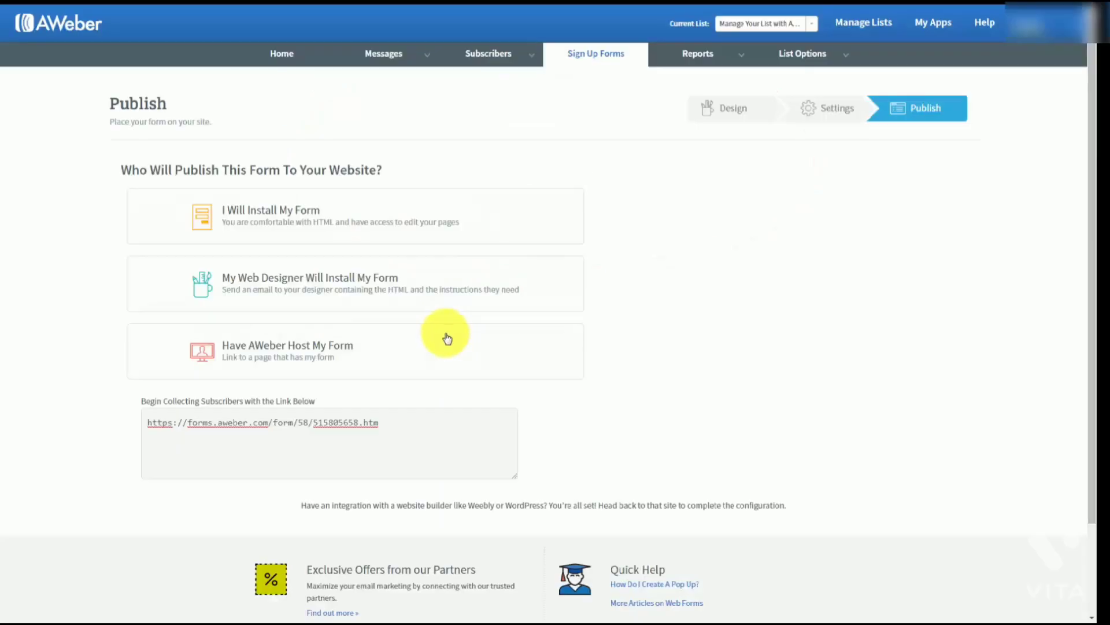
# Reopen 'I Will Install My Form', choose Javascript Snippet, and select the whole snippet code
pyautogui.click(273, 348)
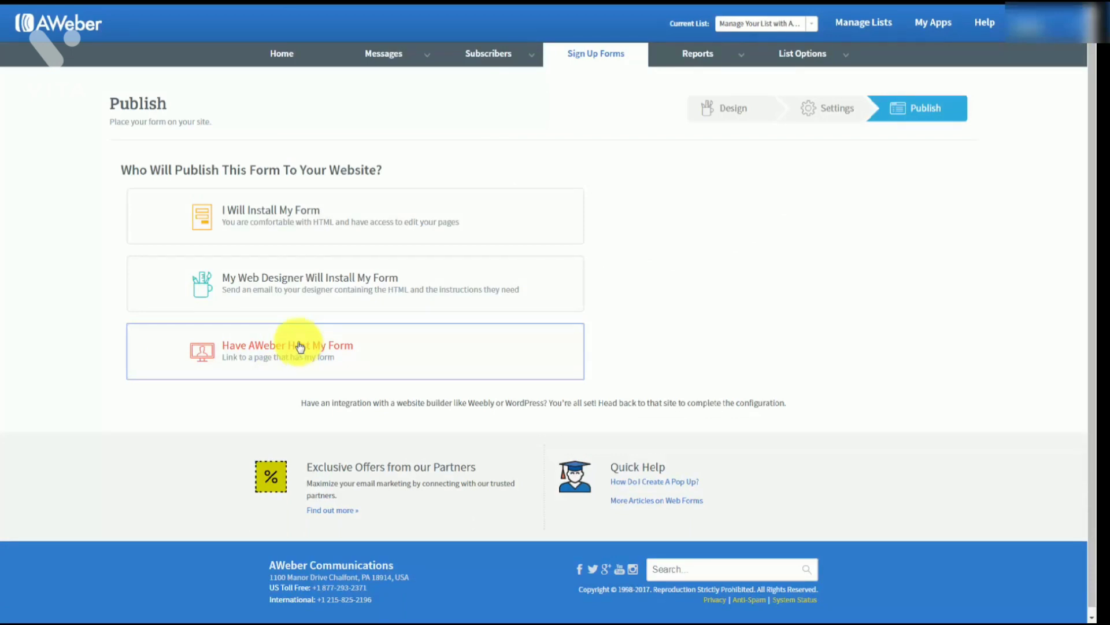
pyautogui.click(291, 215)
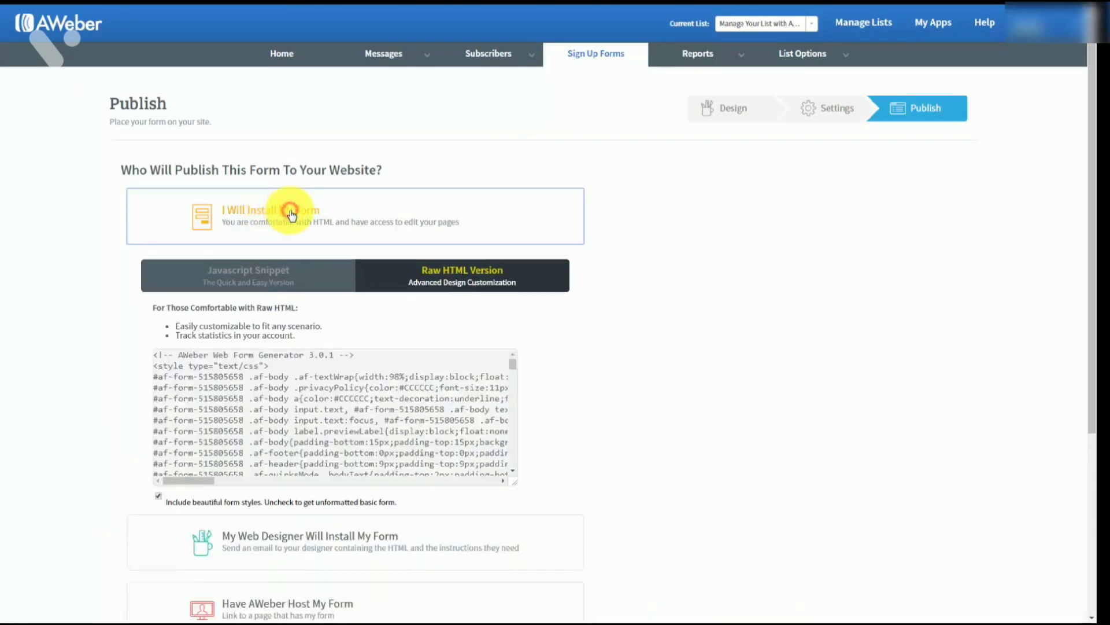
pyautogui.click(248, 272)
pyautogui.click(250, 378)
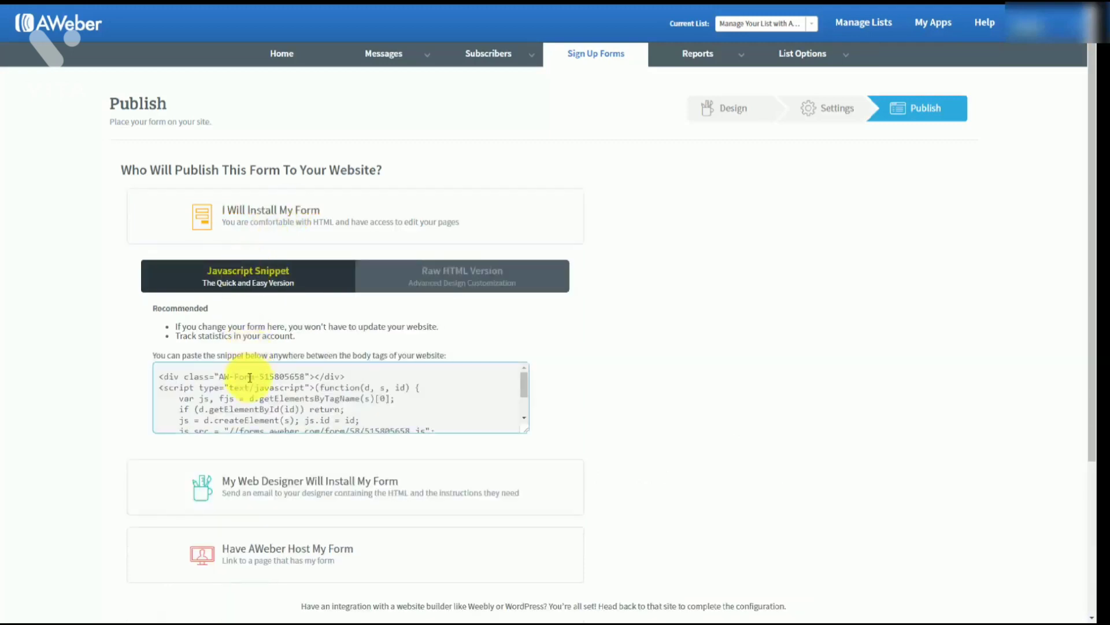
pyautogui.click(237, 383)
pyautogui.hotkey('ctrl', 'c')
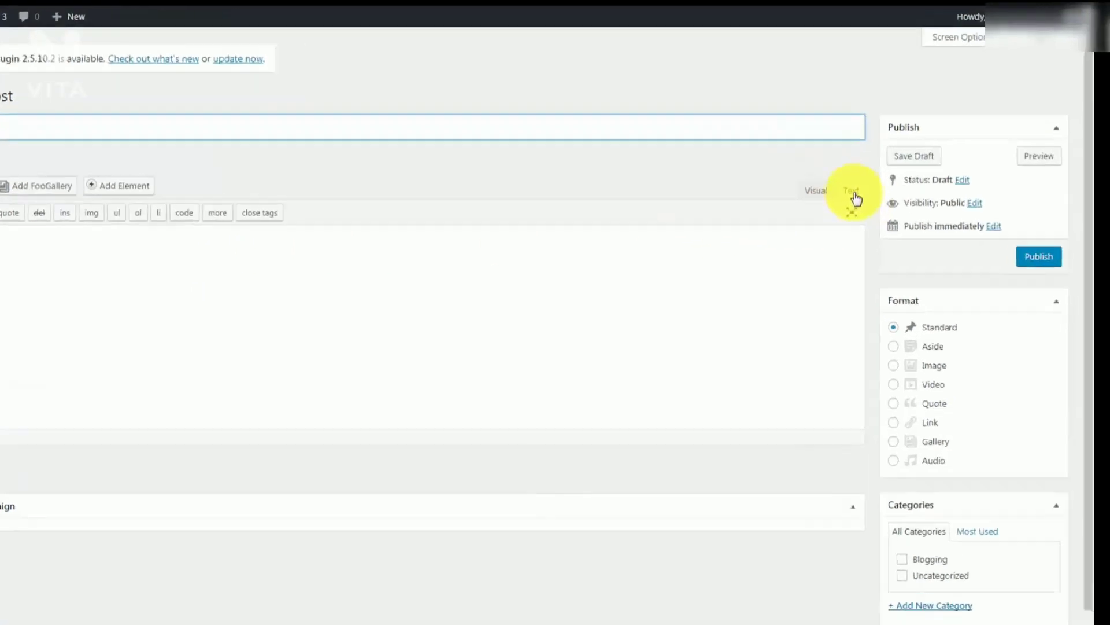
# Paste the AWeber form code into the post in text mode and title it 'Sample Opt In'
pyautogui.click(894, 161)
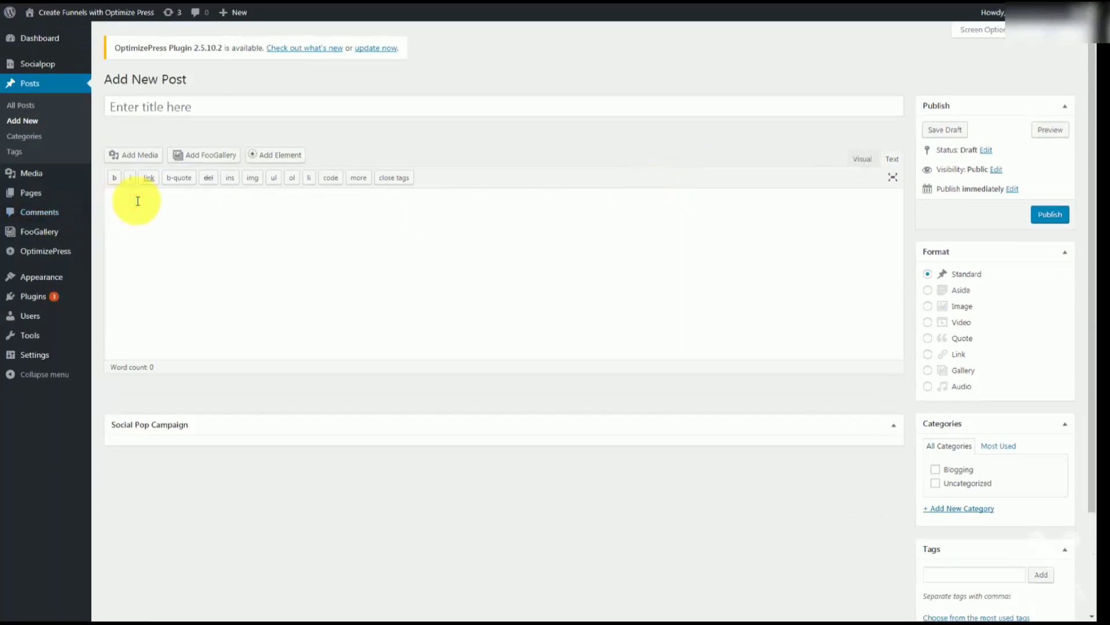
pyautogui.hotkey('ctrl', 'v')
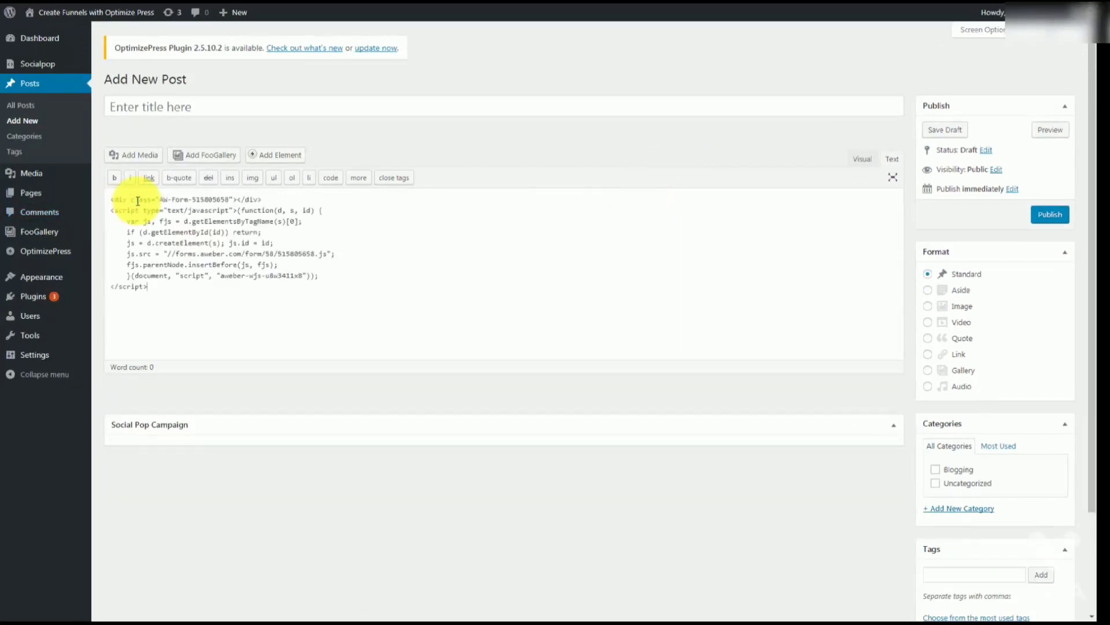
pyautogui.click(144, 105)
pyautogui.write('Sample Opt In')
# Publish the Sample Opt In post and view it live on the site
pyautogui.click(796, 459)
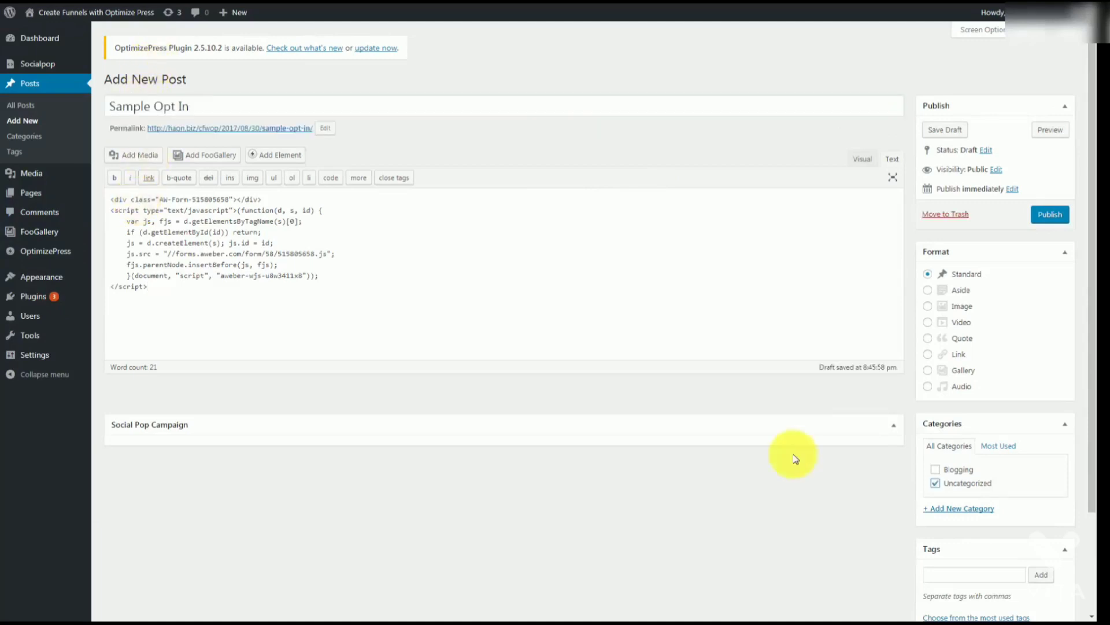
pyautogui.click(1048, 220)
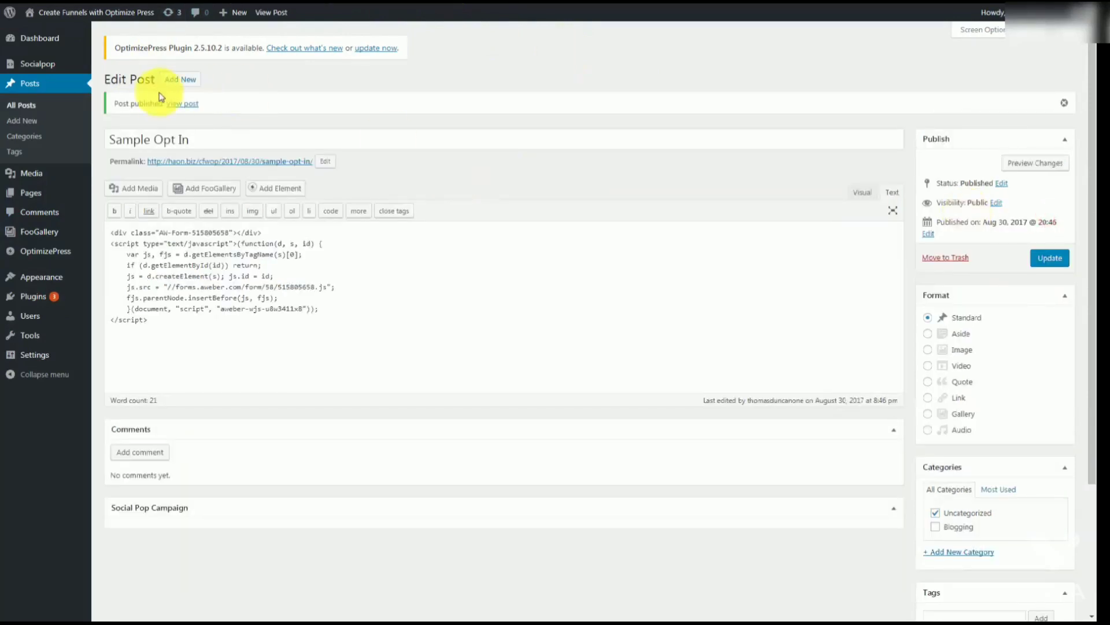
pyautogui.click(190, 109)
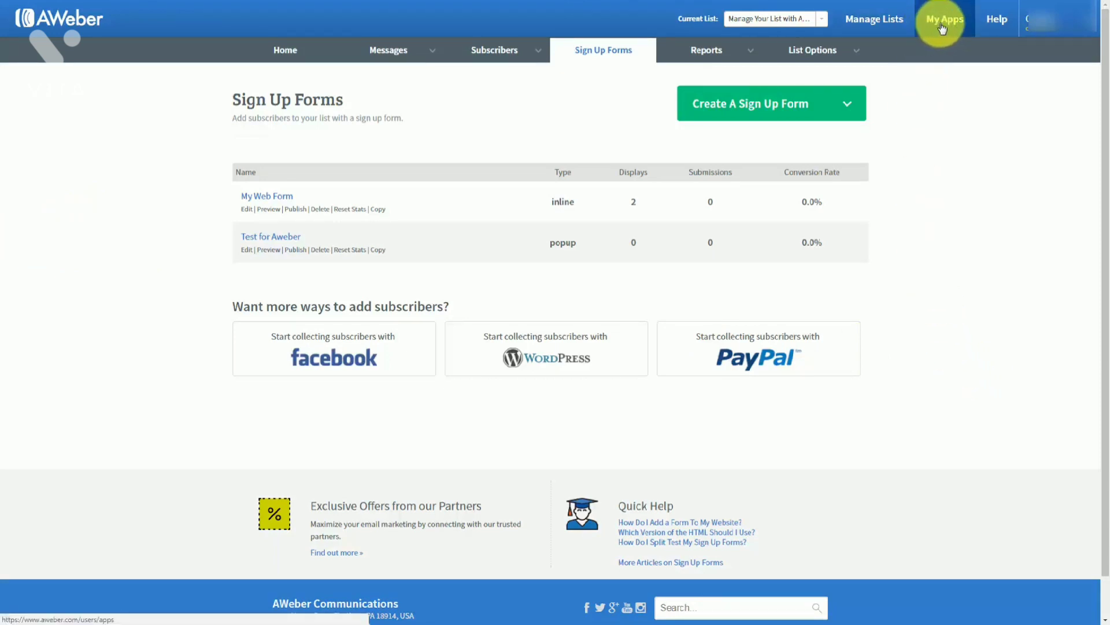
# Enable AWeber's PayPal app from the Sign Up Forms PayPal box, bringing up PayPal's permission request
pyautogui.click(942, 28)
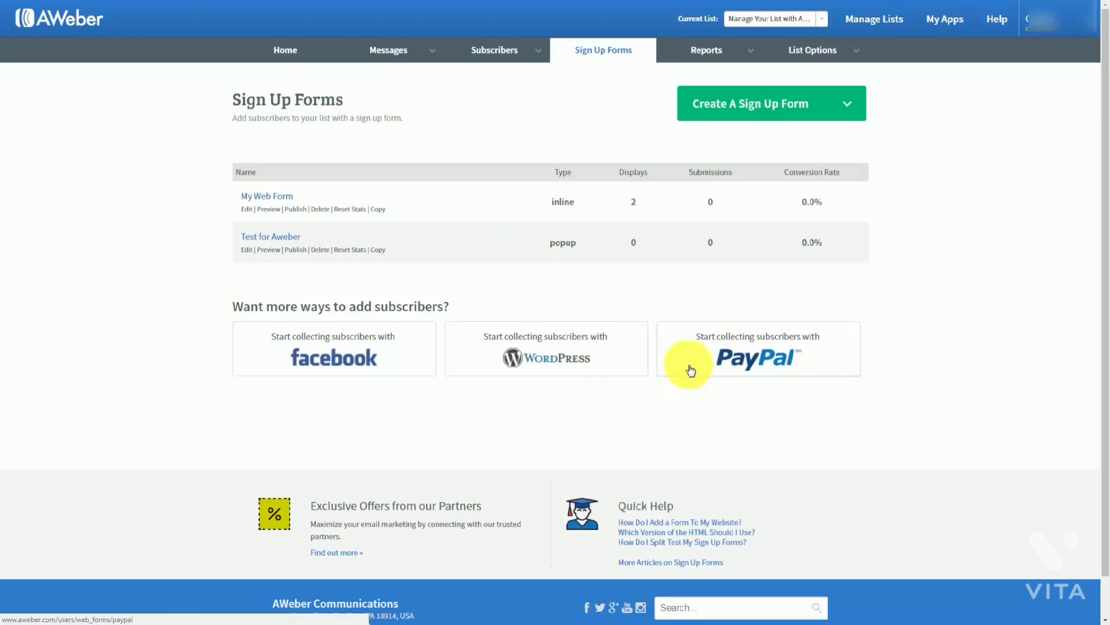
pyautogui.click(735, 358)
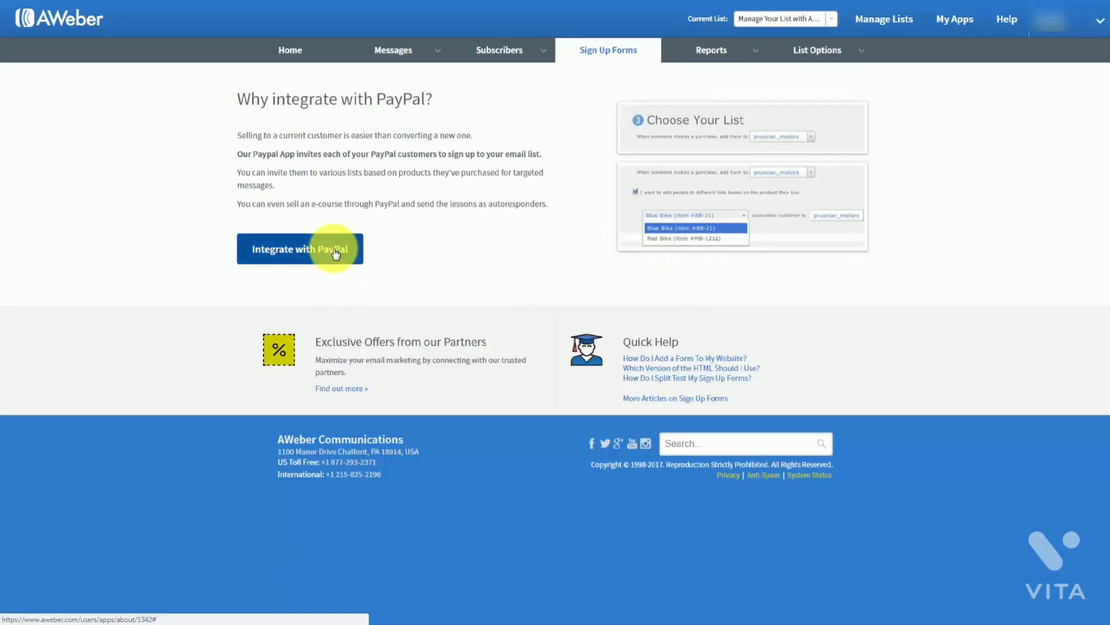
pyautogui.click(334, 252)
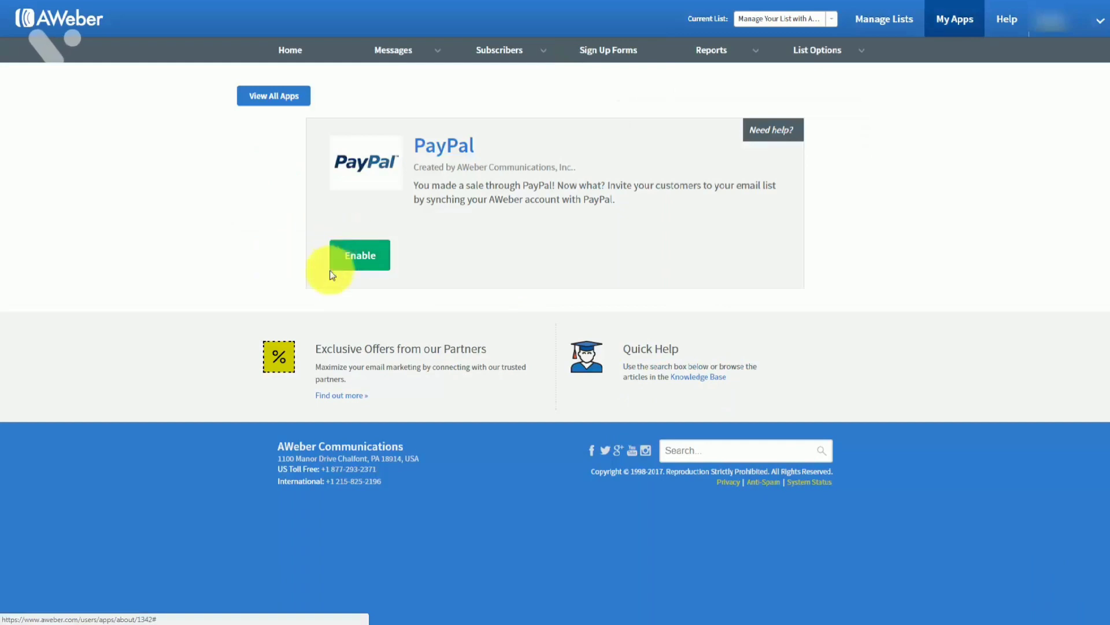
pyautogui.click(358, 256)
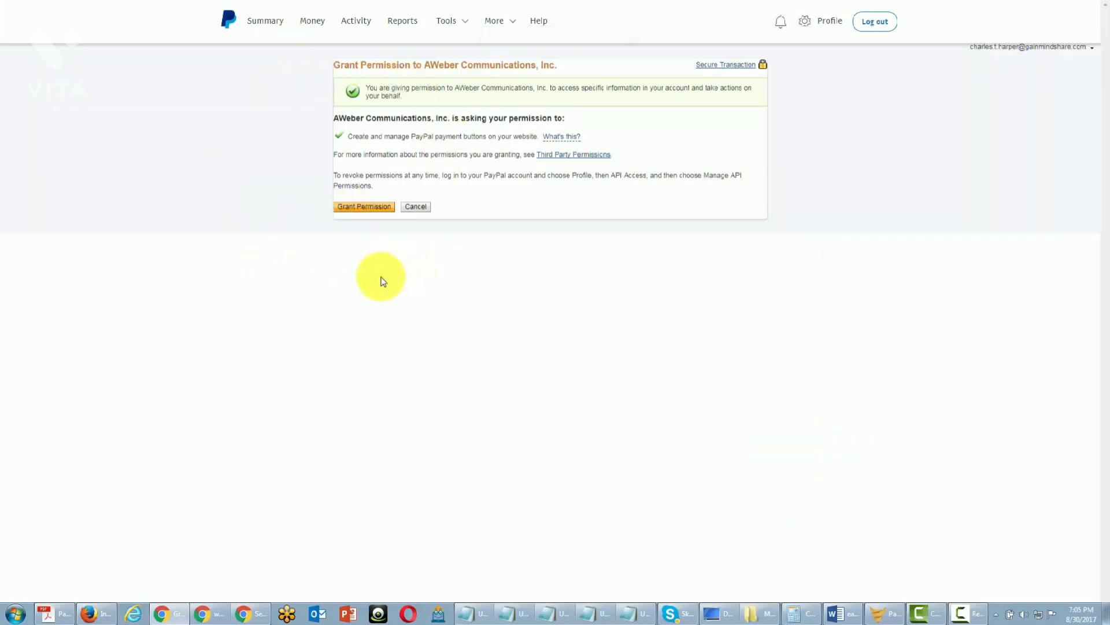
# Grant AWeber permission in PayPal, open the IPN settings editor, and return to AWeber's PayPal page
pyautogui.click(371, 208)
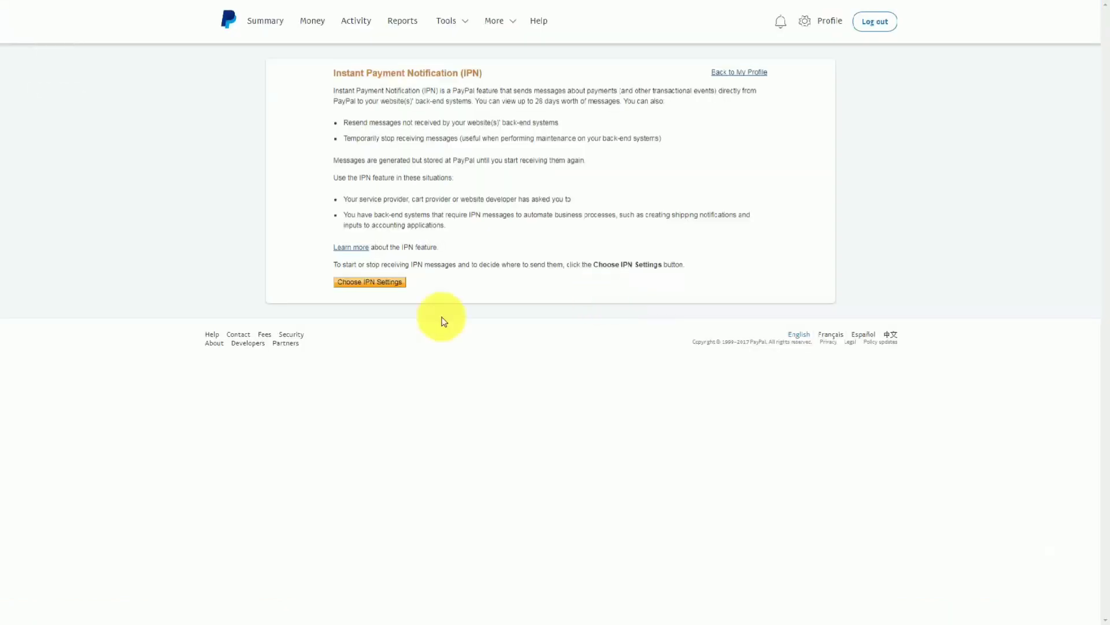
pyautogui.click(372, 283)
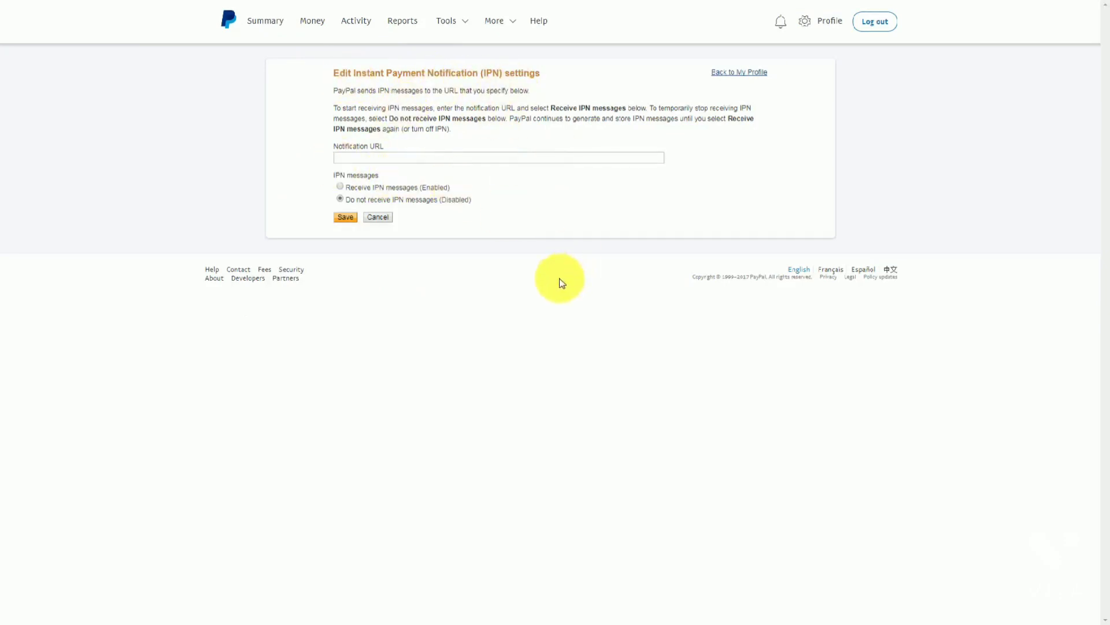
pyautogui.hotkey('ctrl', 'shift', 'Tab')
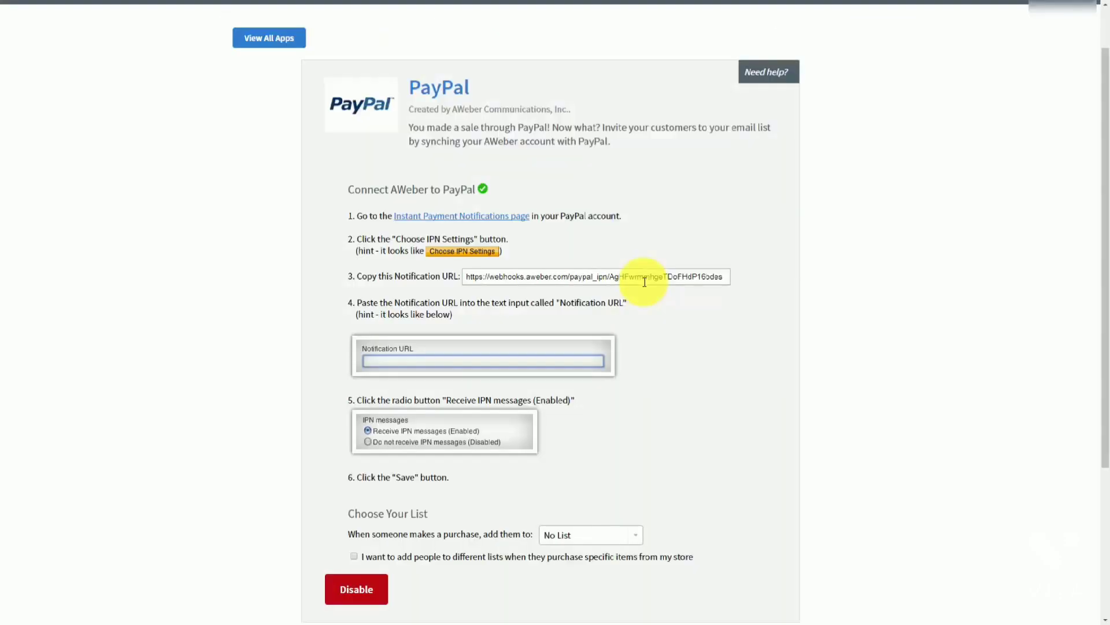
# Paste AWeber's Notification URL into PayPal's IPN settings, receive IPN messages, and enable per-product list assignment
pyautogui.click(645, 281)
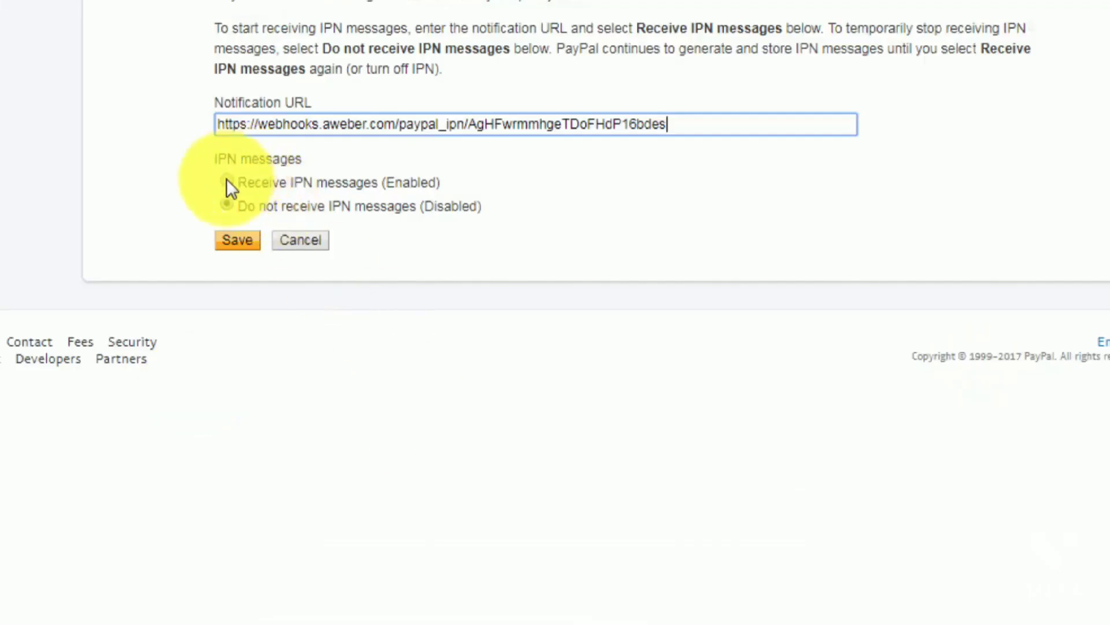
pyautogui.click(226, 180)
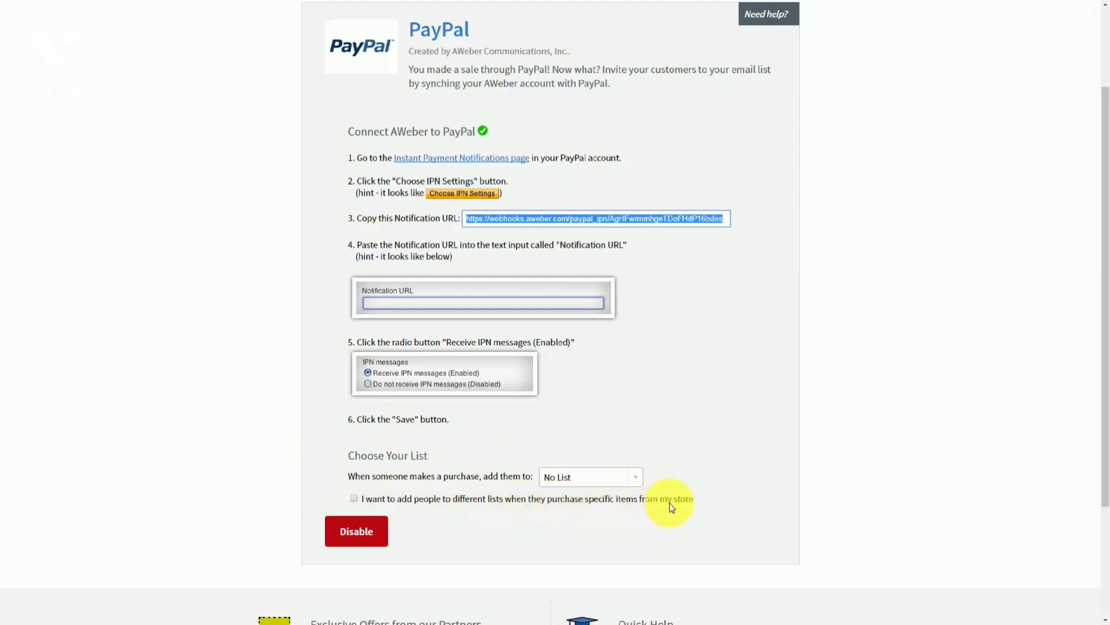
pyautogui.click(354, 500)
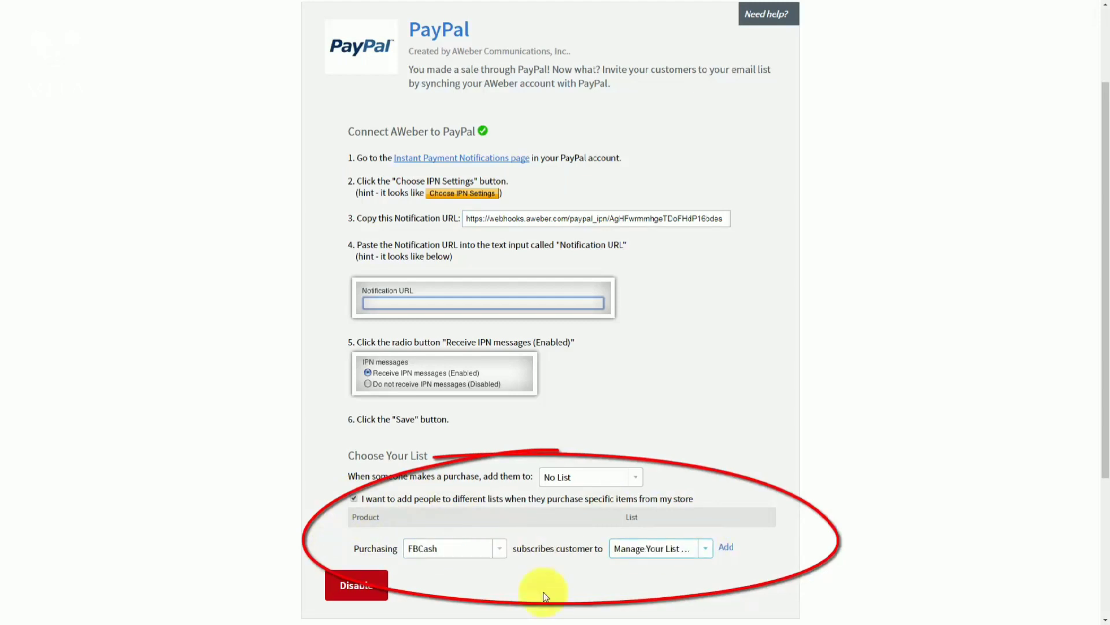
# Add the Purchasing rule that subscribes FBCash buyers to the chosen list
pyautogui.click(726, 548)
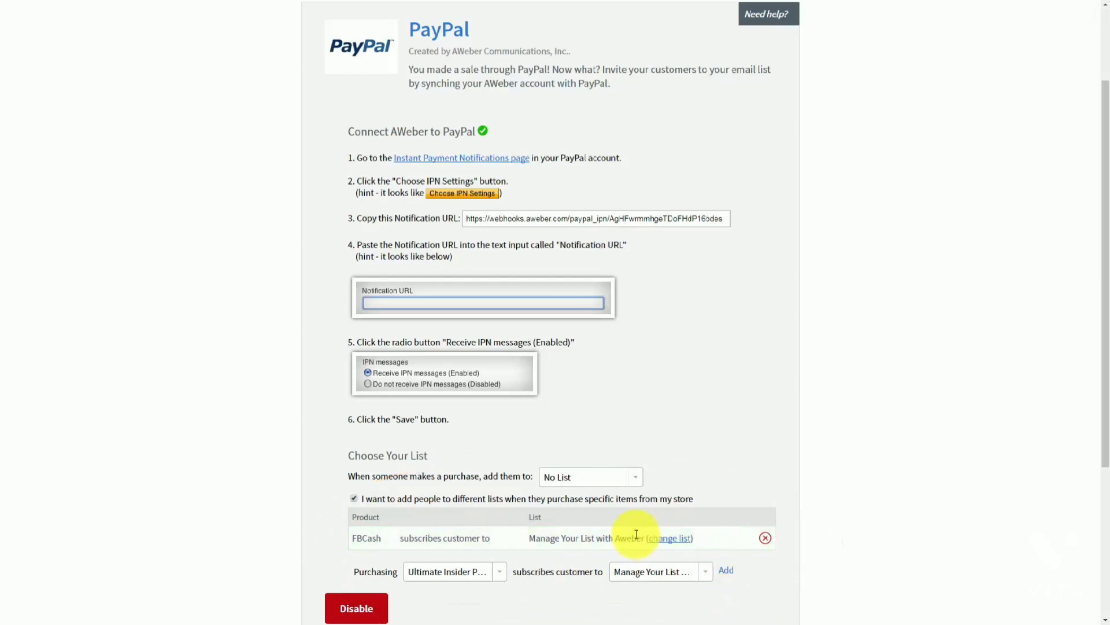
pyautogui.scroll(-1, 630, 538)
pyautogui.scroll(1, 421, 485)
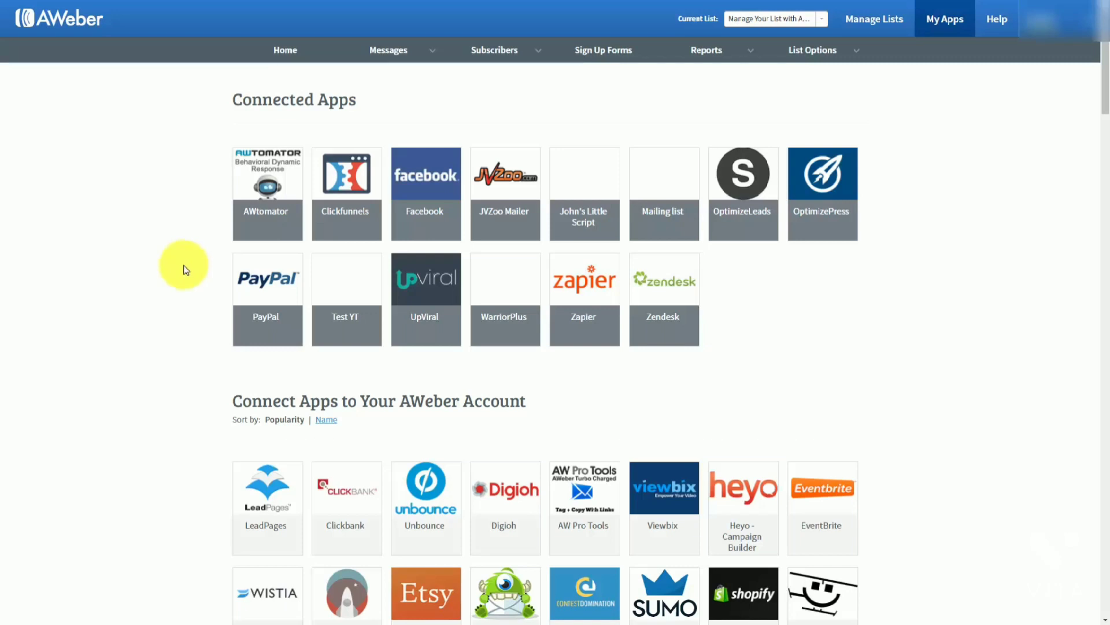
# Enable the GoToWebinar tile in the My Apps grid to reach Zapier's AWeber–GoToWebinar integration page
pyautogui.scroll(-20, 185, 268)
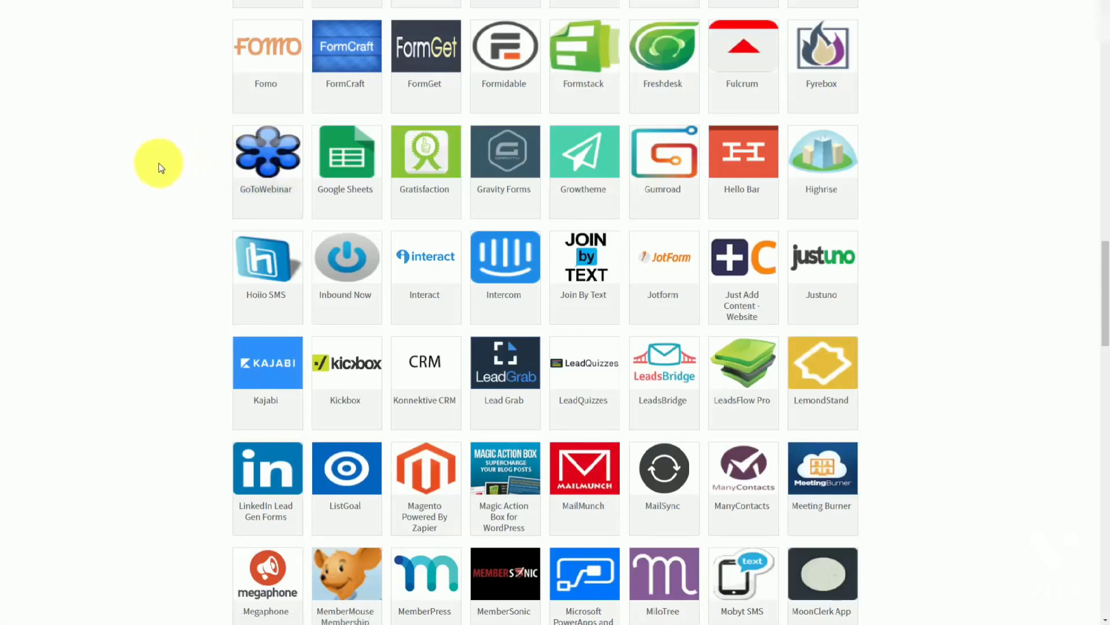
pyautogui.click(257, 158)
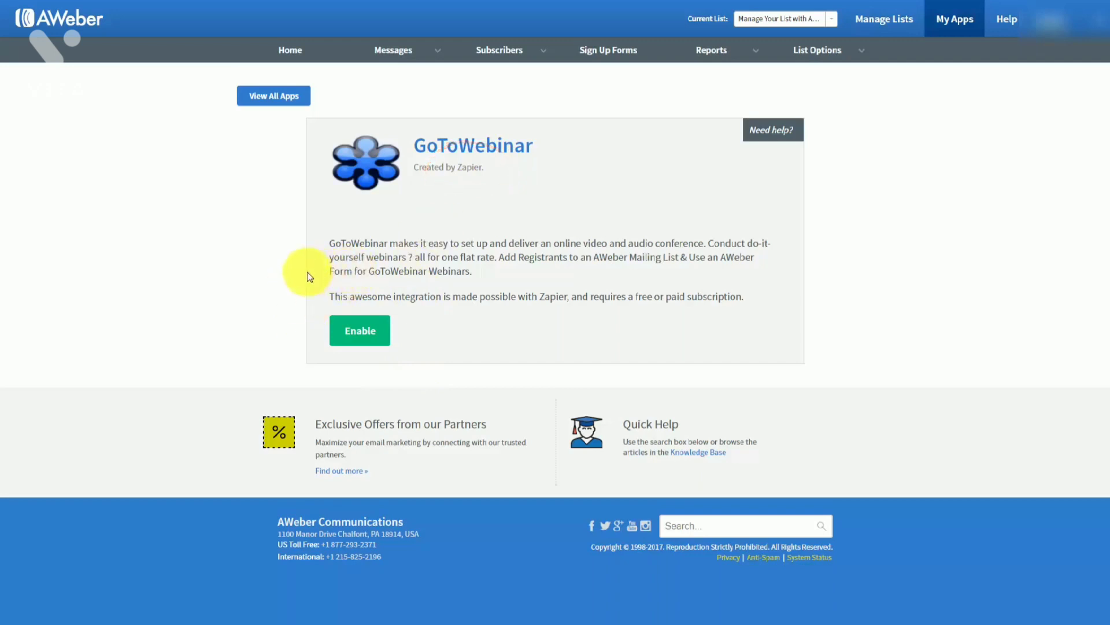
pyautogui.click(369, 337)
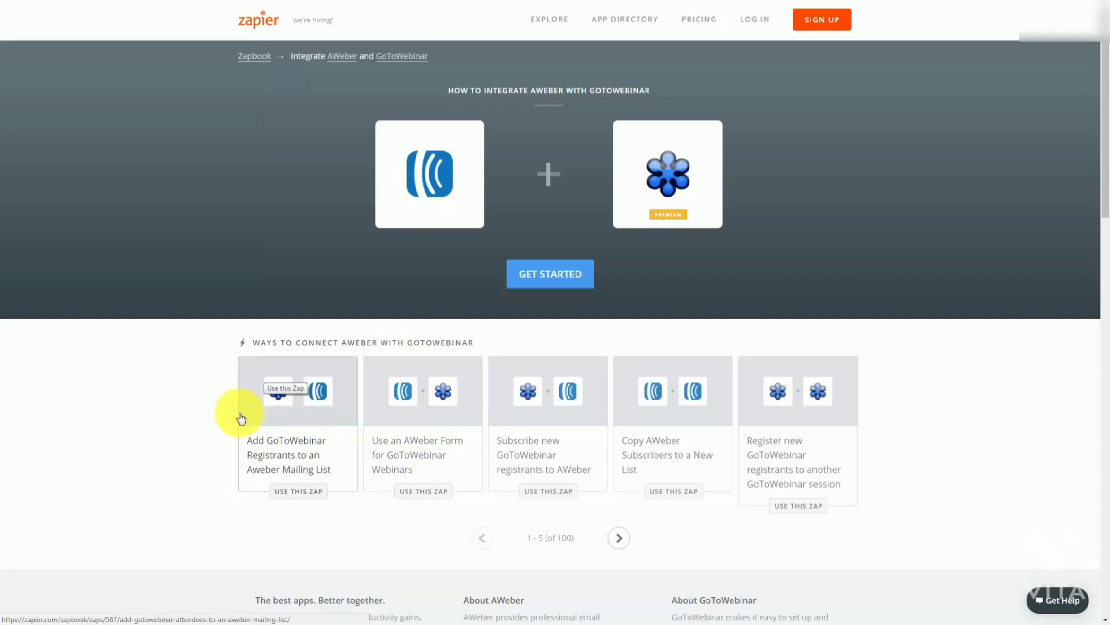
# Open the 'Add GoToWebinar Registrants to an Aweber Mailing List' zap template
pyautogui.click(242, 418)
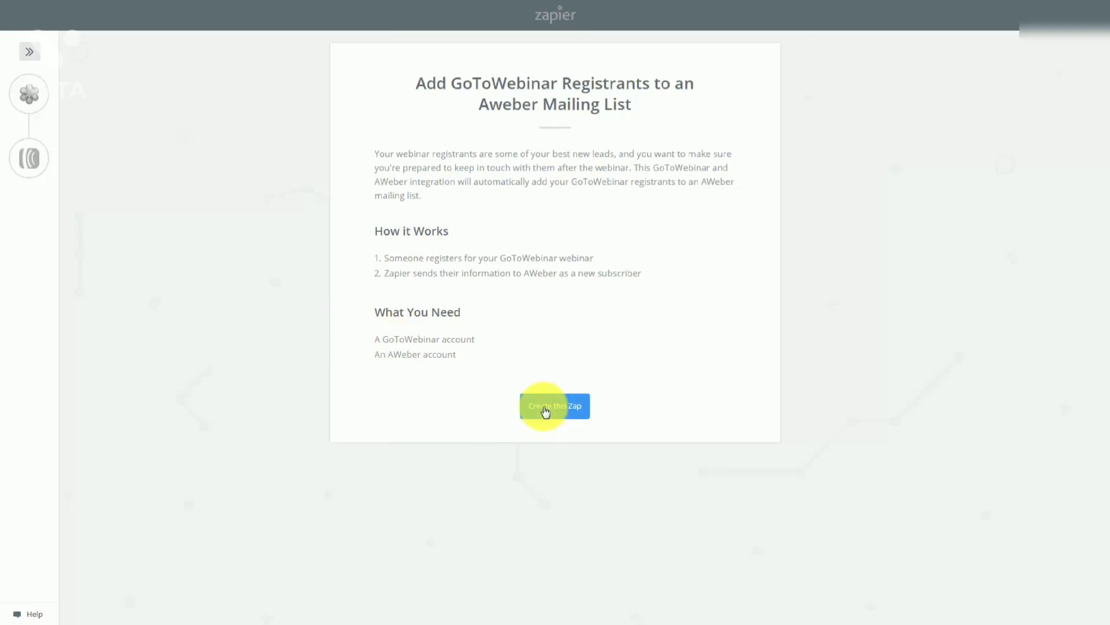
# Start building the zap from the template's Create this Zap button
pyautogui.click(544, 410)
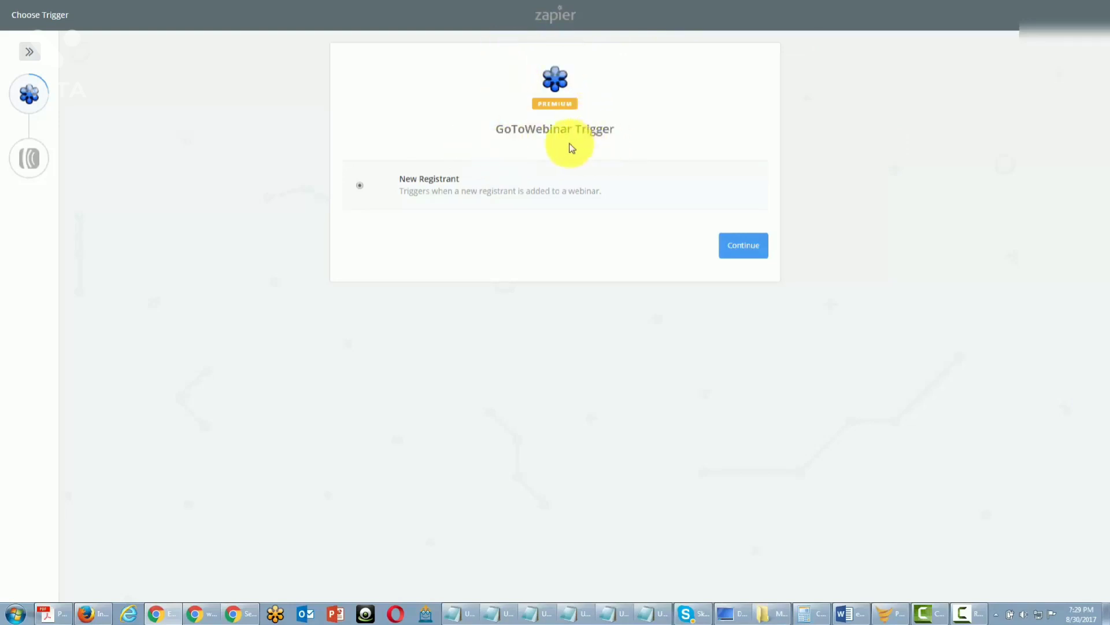
# Set the New Registrant trigger with a tested GoToWebinar account and Sample Webinar, then fetch a test registrant
pyautogui.click(736, 256)
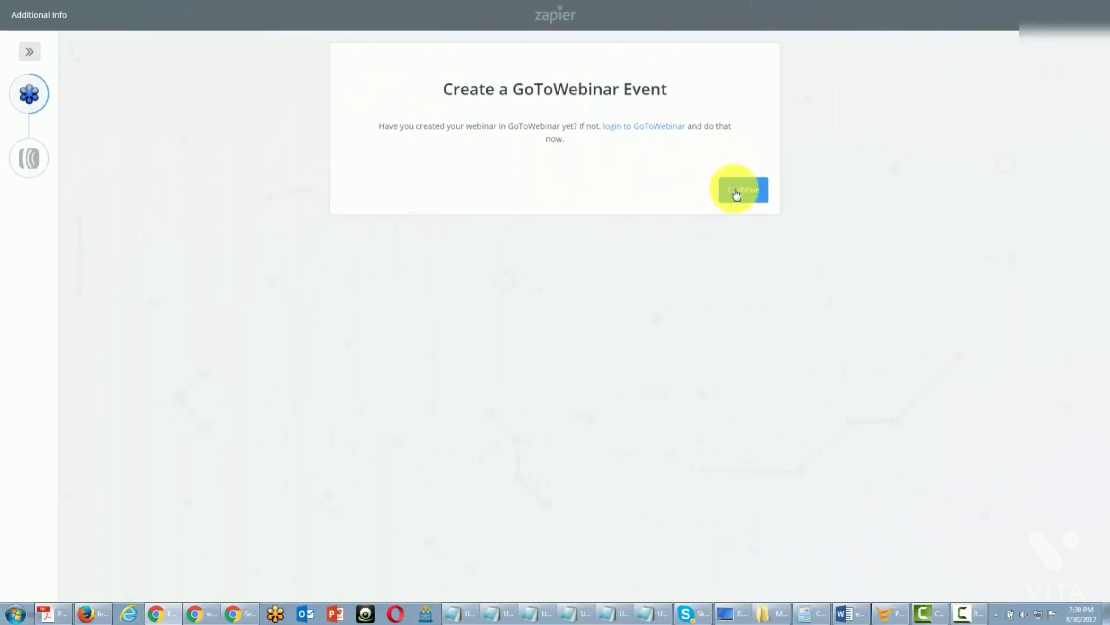
pyautogui.click(736, 194)
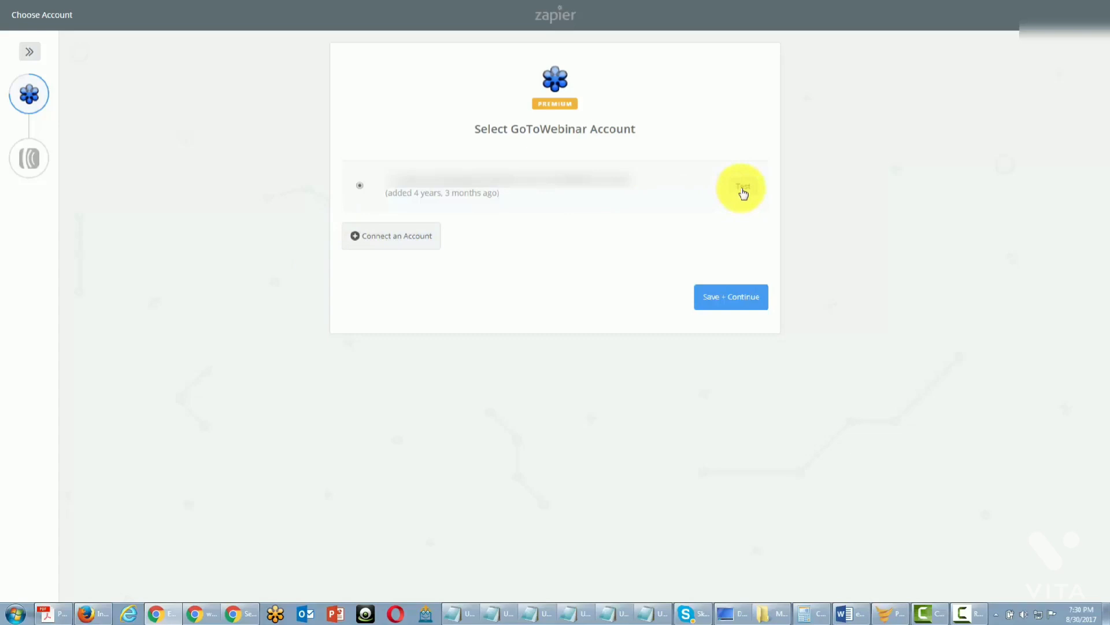
pyautogui.click(743, 191)
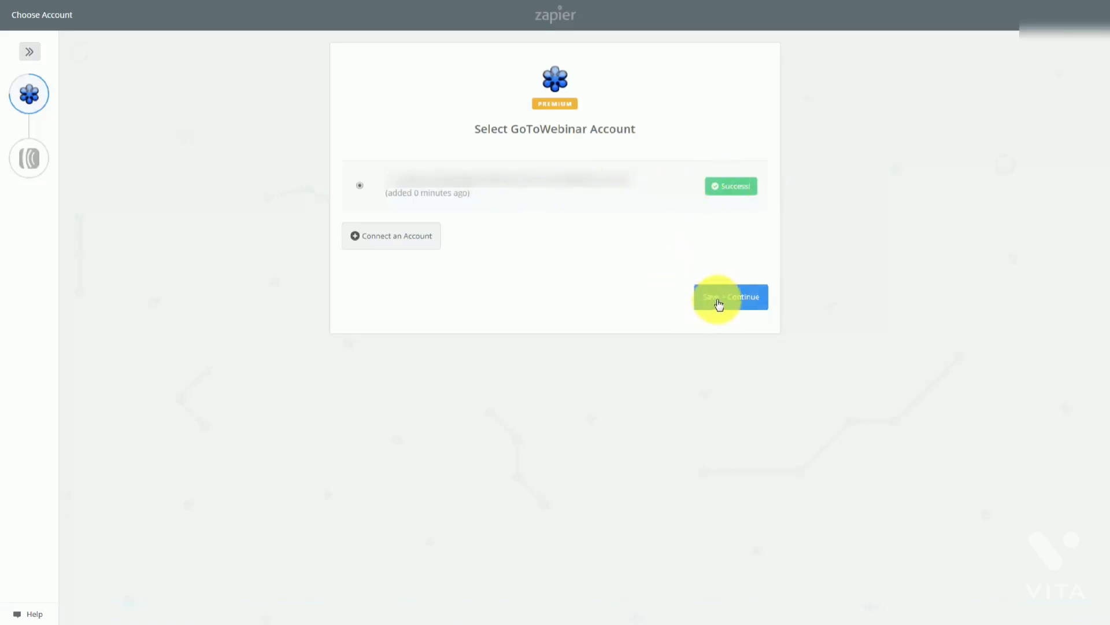
pyautogui.click(718, 301)
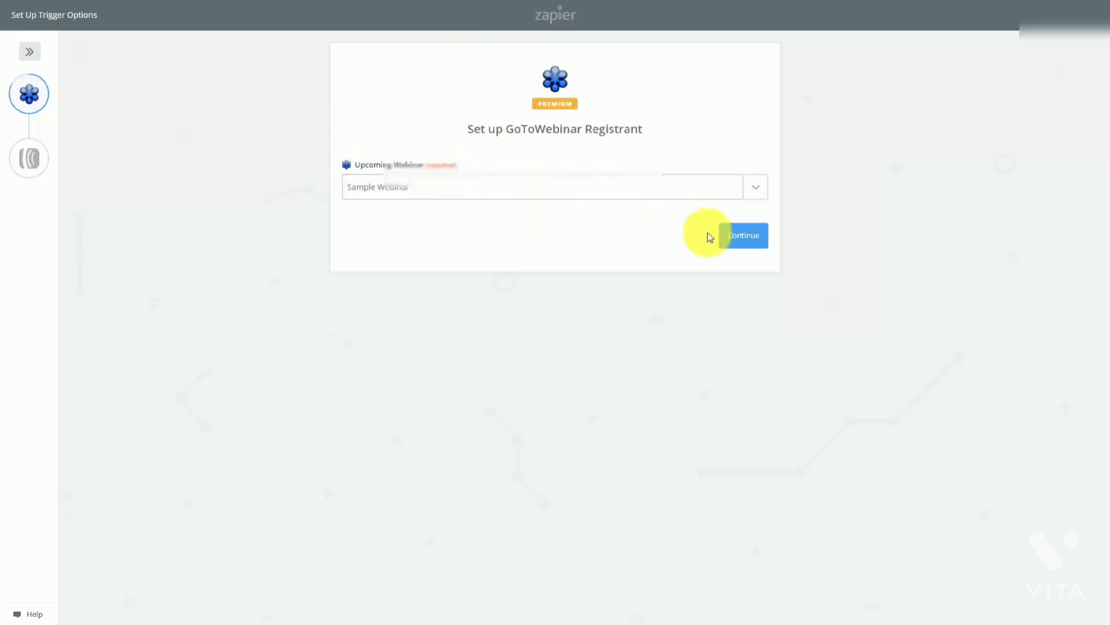
pyautogui.click(750, 242)
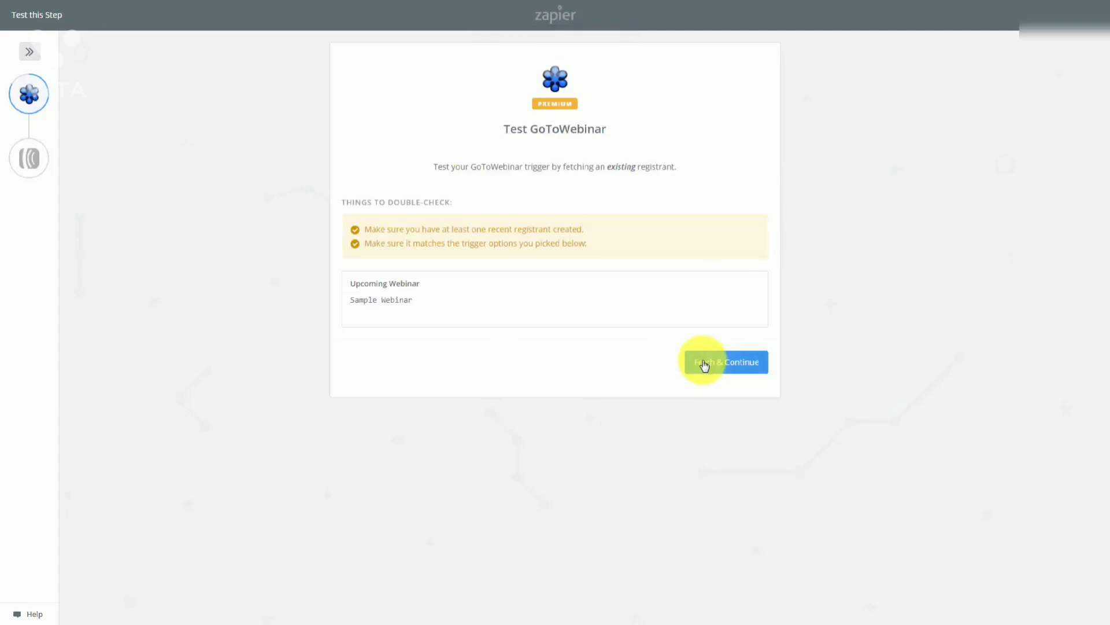
pyautogui.click(704, 363)
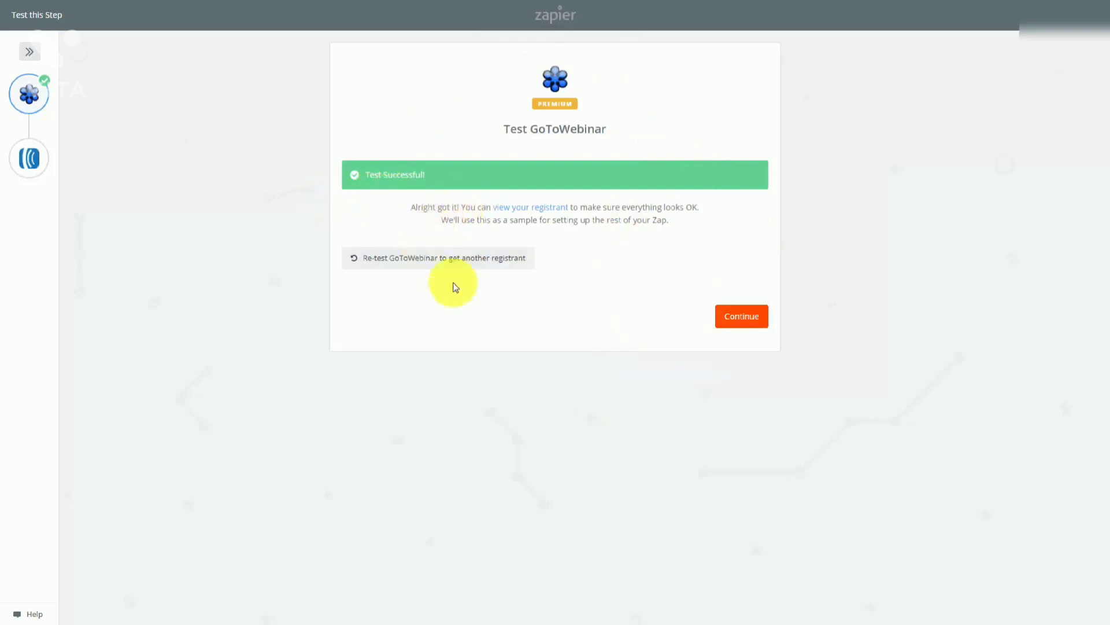
# Set the AWeber action to Create Subscriber on the connected account, accept the fields, and skip its test
pyautogui.click(729, 321)
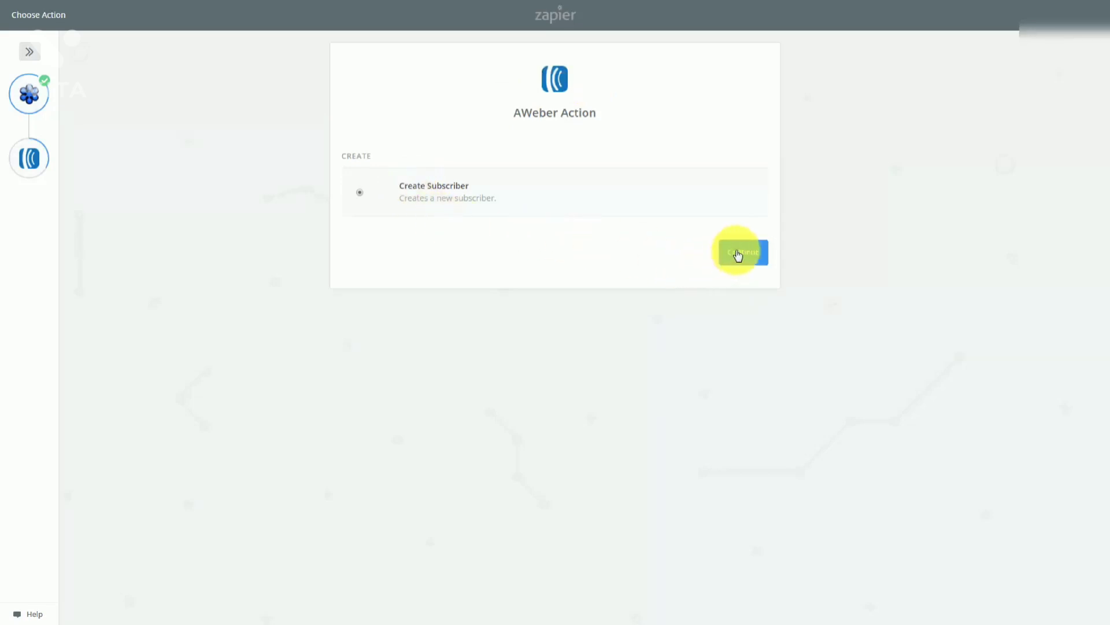
pyautogui.click(738, 254)
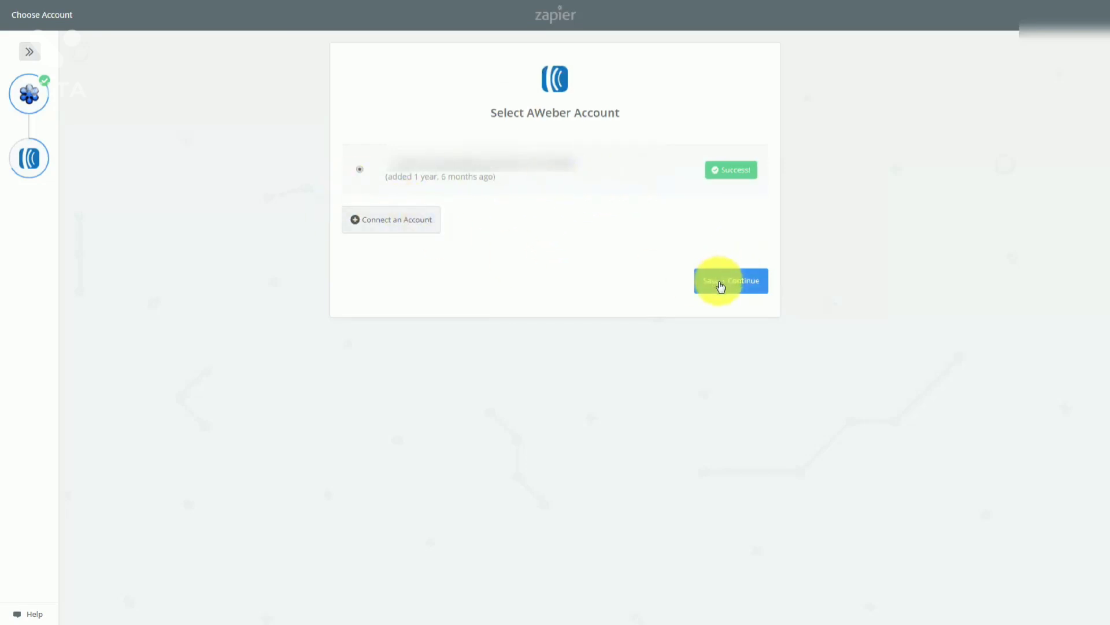
pyautogui.click(720, 284)
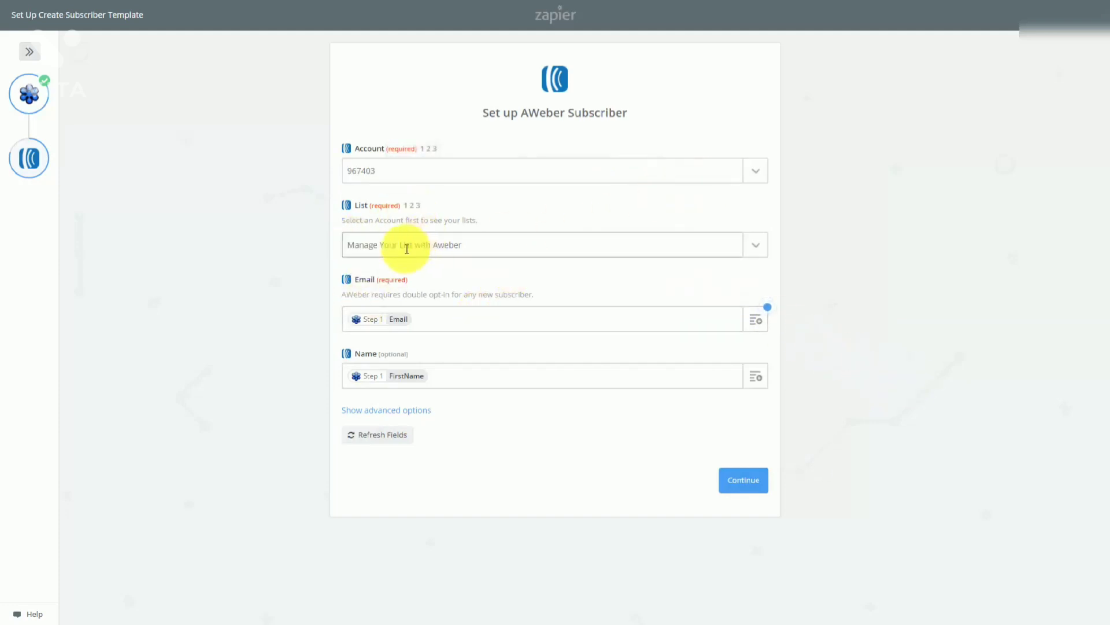
pyautogui.click(742, 486)
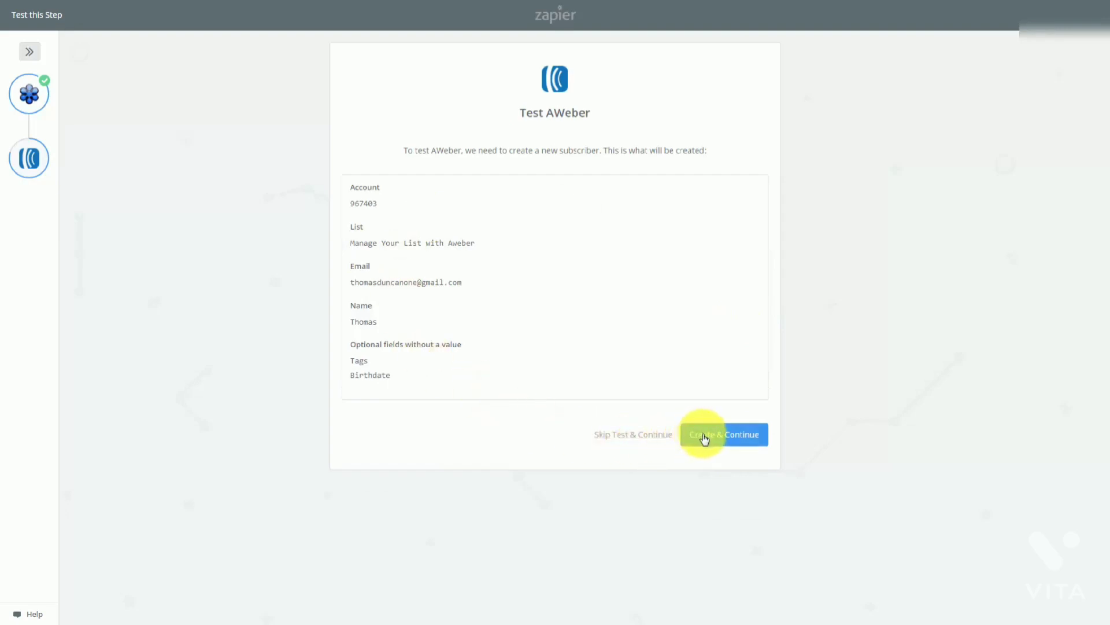
pyautogui.click(705, 439)
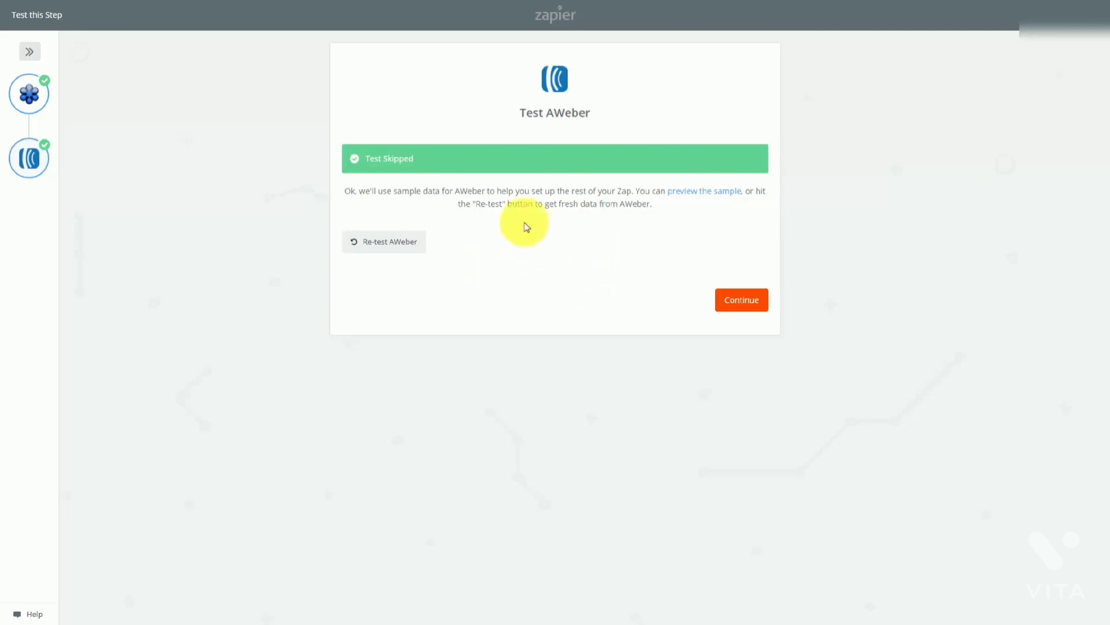
pyautogui.click(732, 307)
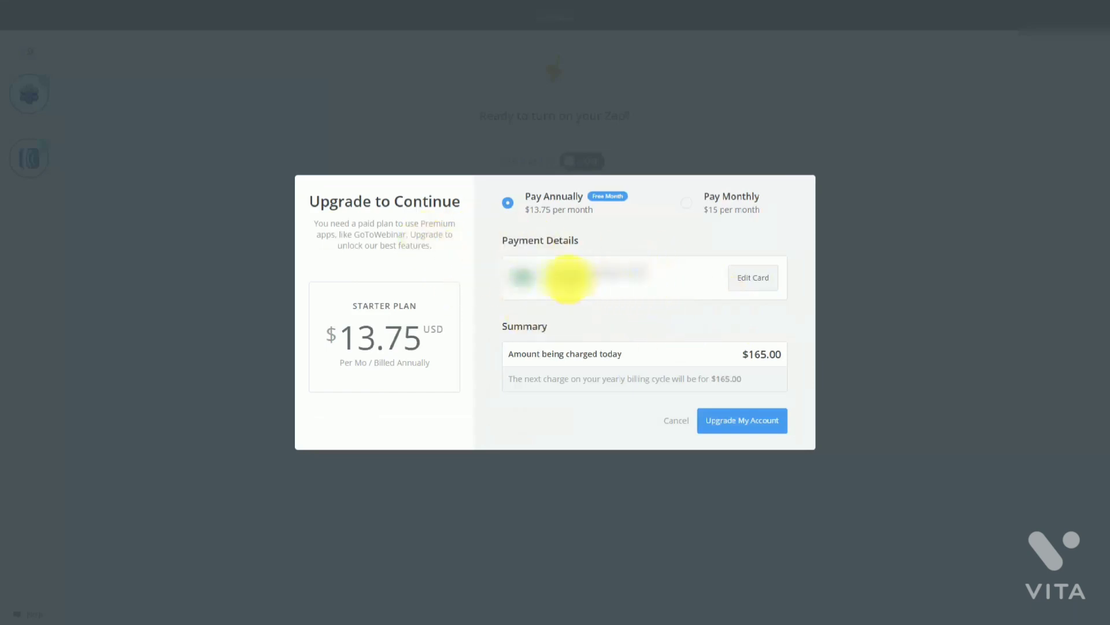
# Switch the Starter plan upgrade to Pay Monthly billing at $15 per month
pyautogui.click(688, 206)
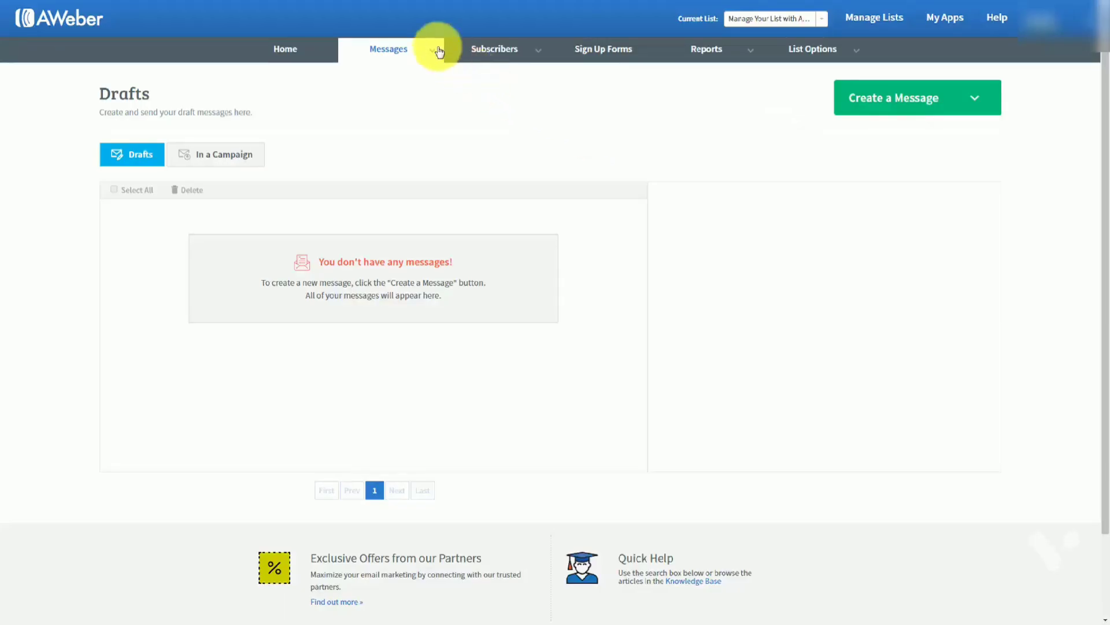
# Go to Messages > Drafts, which shows no drafts, and expand the Create a Message dropdown
pyautogui.moveTo(426, 47)
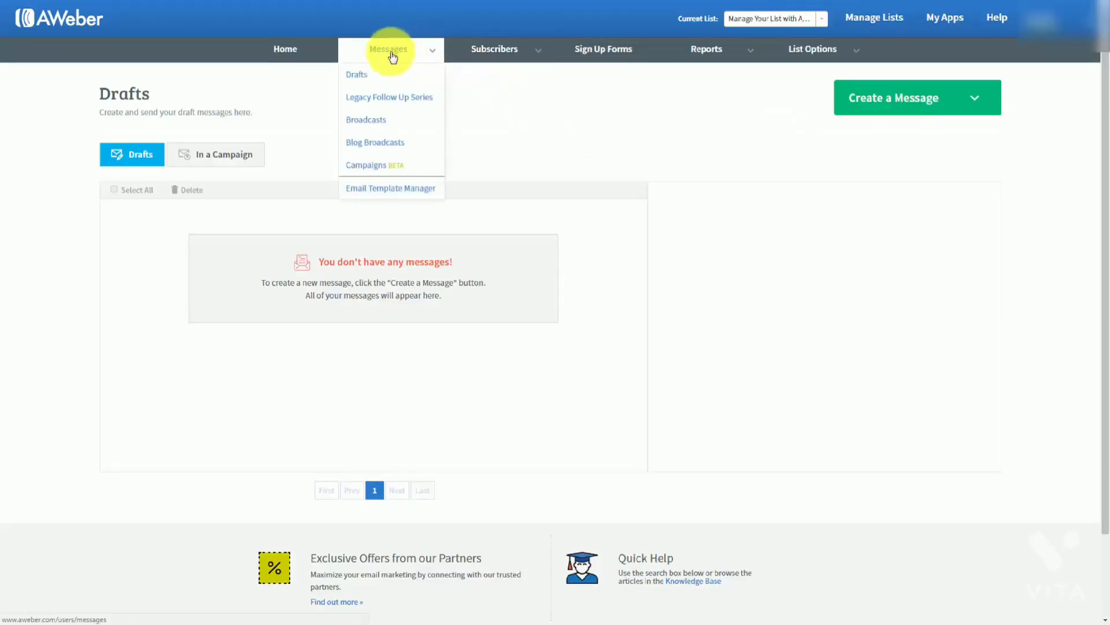
pyautogui.click(360, 75)
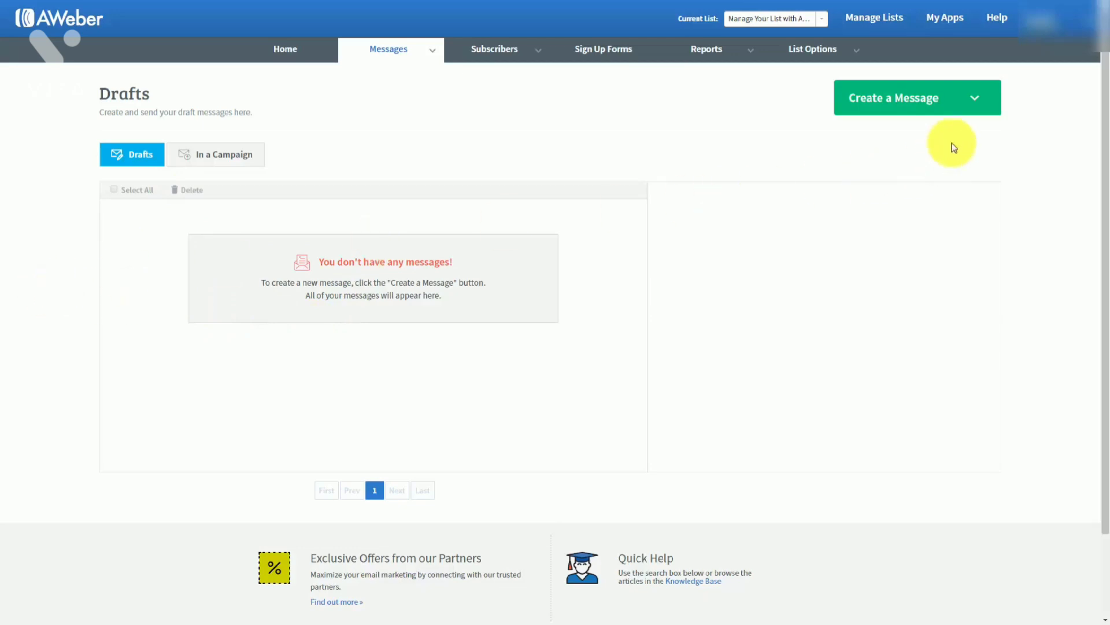
pyautogui.click(979, 102)
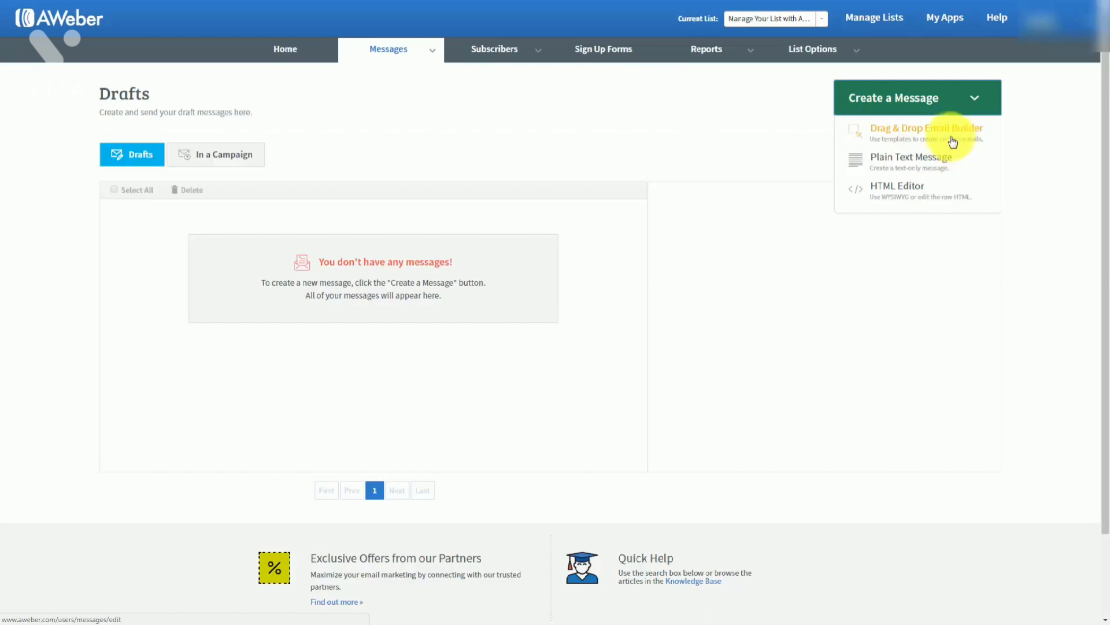
pyautogui.click(894, 162)
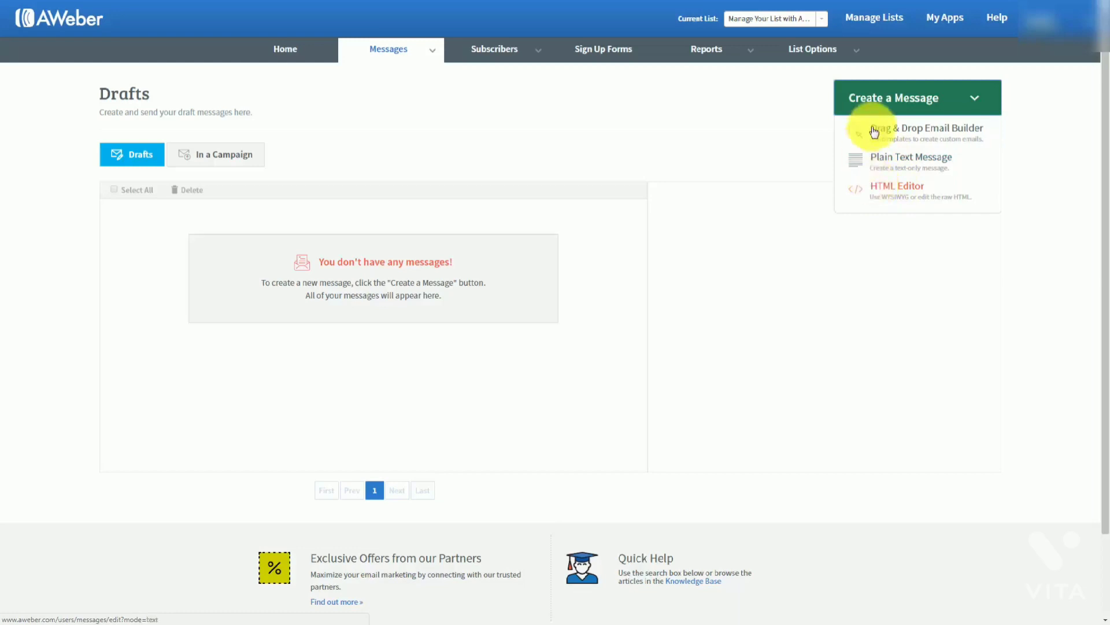
# Start a new message in the Drag & Drop Email Builder and browse the template gallery
pyautogui.click(901, 133)
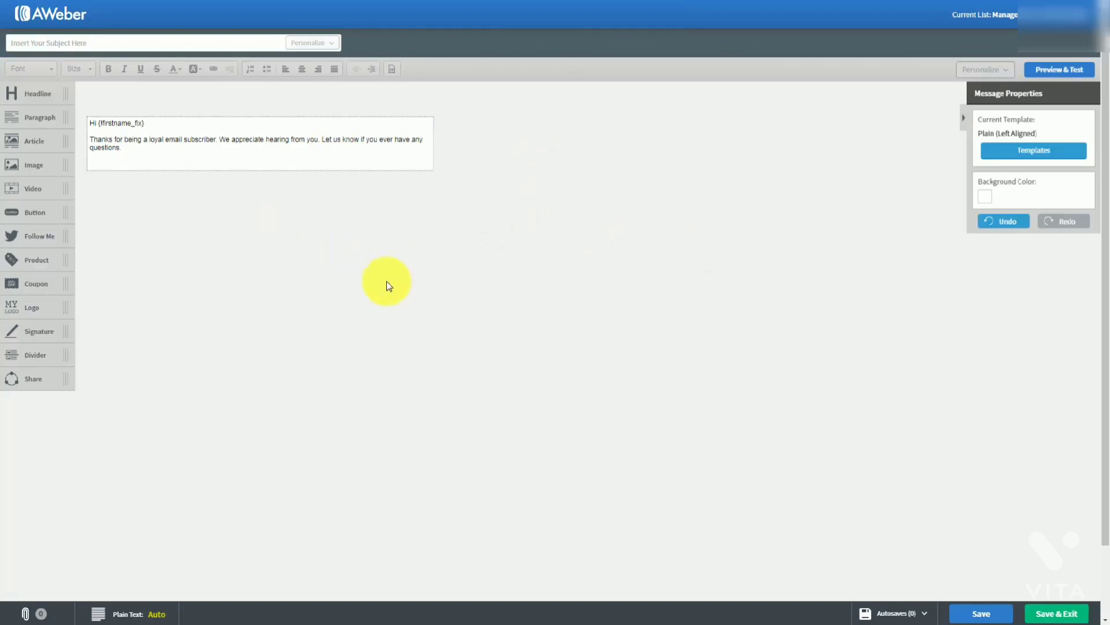
pyautogui.click(1024, 153)
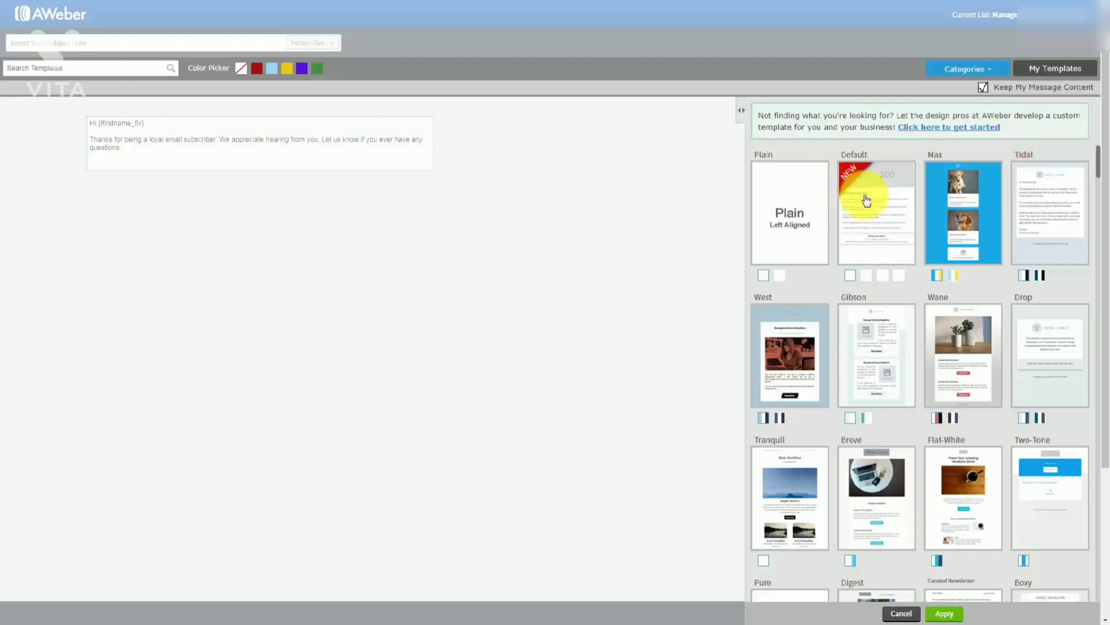
pyautogui.scroll(-2, 931, 234)
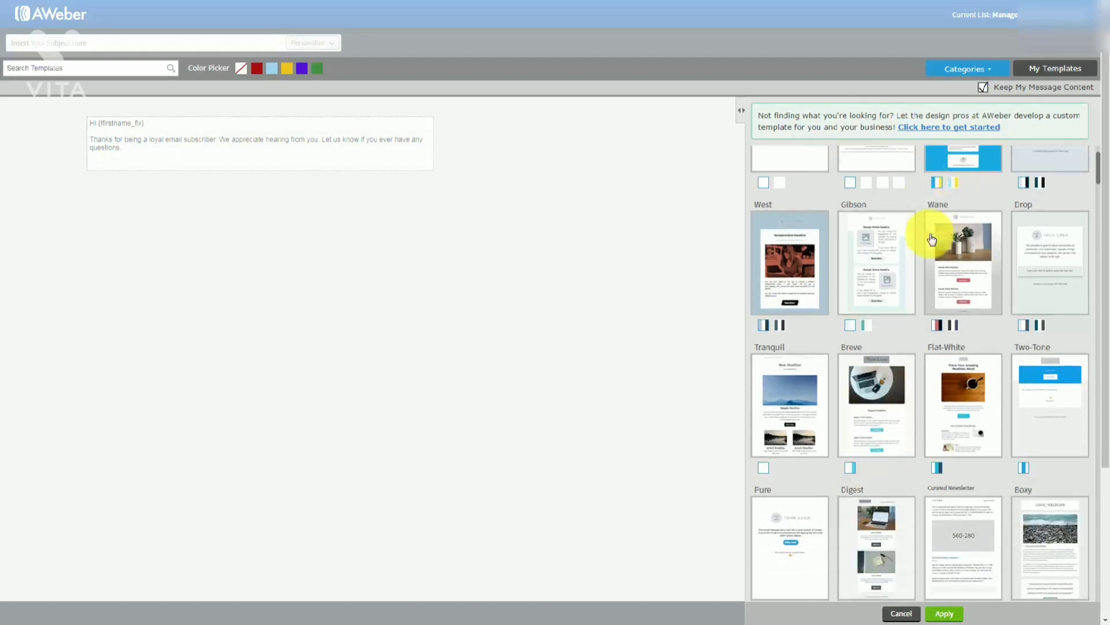
pyautogui.scroll(-6, 932, 238)
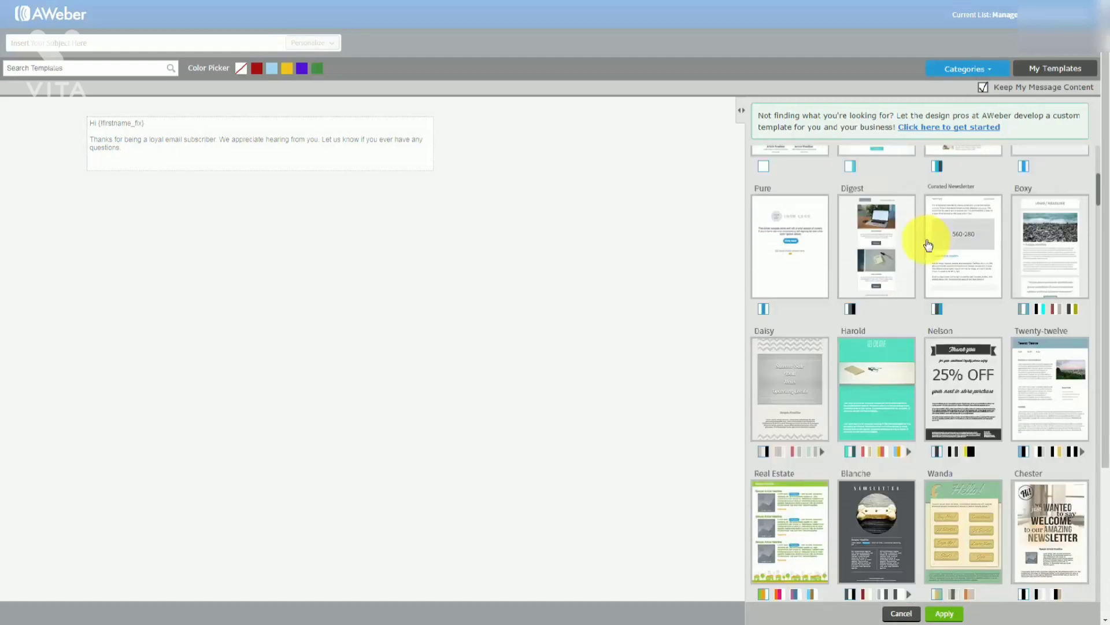
pyautogui.scroll(-6, 928, 243)
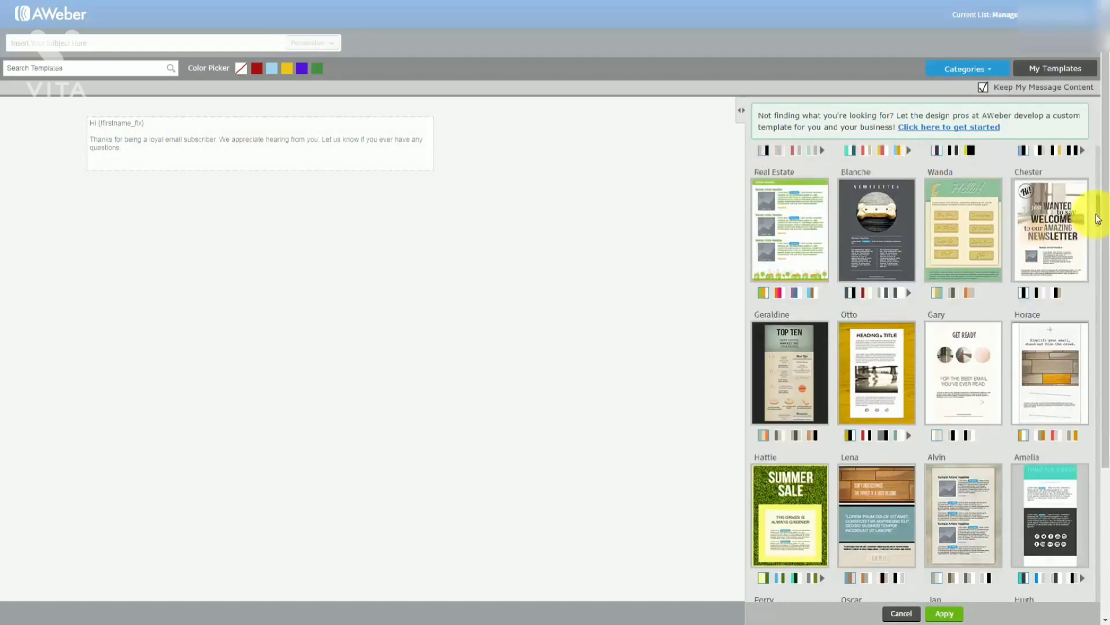
pyautogui.moveTo(1098, 215); pyautogui.dragTo(1100, 154)
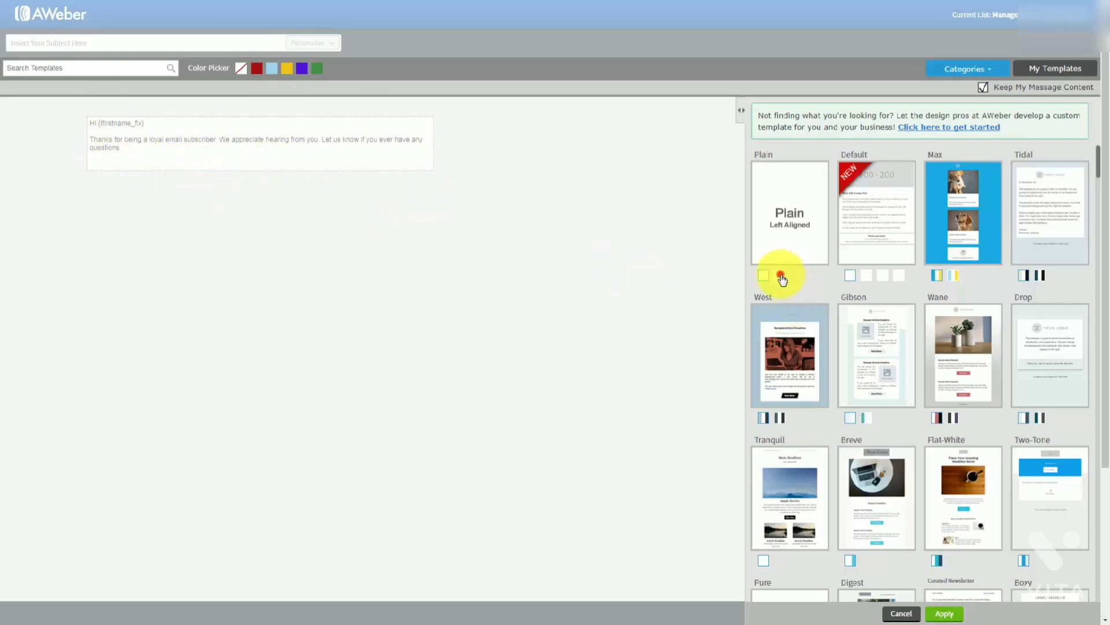
# Preview the Plain centre-aligned template, then keep Plain (Left Aligned) and close the gallery
pyautogui.click(781, 275)
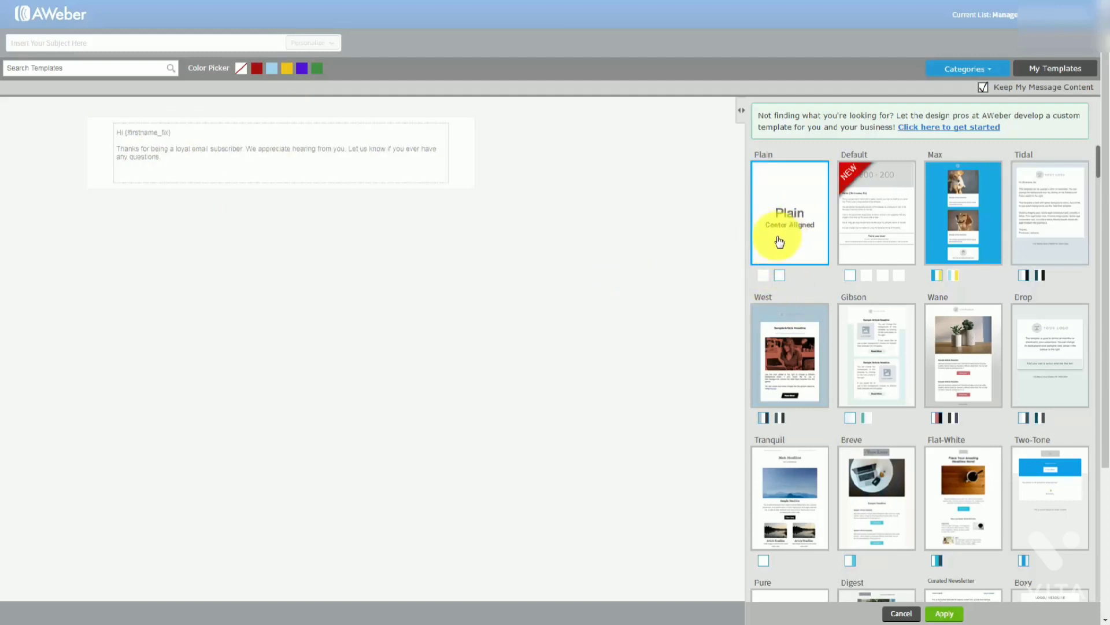
pyautogui.click(763, 276)
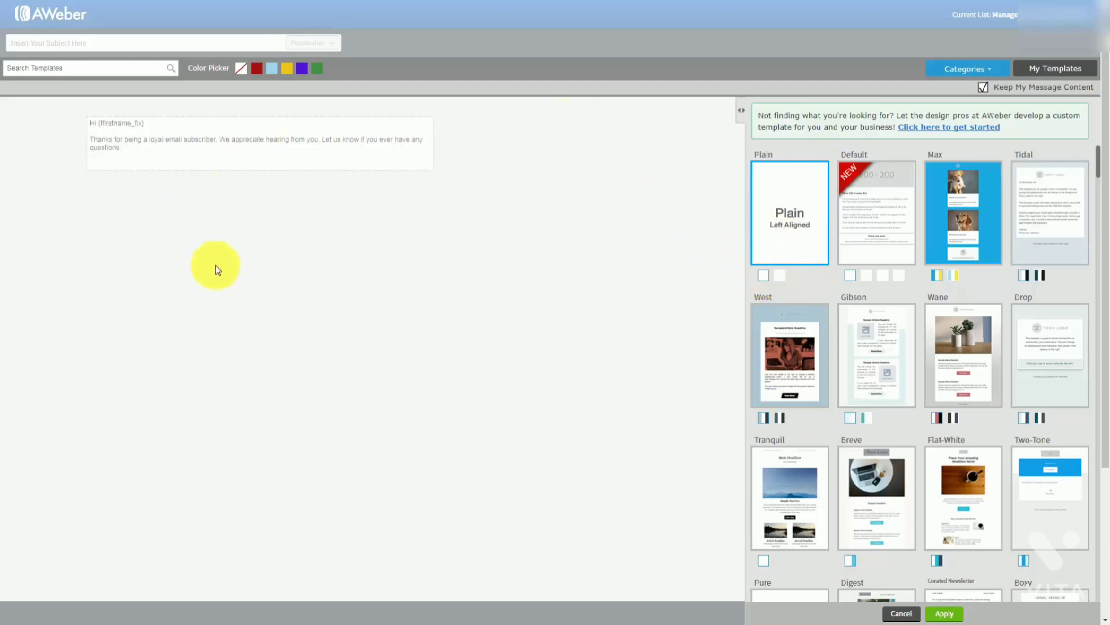
pyautogui.click(376, 256)
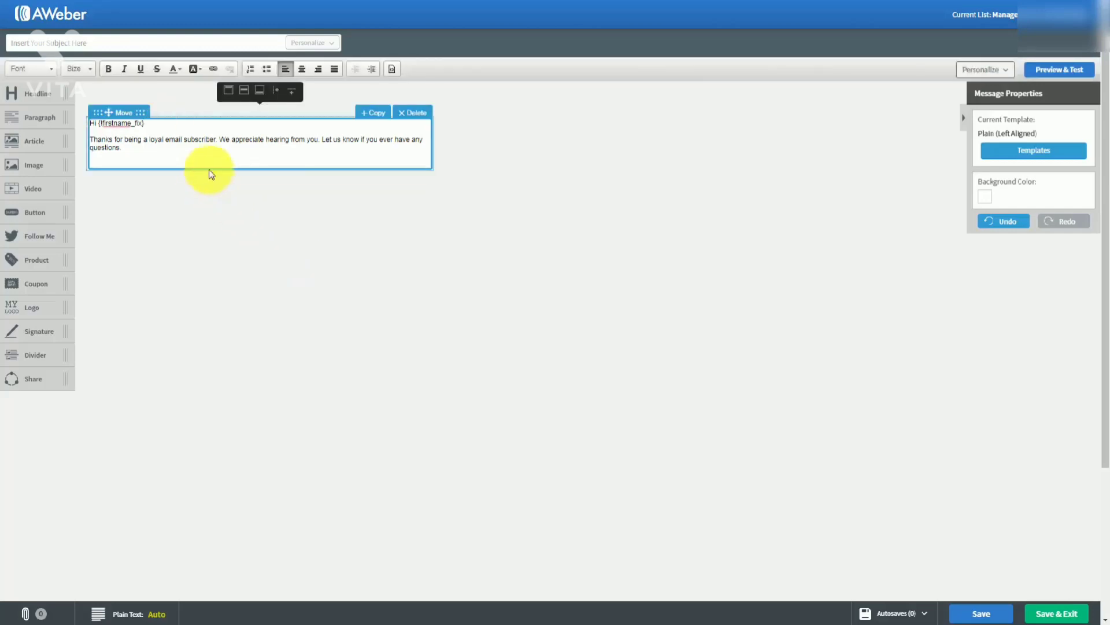
# Paste the home-business article below the 'Hi {firstname_fix}' greeting and delete its 'Legalities & Tax Advantages' heading
pyautogui.click(161, 121)
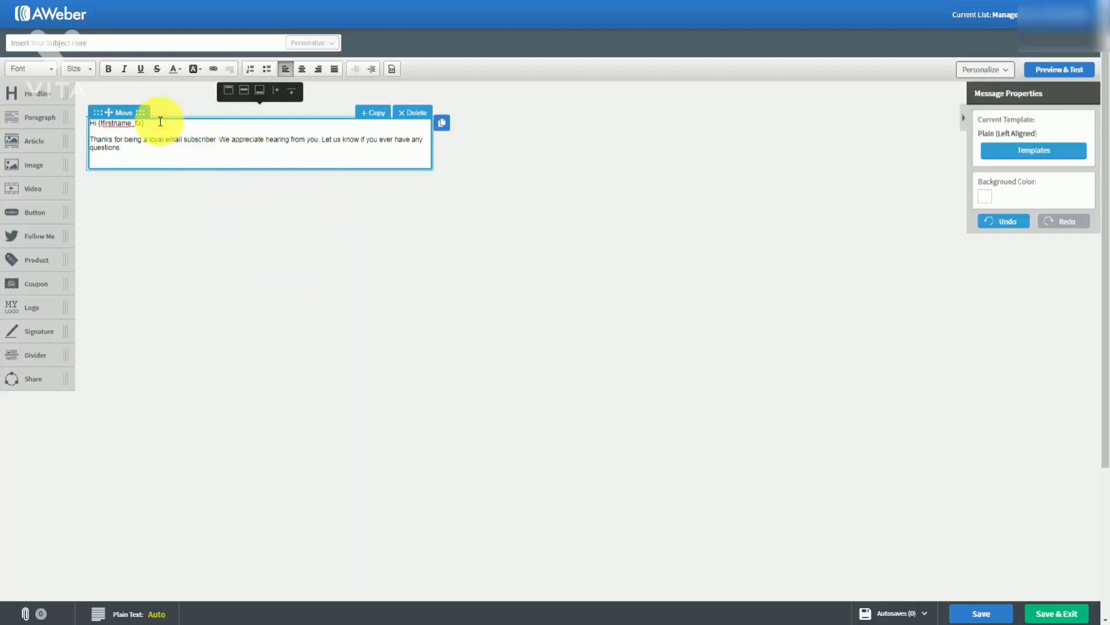
pyautogui.press('Return')
pyautogui.press('Return')
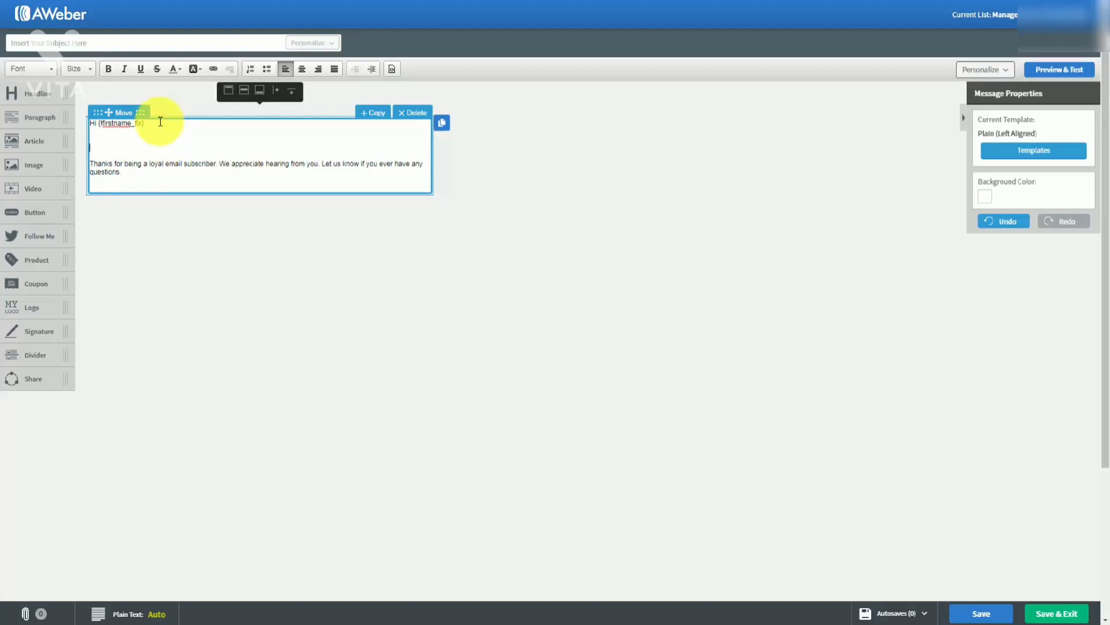
pyautogui.hotkey('ctrl', 'v')
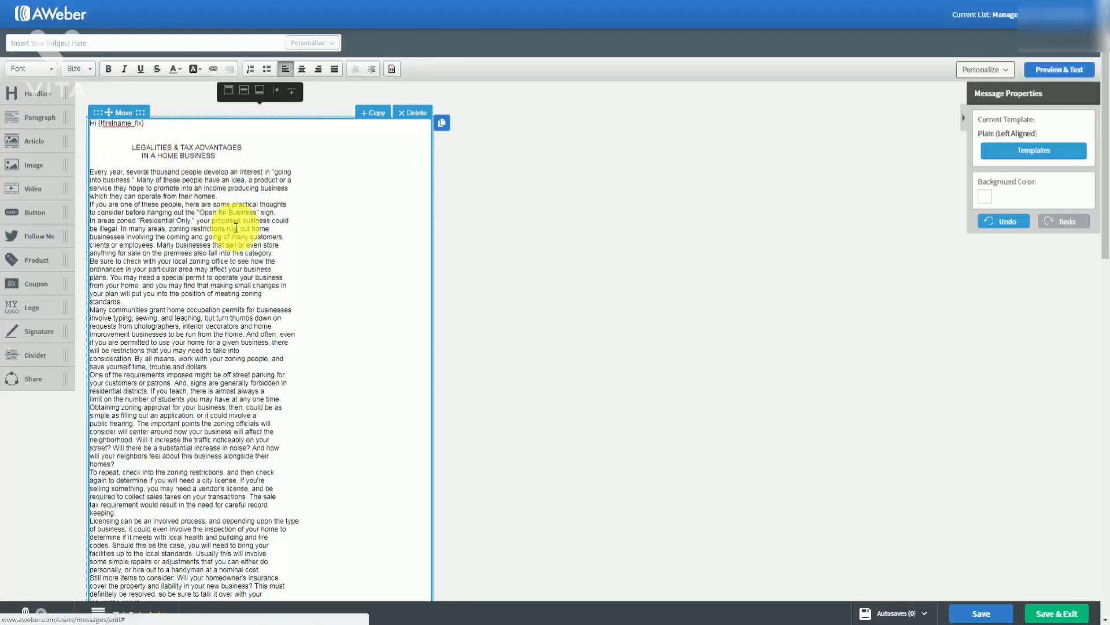
pyautogui.scroll(-1, 230, 242)
pyautogui.scroll(1, 230, 259)
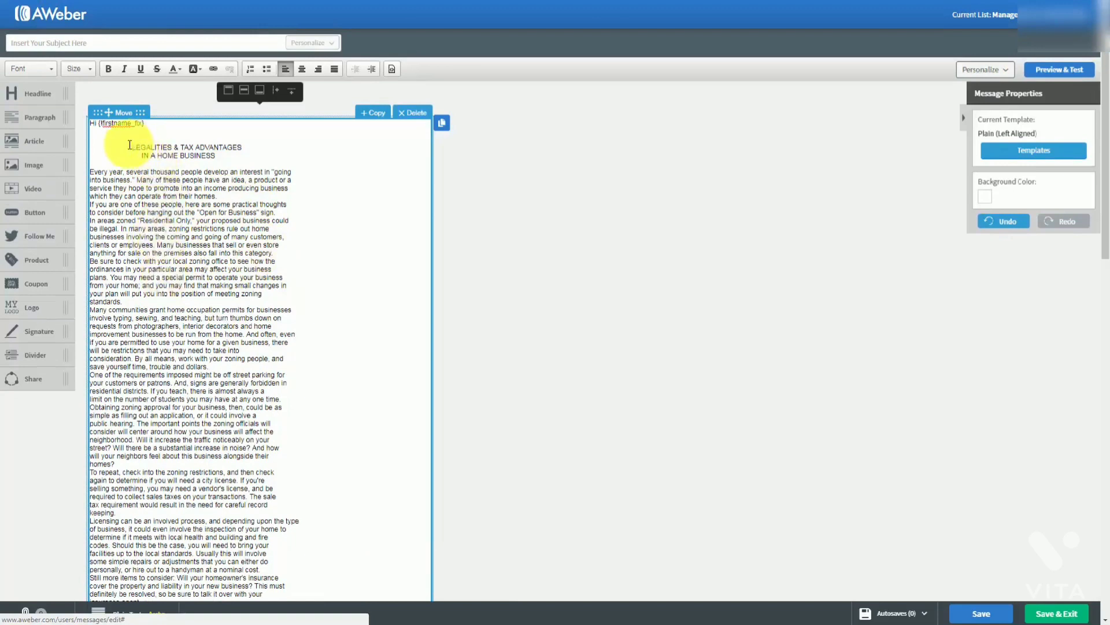
pyautogui.moveTo(129, 145); pyautogui.dragTo(229, 157)
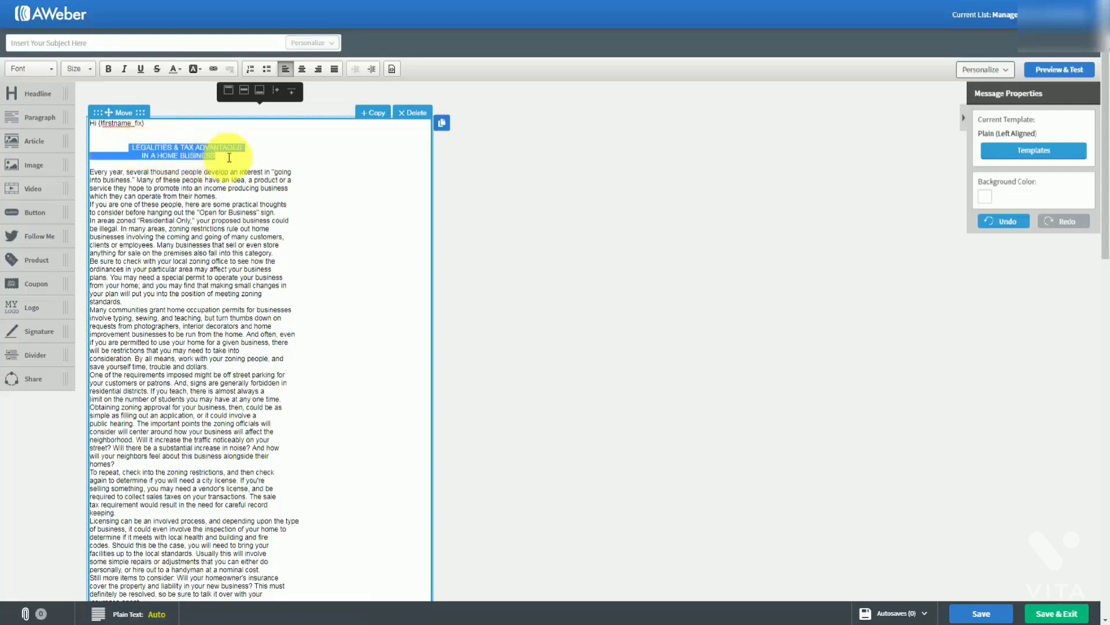
pyautogui.press('Delete')
pyautogui.press('Delete')
pyautogui.press('Delete')
pyautogui.press('Delete')
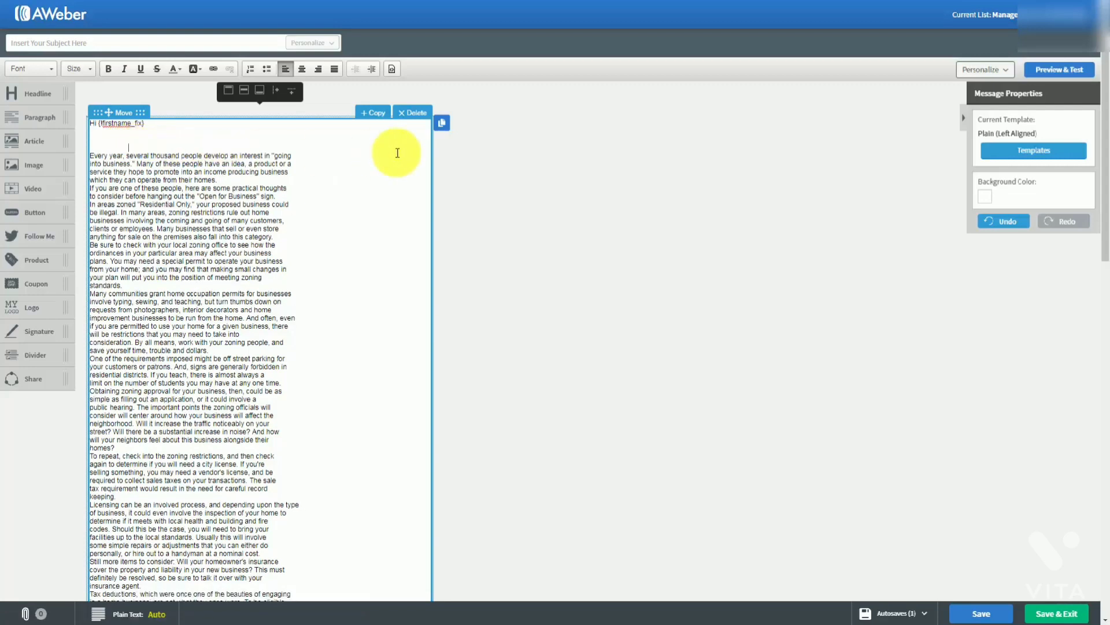
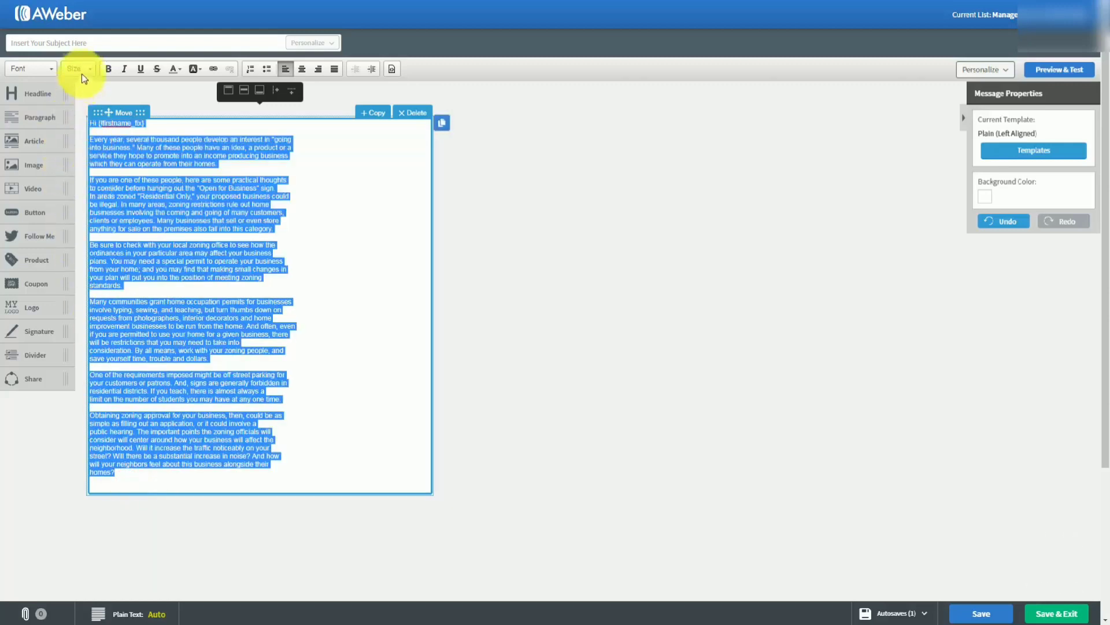
# Change the selected message body text to font size 18, then deselect it
pyautogui.click(83, 69)
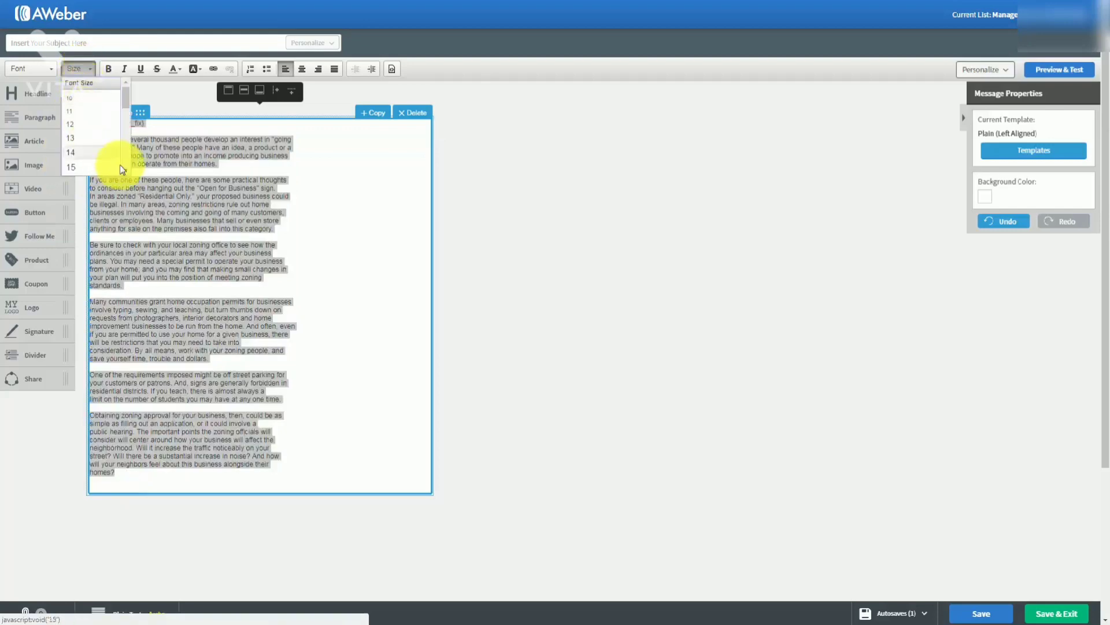
pyautogui.click(121, 168)
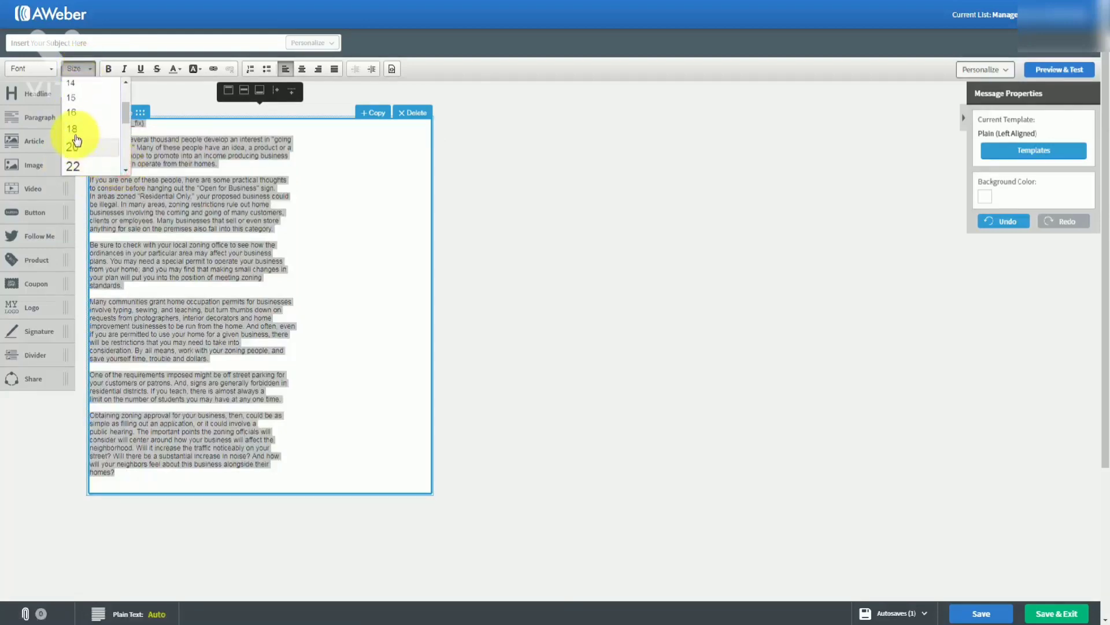
pyautogui.click(72, 128)
pyautogui.click(230, 265)
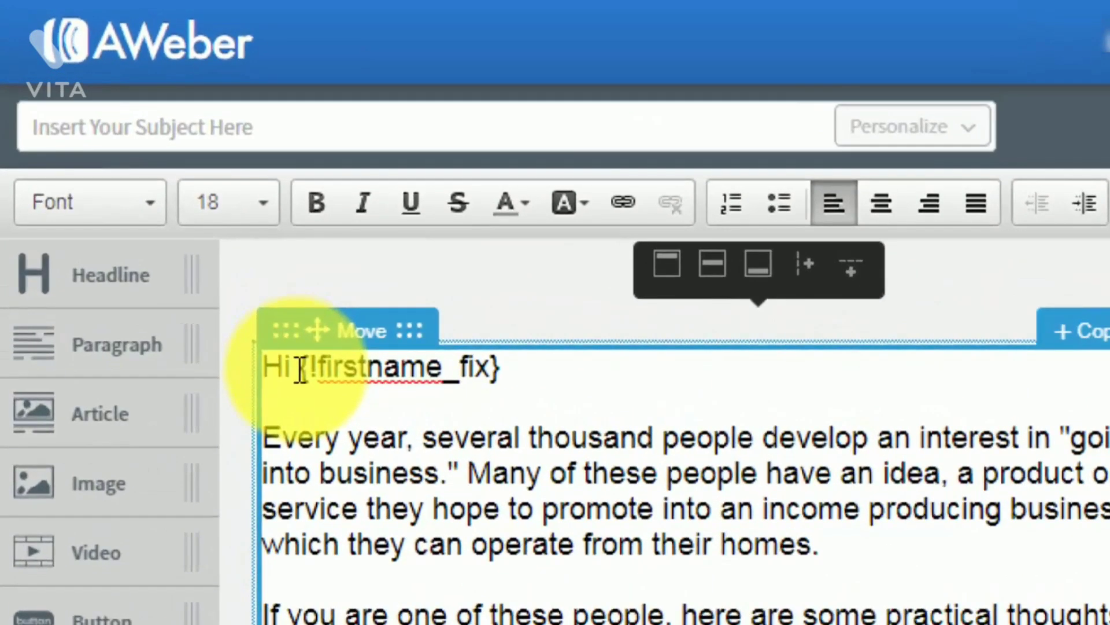
# Insert a blank line directly after the 'Hi {!firstname_fix}' greeting
pyautogui.press('Escape')
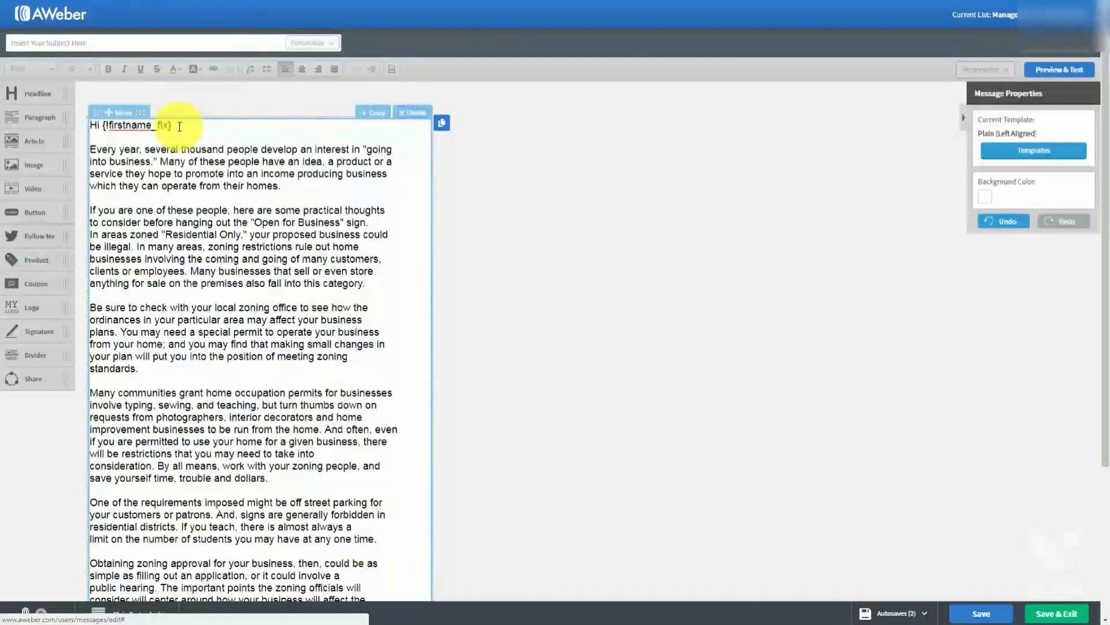
pyautogui.click(527, 373)
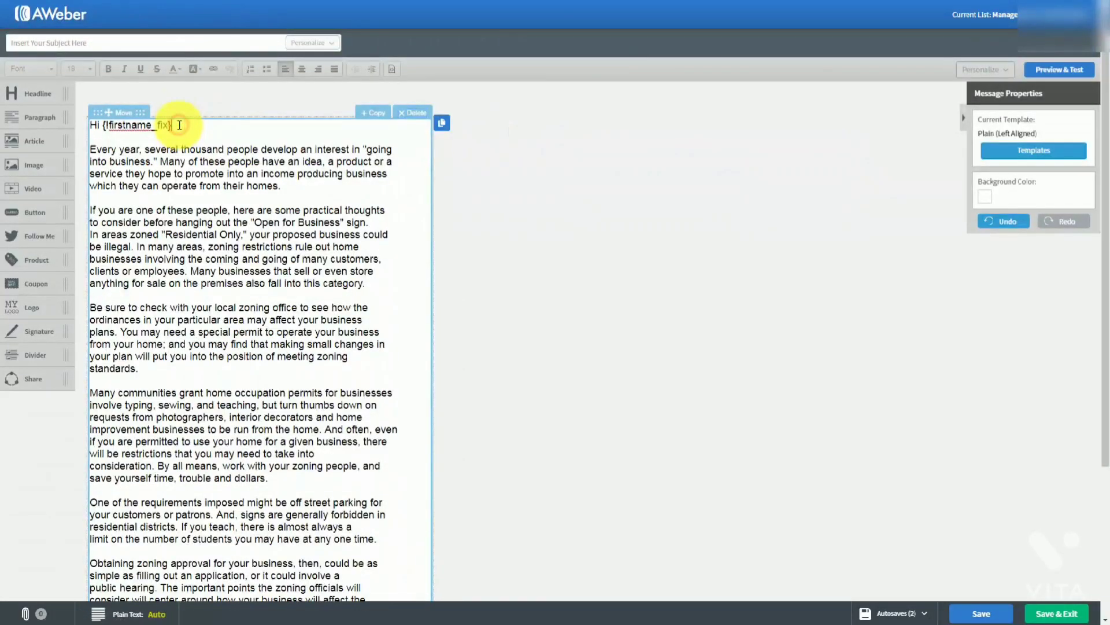
pyautogui.press('Return')
pyautogui.press('Return')
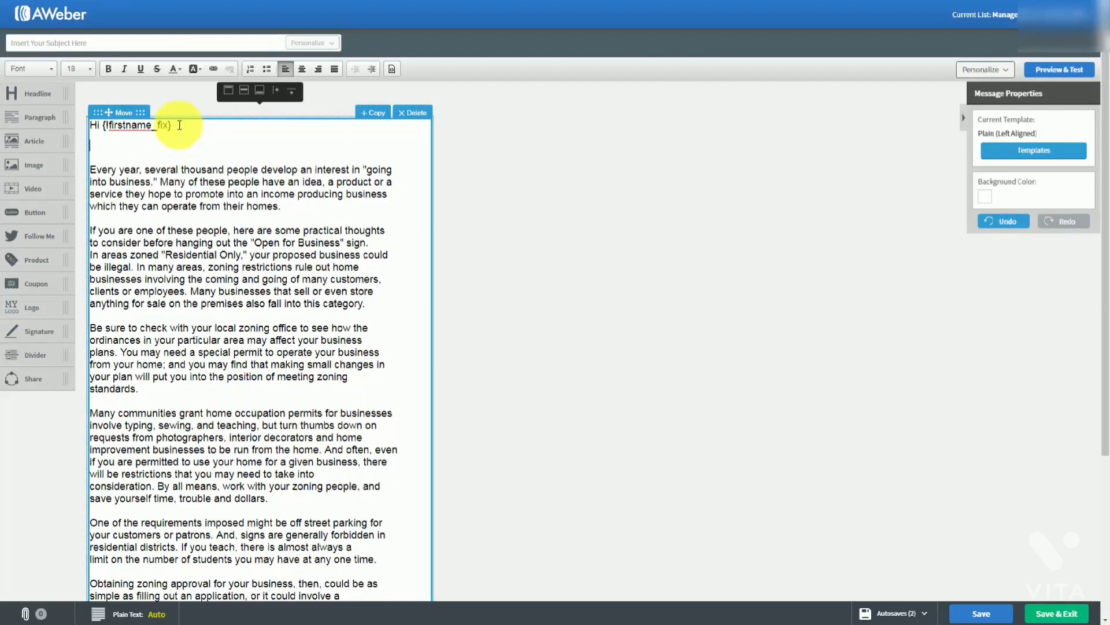
# Insert Full Name and Last Name personalization tags on separate lines below the greeting
pyautogui.click(1011, 73)
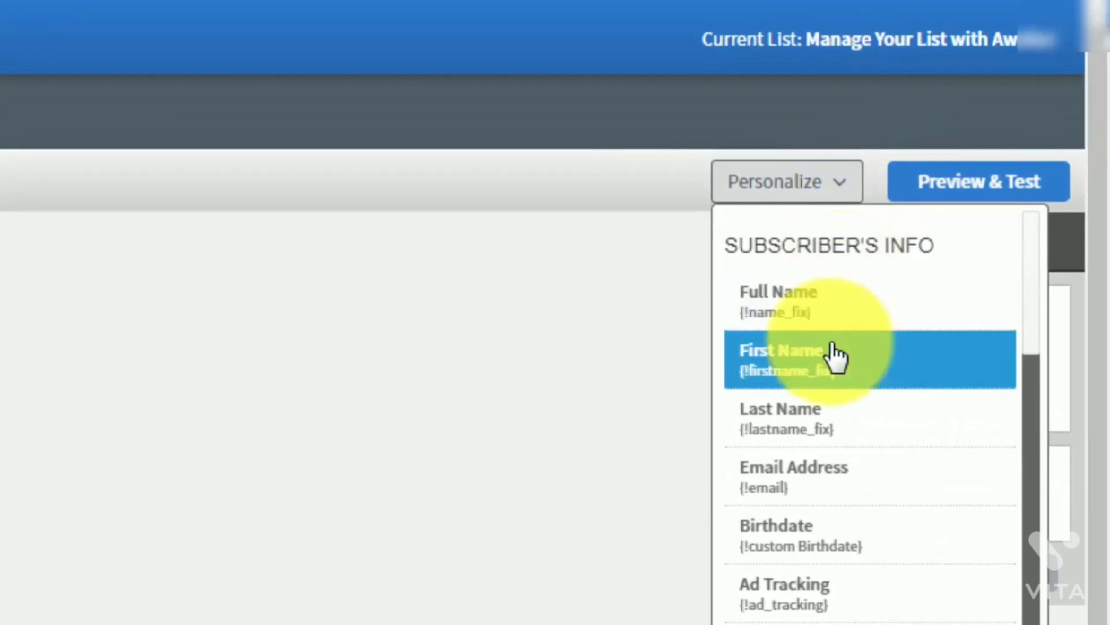
pyautogui.scroll(-1, 833, 356)
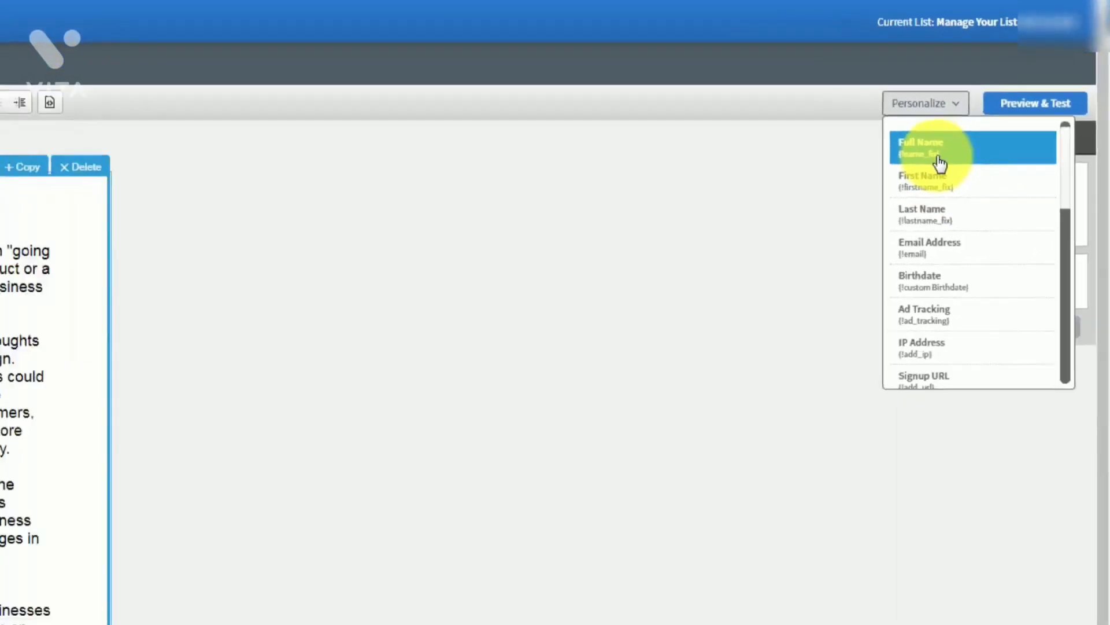
pyautogui.click(940, 164)
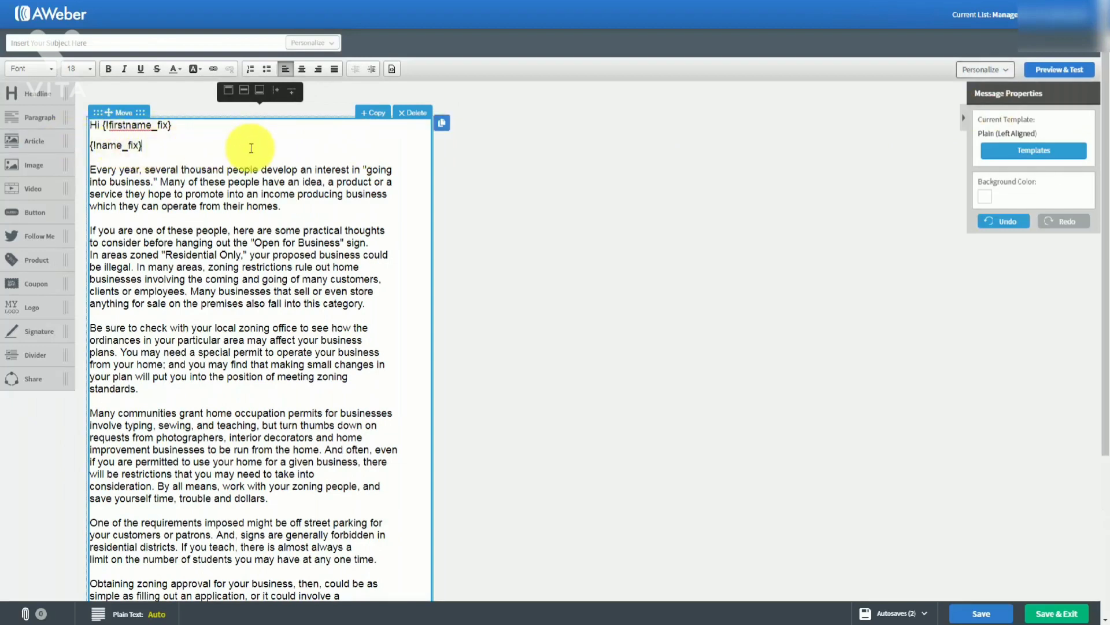
pyautogui.press('Return')
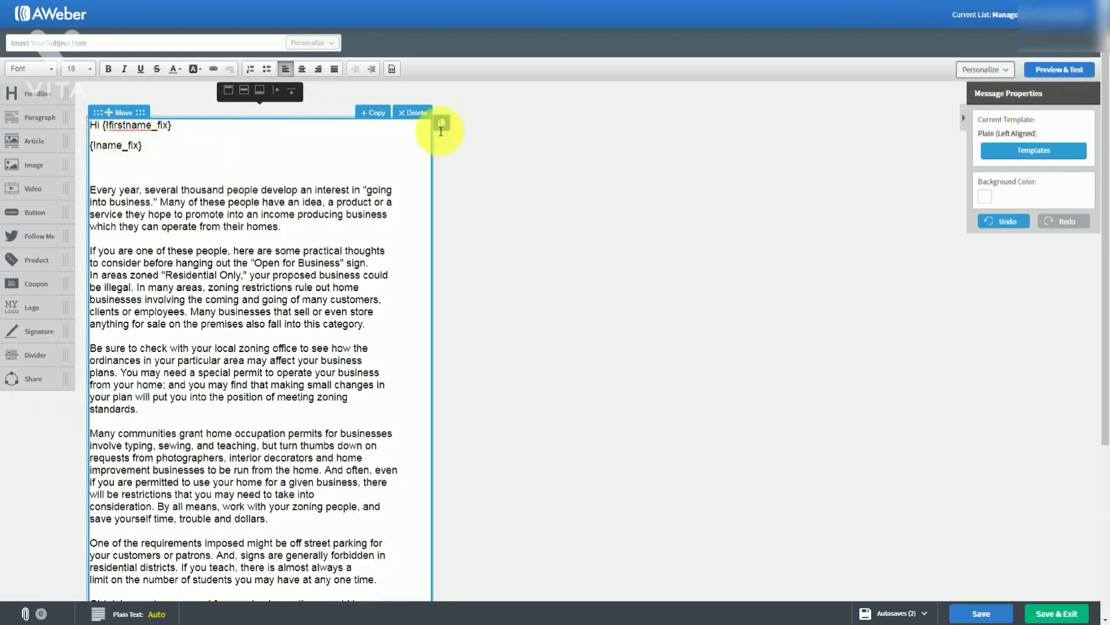
pyautogui.click(1001, 71)
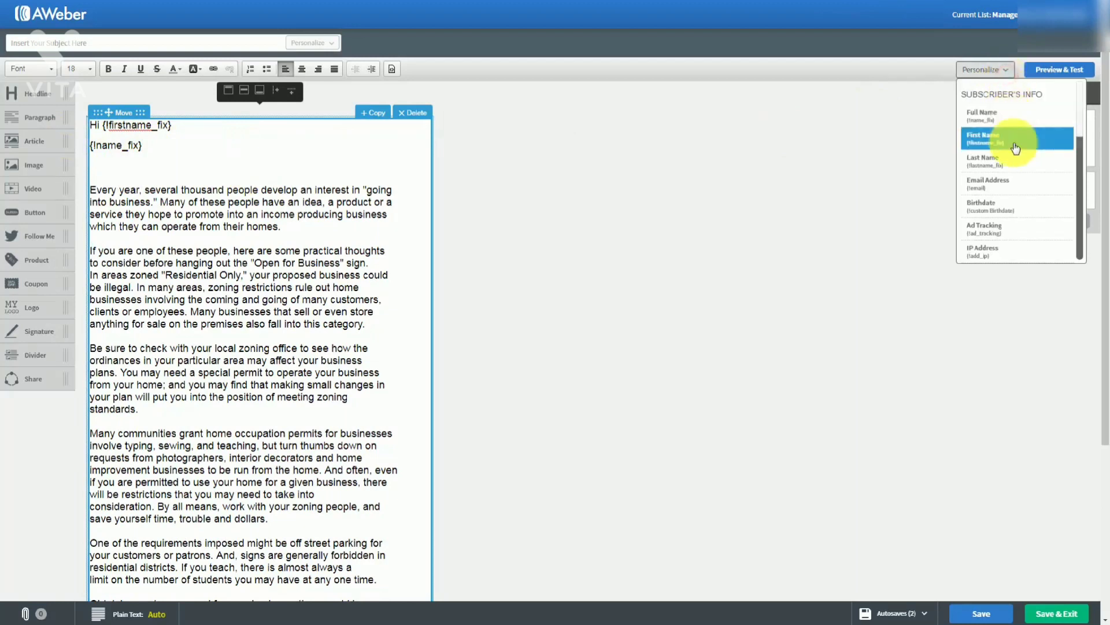
pyautogui.click(1011, 160)
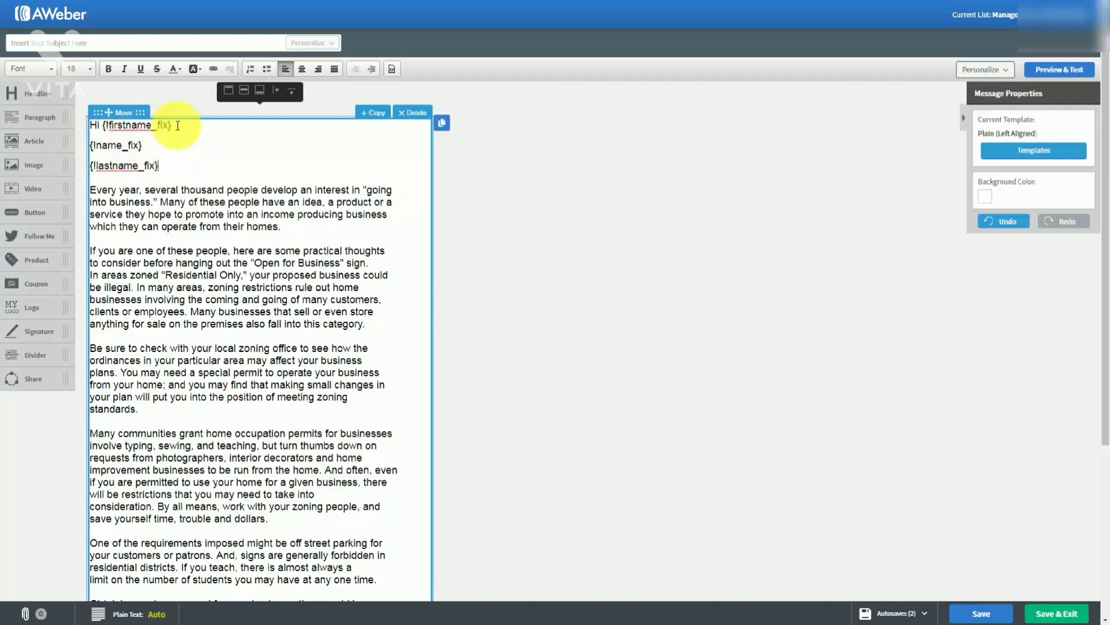
# Delete the {!name_fix} and {!lastname_fix} lines, leaving a blank line after the greeting
pyautogui.moveTo(177, 126); pyautogui.dragTo(177, 171)
pyautogui.press('BackSpace')
pyautogui.press('BackSpace')
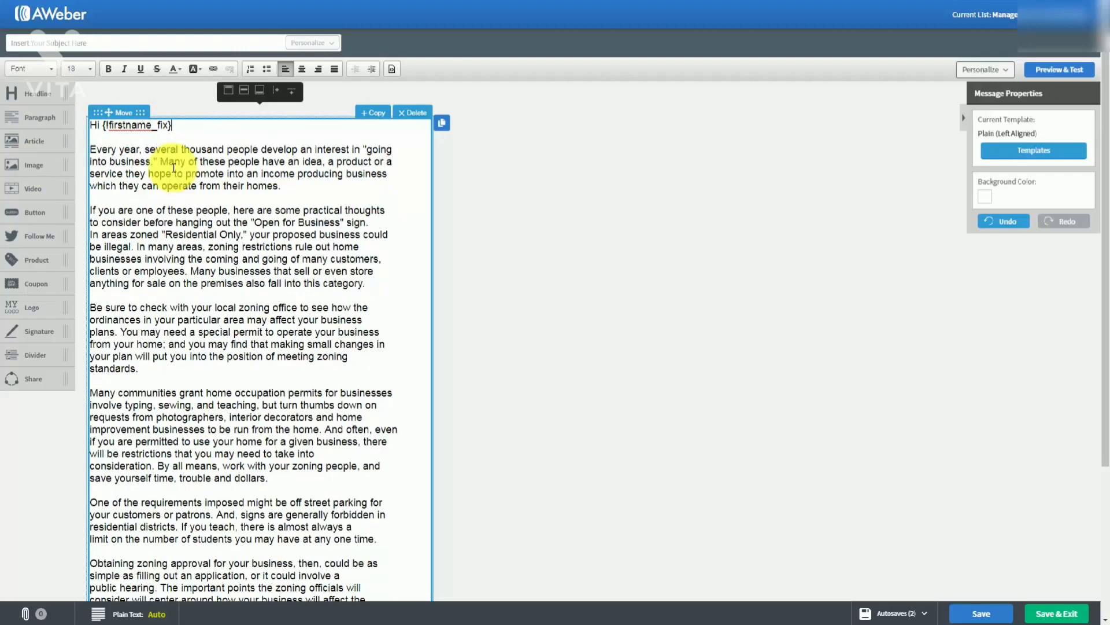
pyautogui.press('Return')
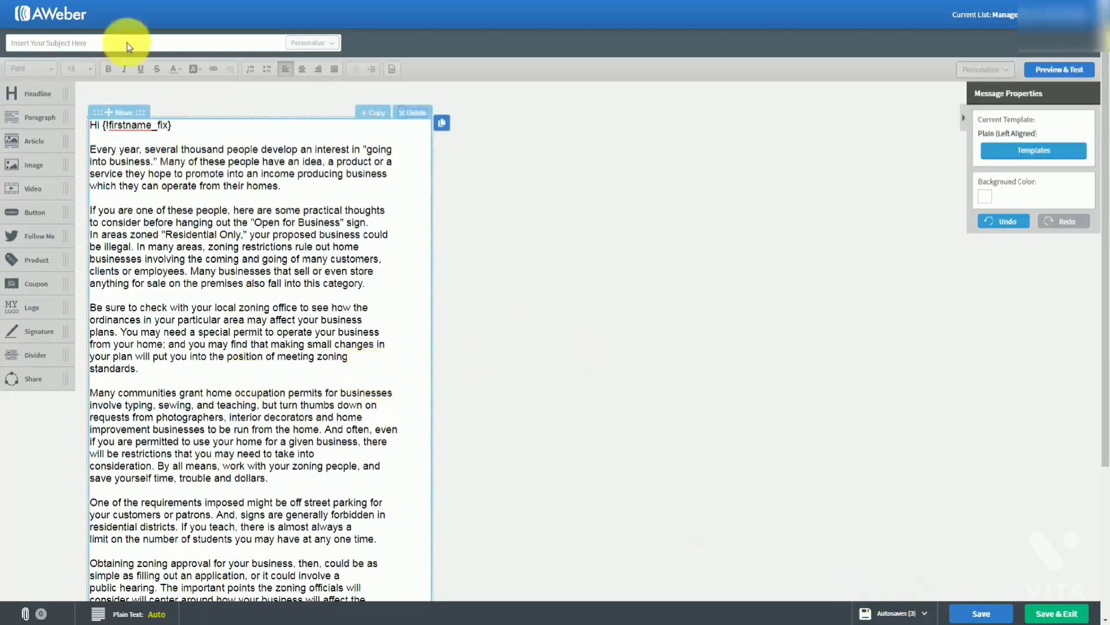
# Paste 'Tax Advantages For Us' into the message subject field
pyautogui.click(70, 41)
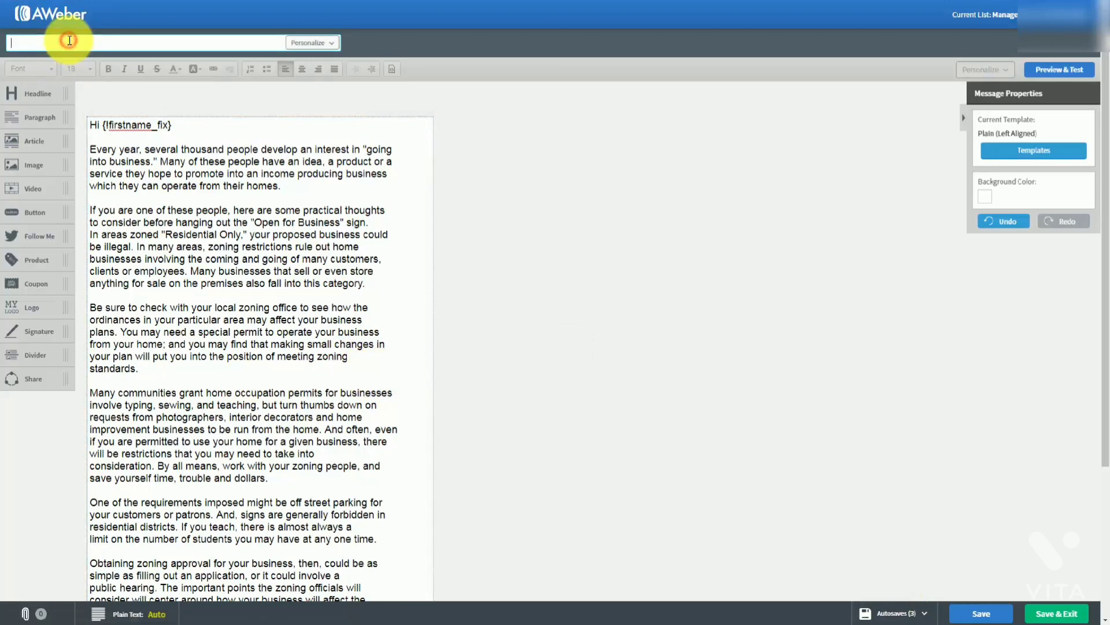
pyautogui.write('Tax Advantages For Us')
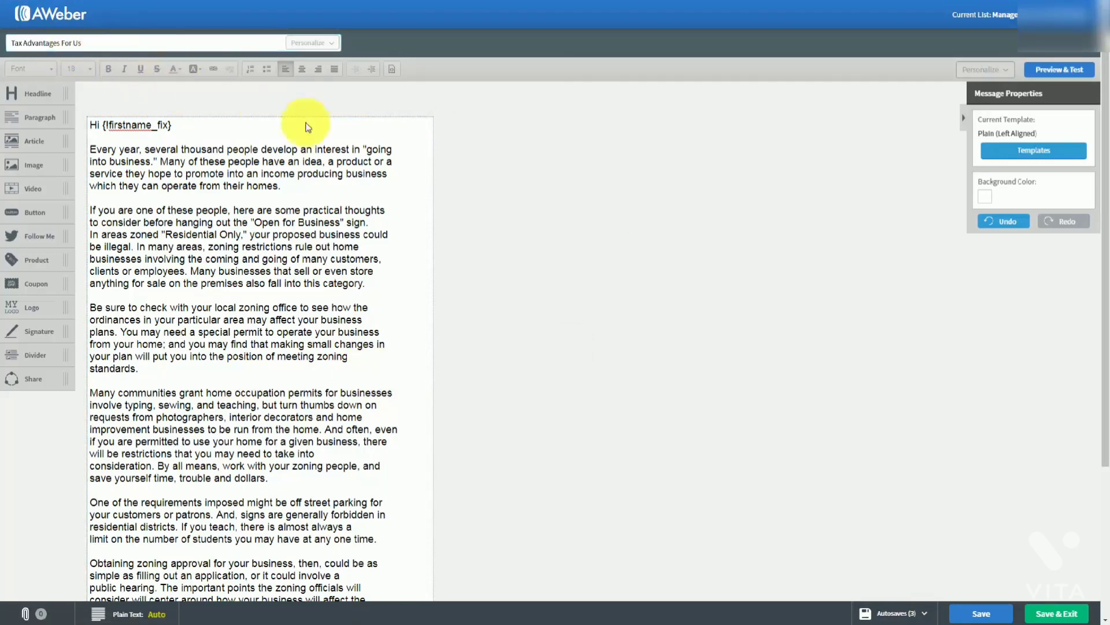
pyautogui.scroll(-3, 454, 206)
pyautogui.scroll(3, 454, 206)
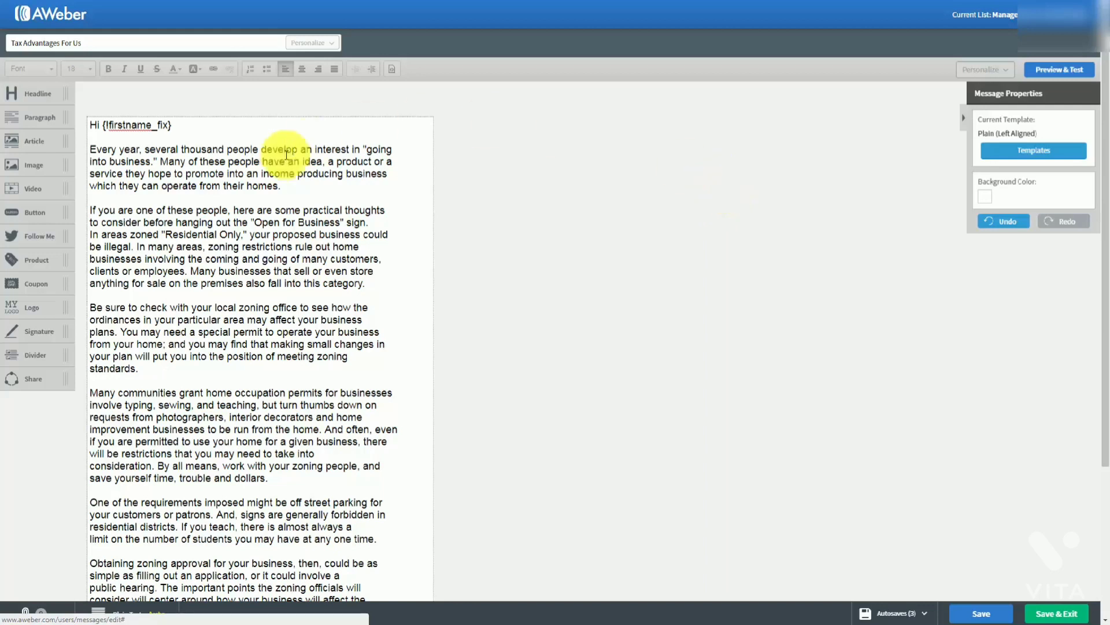
pyautogui.click(287, 155)
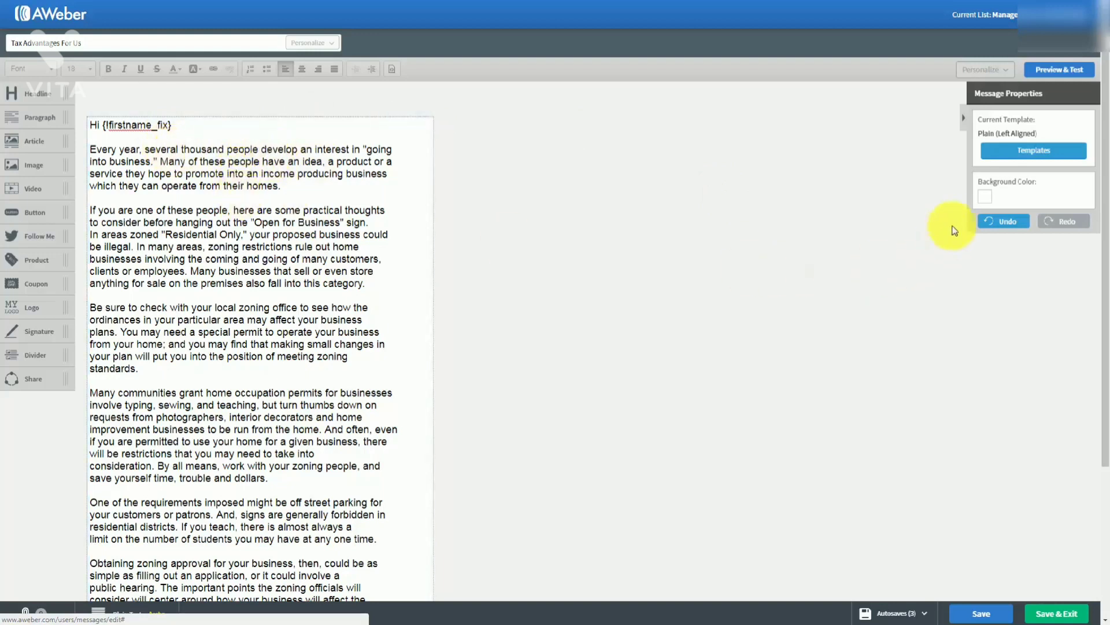
pyautogui.click(987, 203)
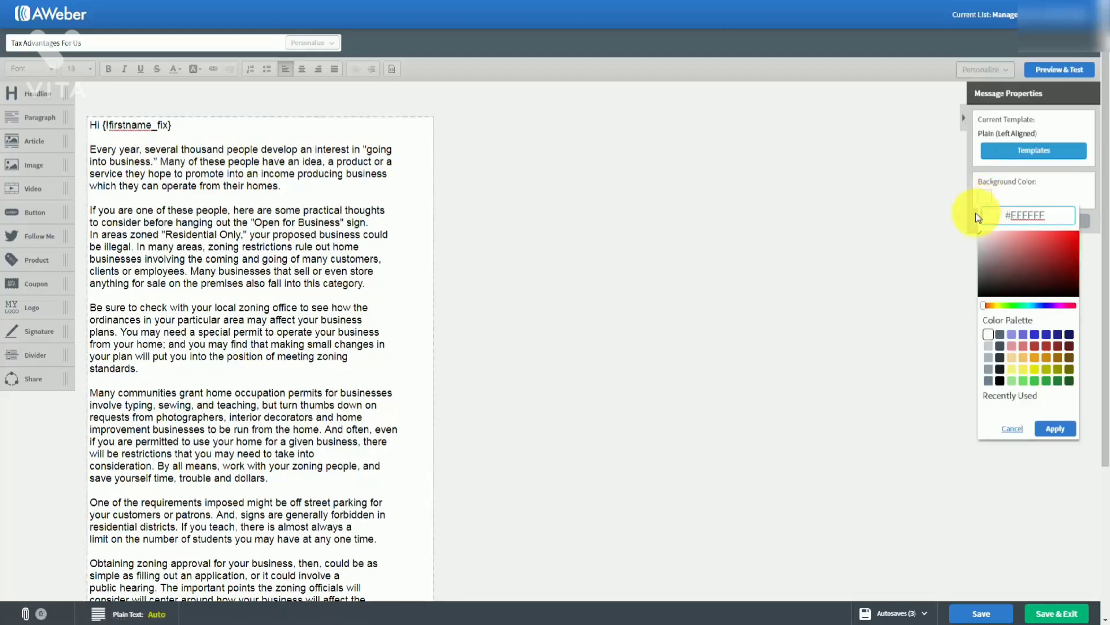
pyautogui.click(988, 347)
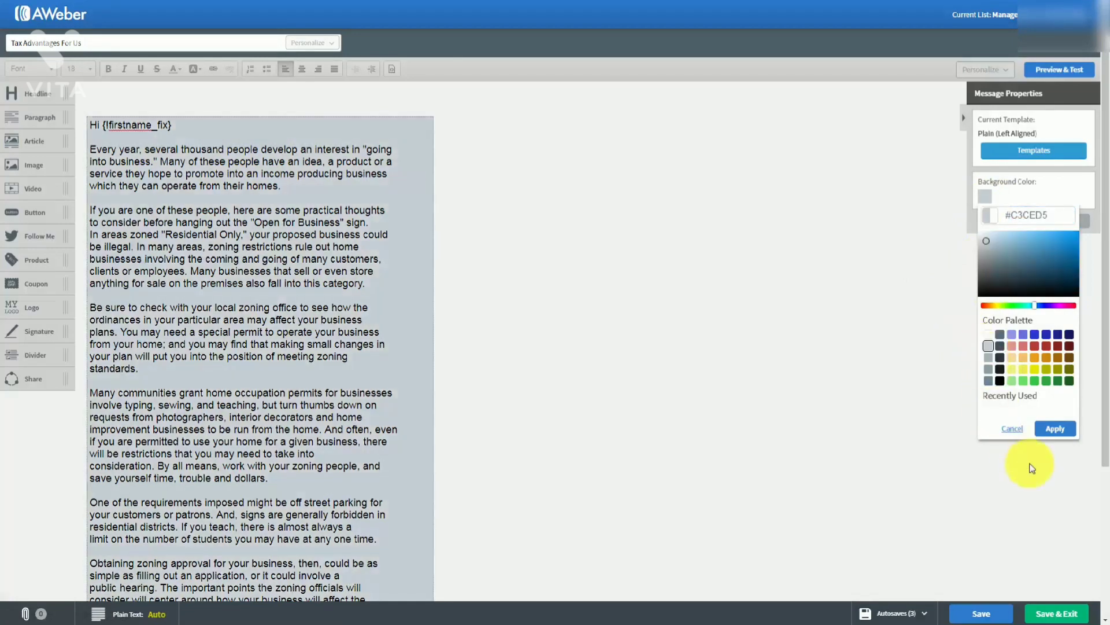
pyautogui.click(1054, 429)
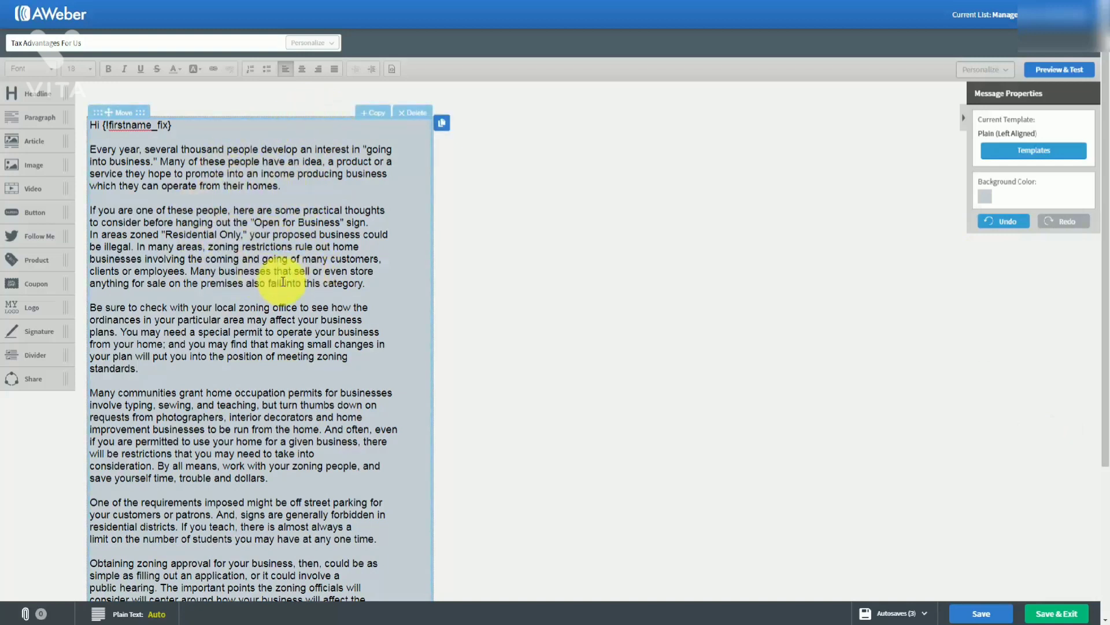
pyautogui.click(983, 198)
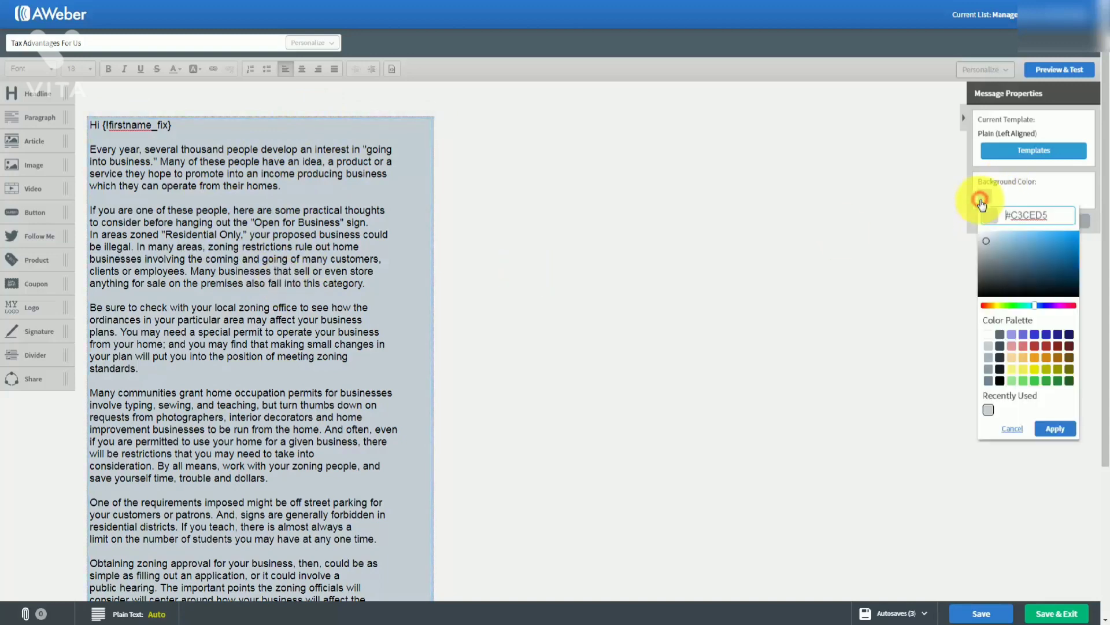
pyautogui.click(989, 335)
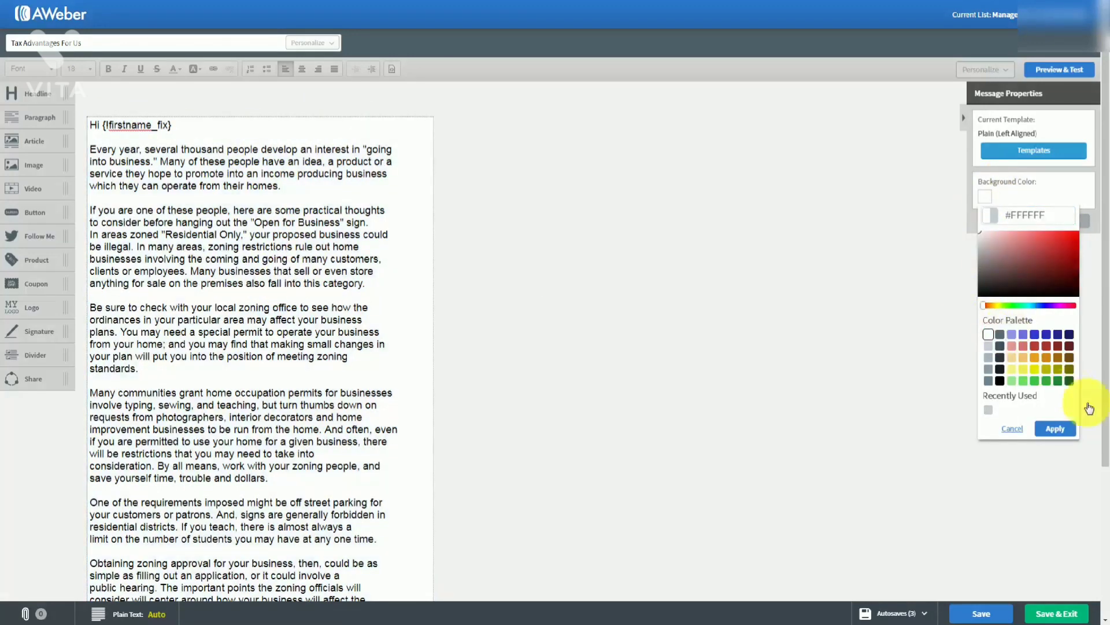
pyautogui.click(1055, 428)
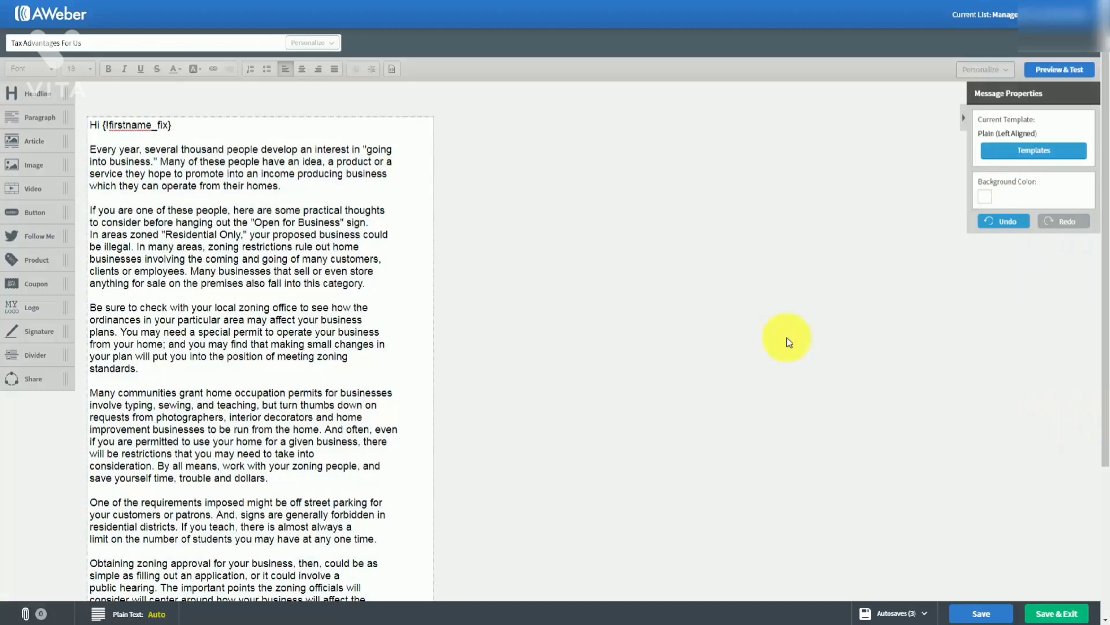
pyautogui.click(1047, 72)
pyautogui.scroll(-5, 448, 234)
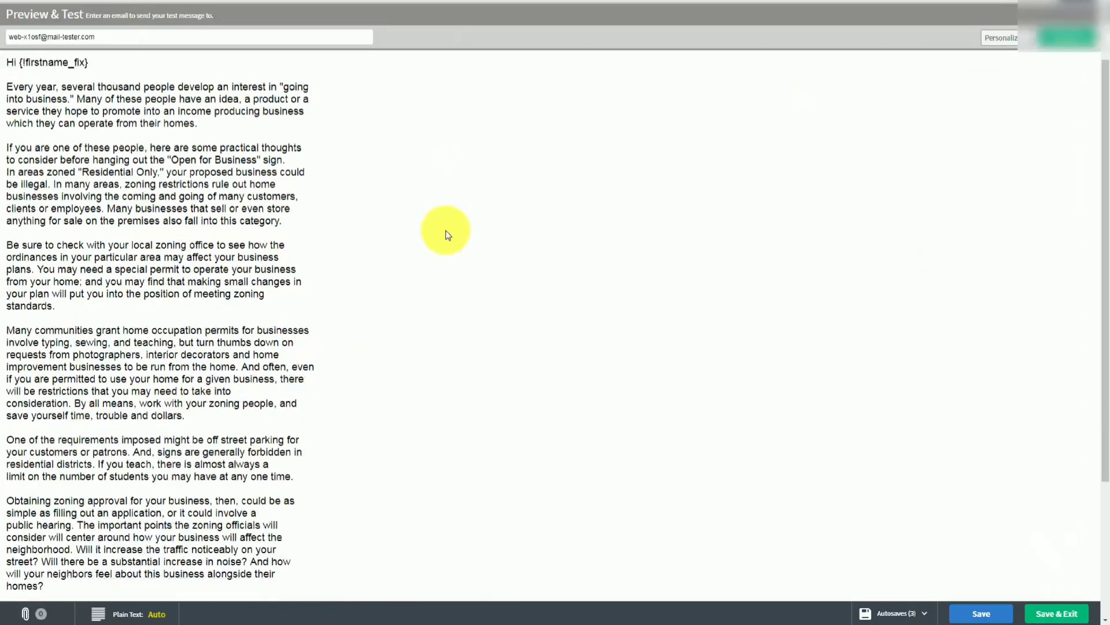
pyautogui.scroll(5, 448, 234)
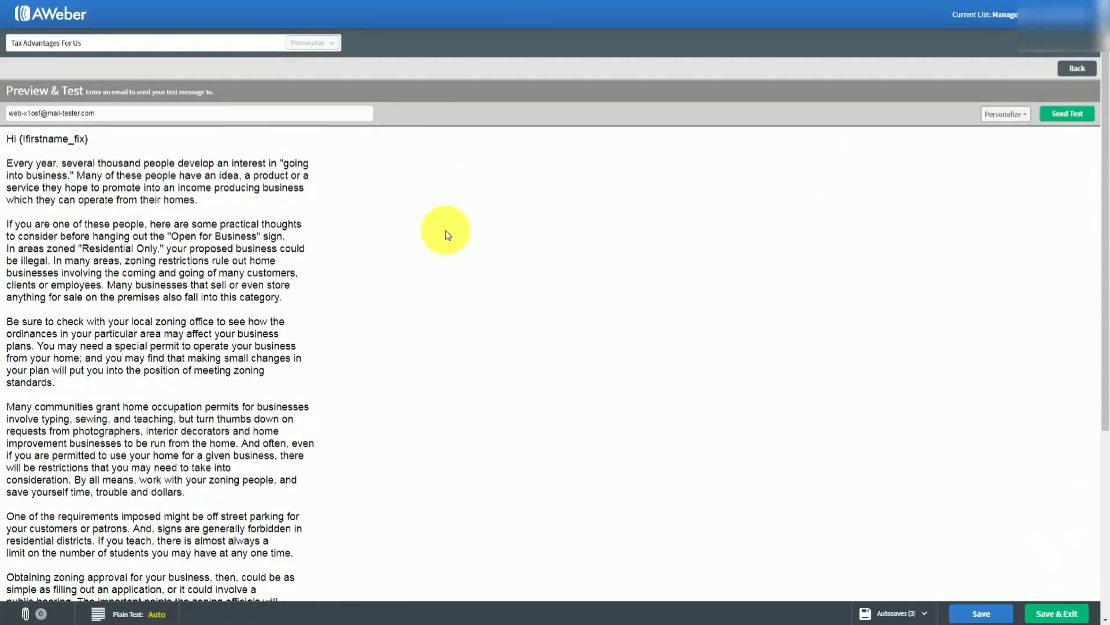
pyautogui.scroll(-4, 448, 234)
pyautogui.scroll(4, 449, 234)
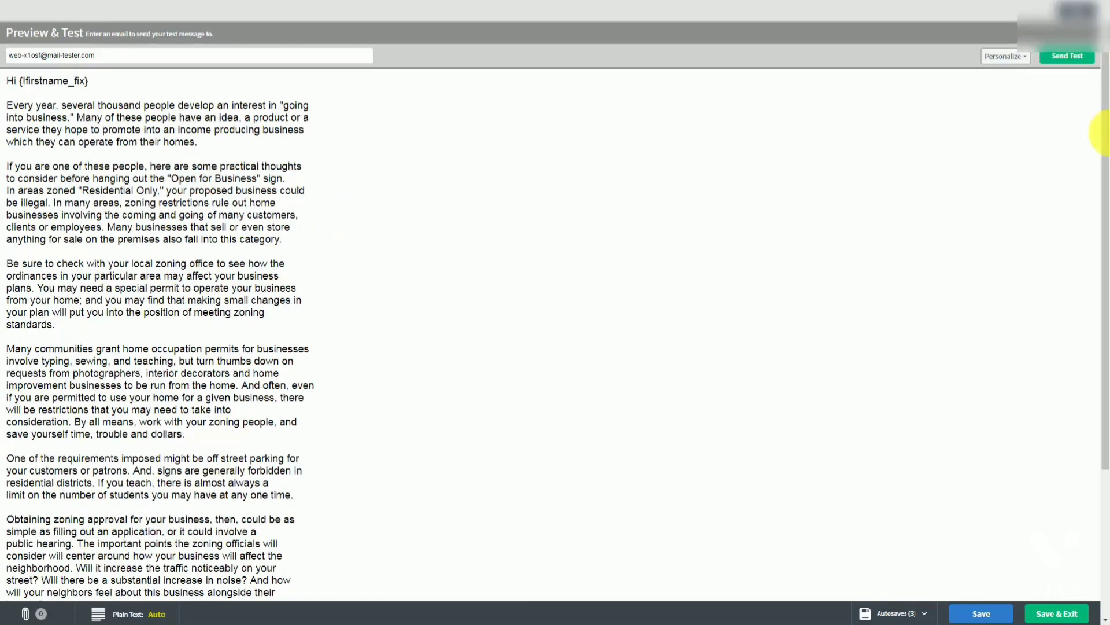
pyautogui.click(1065, 17)
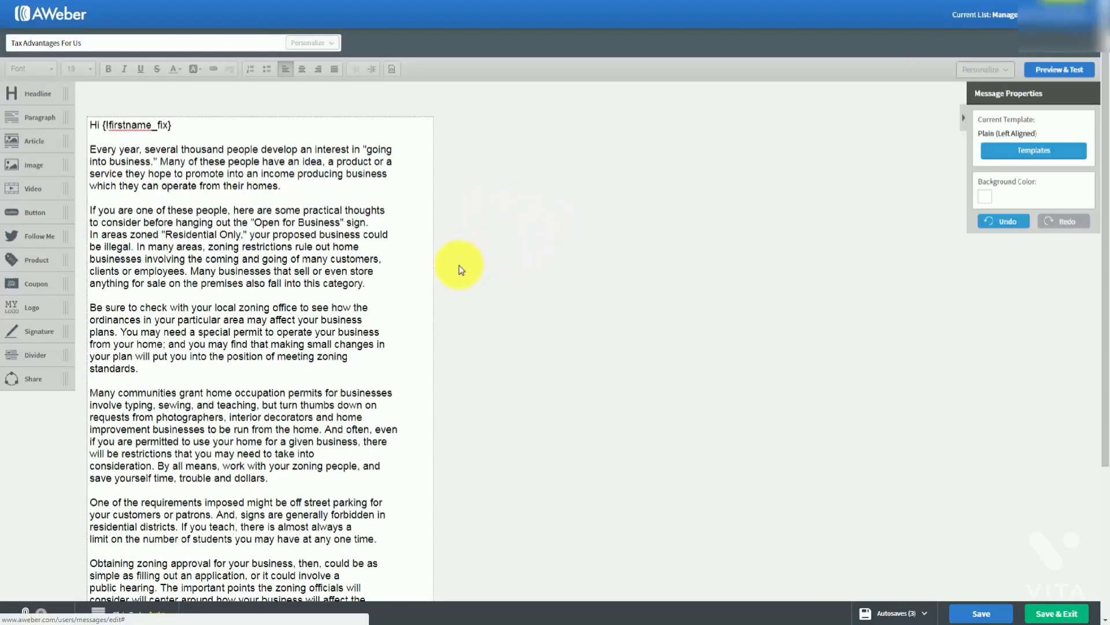
# Save the 'Tax Advantages For Us' message draft
pyautogui.click(976, 615)
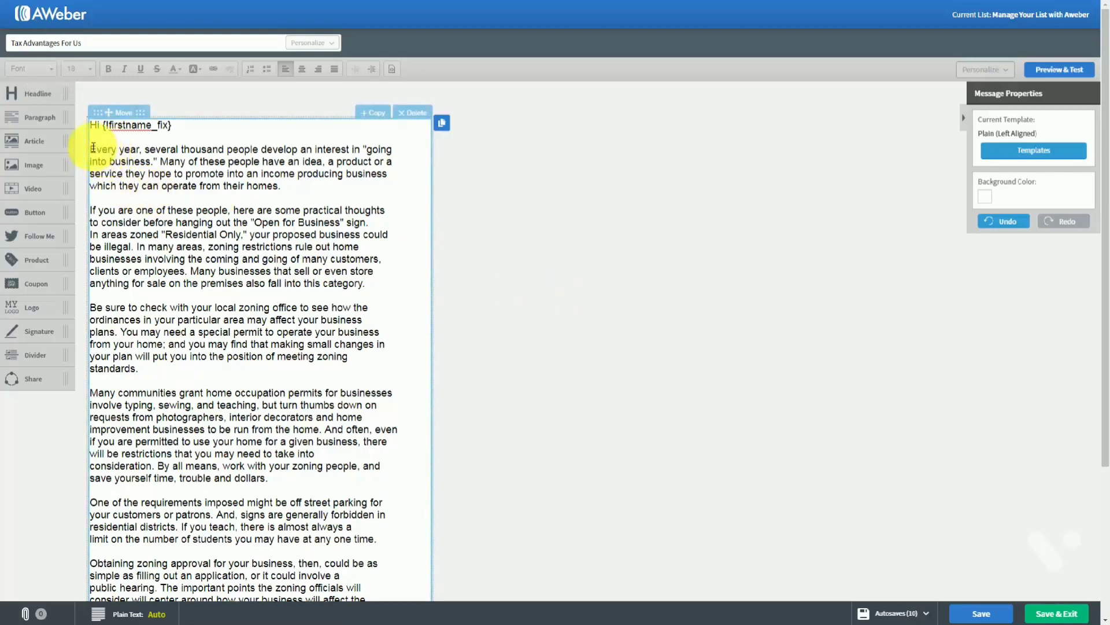
pyautogui.click(92, 148)
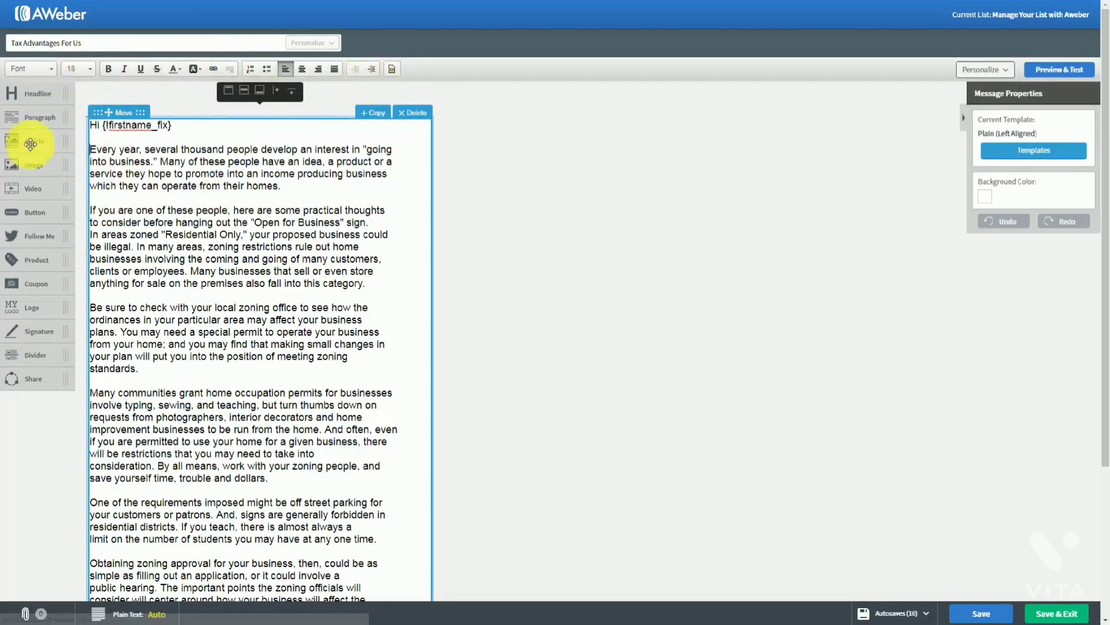
pyautogui.moveTo(160, 162); pyautogui.dragTo(262, 162)
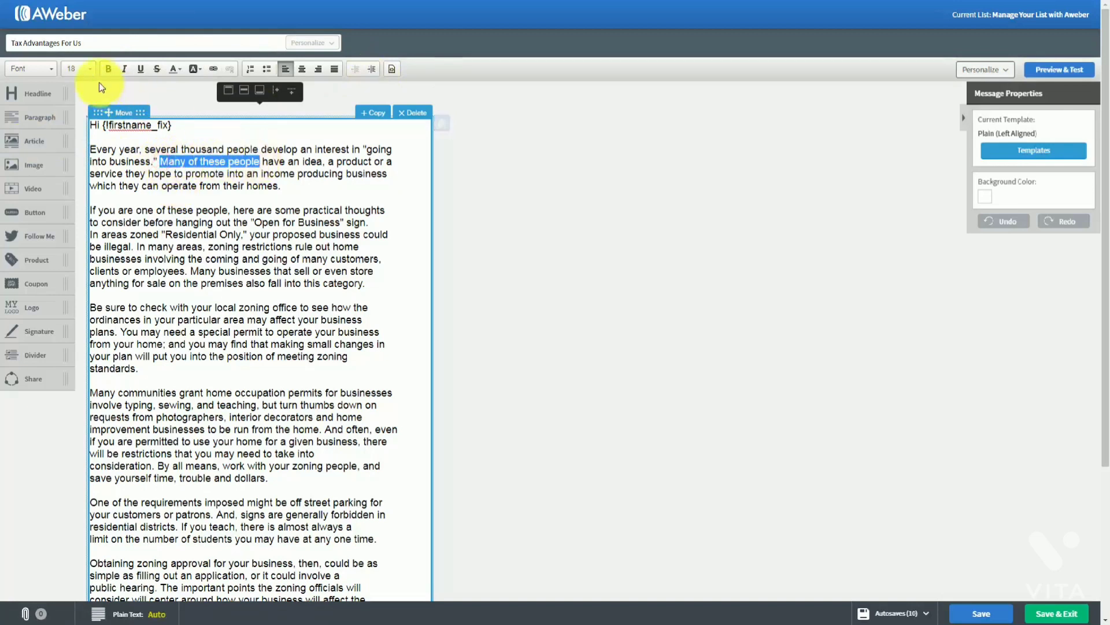
pyautogui.click(107, 69)
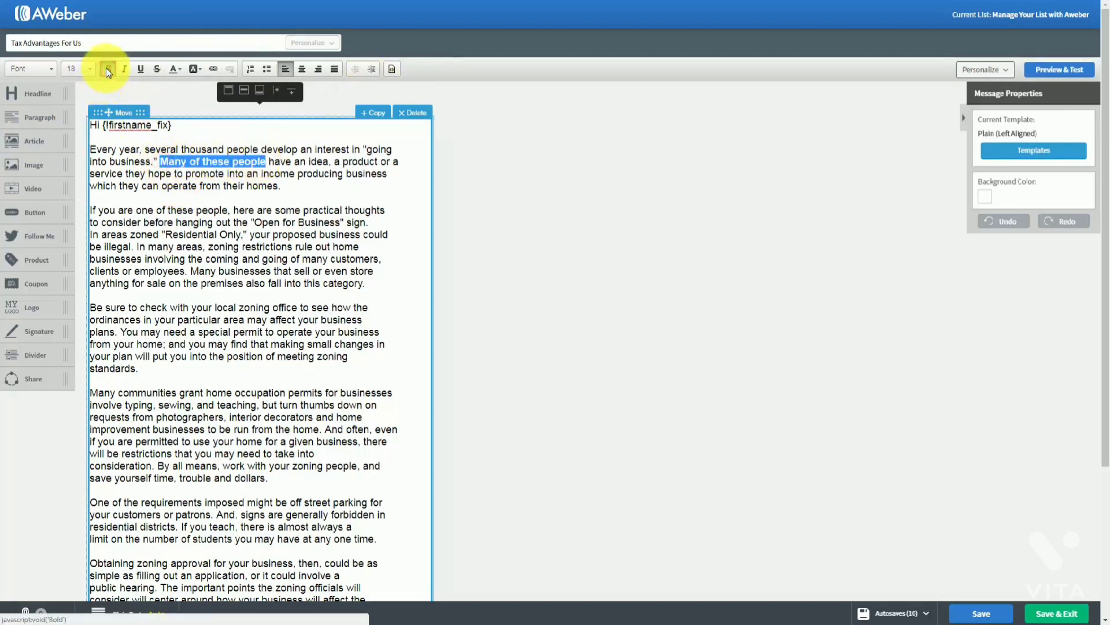
pyautogui.click(106, 69)
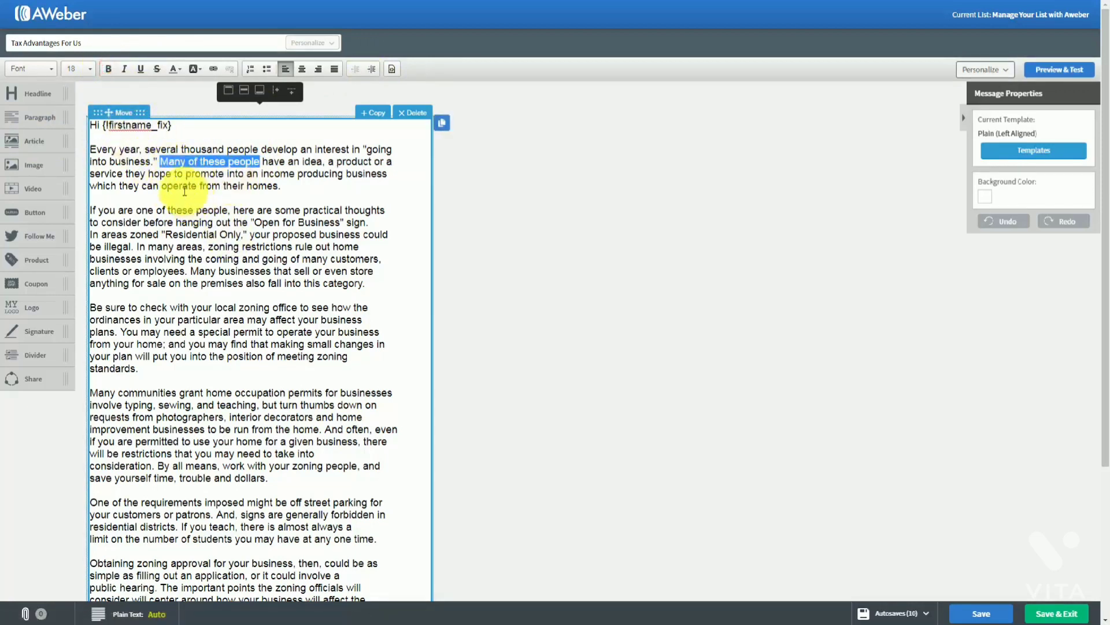
pyautogui.click(125, 69)
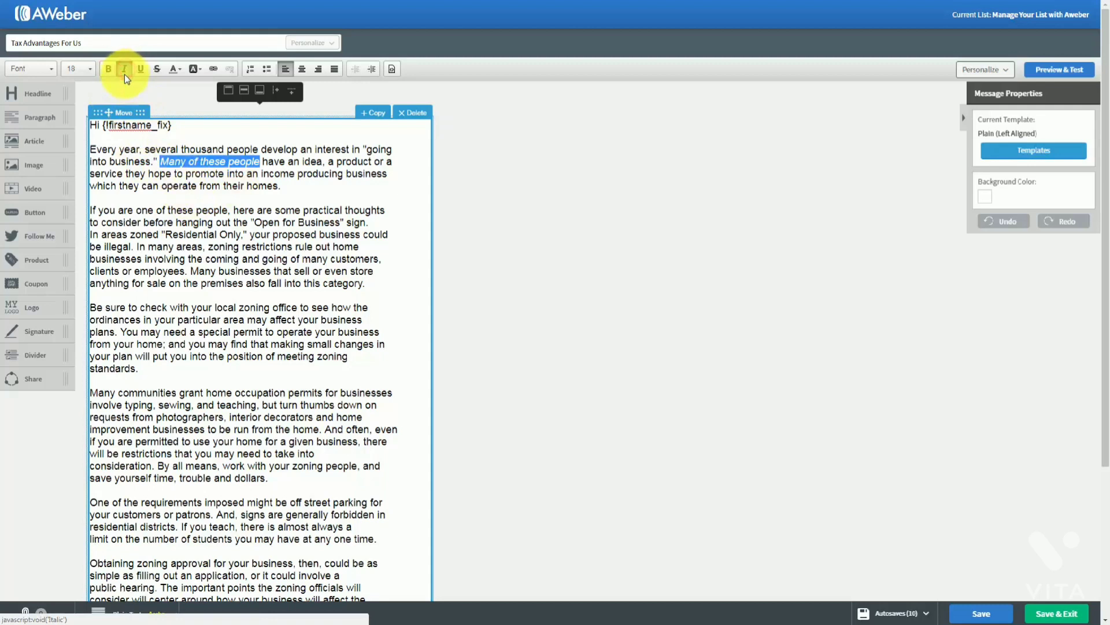
pyautogui.click(124, 70)
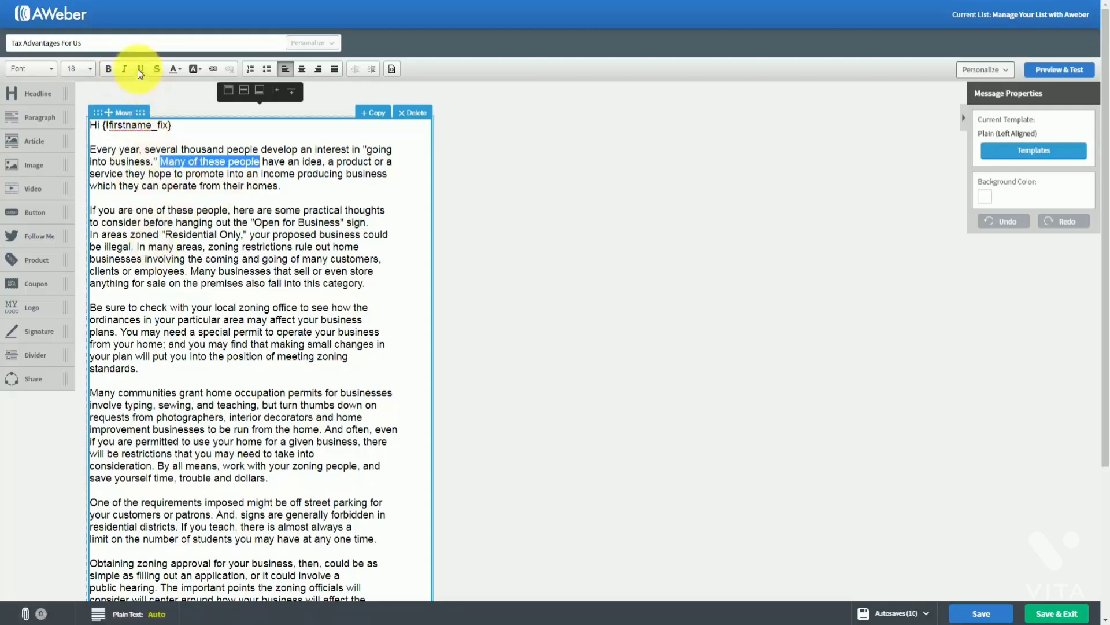
pyautogui.click(138, 70)
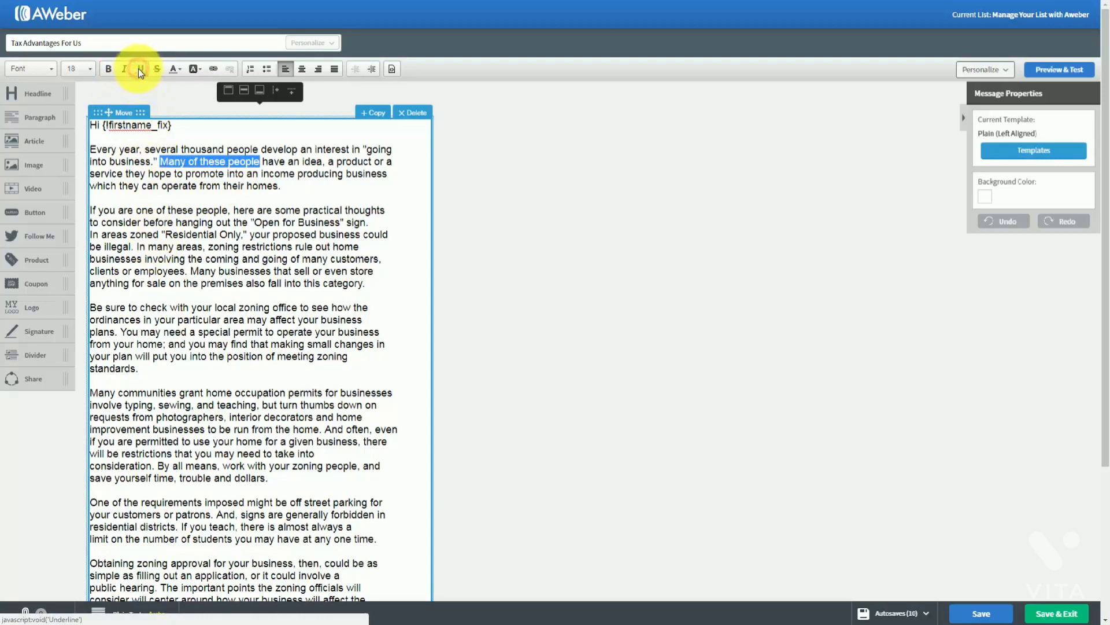
pyautogui.click(159, 69)
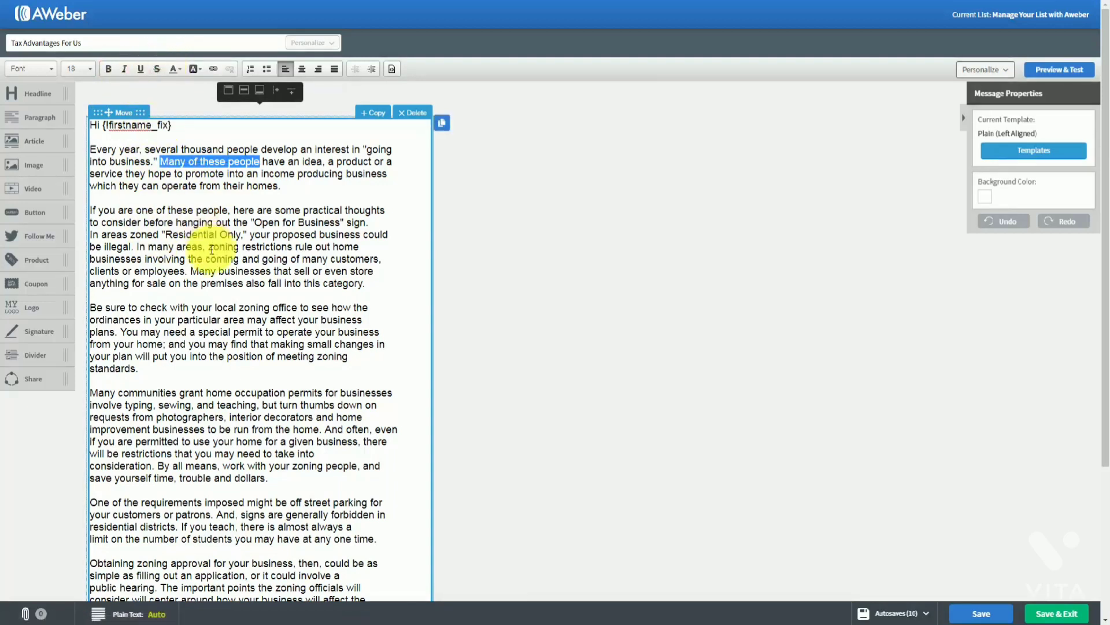
pyautogui.click(178, 69)
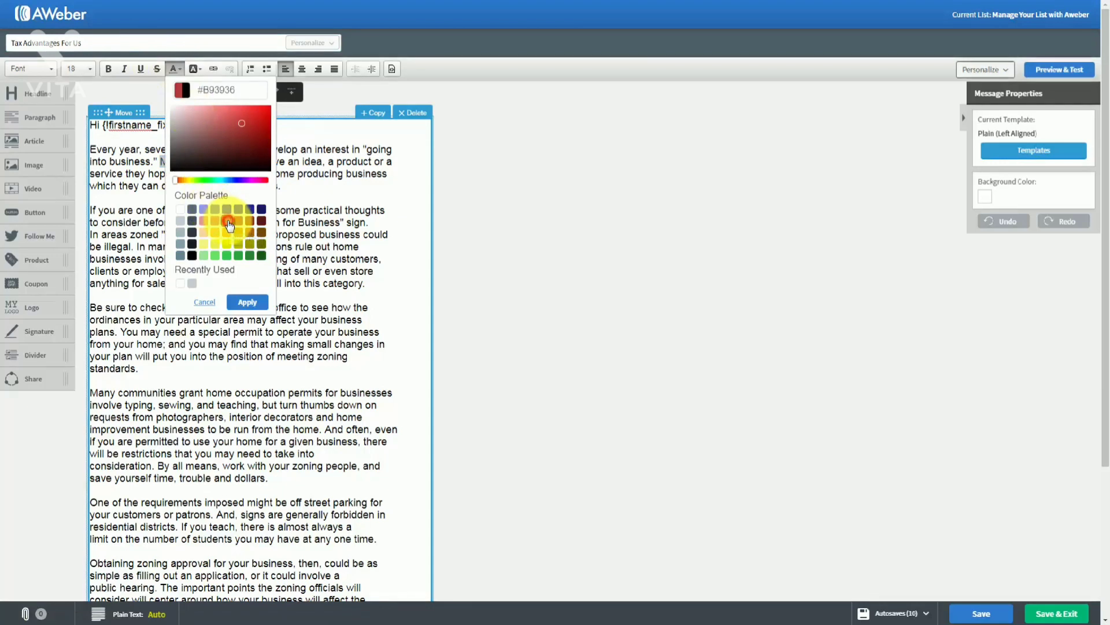
pyautogui.click(247, 301)
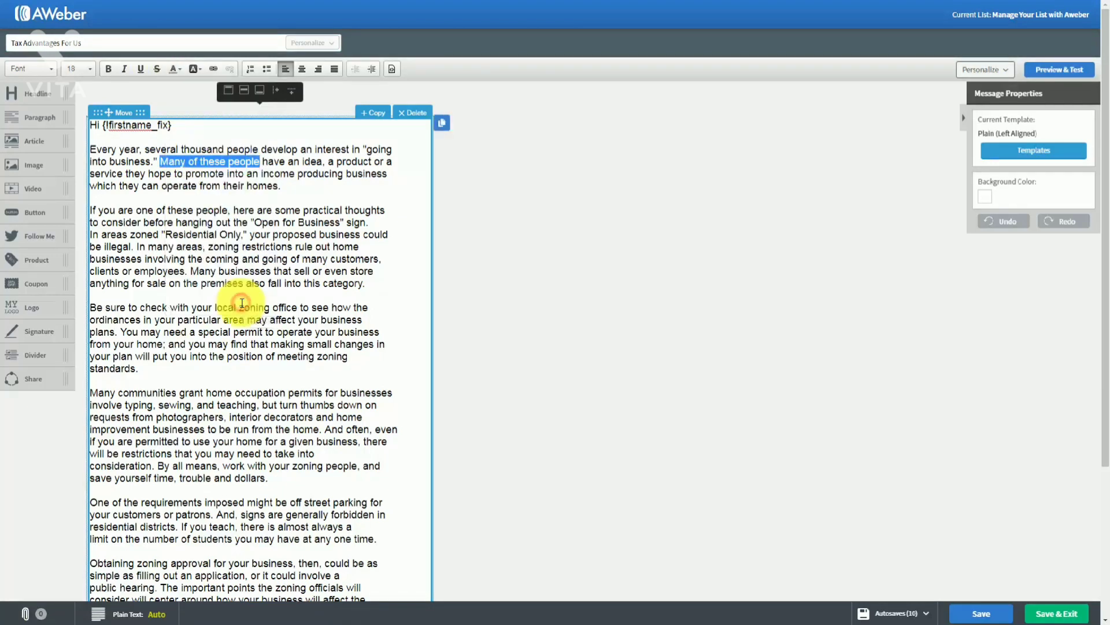
pyautogui.click(261, 235)
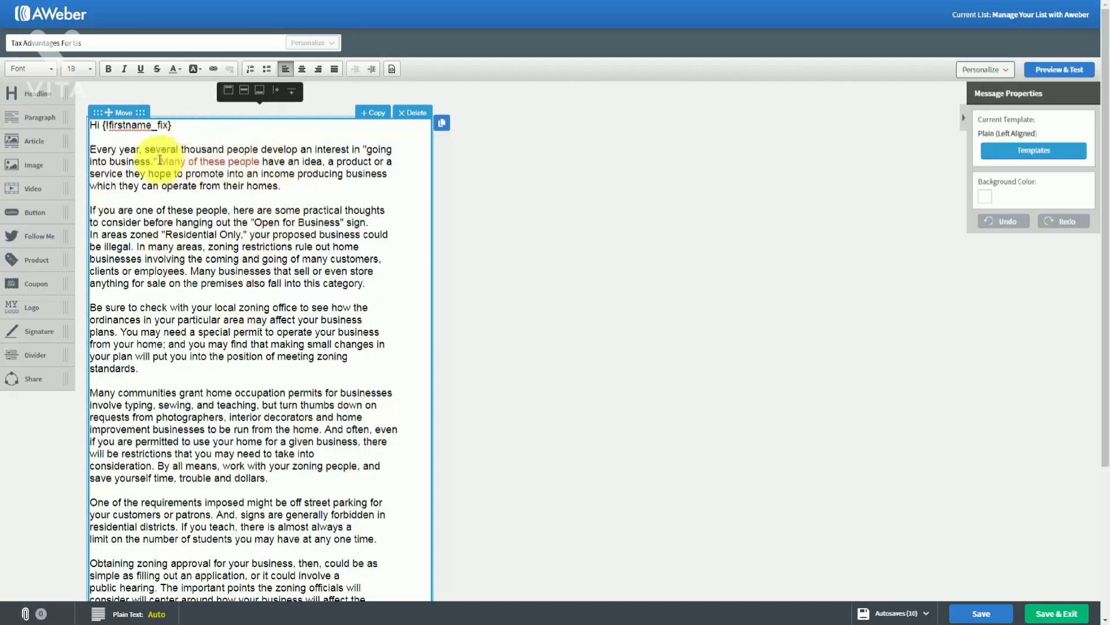
pyautogui.moveTo(161, 161); pyautogui.dragTo(260, 162)
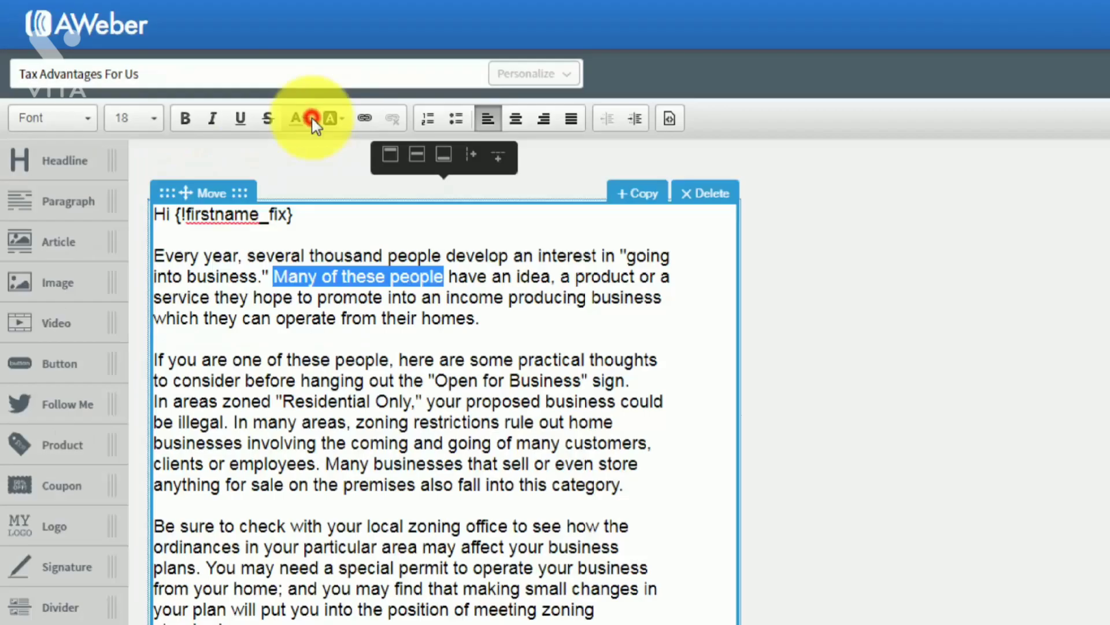
pyautogui.click(178, 69)
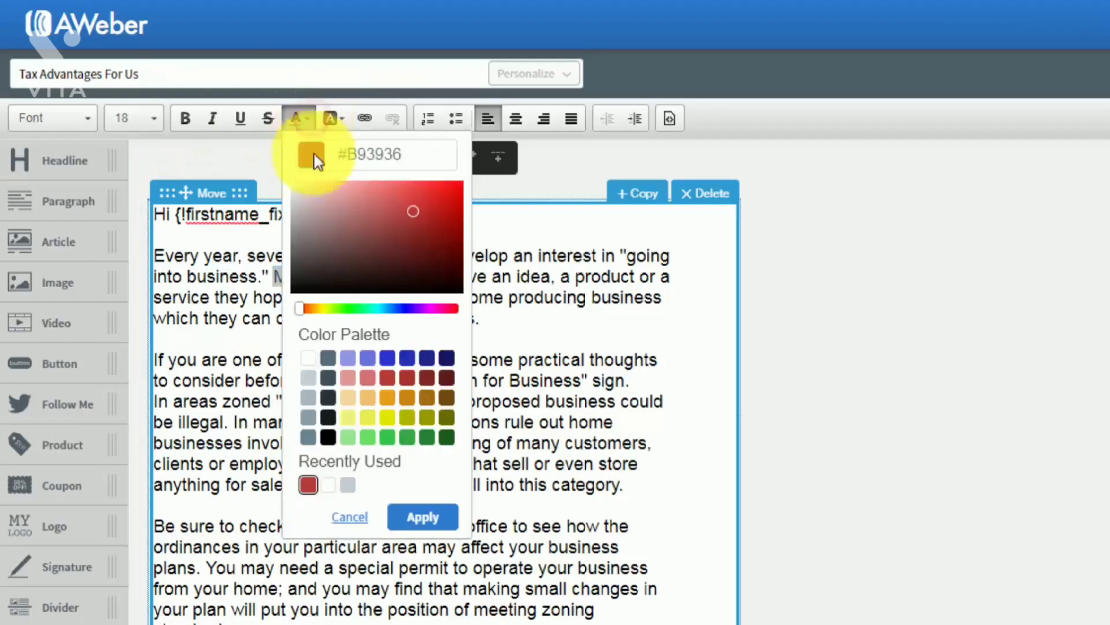
pyautogui.click(328, 441)
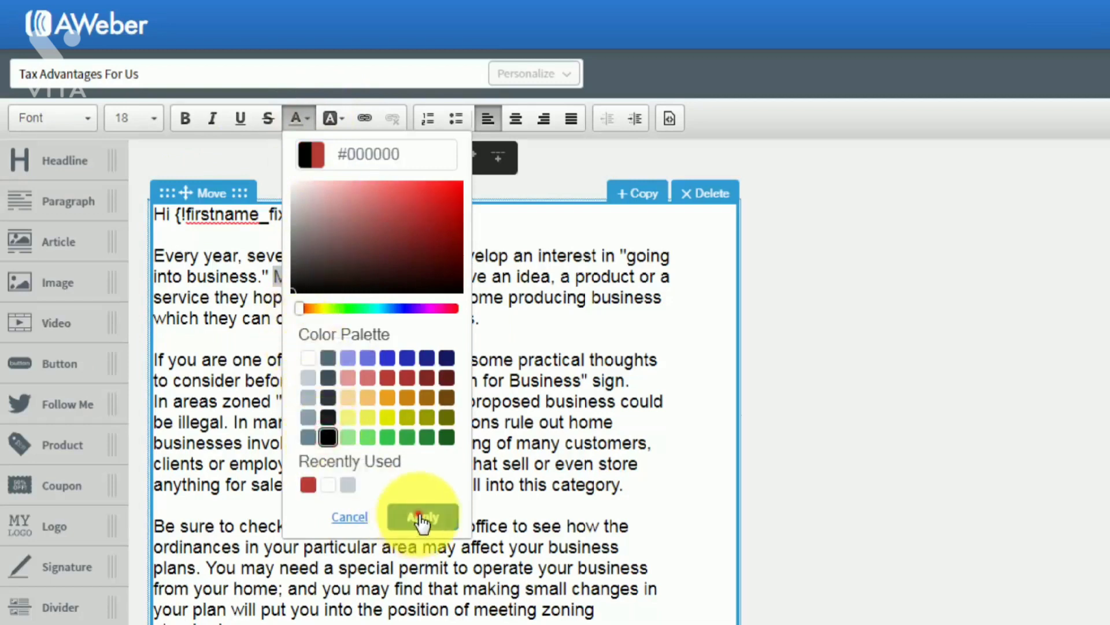
pyautogui.click(423, 516)
pyautogui.click(414, 399)
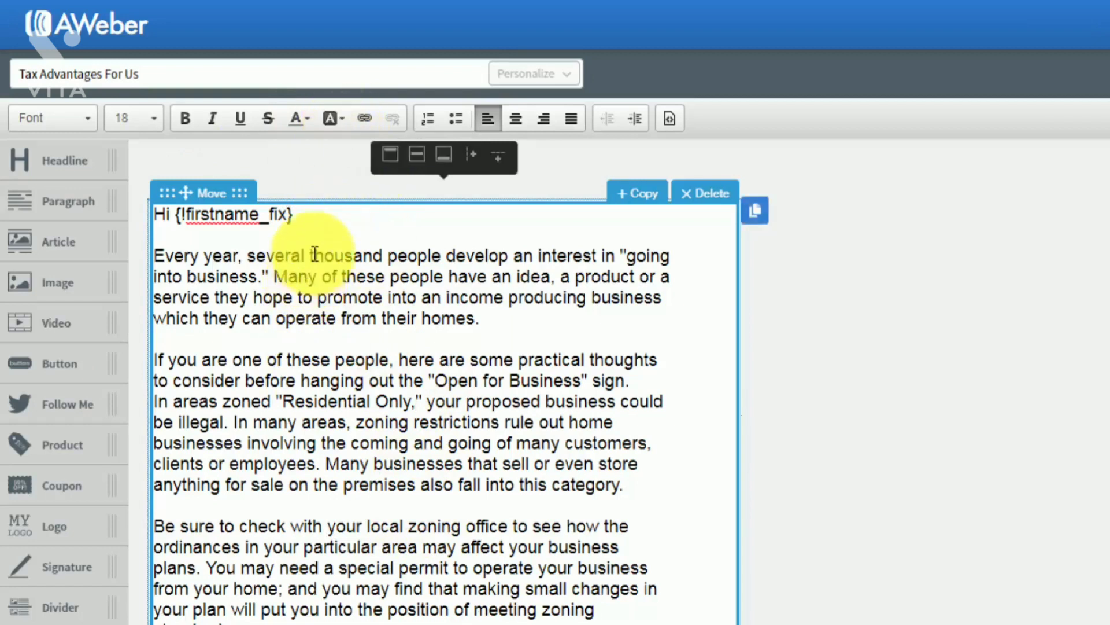
pyautogui.moveTo(309, 255); pyautogui.dragTo(507, 252)
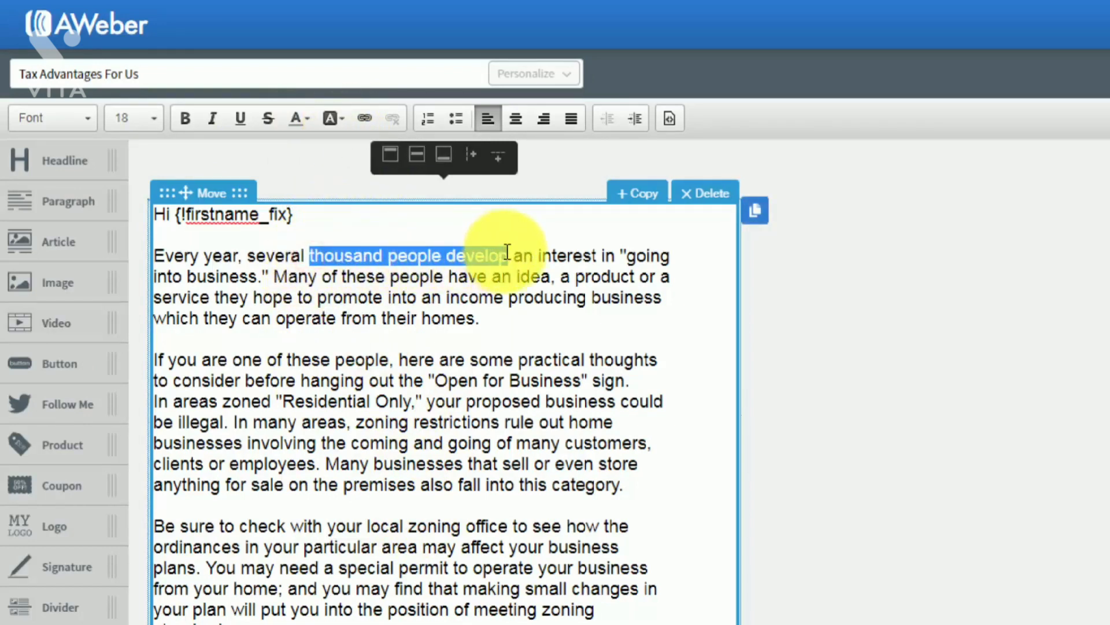
pyautogui.click(346, 121)
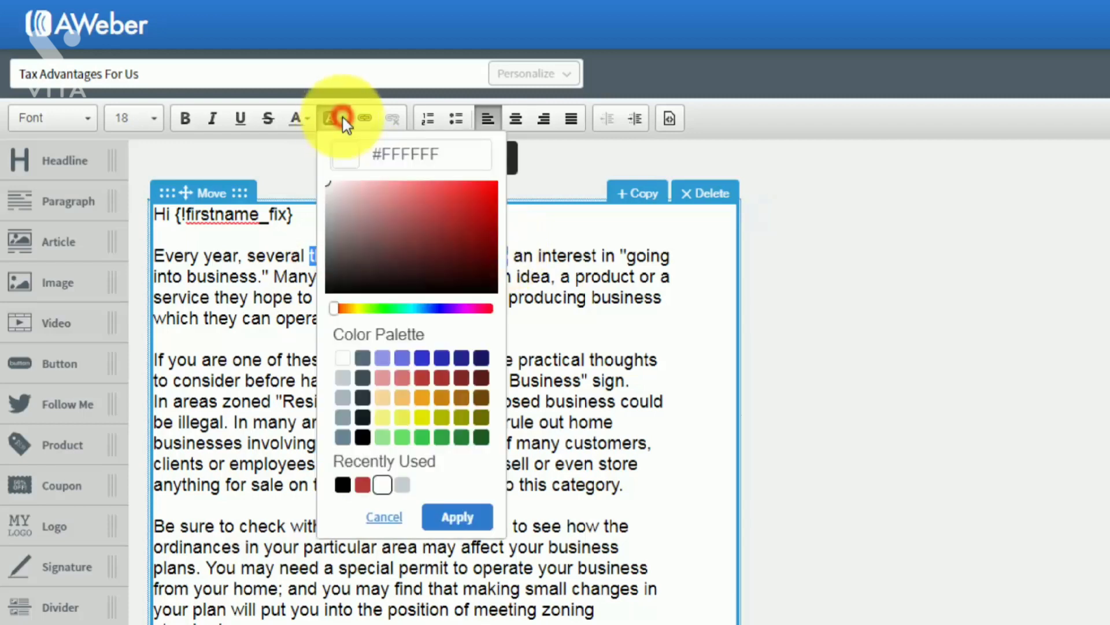
pyautogui.click(382, 416)
pyautogui.click(458, 516)
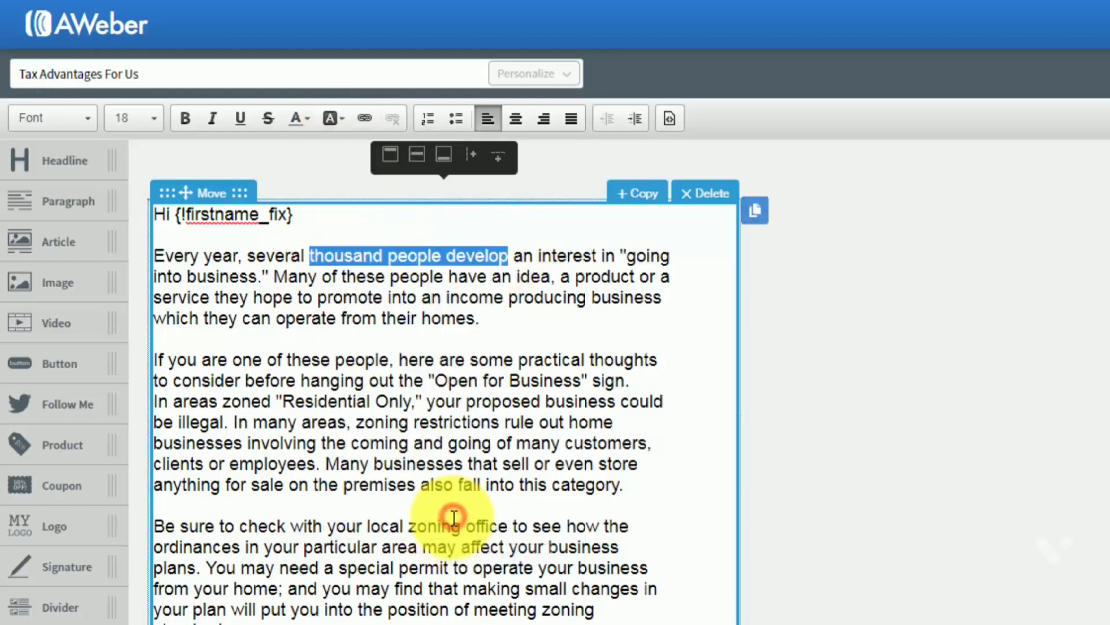
pyautogui.click(476, 401)
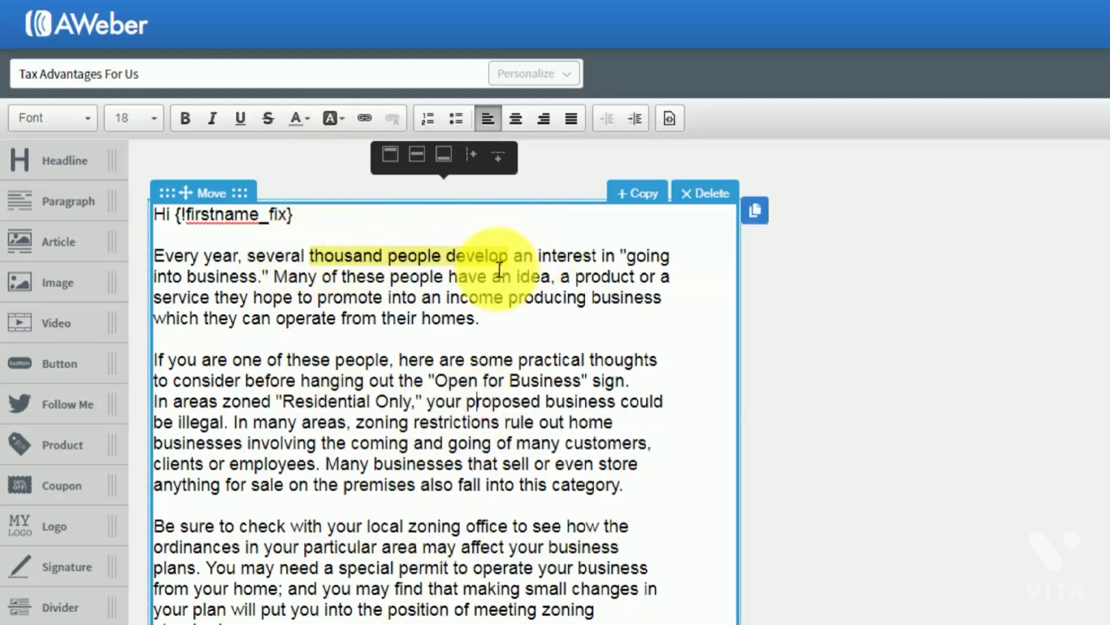
pyautogui.moveTo(511, 255); pyautogui.dragTo(310, 255)
pyautogui.click(344, 118)
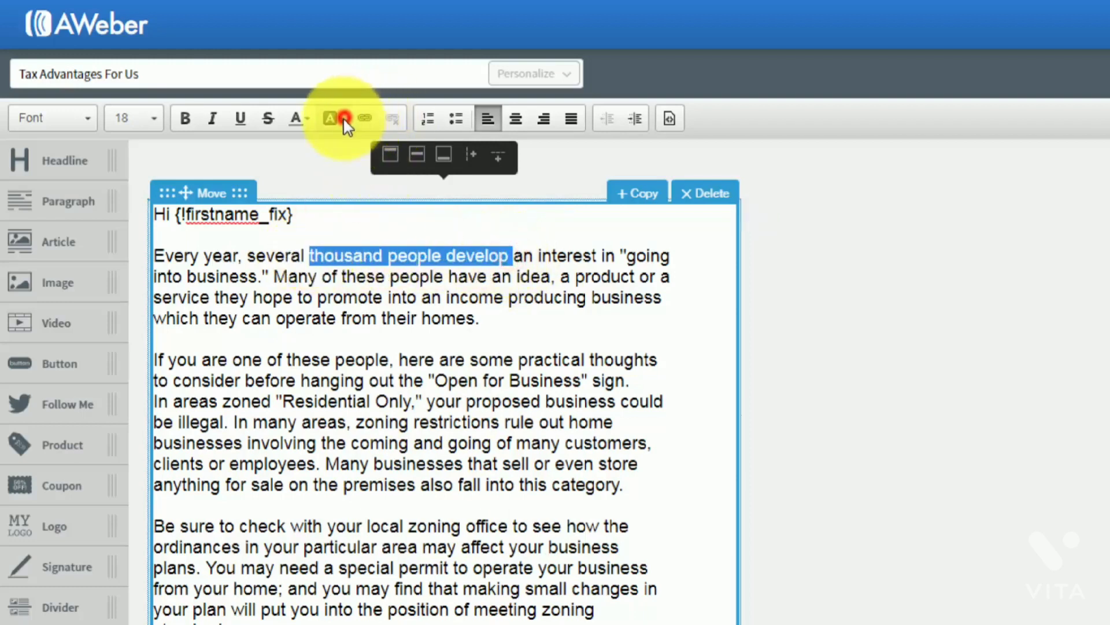
pyautogui.click(334, 359)
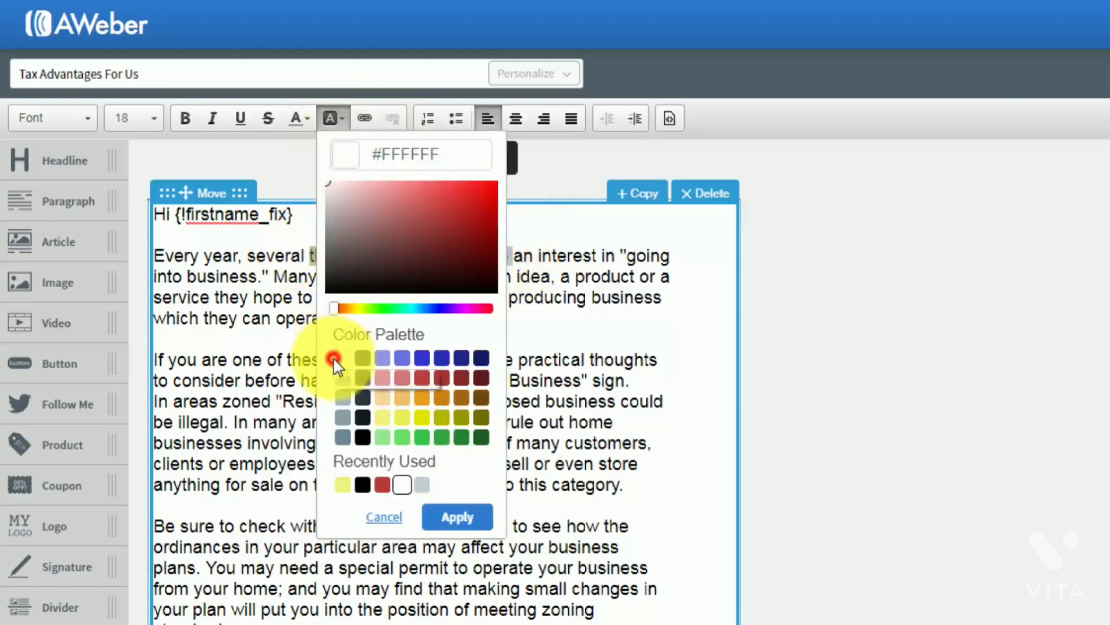
pyautogui.click(456, 516)
pyautogui.click(466, 428)
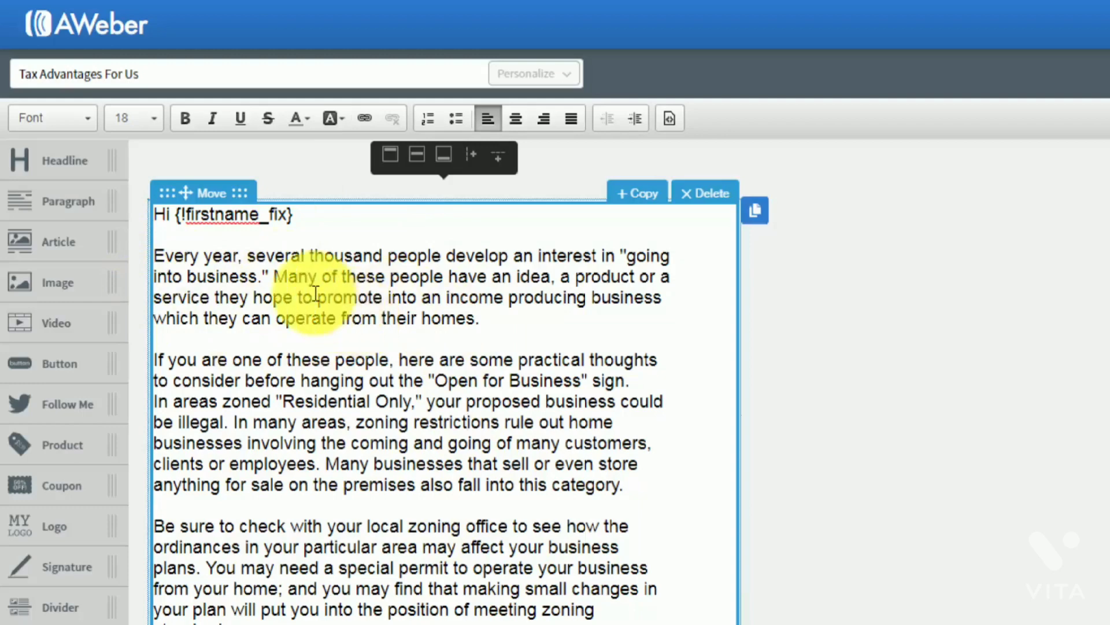
# Clear the numbered-list formatting and delete the opening paragraphs, leaving a blank line under the greeting
pyautogui.moveTo(156, 255); pyautogui.dragTo(426, 313)
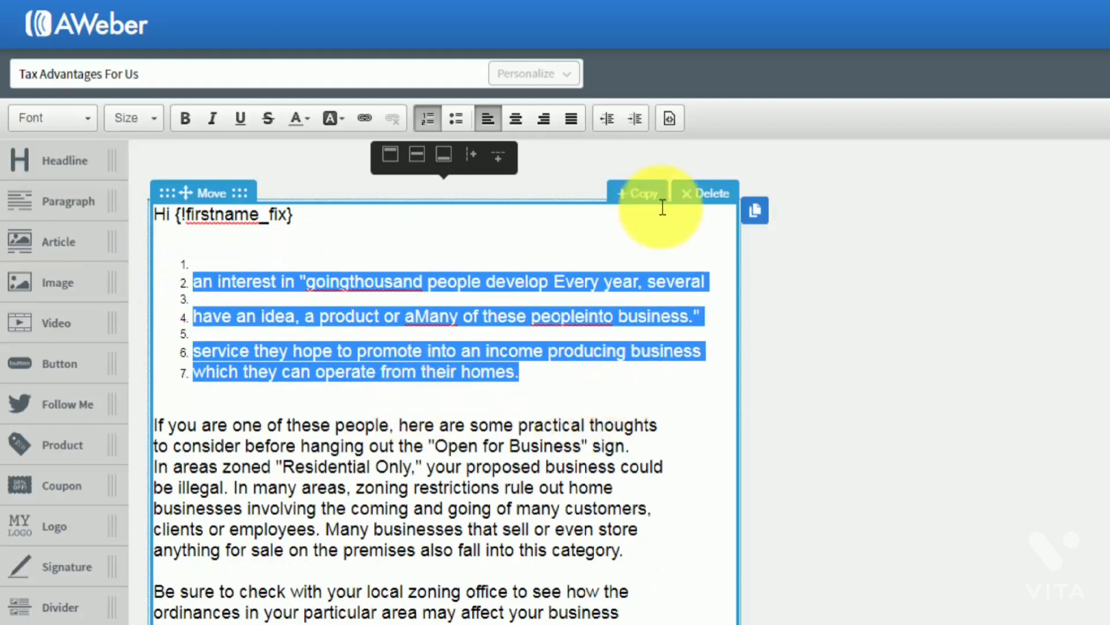
pyautogui.click(420, 120)
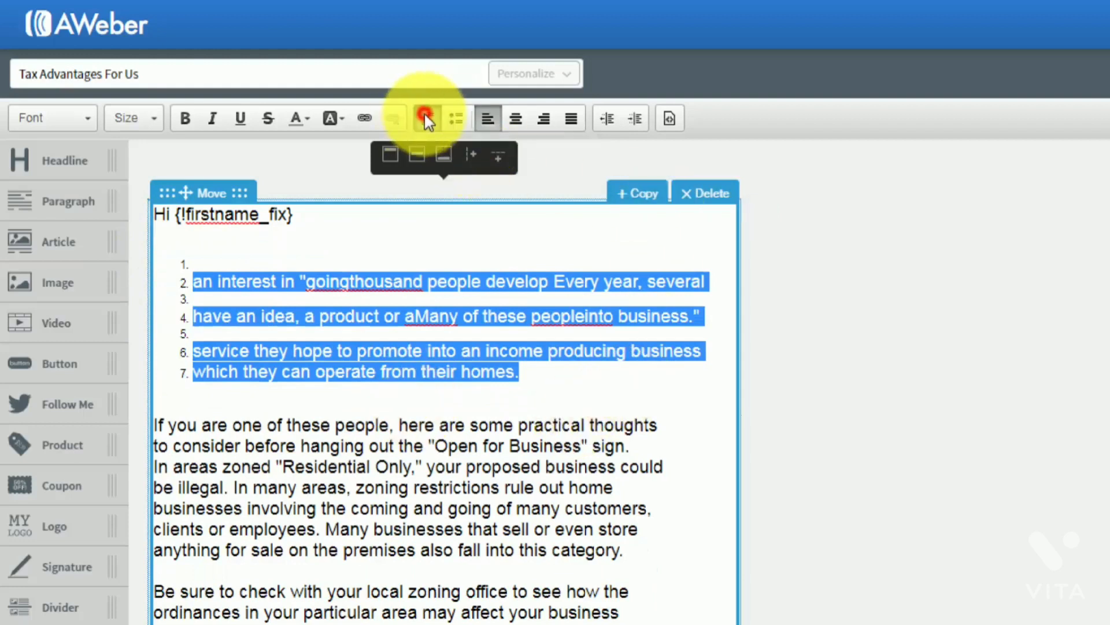
pyautogui.click(402, 359)
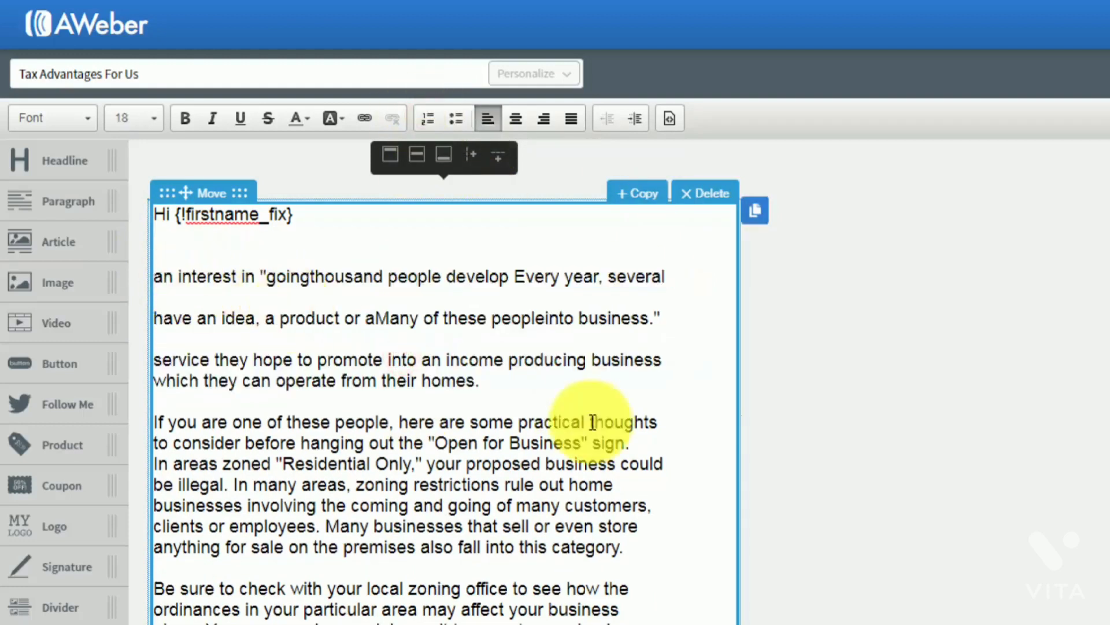
pyautogui.moveTo(512, 383); pyautogui.dragTo(155, 276)
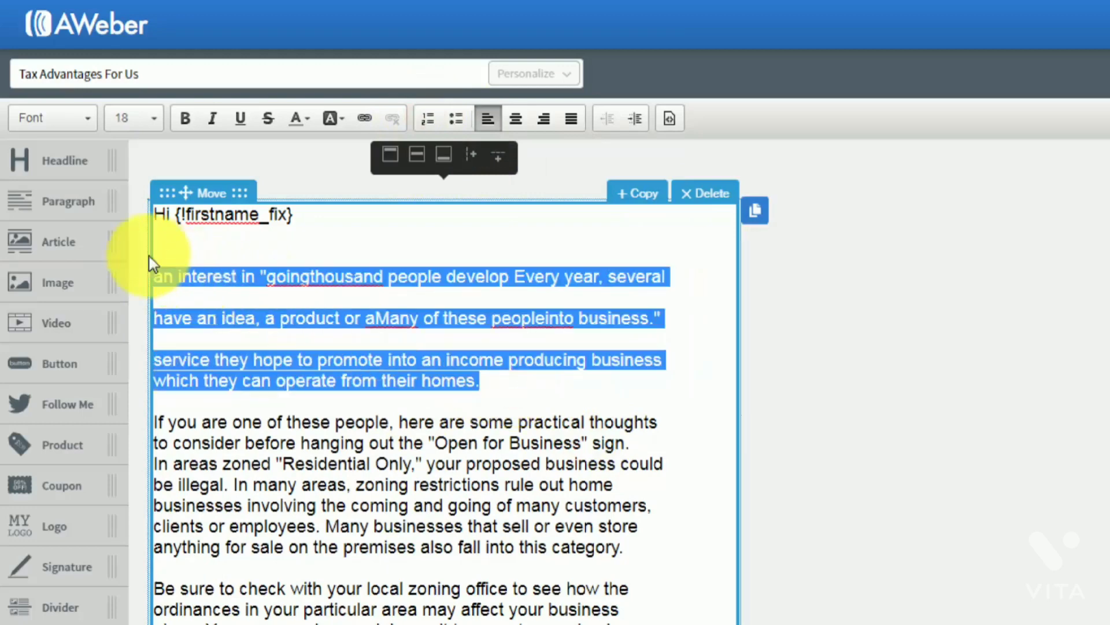
pyautogui.press('BackSpace')
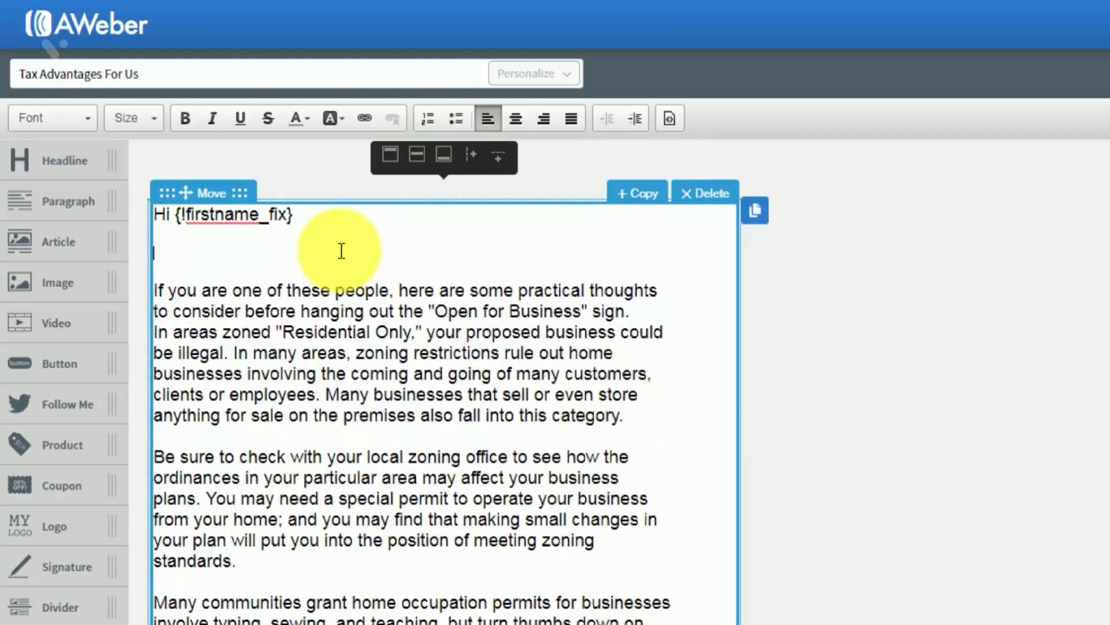
pyautogui.press('BackSpace')
pyautogui.click(374, 318)
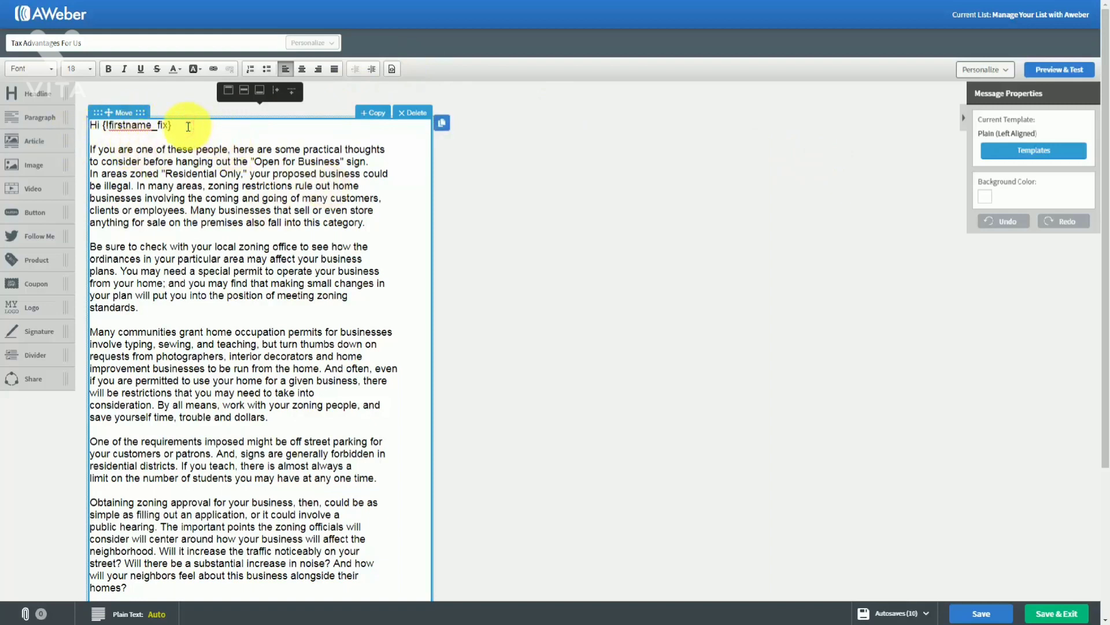
pyautogui.press('Return')
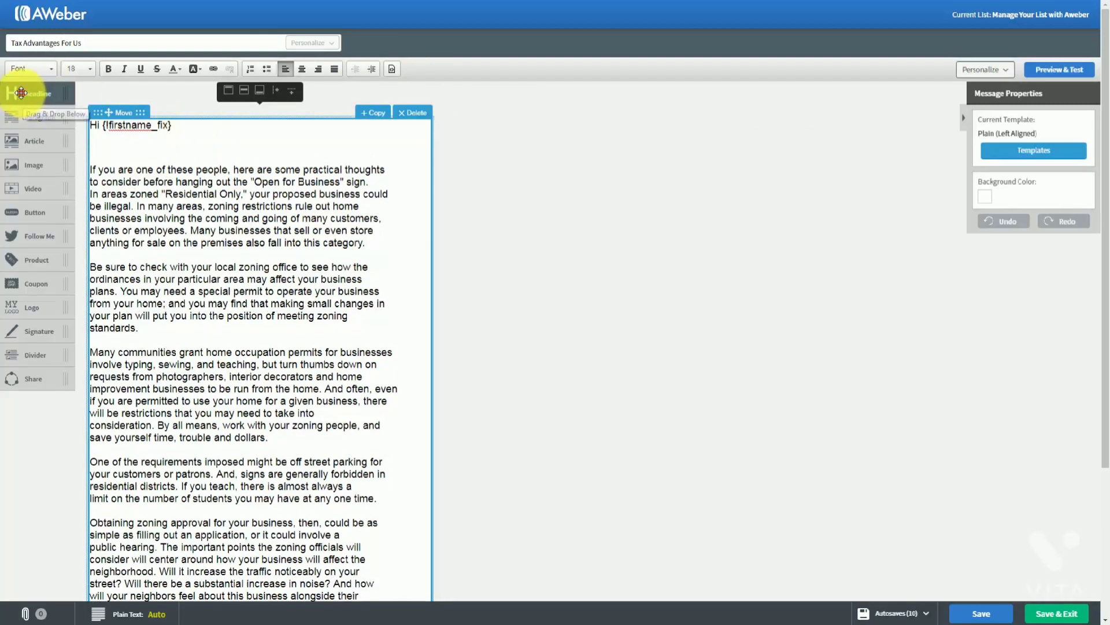
pyautogui.moveTo(21, 92); pyautogui.dragTo(124, 169)
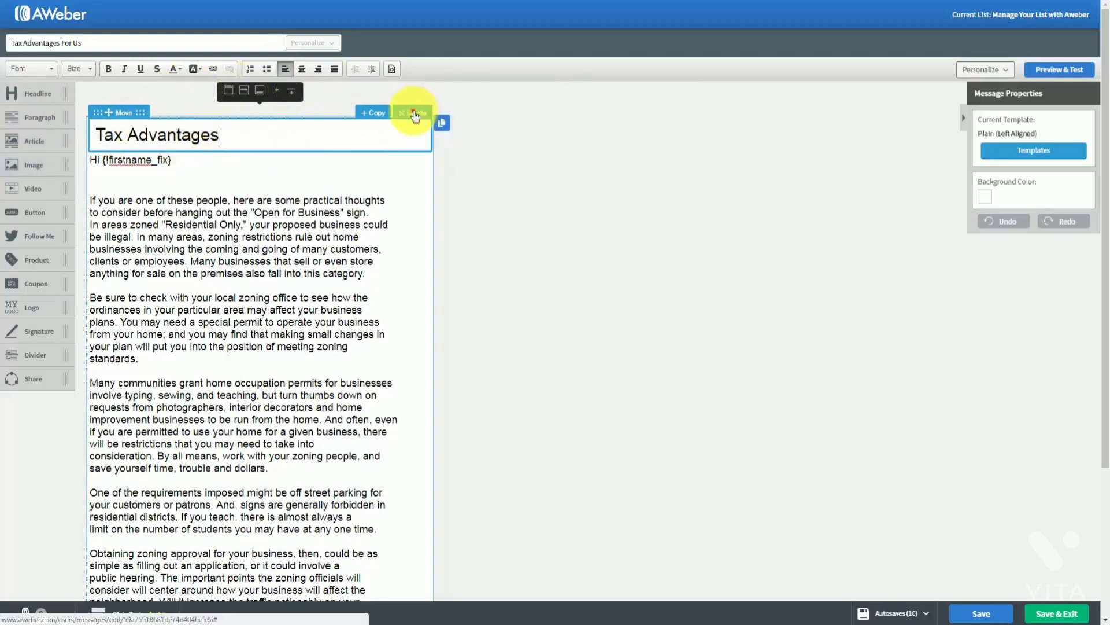
pyautogui.click(414, 113)
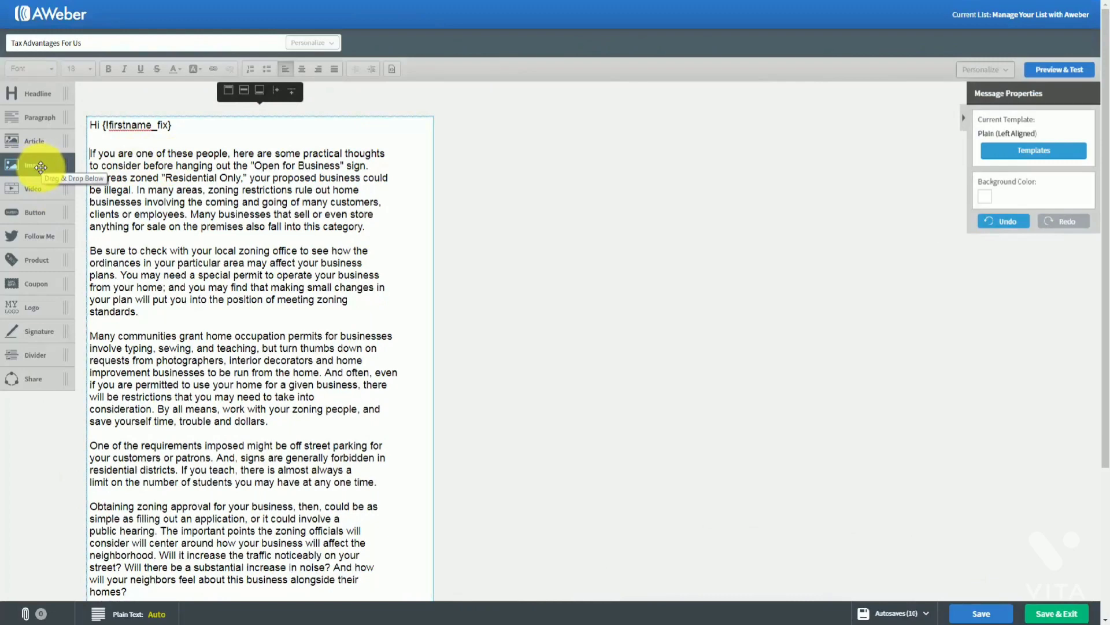
pyautogui.moveTo(39, 167); pyautogui.dragTo(162, 153)
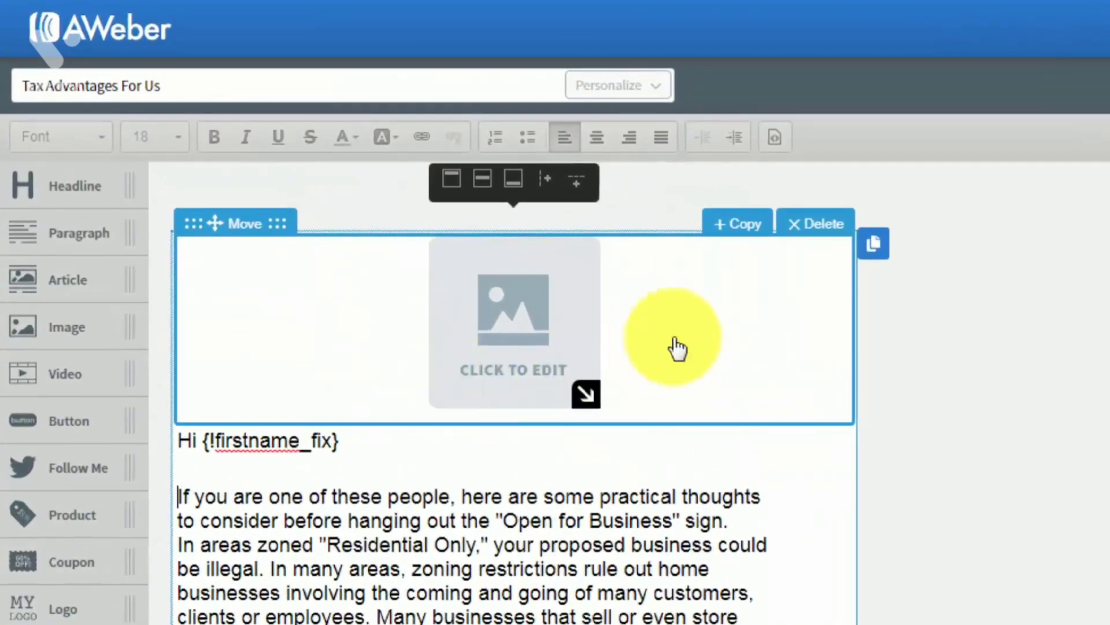
pyautogui.click(806, 231)
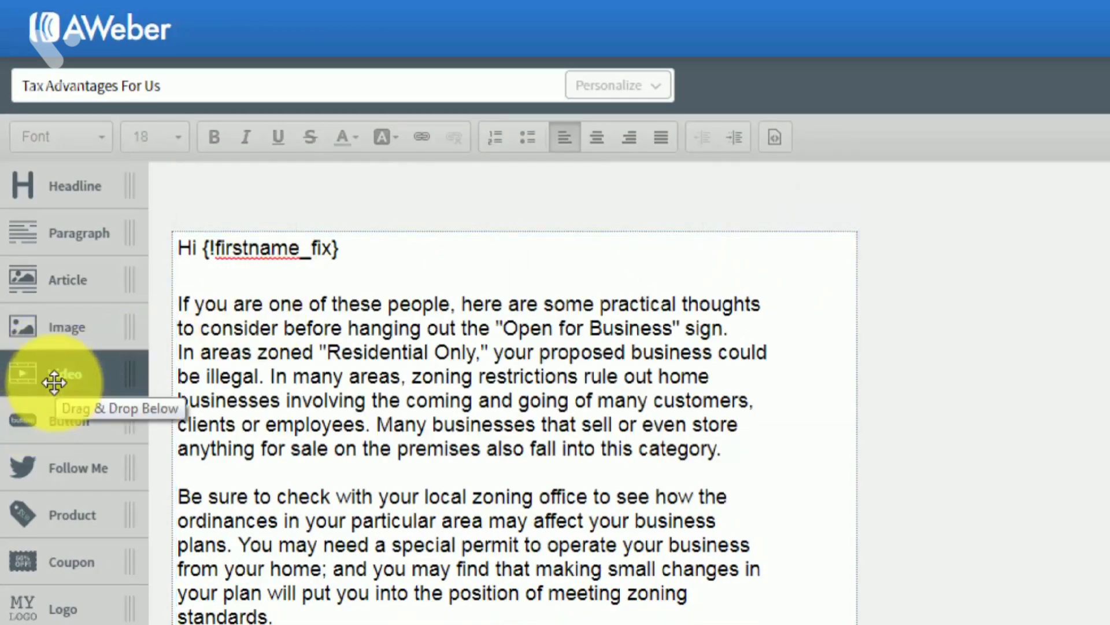
pyautogui.moveTo(54, 382); pyautogui.dragTo(275, 335)
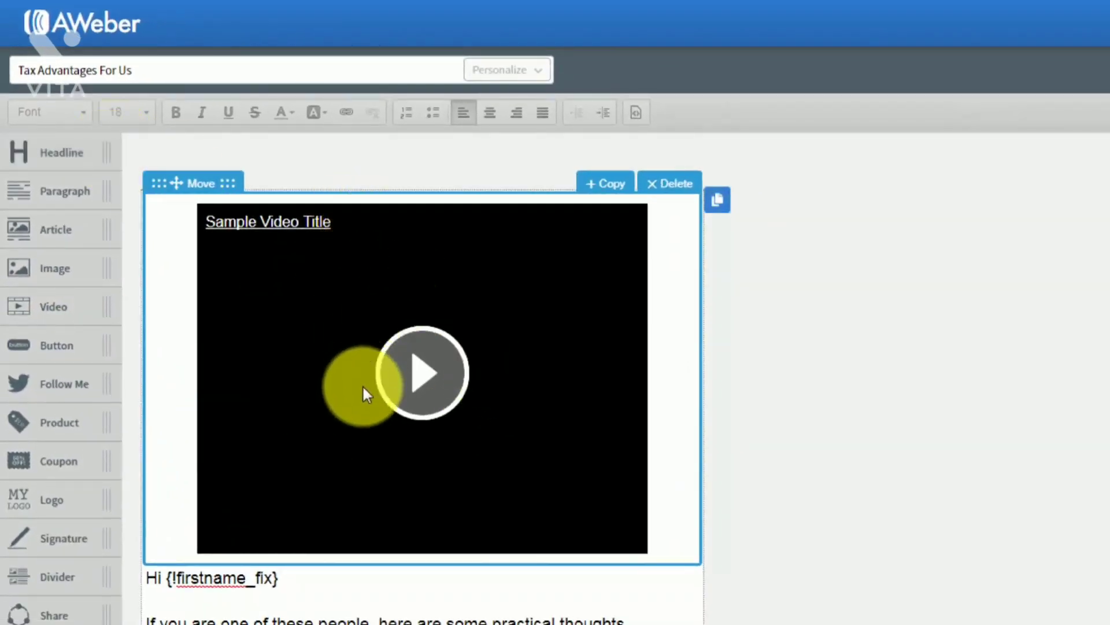
pyautogui.click(404, 313)
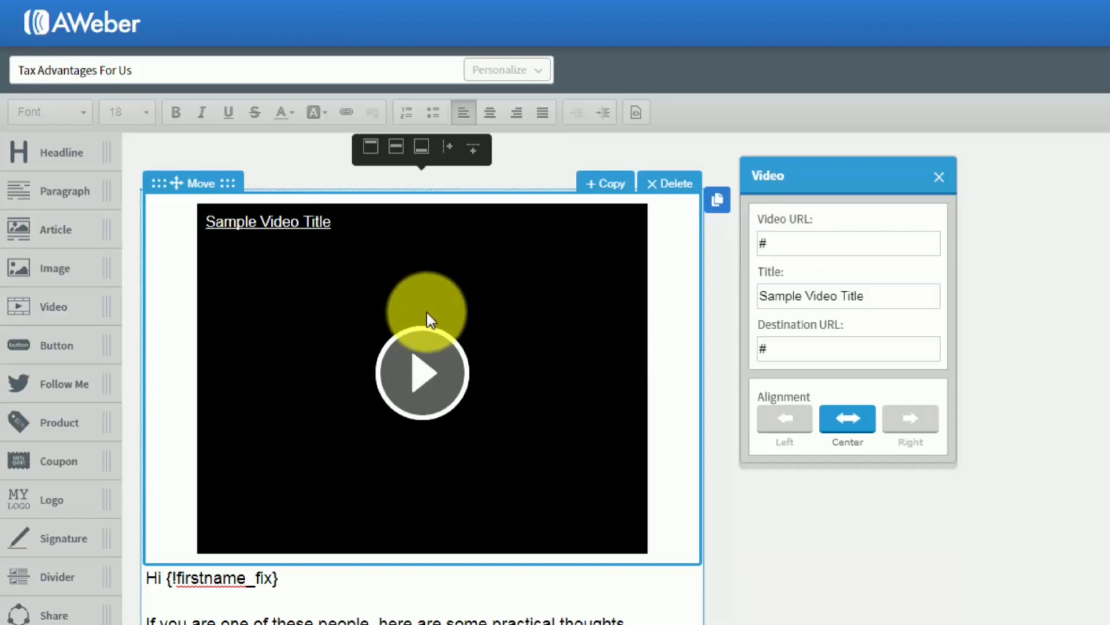
pyautogui.click(913, 271)
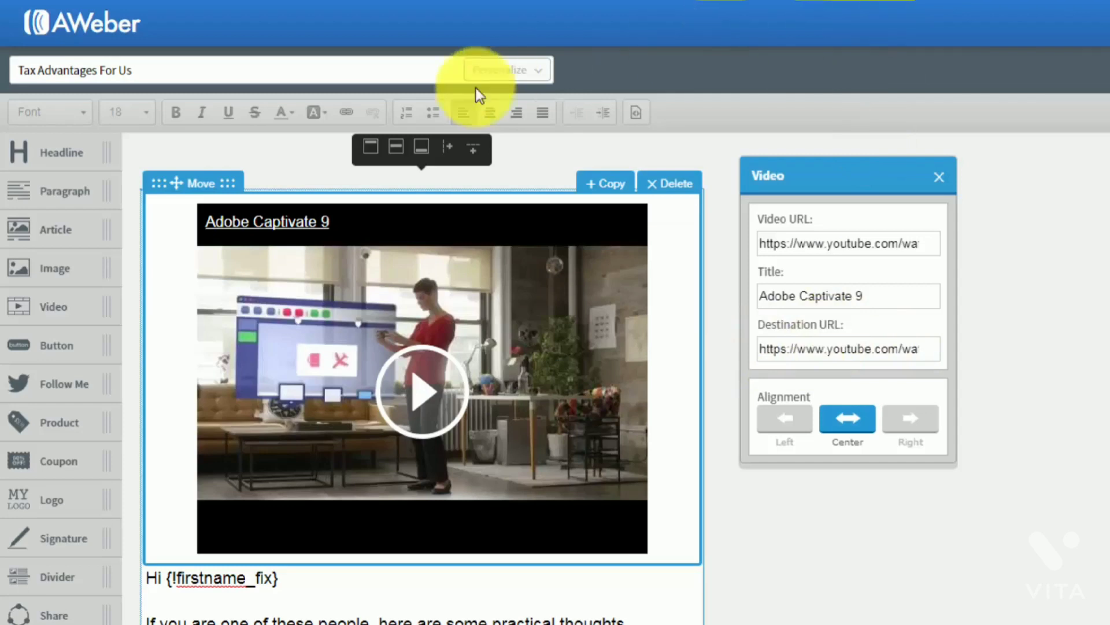
pyautogui.click(662, 185)
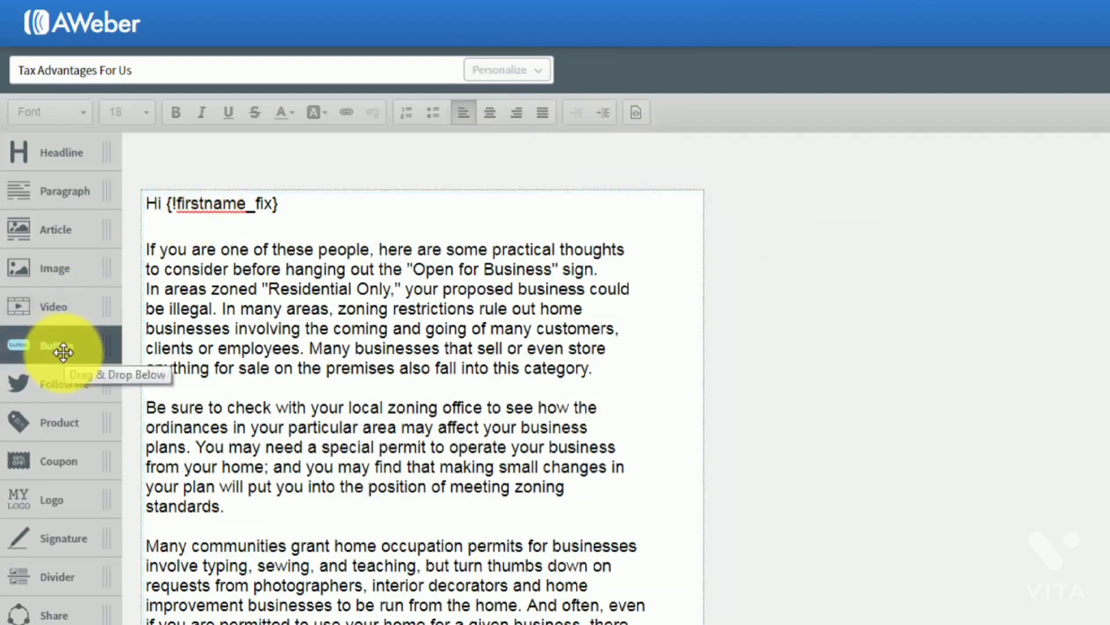
pyautogui.moveTo(59, 347); pyautogui.dragTo(295, 256)
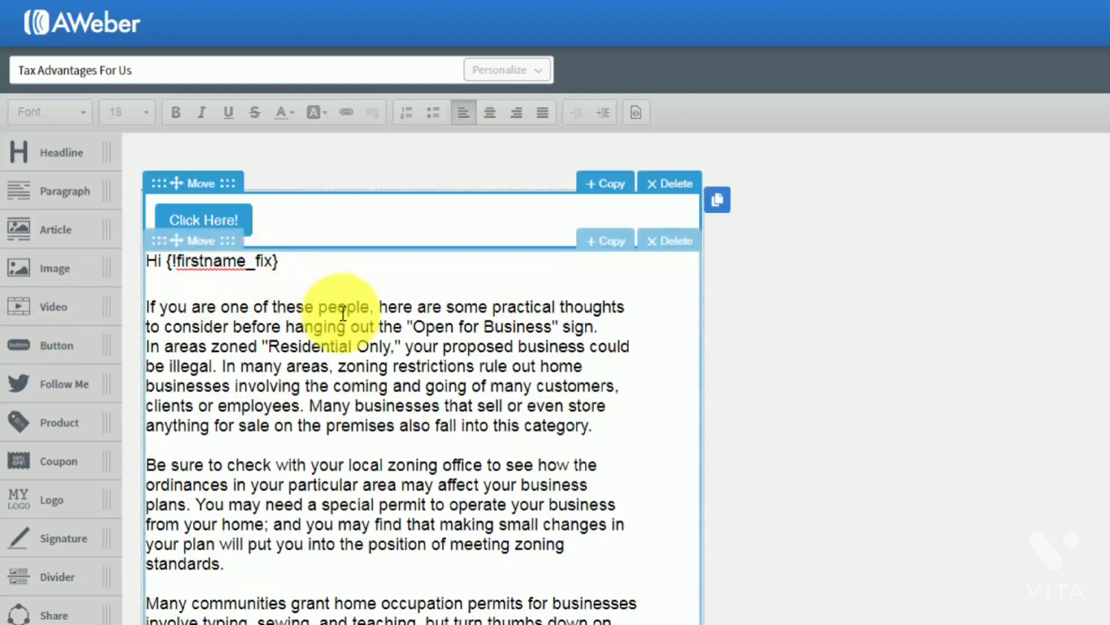
pyautogui.click(219, 220)
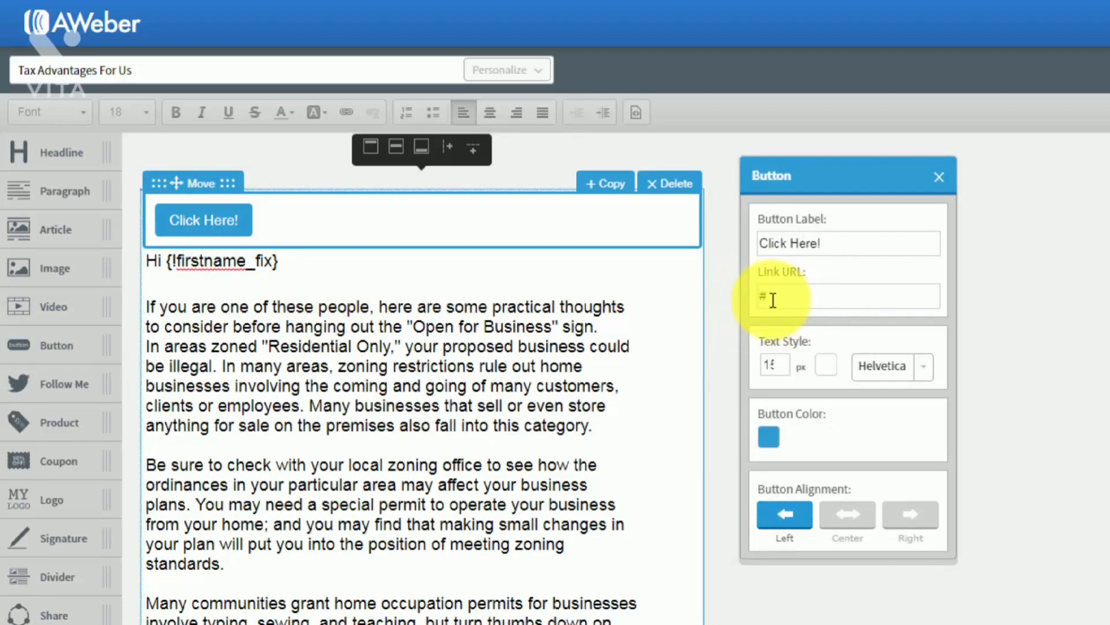
pyautogui.click(940, 179)
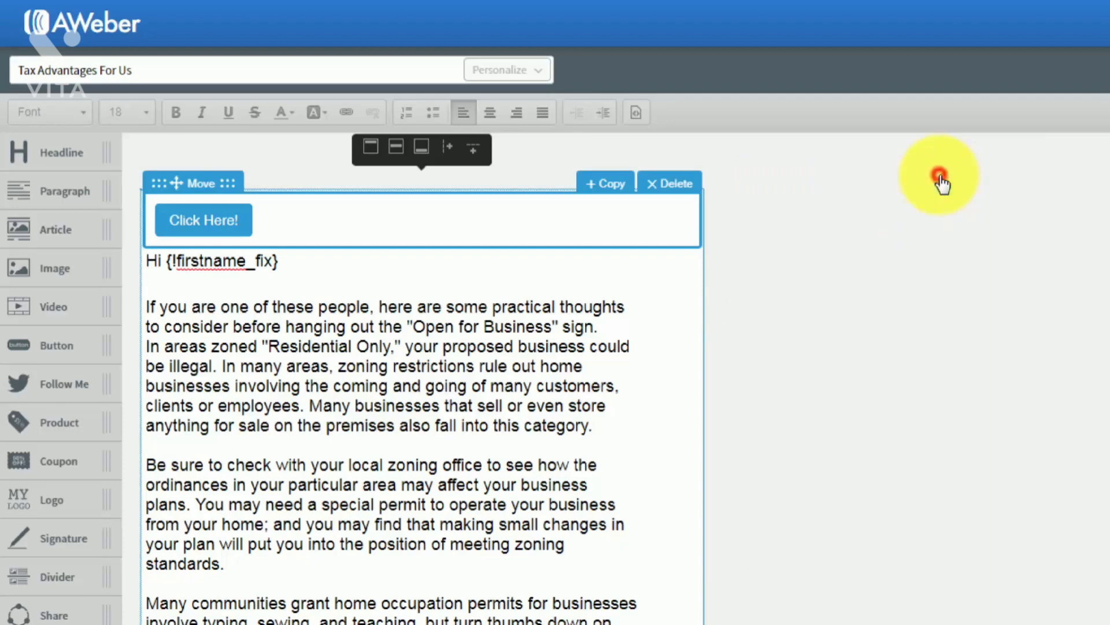
pyautogui.click(671, 184)
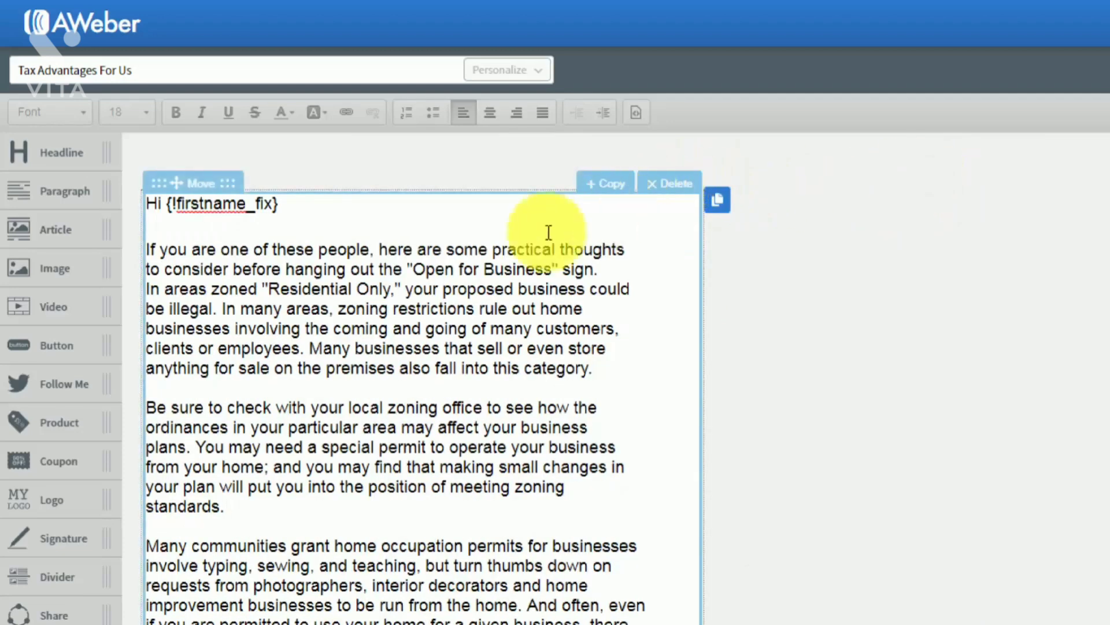
# Drop a Follow block with Facebook and Twitter icons above the greeting and select its icons
pyautogui.moveTo(36, 387); pyautogui.dragTo(162, 243)
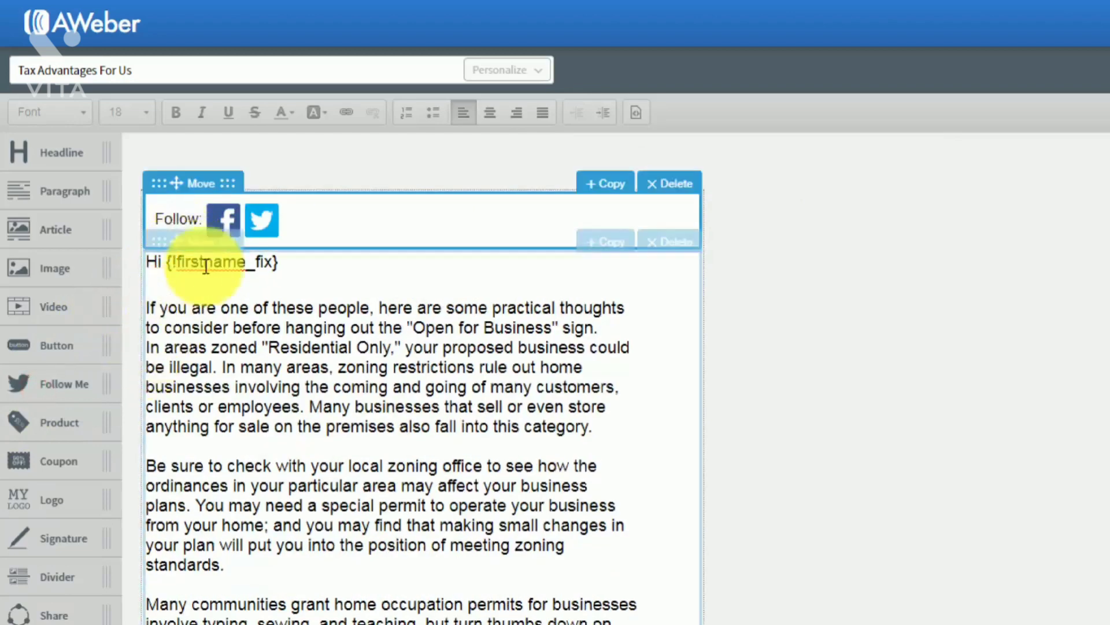
pyautogui.click(225, 221)
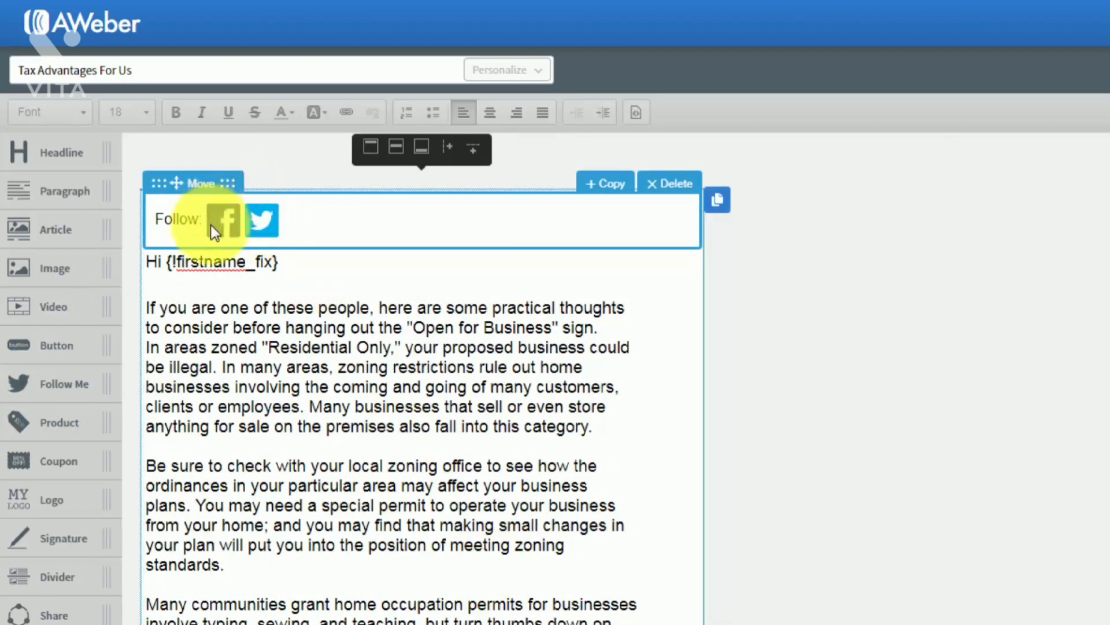
# Replace the Follow block with a product block ($14.00, Buy Now) and review its image and product settings
pyautogui.click(665, 184)
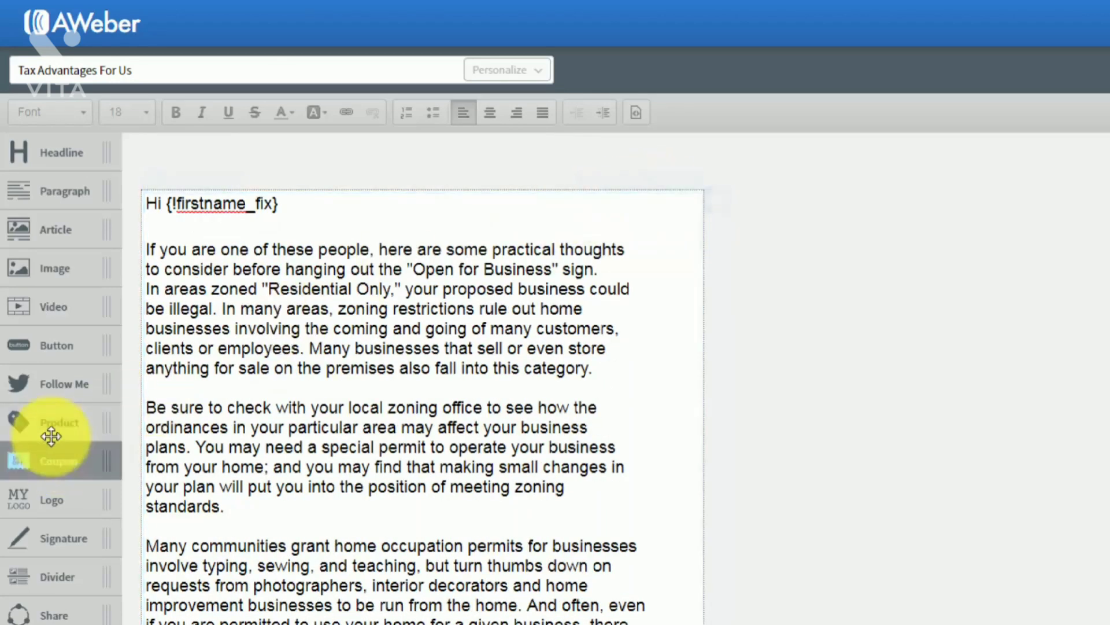
pyautogui.moveTo(50, 431); pyautogui.dragTo(263, 258)
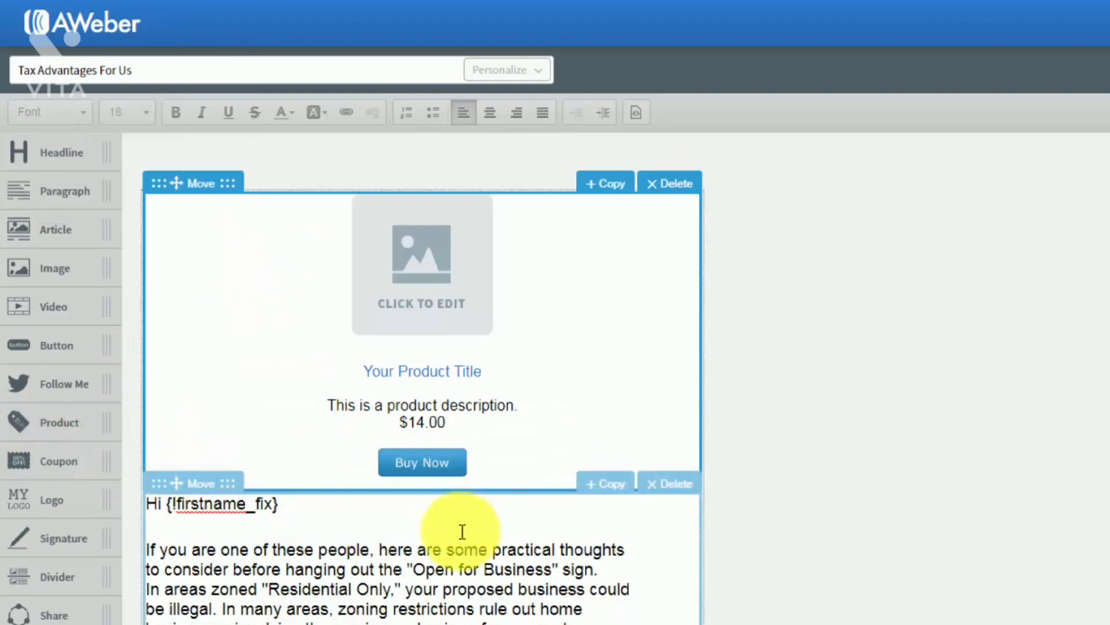
pyautogui.click(423, 299)
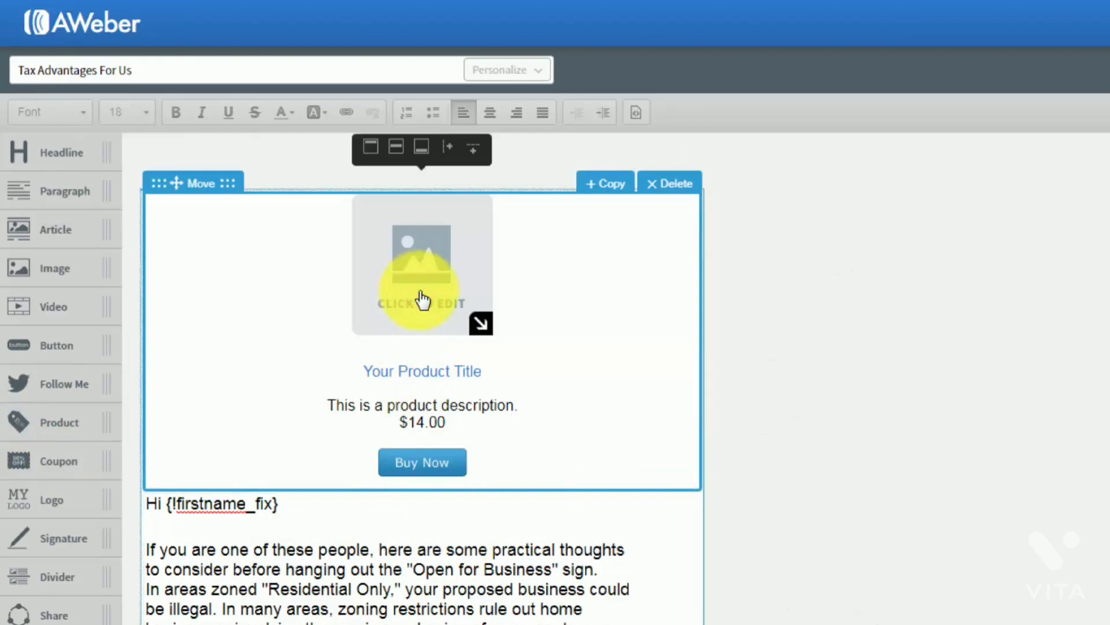
pyautogui.click(415, 294)
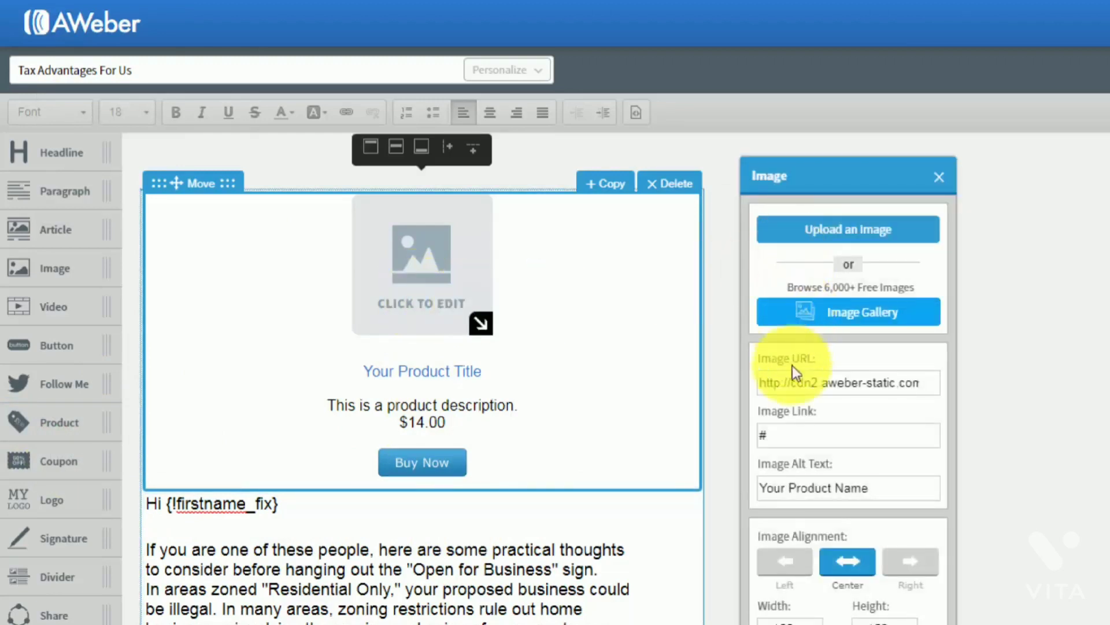
pyautogui.click(937, 178)
pyautogui.click(464, 373)
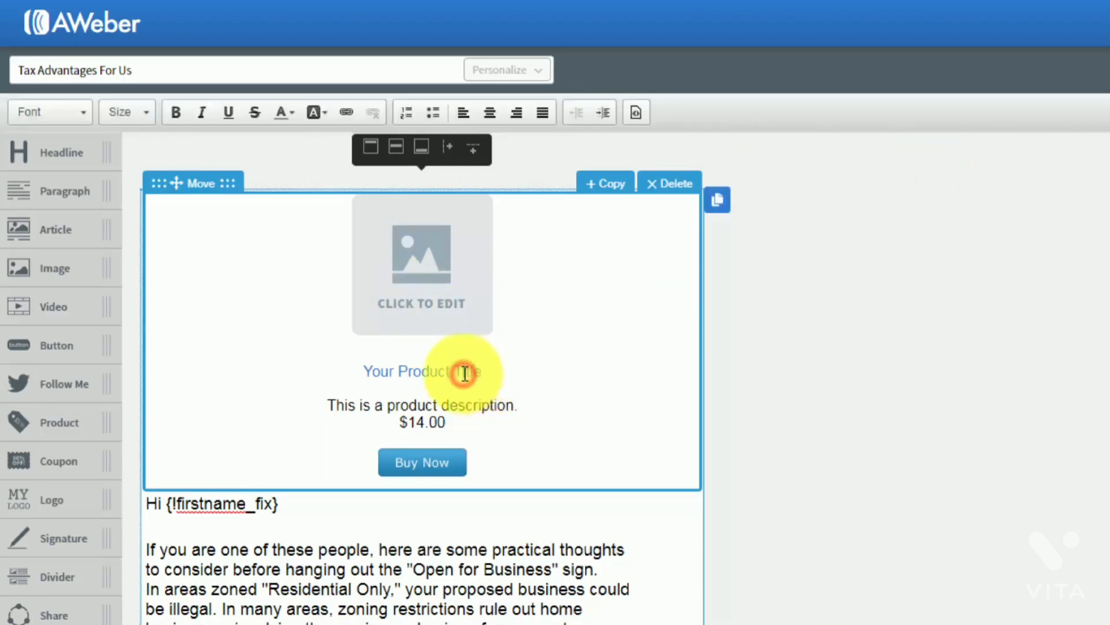
pyautogui.click(432, 459)
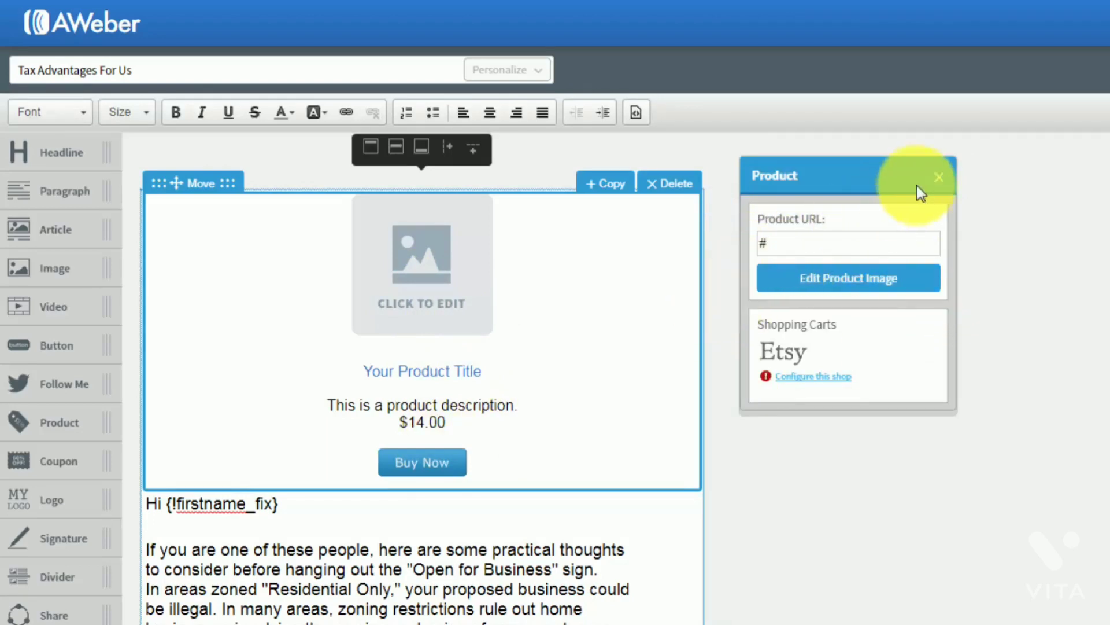
pyautogui.click(937, 177)
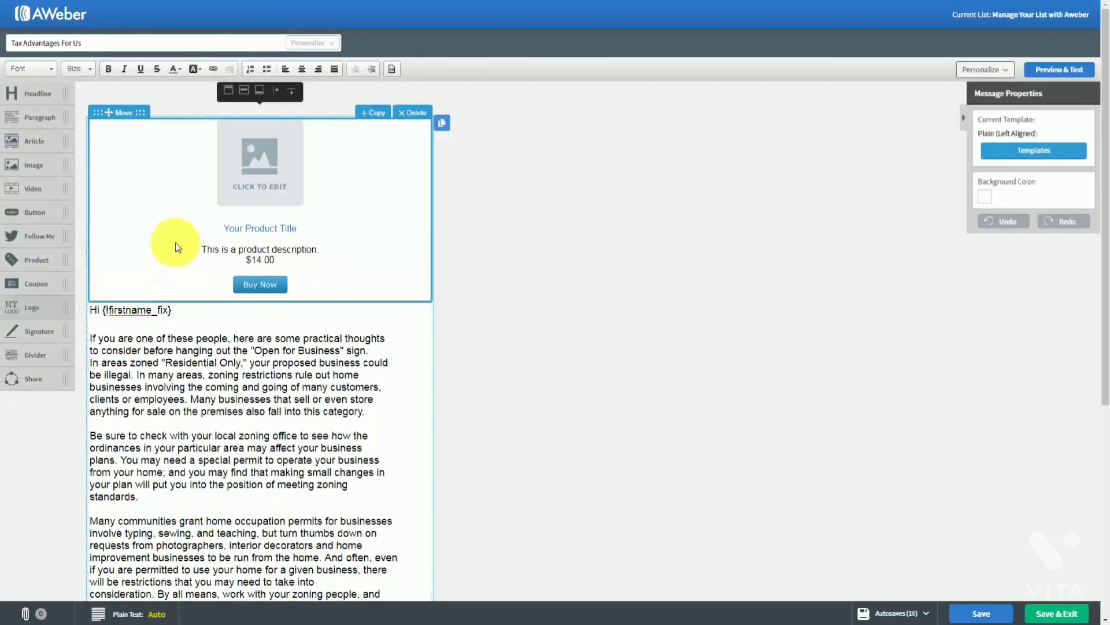
# Delete the product block, then try a coupon block, view its border settings, and remove it
pyautogui.click(411, 114)
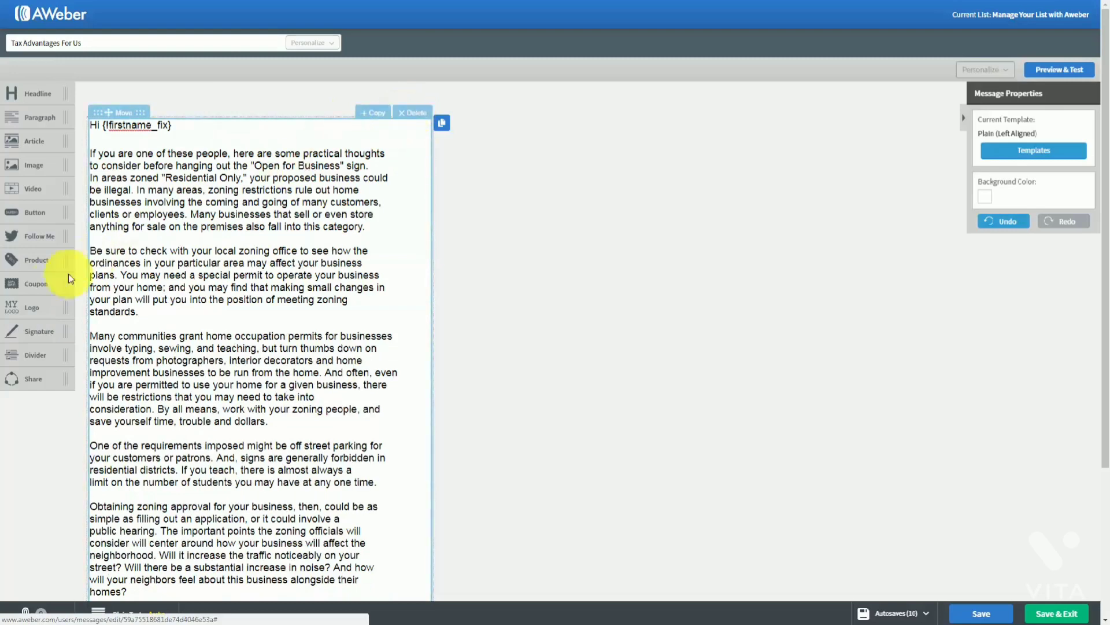
pyautogui.moveTo(78, 282); pyautogui.dragTo(235, 156)
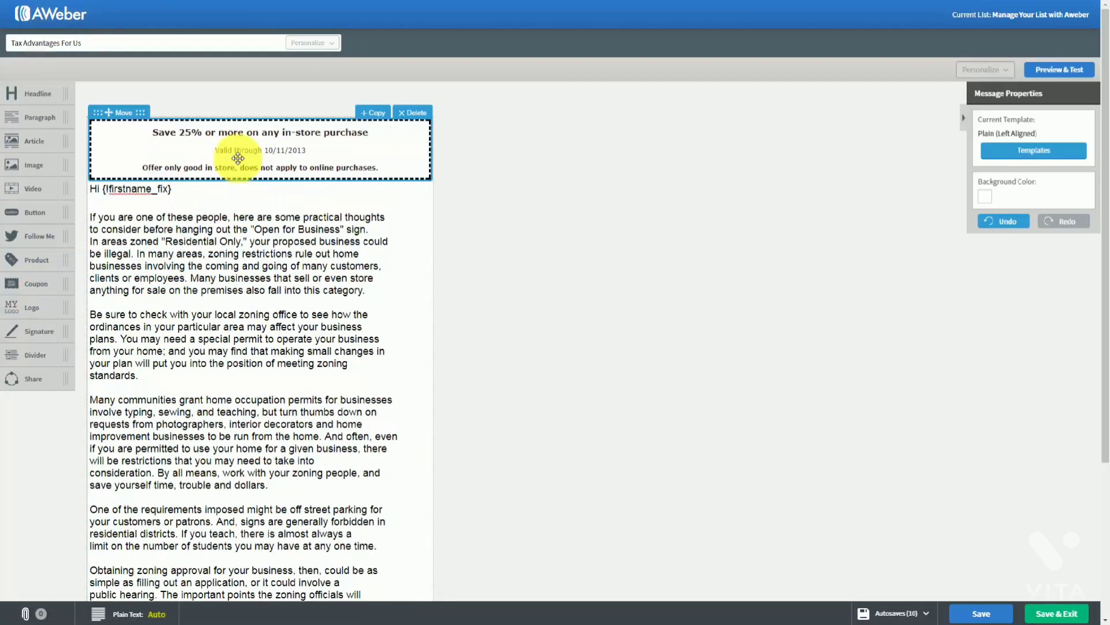
pyautogui.click(264, 150)
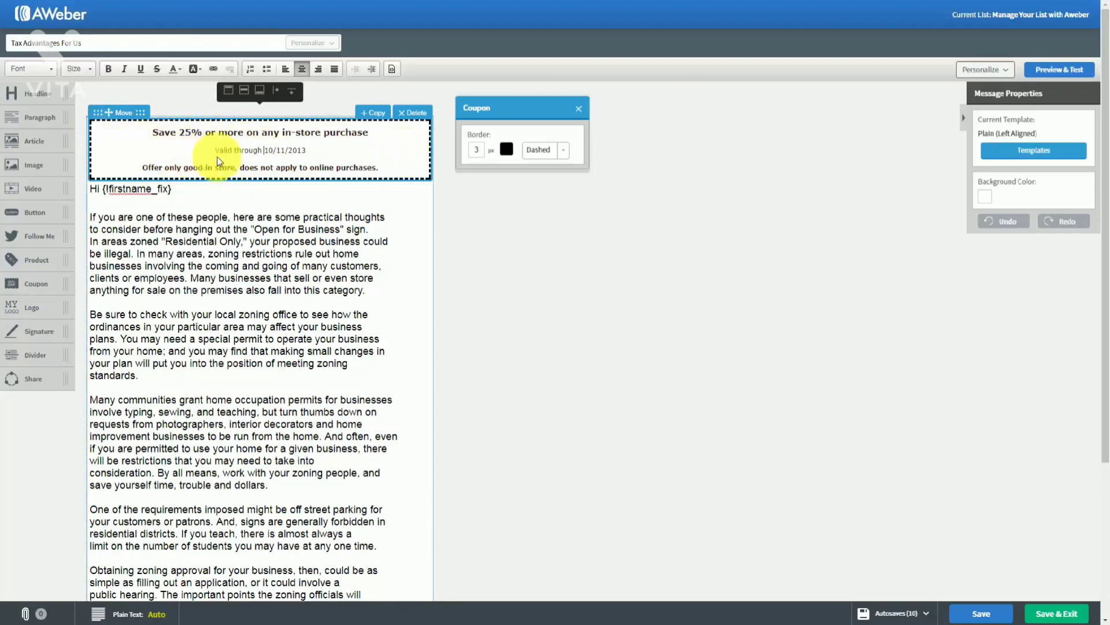
pyautogui.click(578, 109)
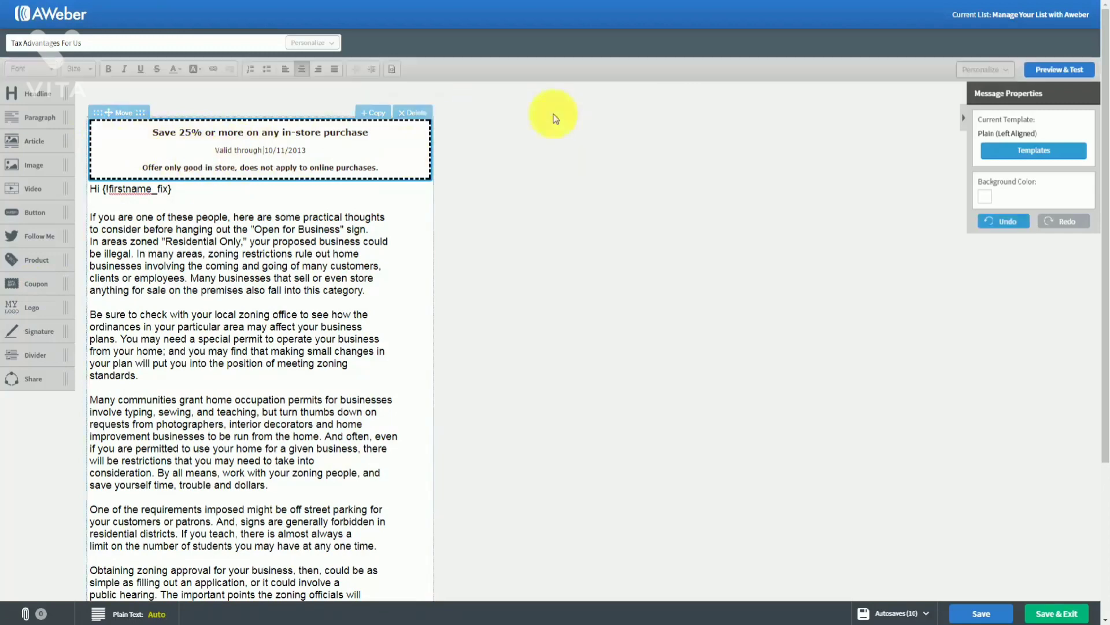
pyautogui.click(405, 113)
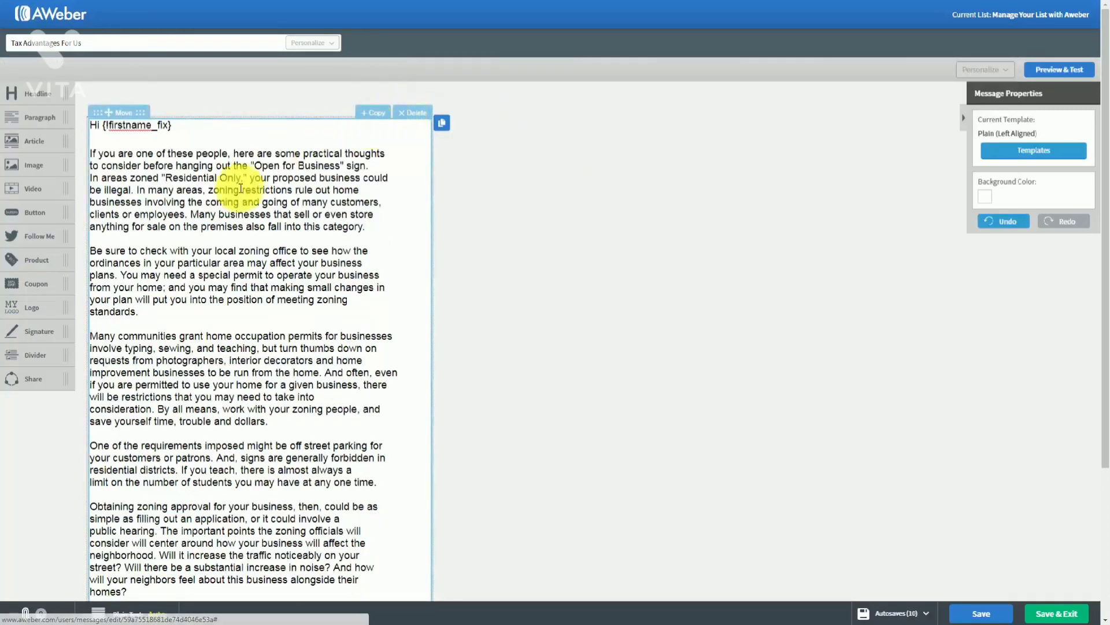
# Add a logo block, shrink it to about 258 × 181 px, check its settings, then delete it
pyautogui.moveTo(30, 313); pyautogui.dragTo(141, 173)
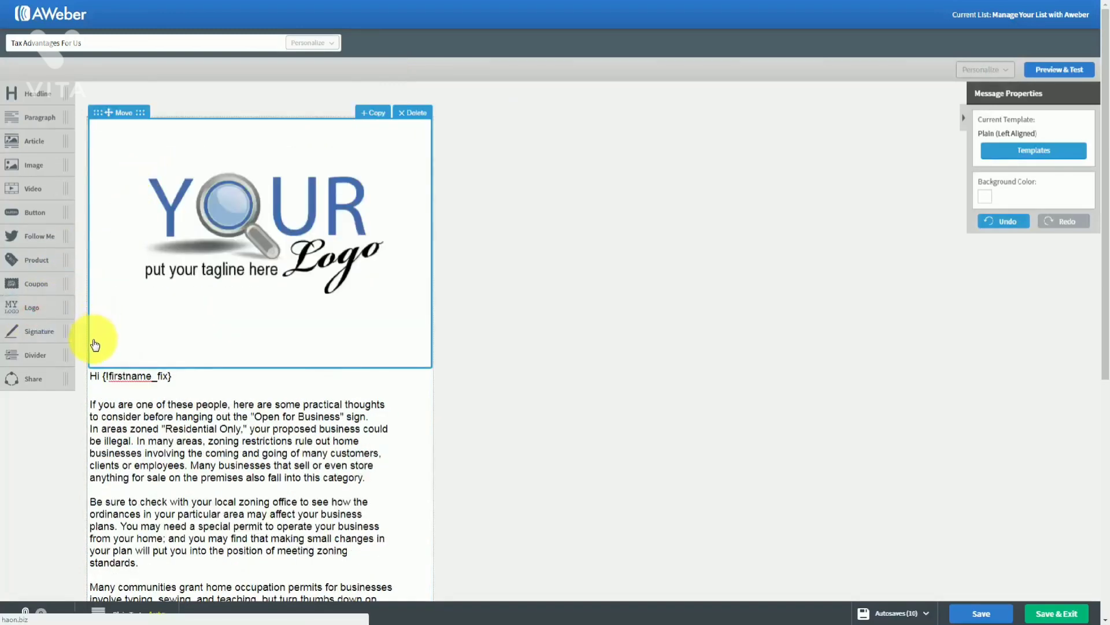
pyautogui.click(256, 239)
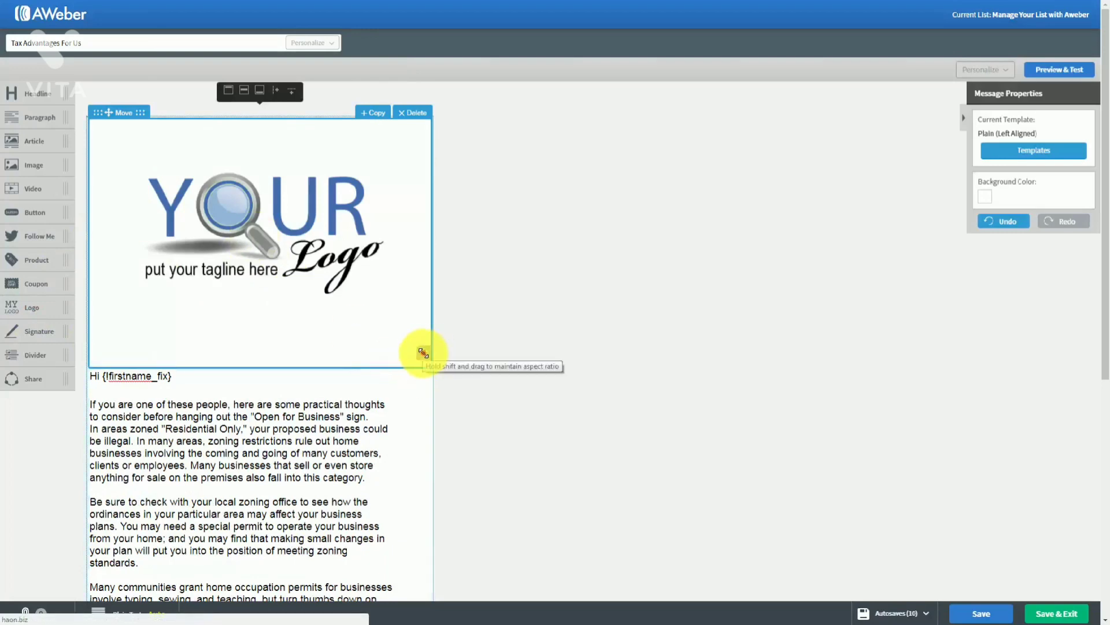
pyautogui.moveTo(422, 354); pyautogui.dragTo(271, 223)
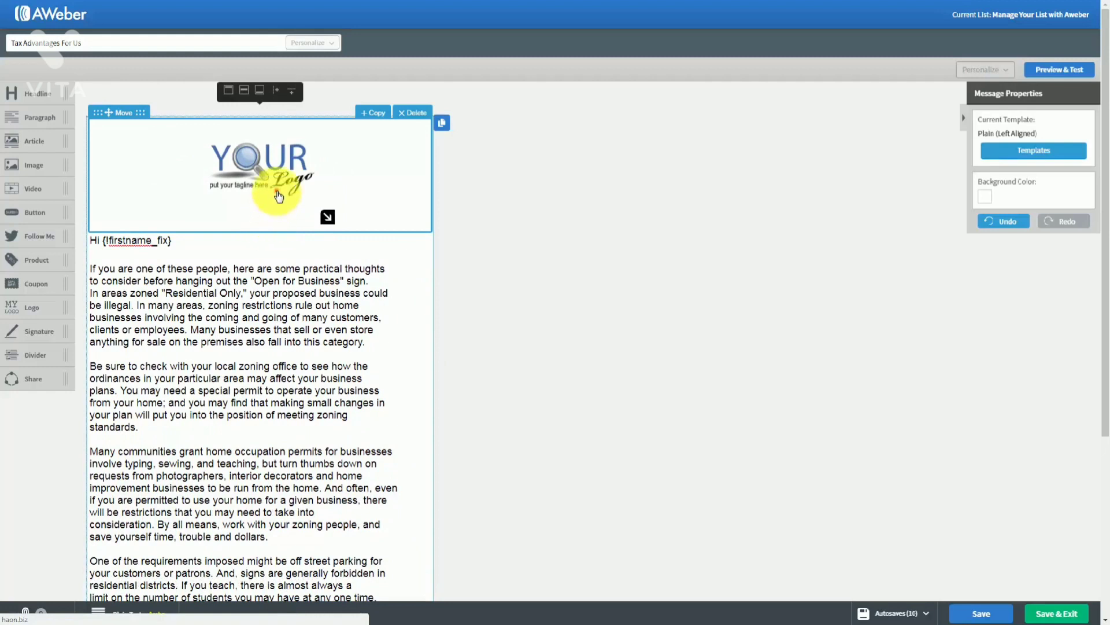
pyautogui.click(276, 191)
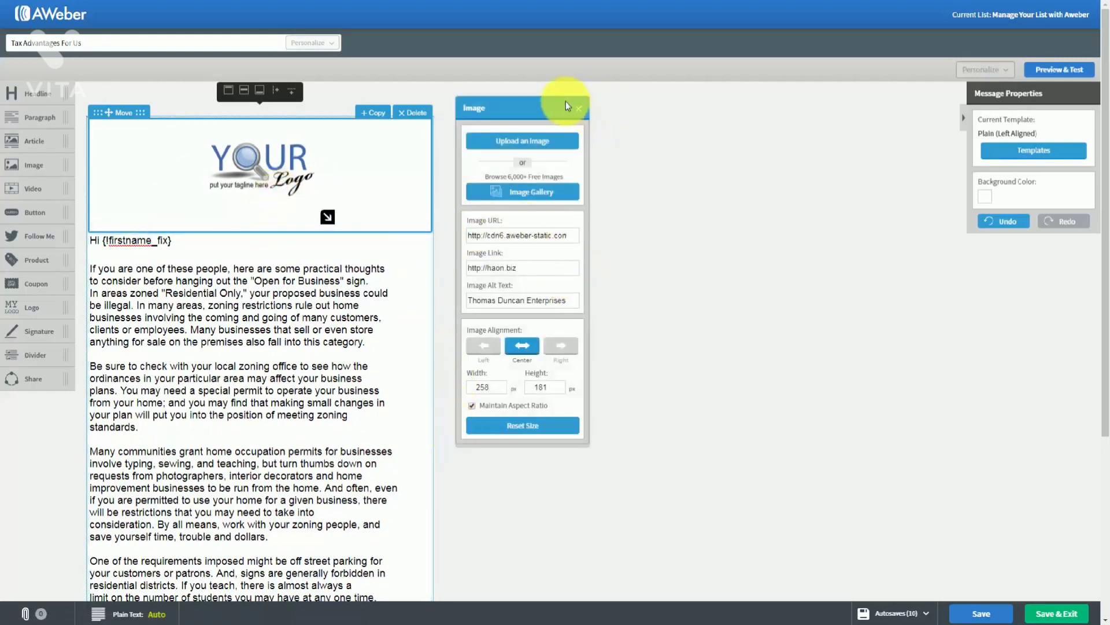
pyautogui.click(578, 110)
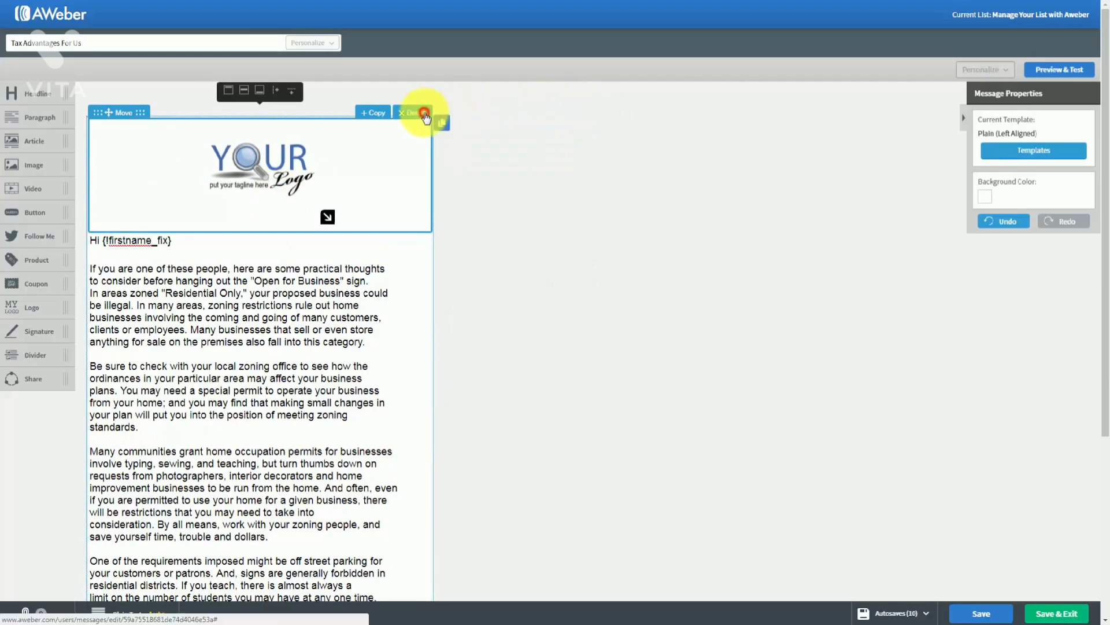
pyautogui.click(425, 114)
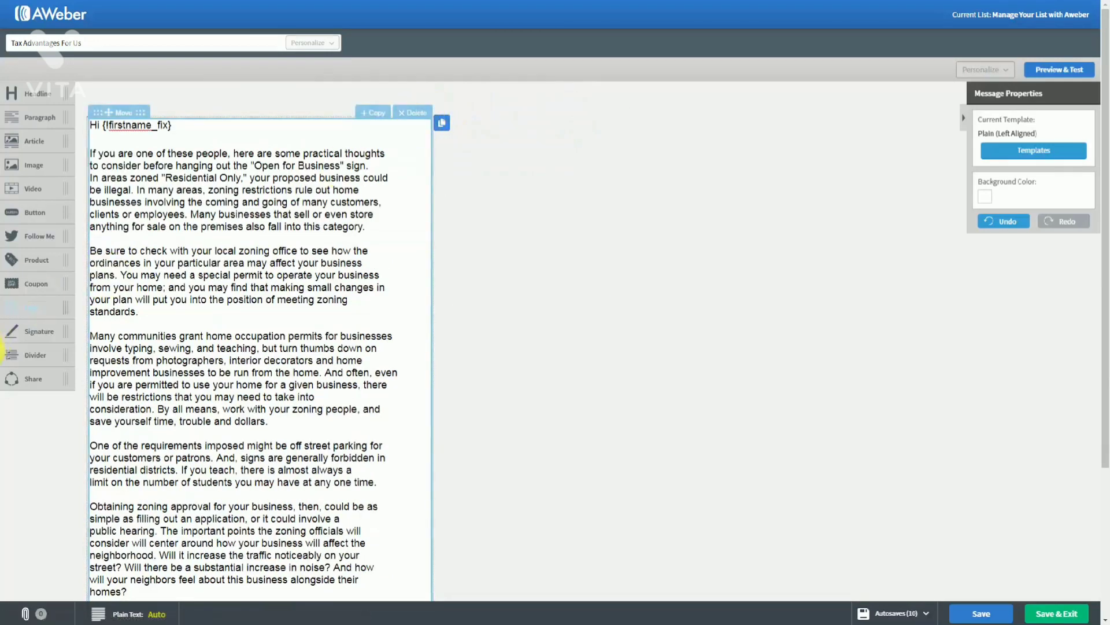
# Add a signature block below the email text, then delete it
pyautogui.scroll(-2, 225, 332)
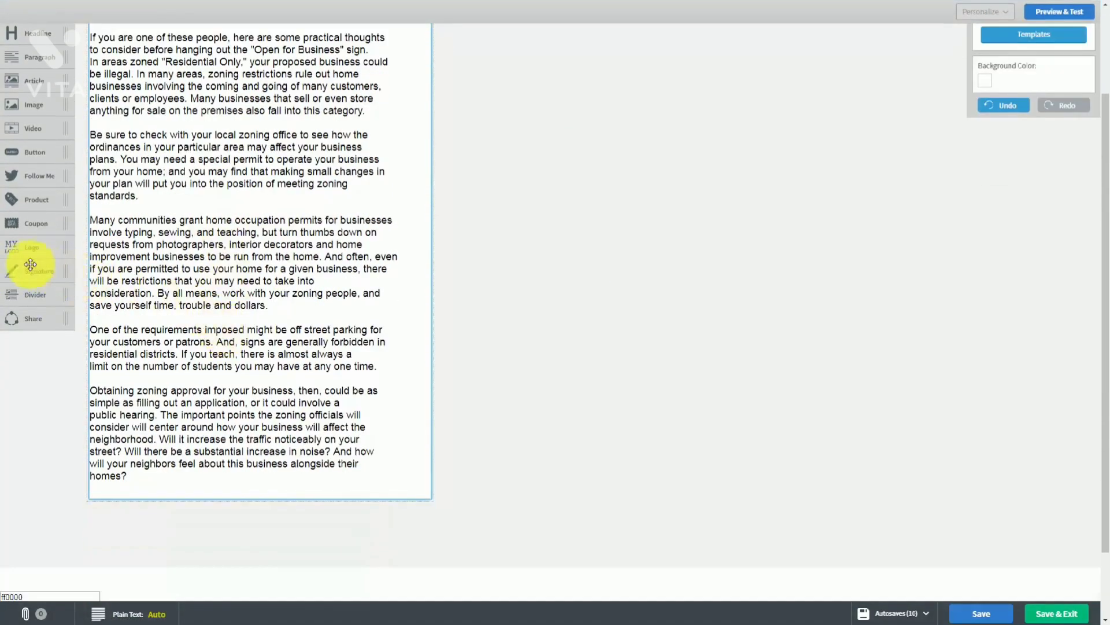
pyautogui.moveTo(23, 269)
pyautogui.mouseDown()
pyautogui.moveTo(99, 342)
pyautogui.moveTo(157, 466)
pyautogui.mouseUp()
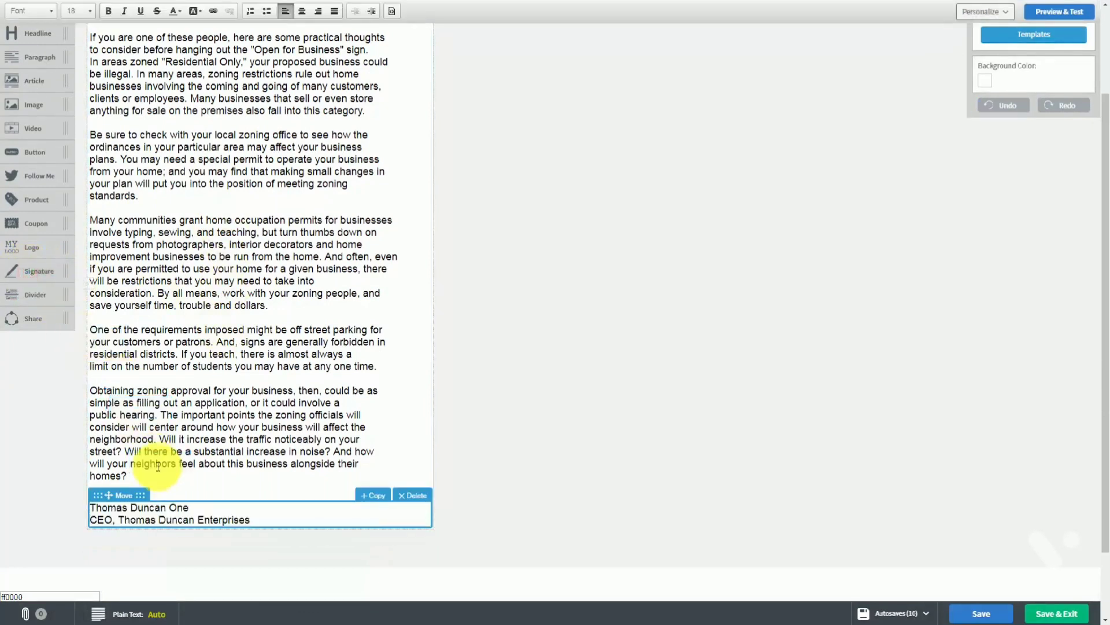
pyautogui.click(411, 496)
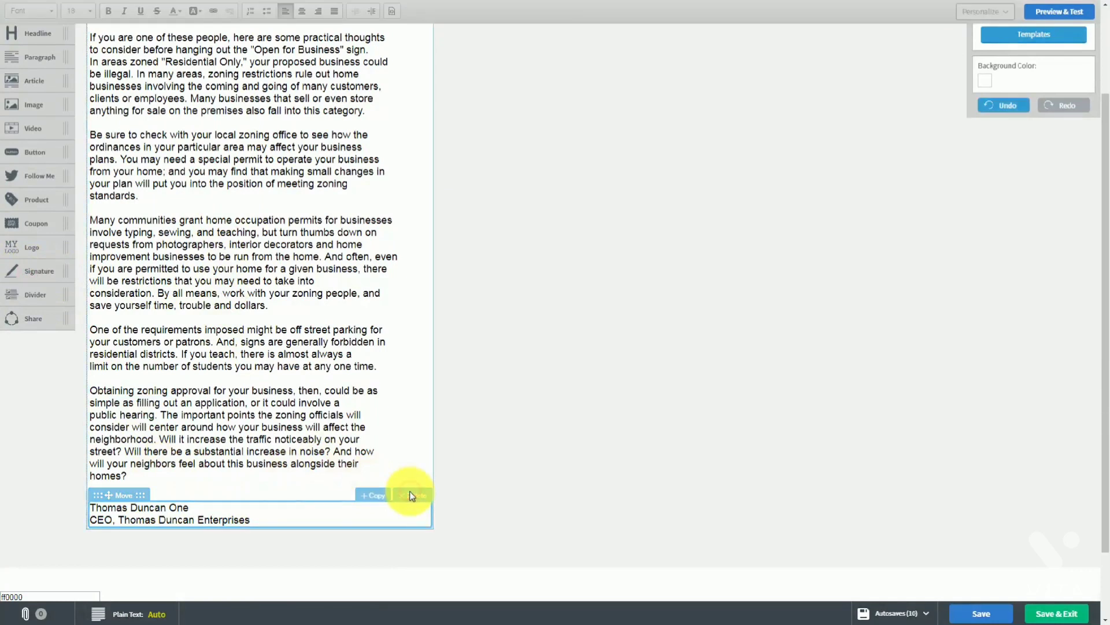
pyautogui.click(411, 496)
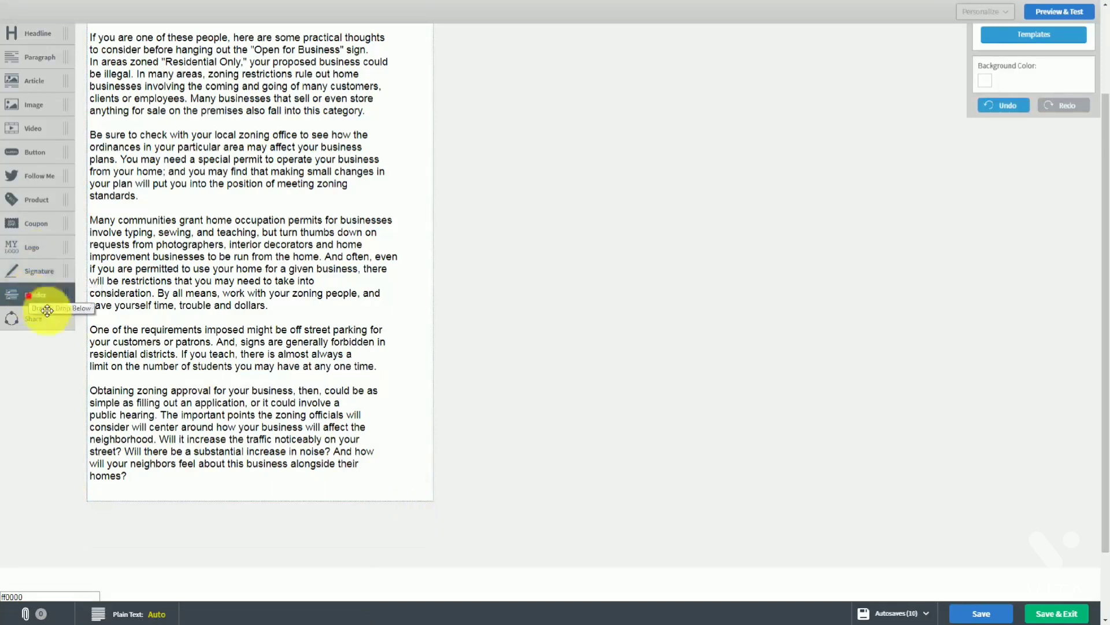
# Add and remove a divider, then place a Share block with social links below the text
pyautogui.moveTo(29, 295); pyautogui.dragTo(123, 393)
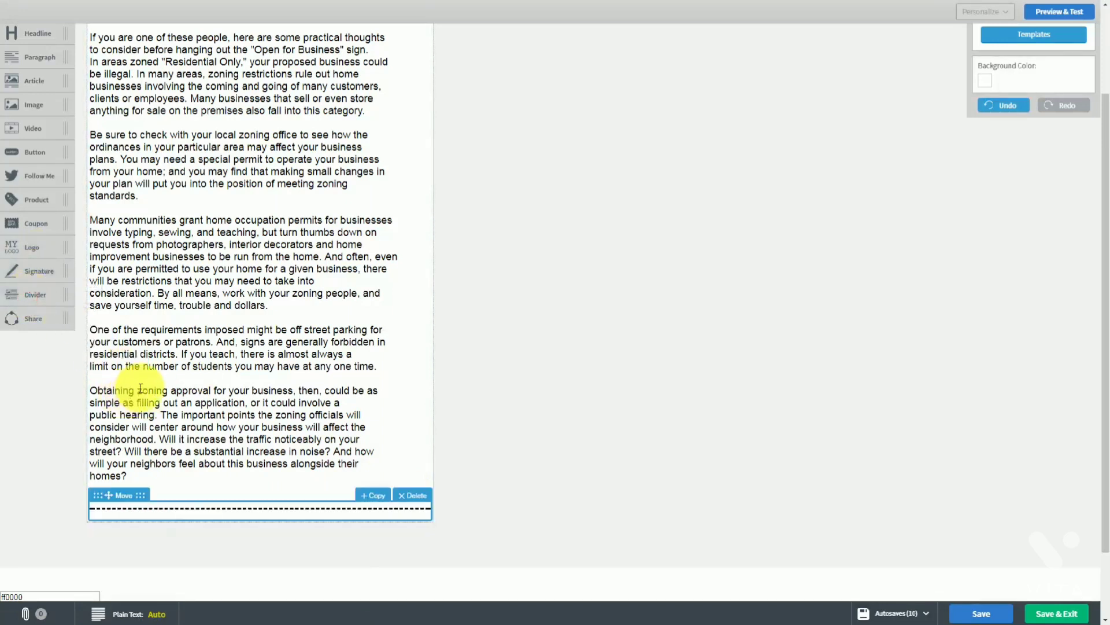
pyautogui.click(406, 495)
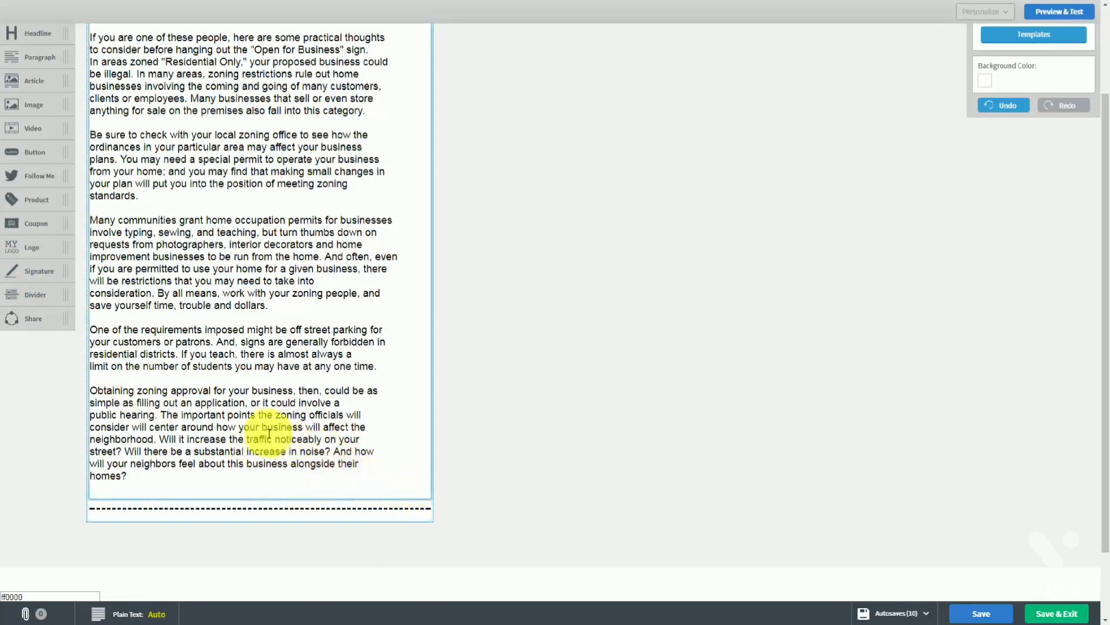
pyautogui.scroll(1, 264, 431)
pyautogui.scroll(-1, 295, 421)
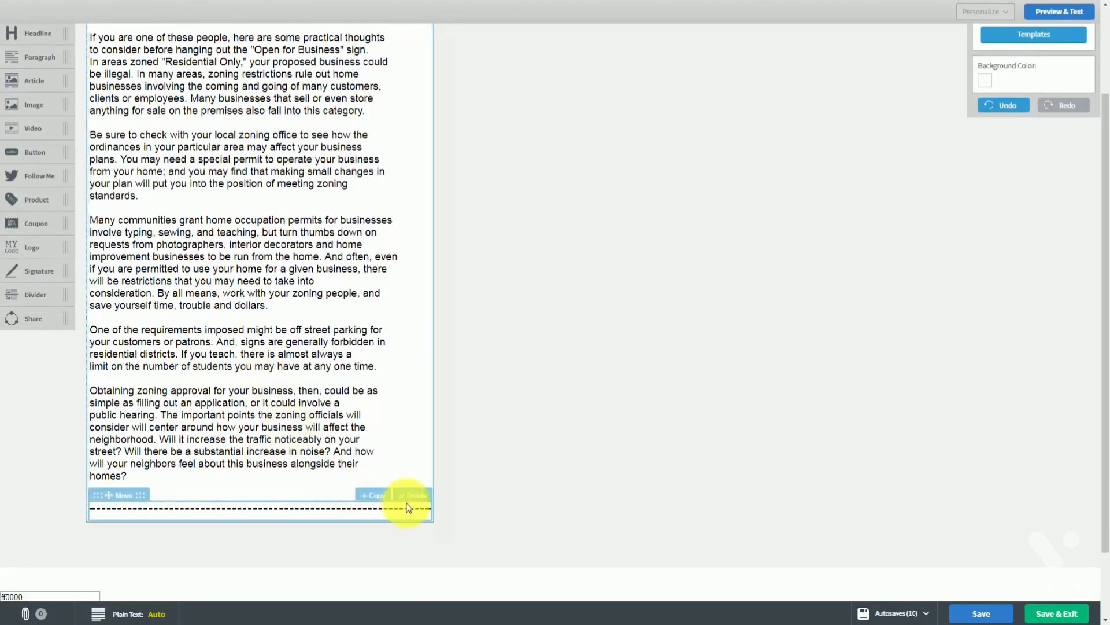
pyautogui.click(411, 496)
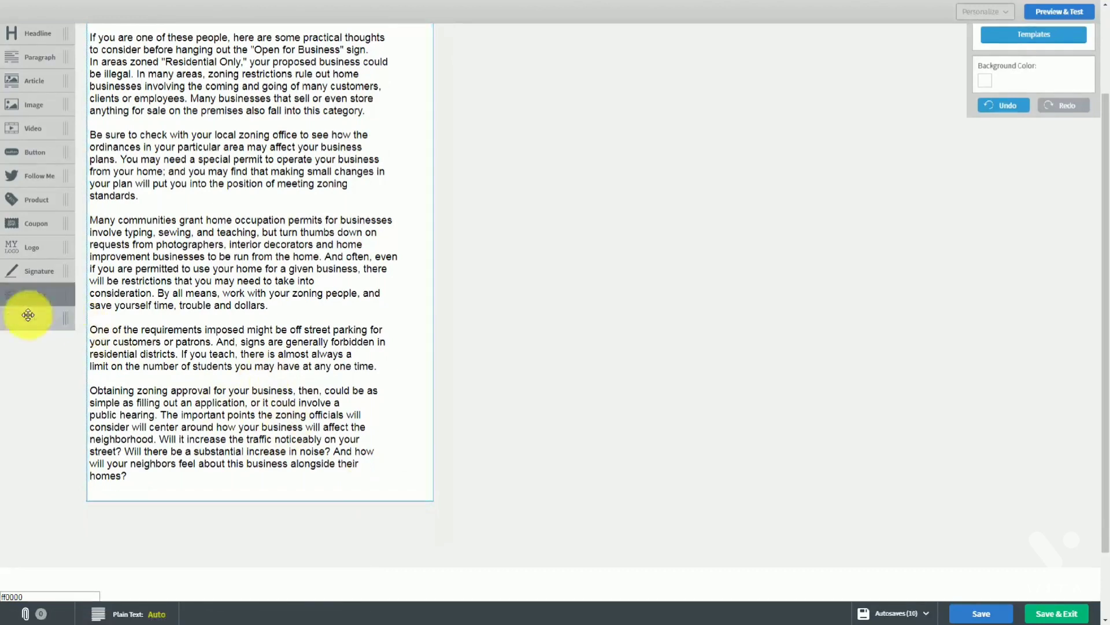
pyautogui.moveTo(25, 320); pyautogui.dragTo(185, 520)
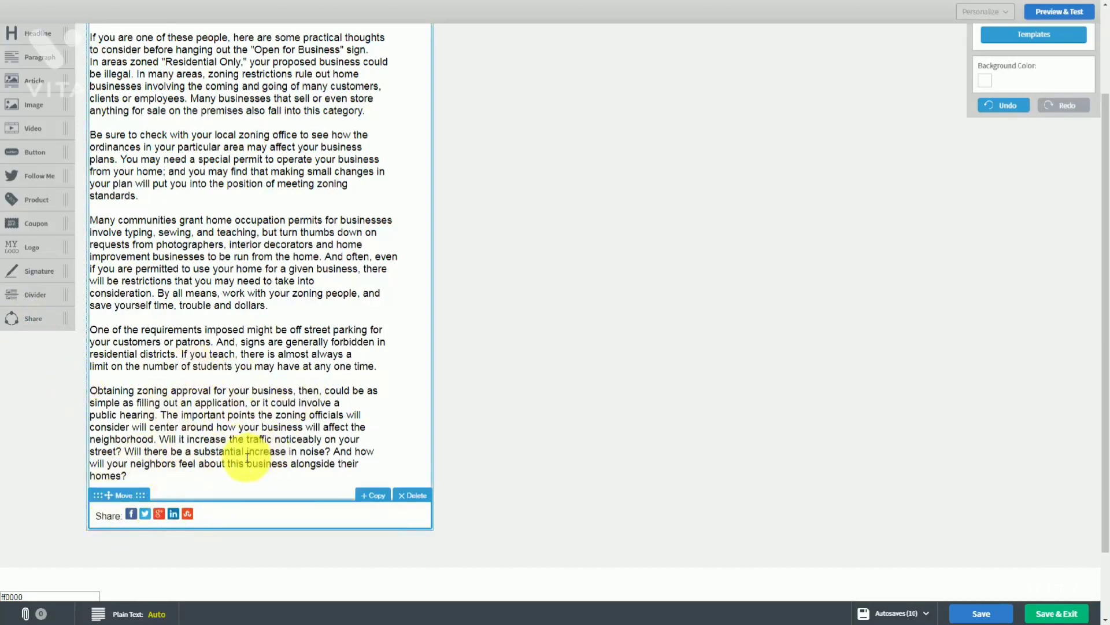
pyautogui.scroll(3, 398, 301)
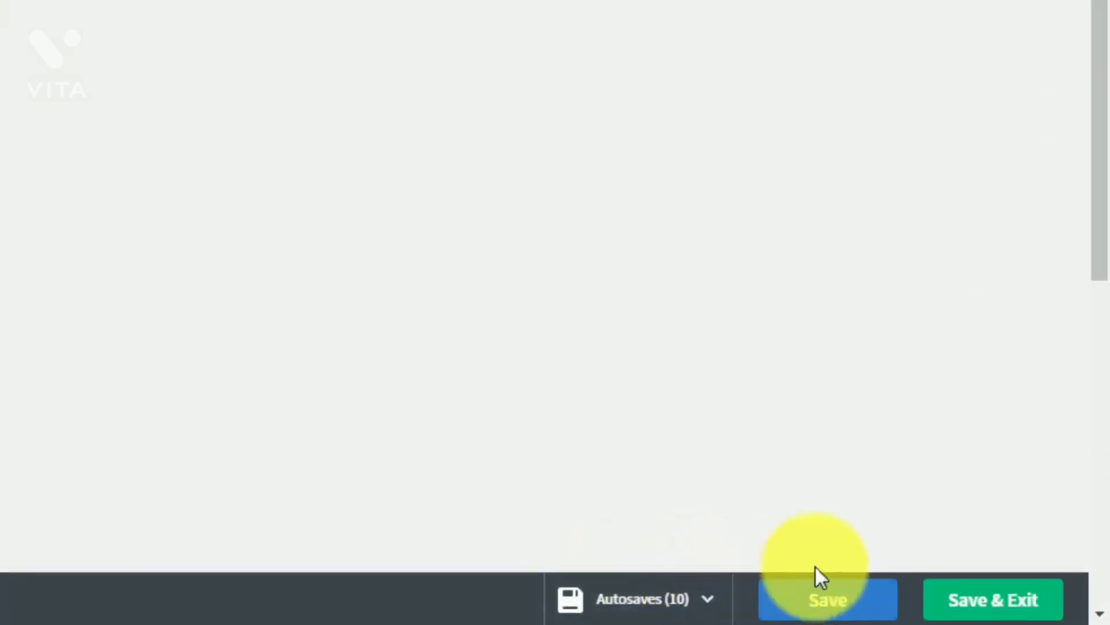
# Review the autosaved versions of Tax Advantages For Us, then close the autosave list
pyautogui.click(707, 606)
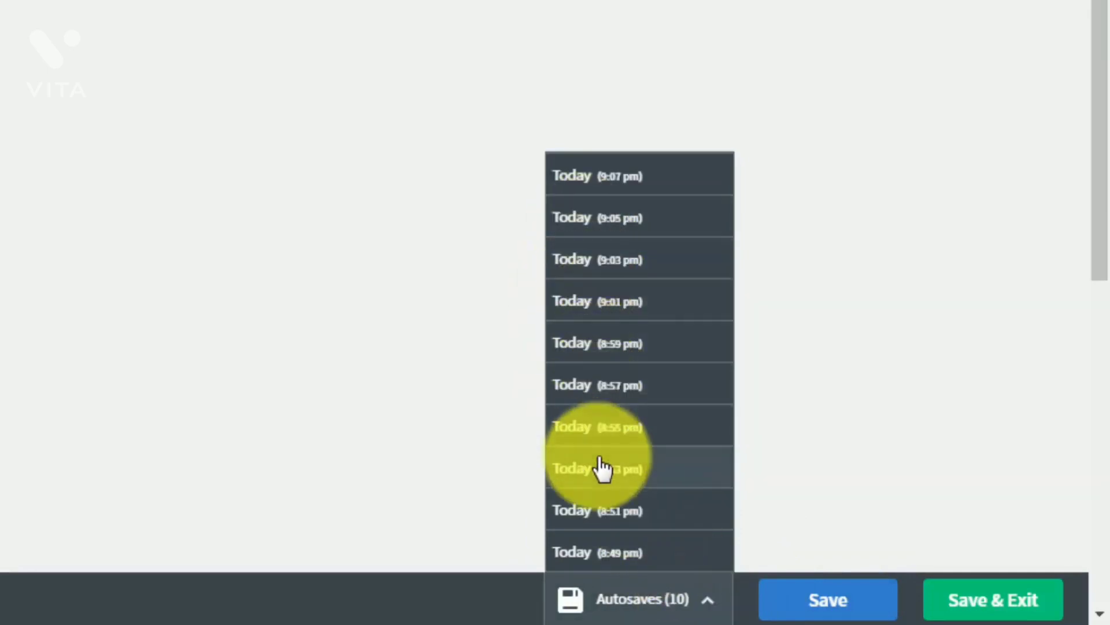
pyautogui.click(883, 429)
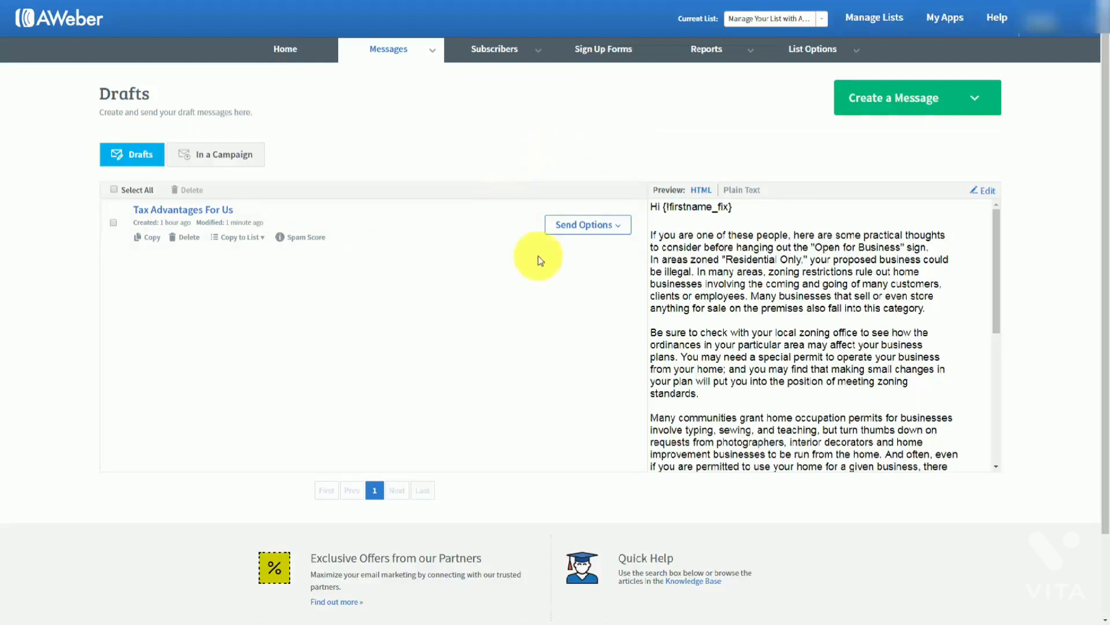
# Make the Tax Advantages For Us draft follow-up message 1, sent immediately
pyautogui.click(620, 230)
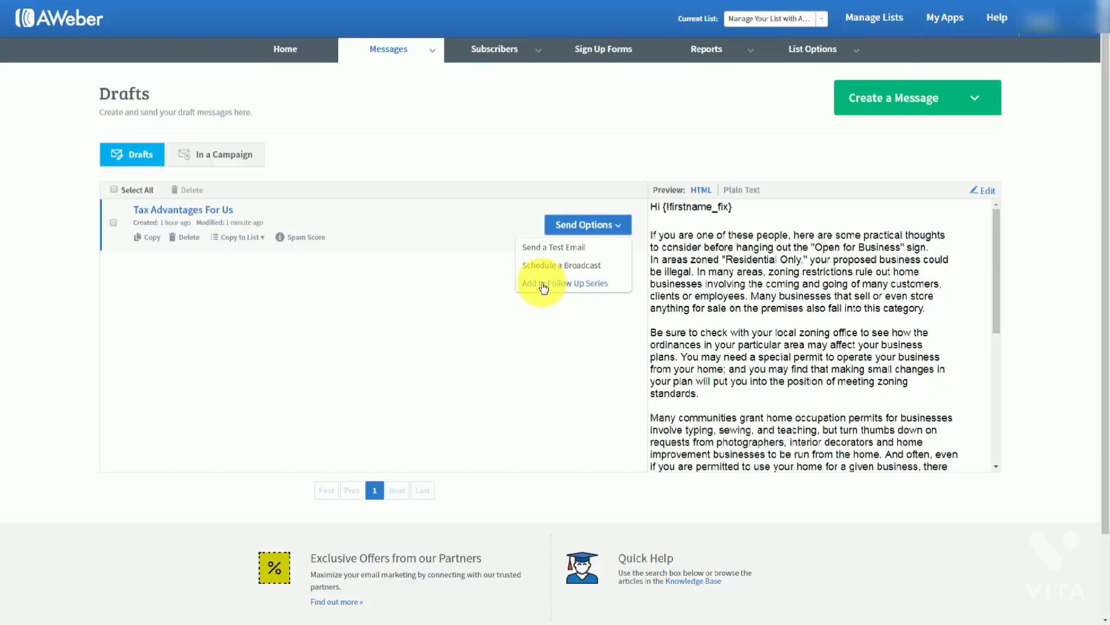
pyautogui.click(544, 284)
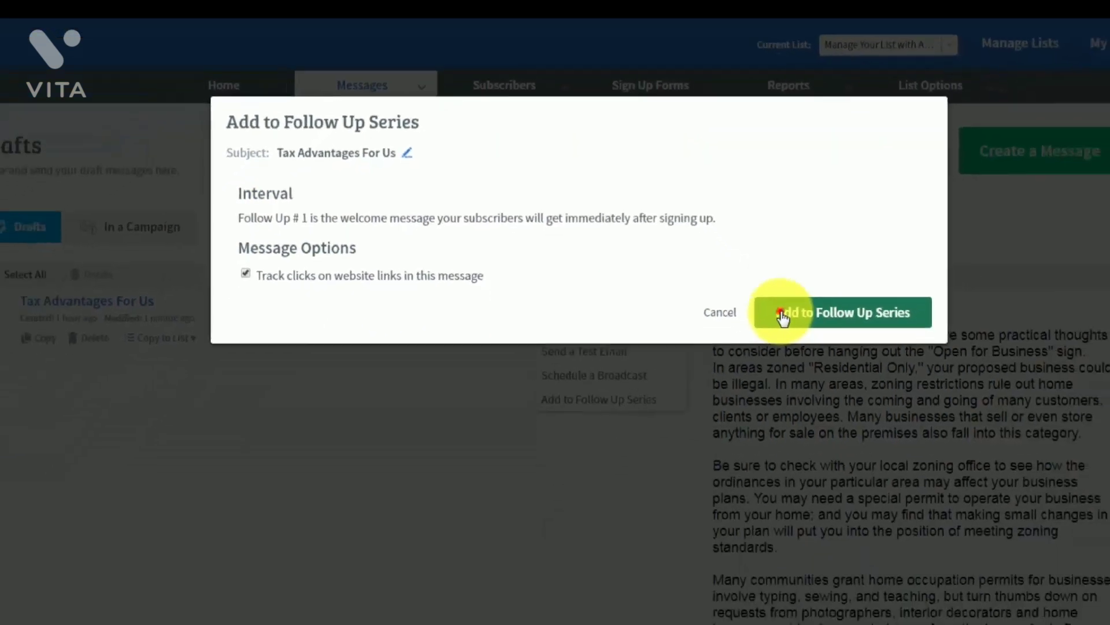
pyautogui.click(883, 441)
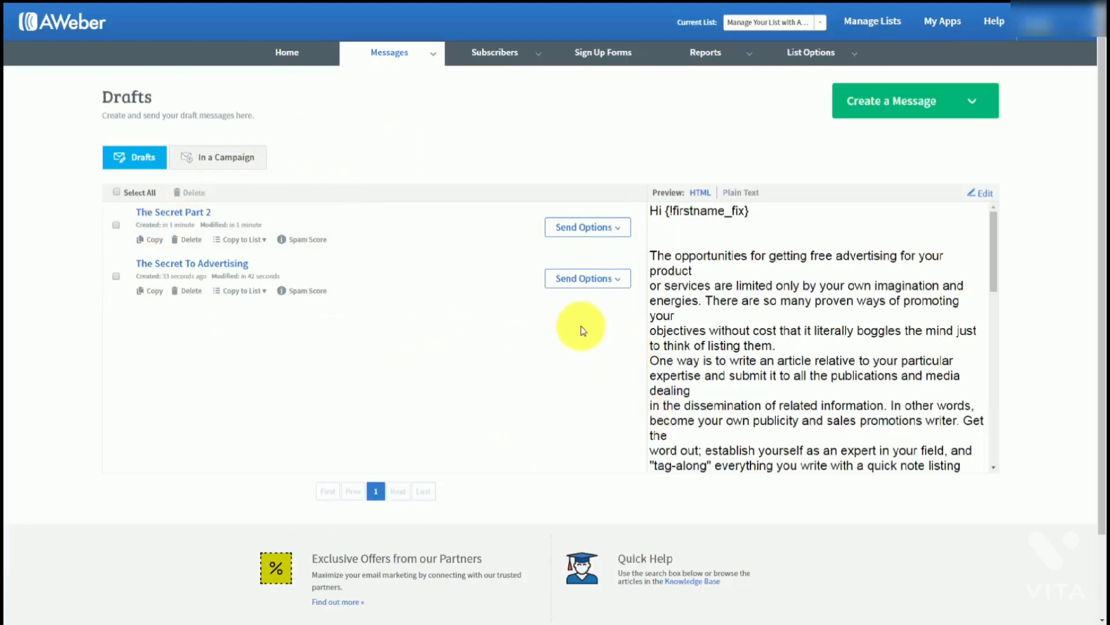
# Add The Secret To Advertising as follow-up 2: 1-day interval, 9am send window, subscribers' local time
pyautogui.click(618, 284)
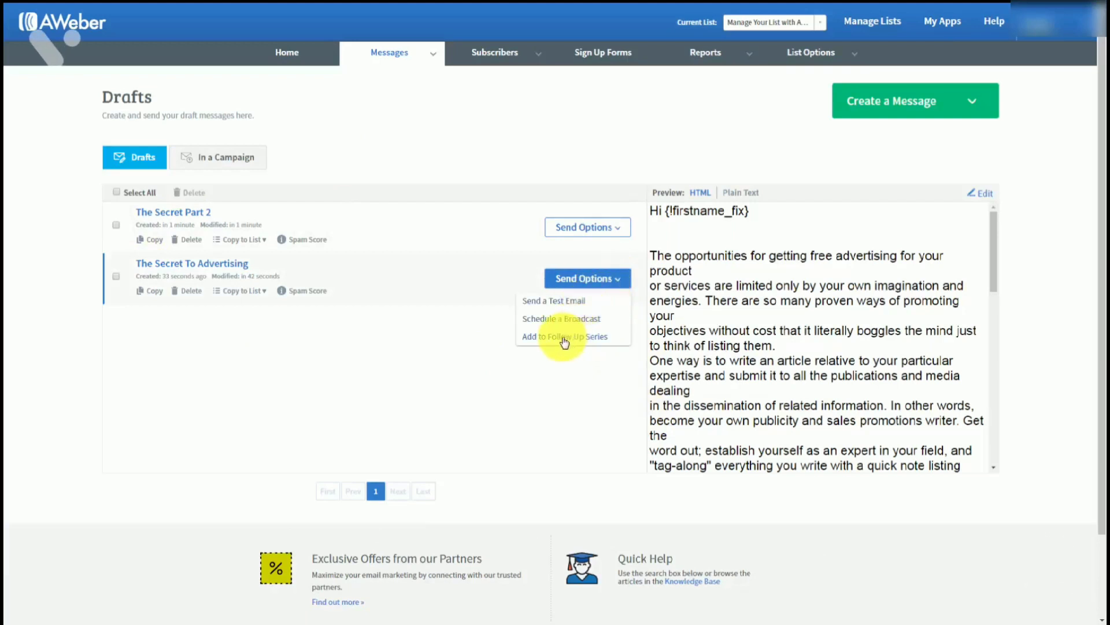
pyautogui.click(565, 338)
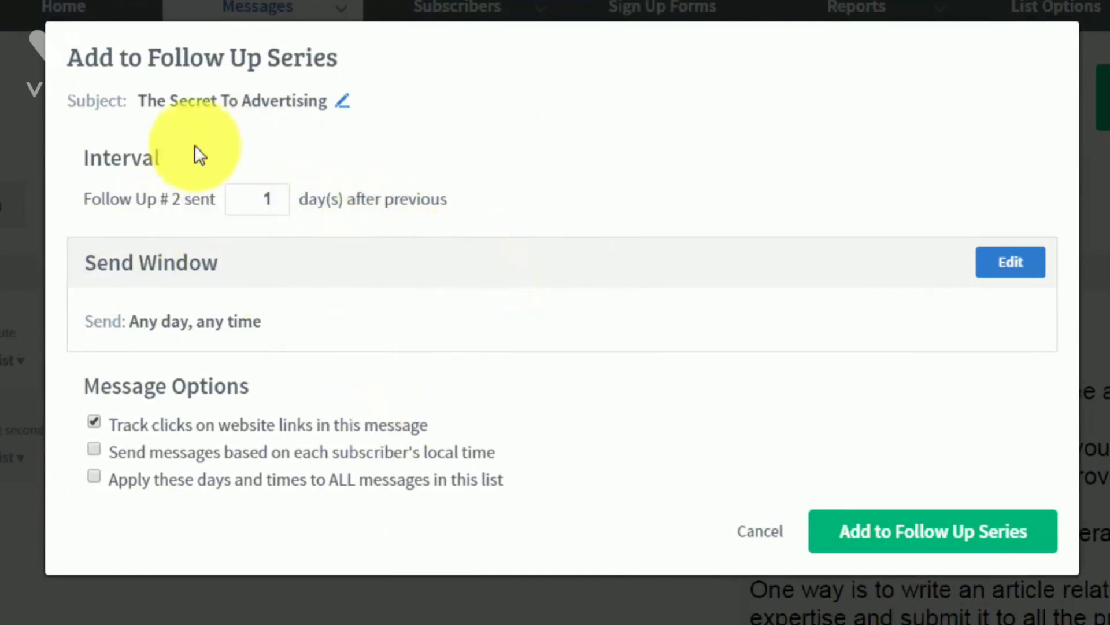
pyautogui.moveTo(263, 199); pyautogui.dragTo(300, 200)
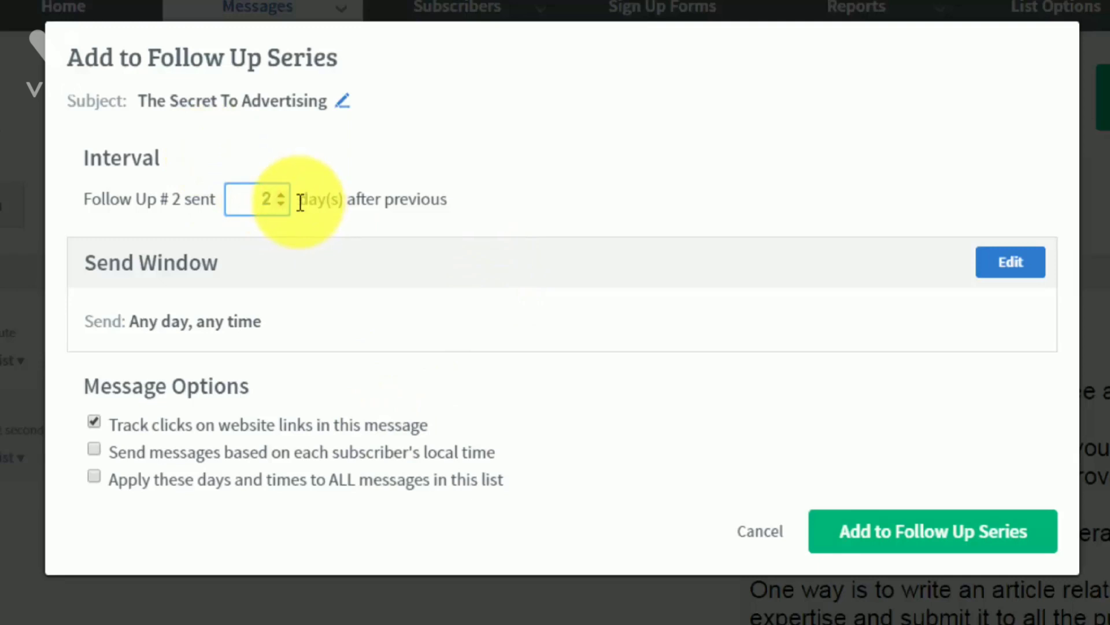
pyautogui.press('BackSpace')
pyautogui.write('3')
pyautogui.press('BackSpace')
pyautogui.write('1')
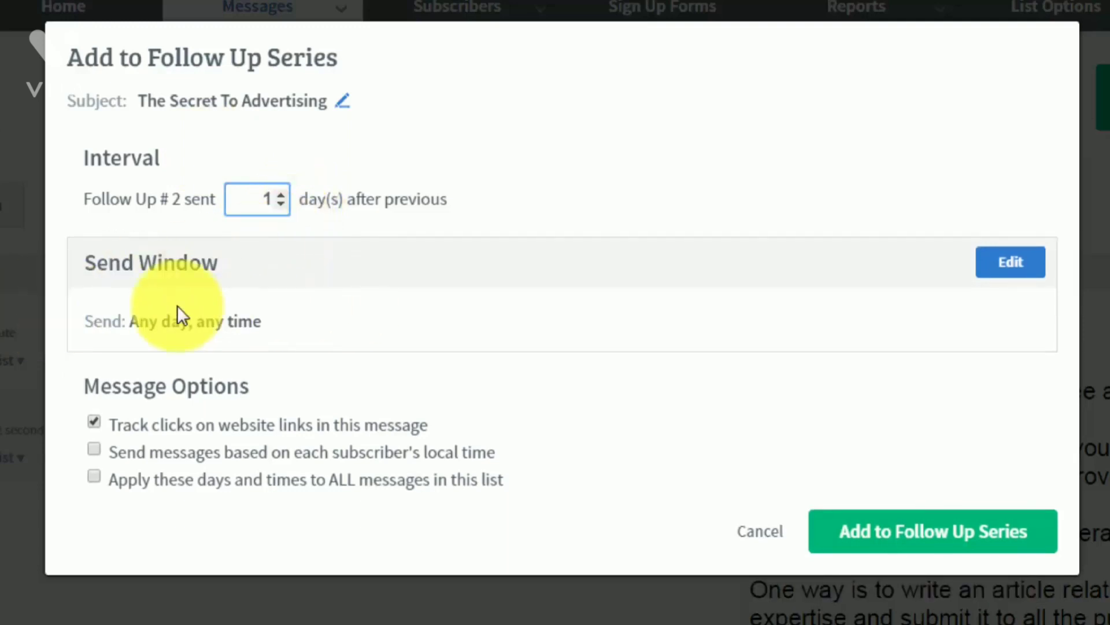
pyautogui.click(995, 272)
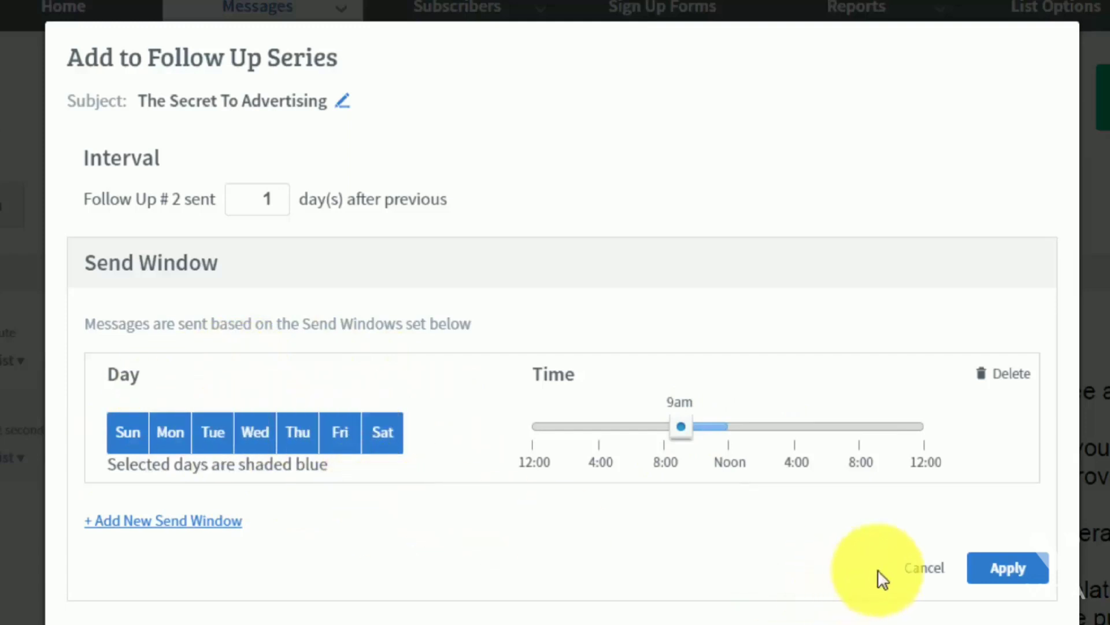
pyautogui.click(981, 573)
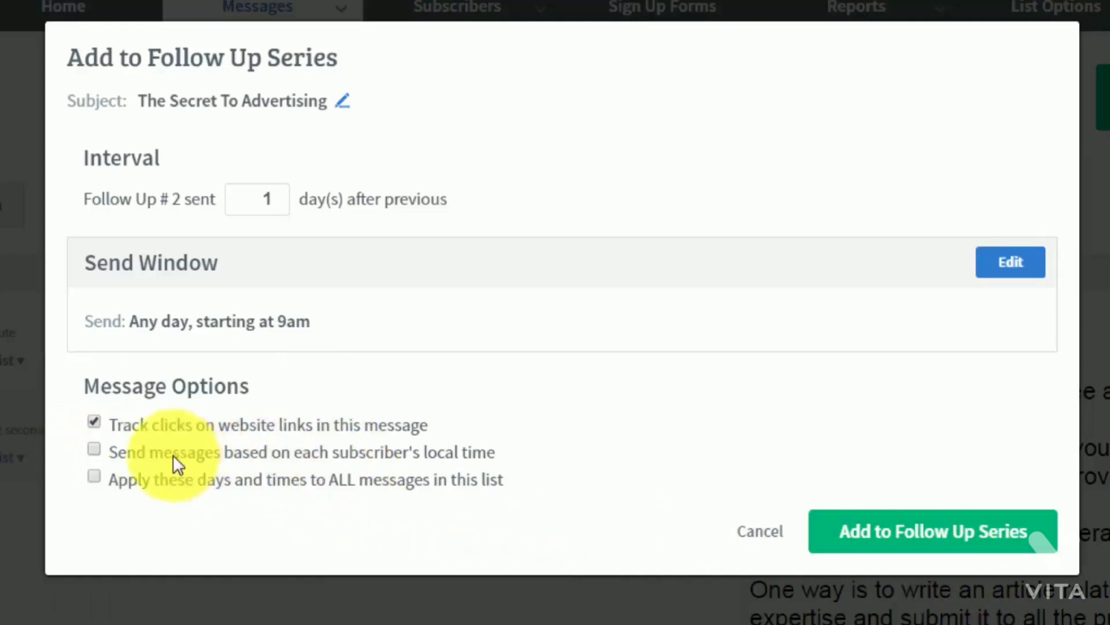
pyautogui.click(429, 457)
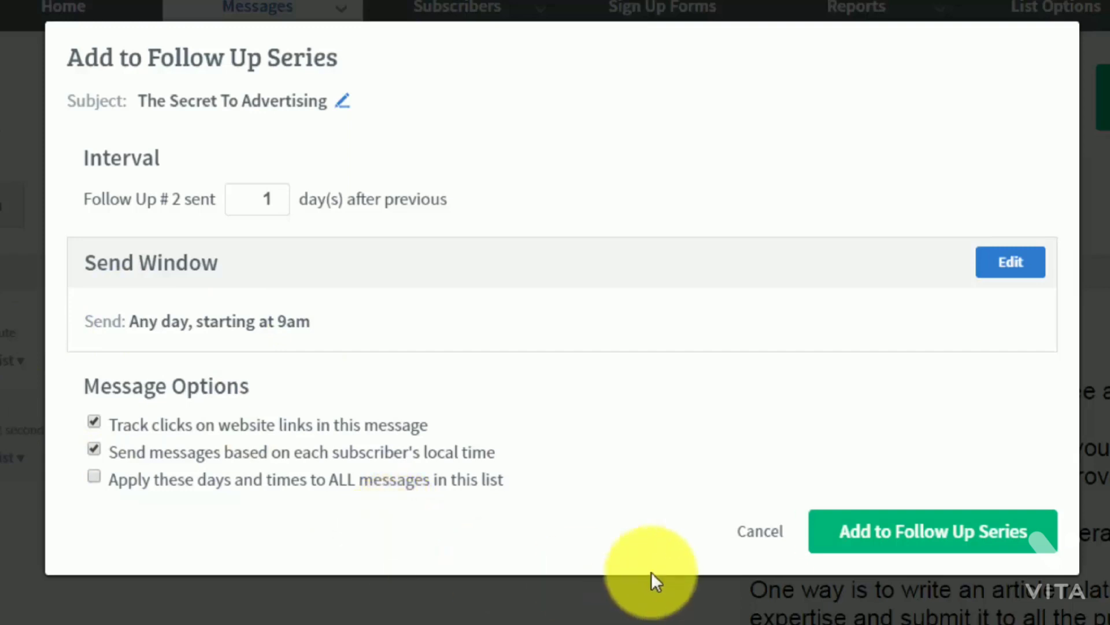
pyautogui.click(872, 546)
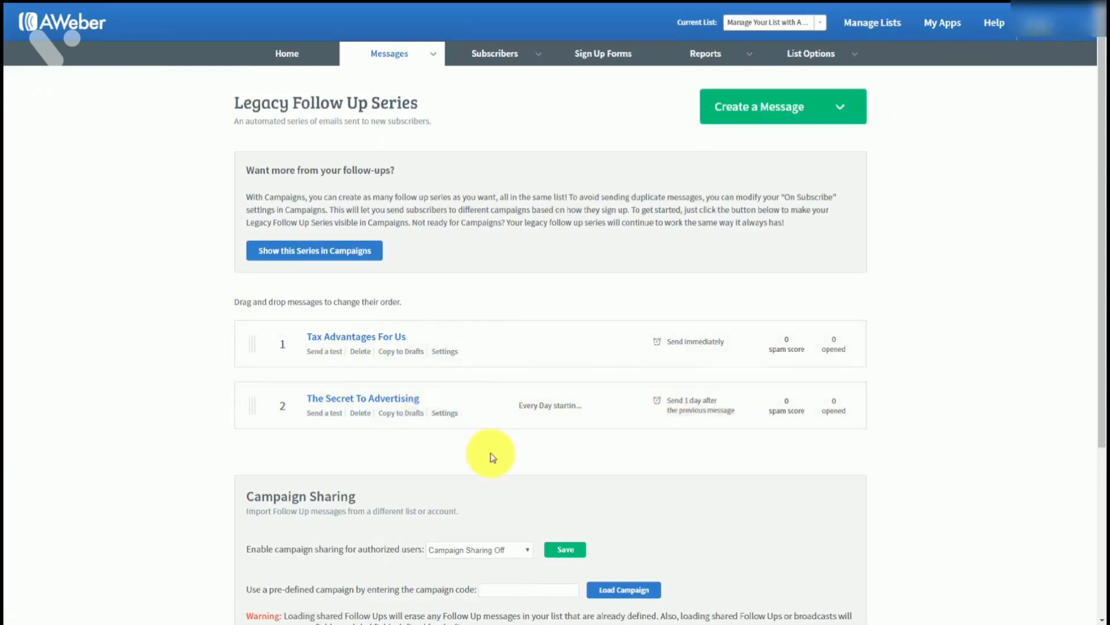
# From Drafts, add The Secret Part 2 as follow-up 3 with a 3-day interval
pyautogui.moveTo(437, 53)
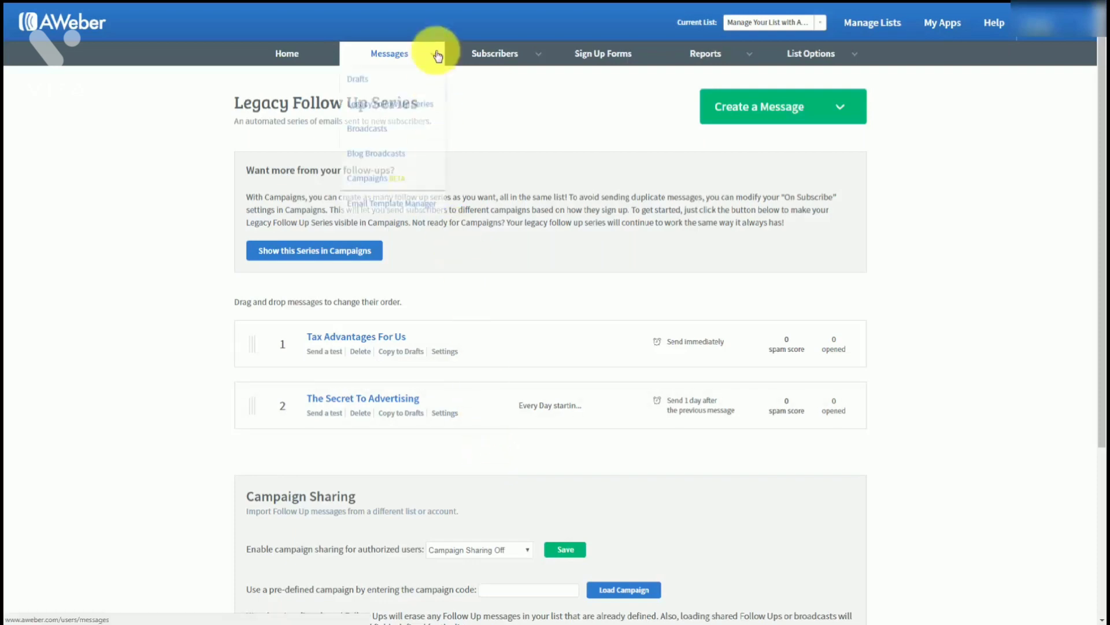
pyautogui.click(354, 82)
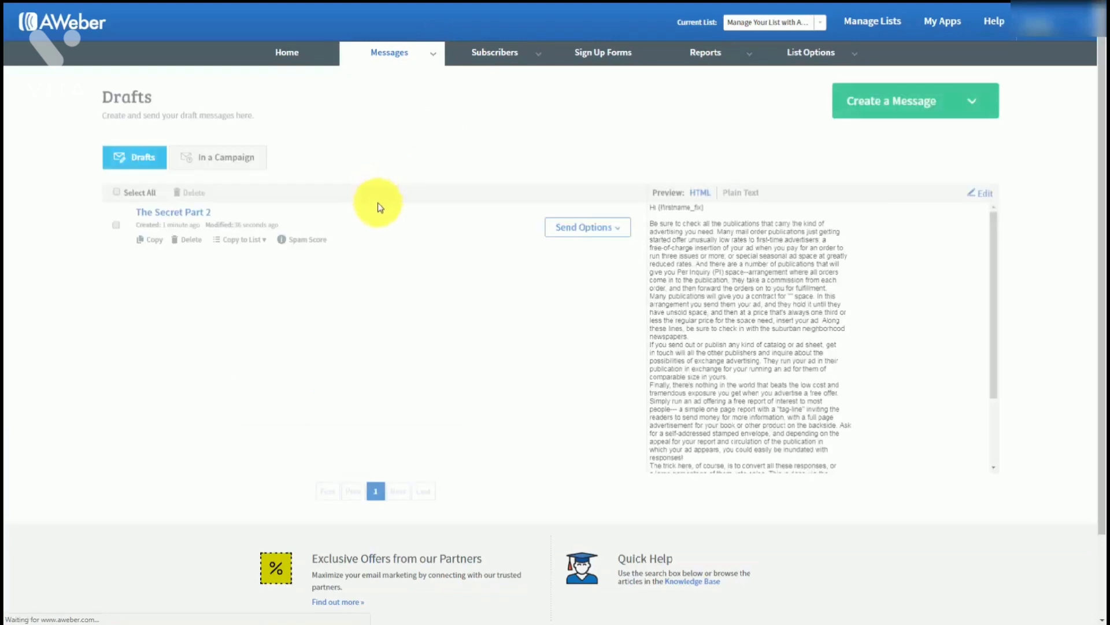
pyautogui.click(596, 227)
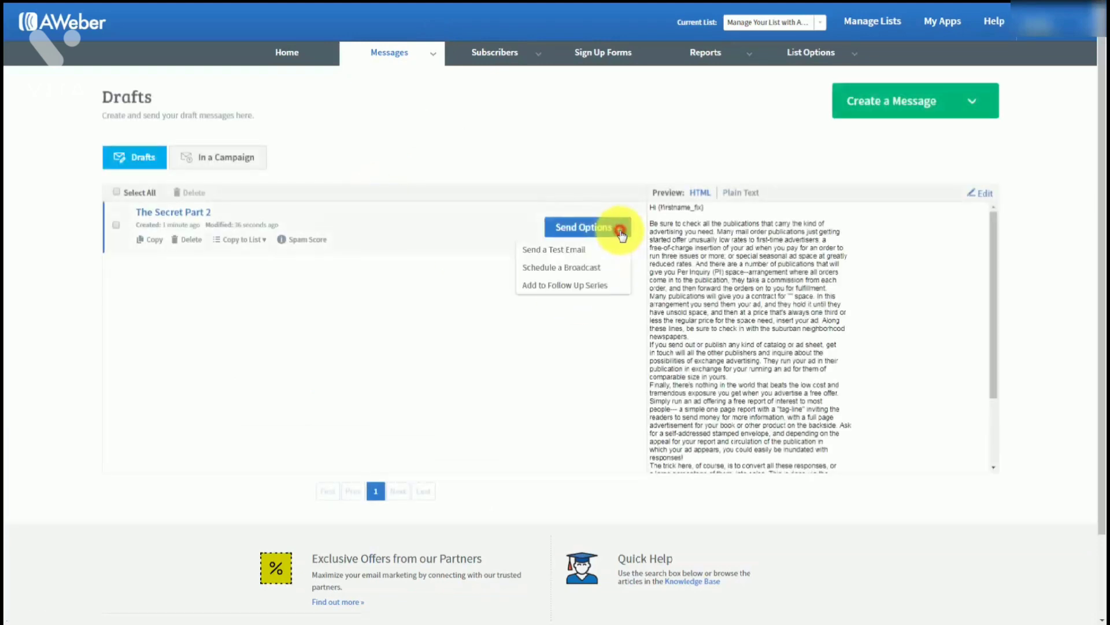
pyautogui.click(546, 285)
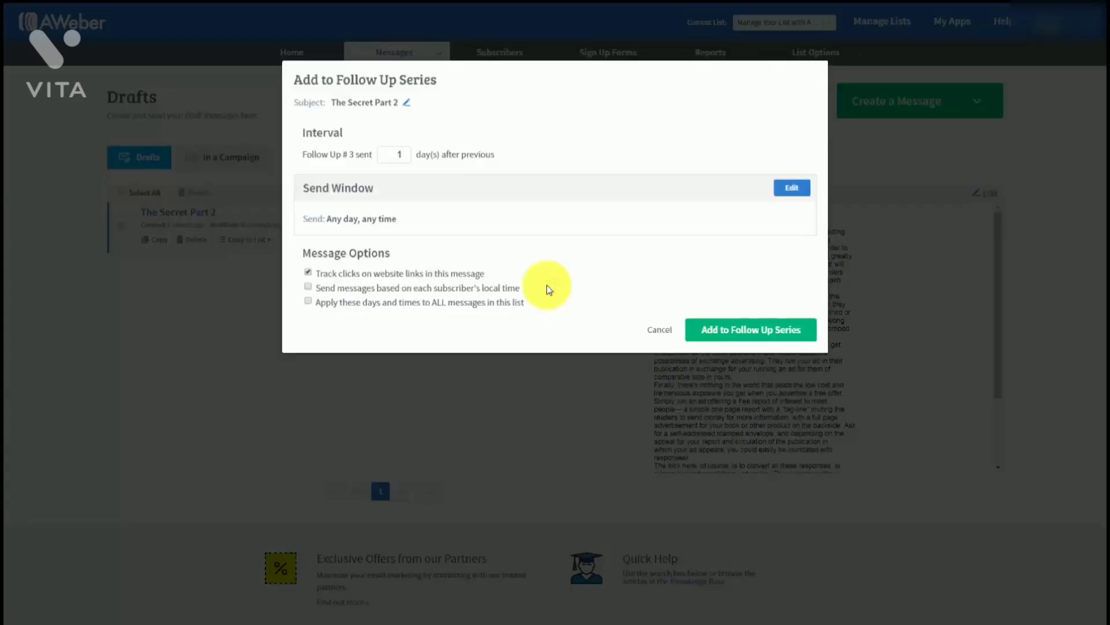
pyautogui.click(393, 153)
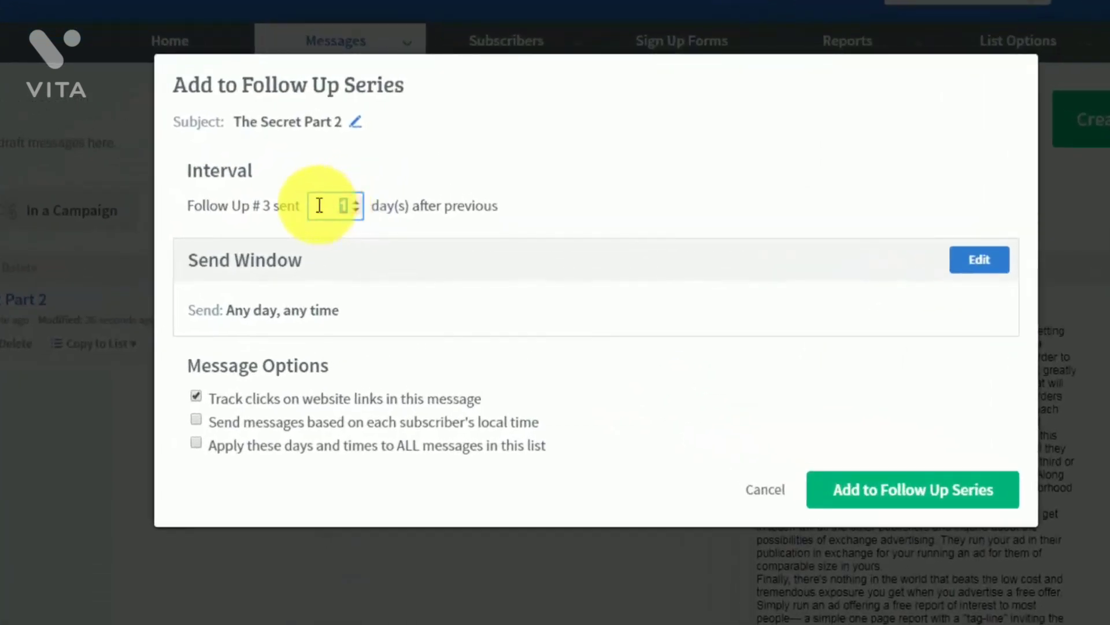
pyautogui.write('3')
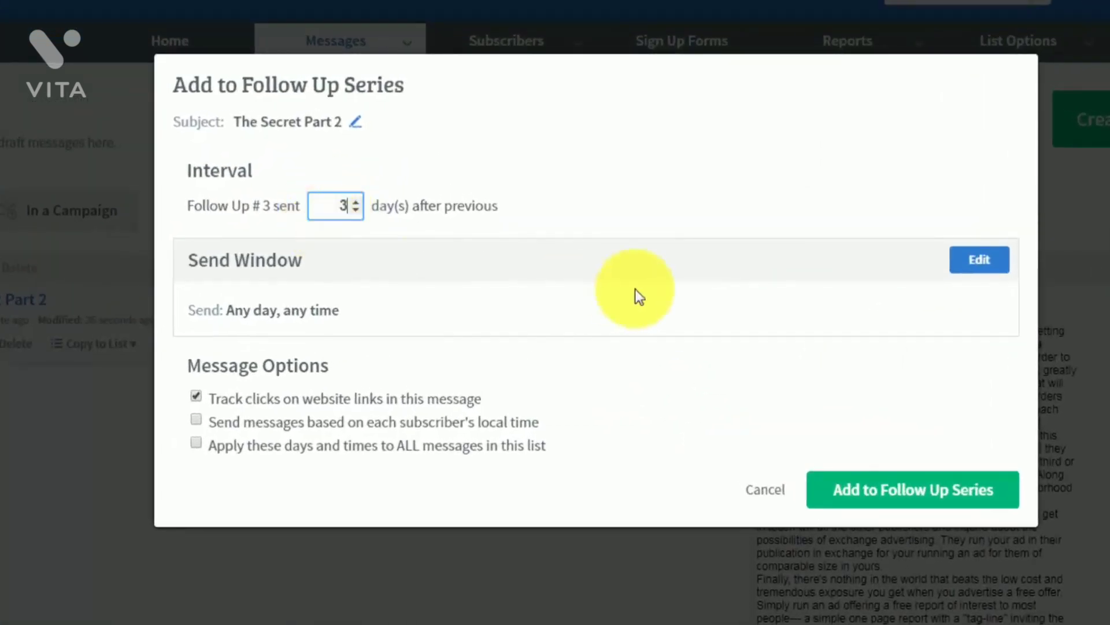
pyautogui.click(644, 222)
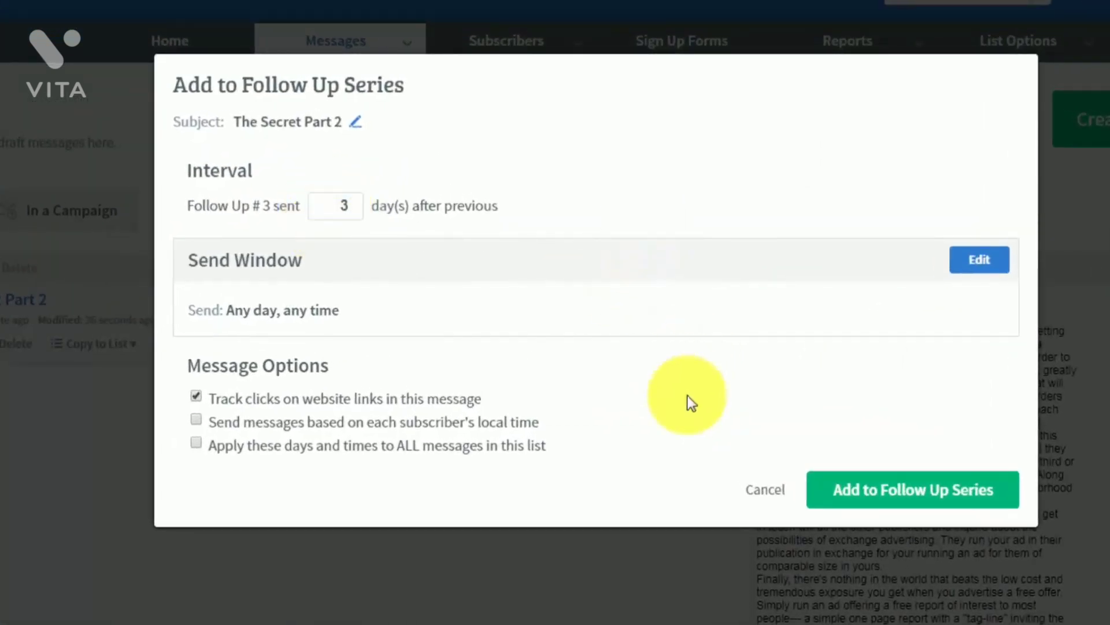
pyautogui.click(855, 495)
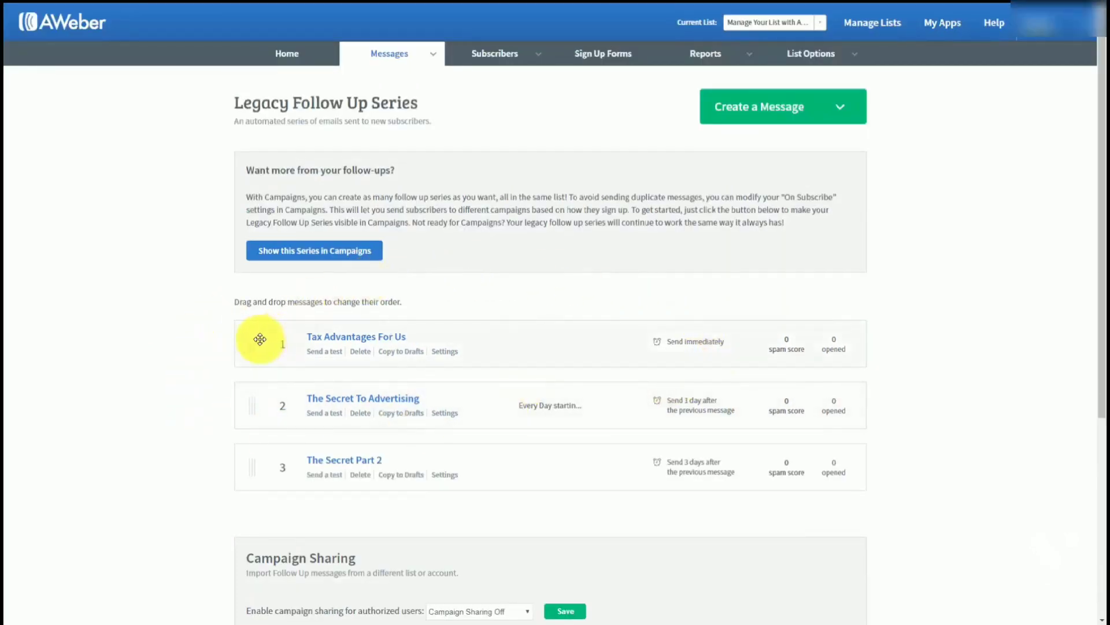
pyautogui.scroll(-1, 226, 340)
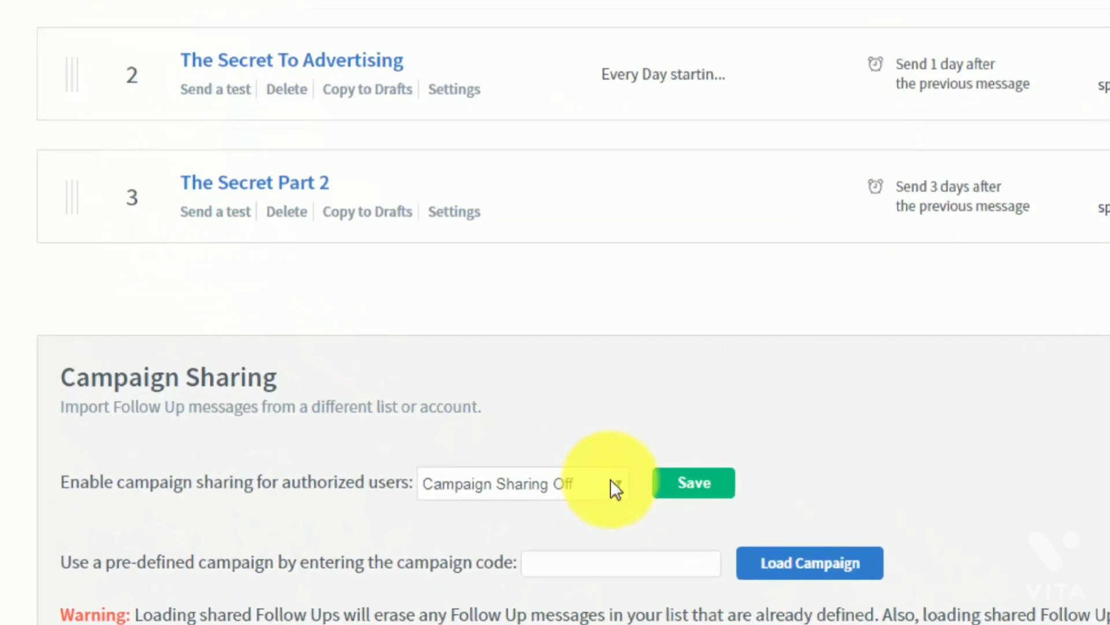
pyautogui.click(620, 484)
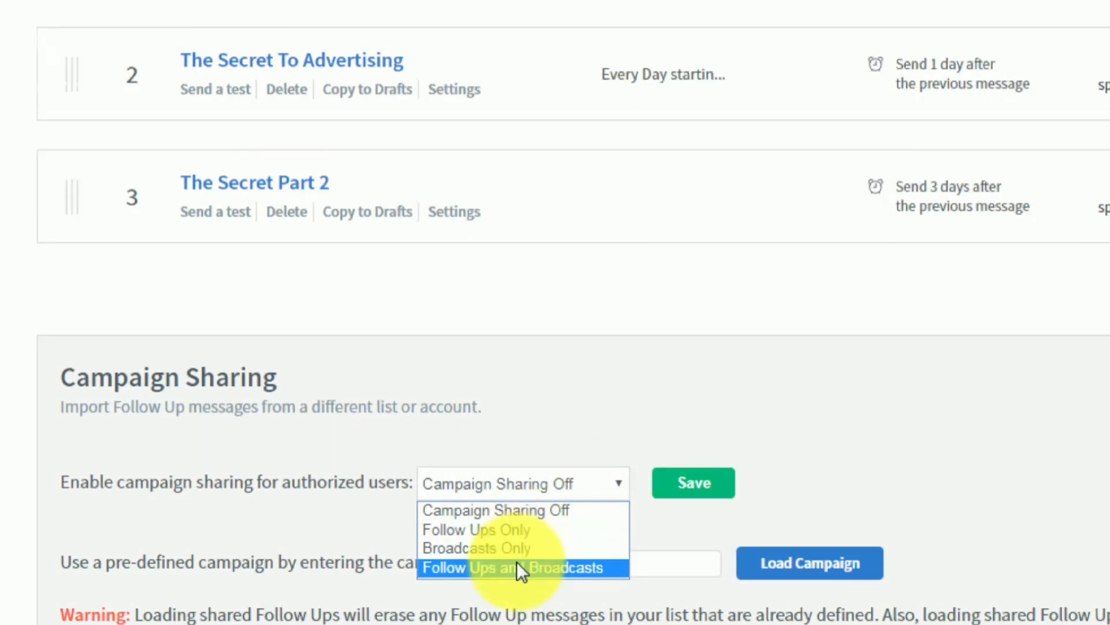
pyautogui.click(499, 530)
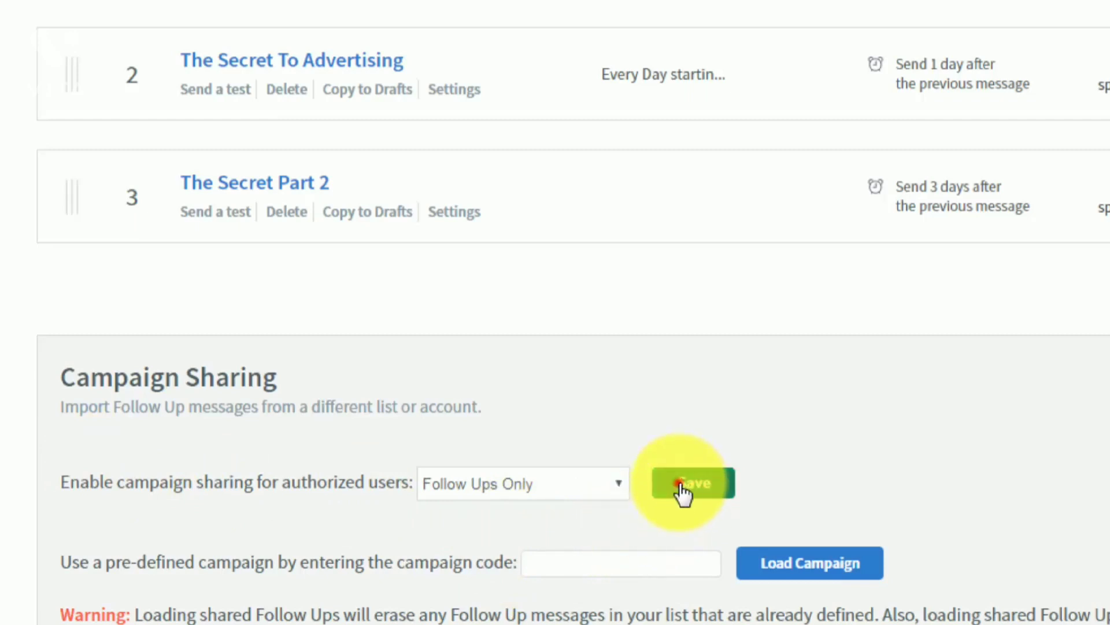
pyautogui.click(684, 493)
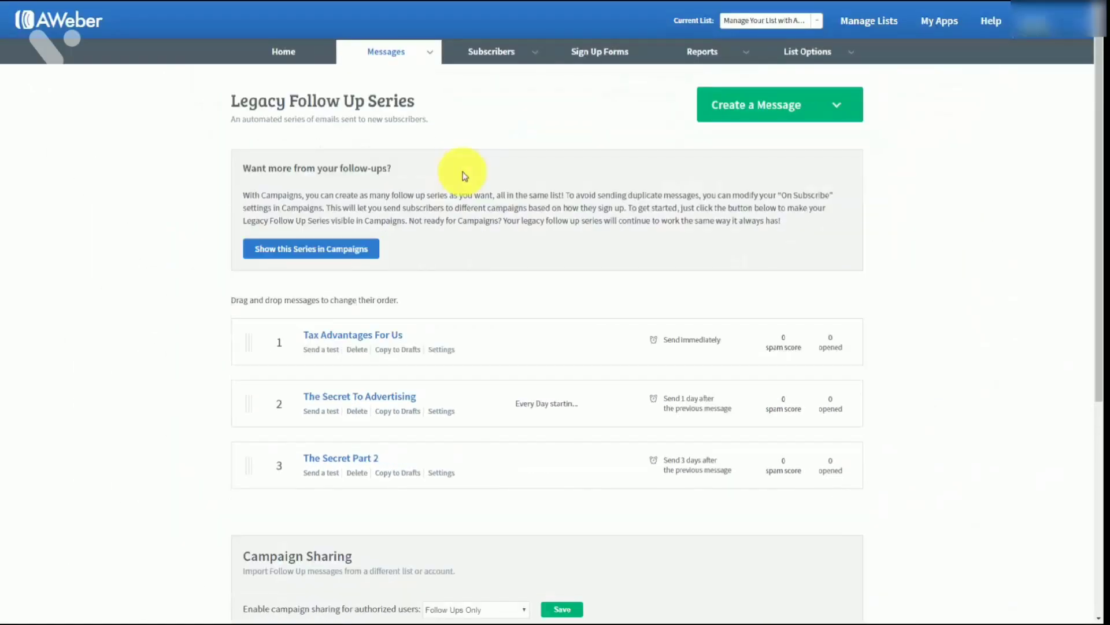
pyautogui.scroll(-3, 463, 176)
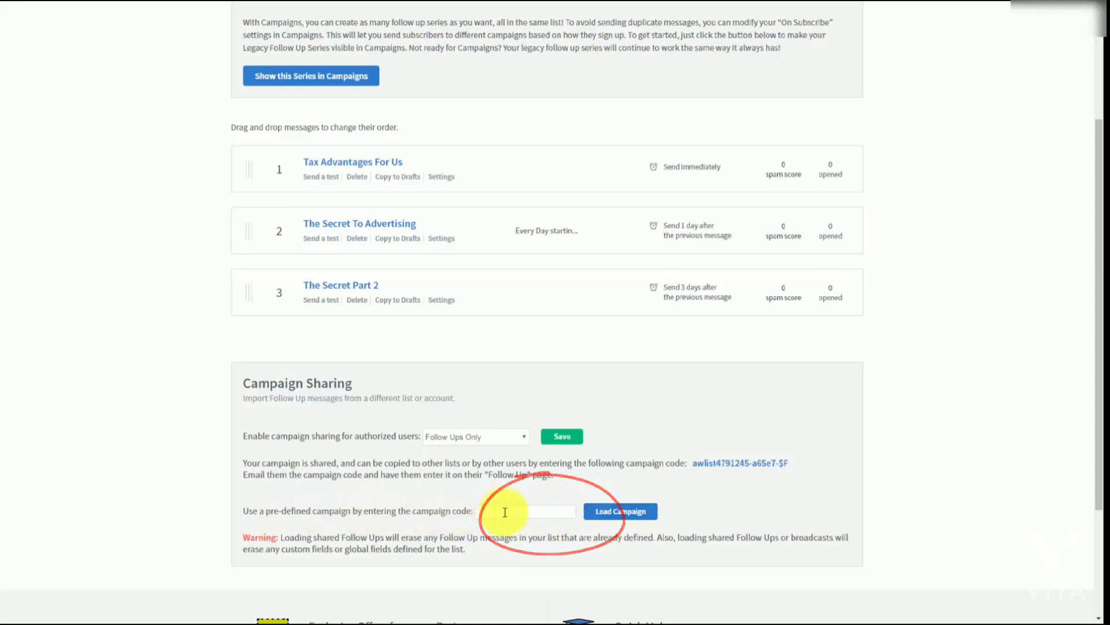
# Scroll back up the page
pyautogui.scroll(3, 754, 510)
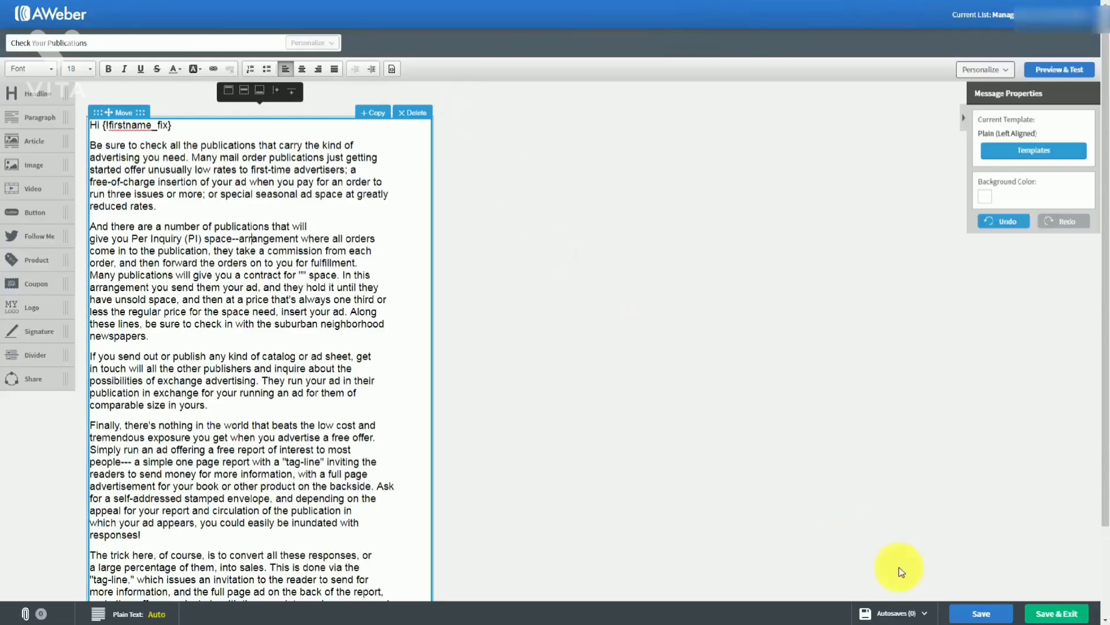
# Save and exit the Check Your Publications draft and choose Schedule a Broadcast for it
pyautogui.click(1041, 617)
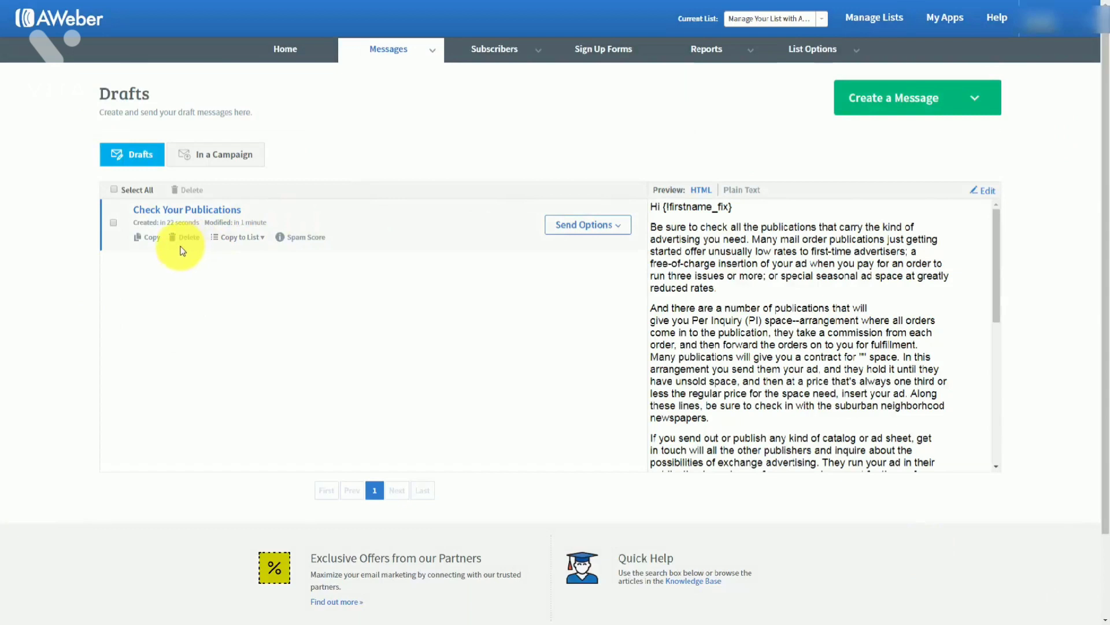
pyautogui.click(618, 230)
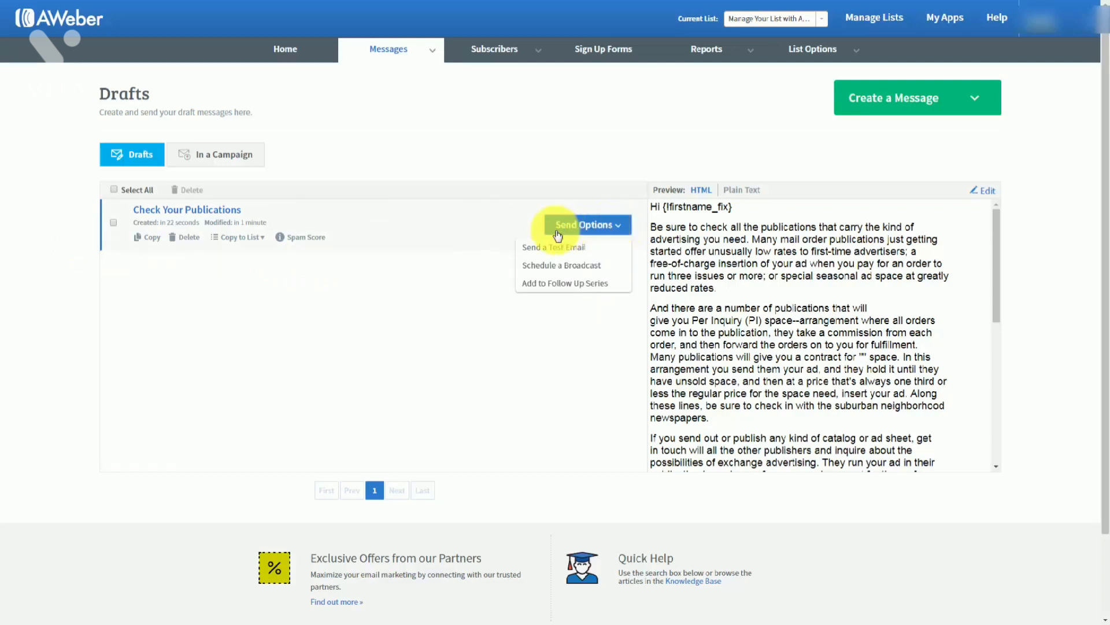
pyautogui.click(548, 267)
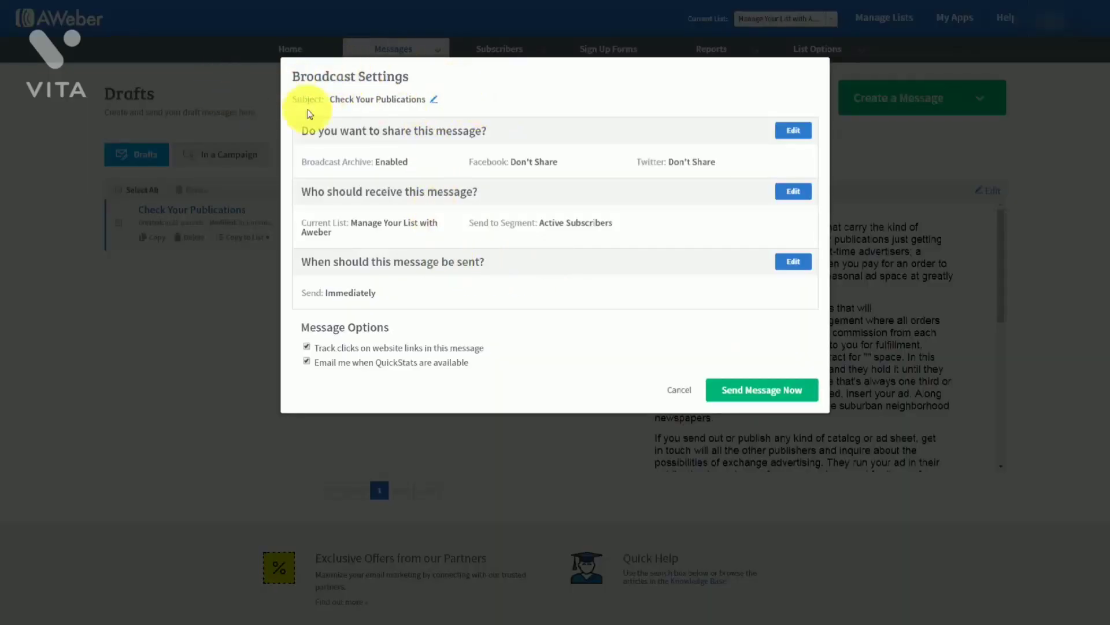
# Leave the broadcast subject unchanged and open the 'Do you want to share this message?' settings
pyautogui.click(434, 98)
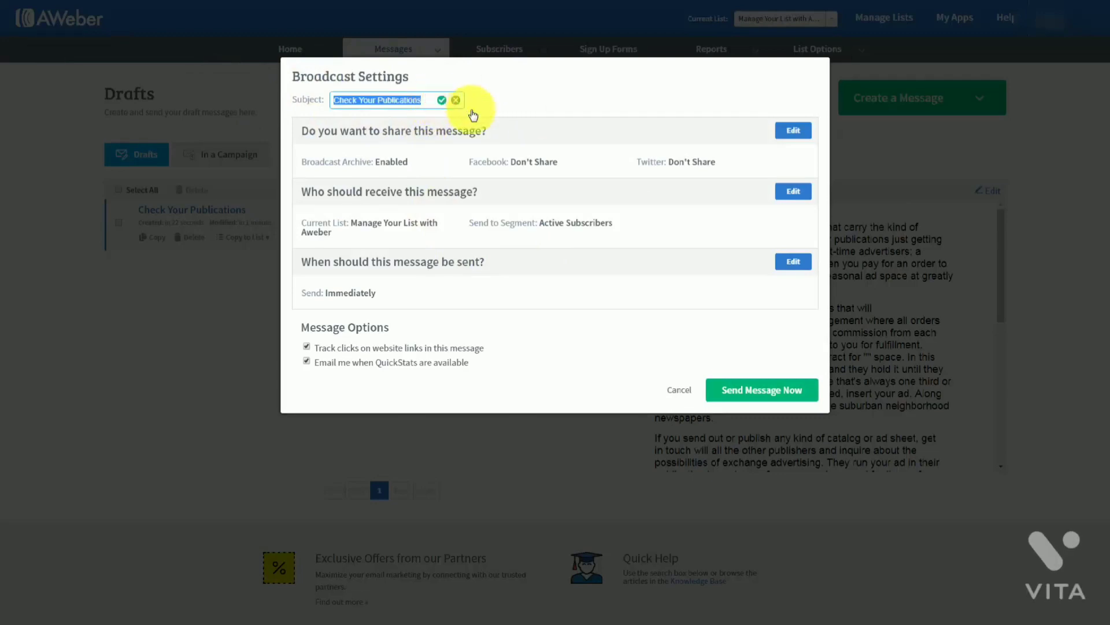
pyautogui.click(456, 100)
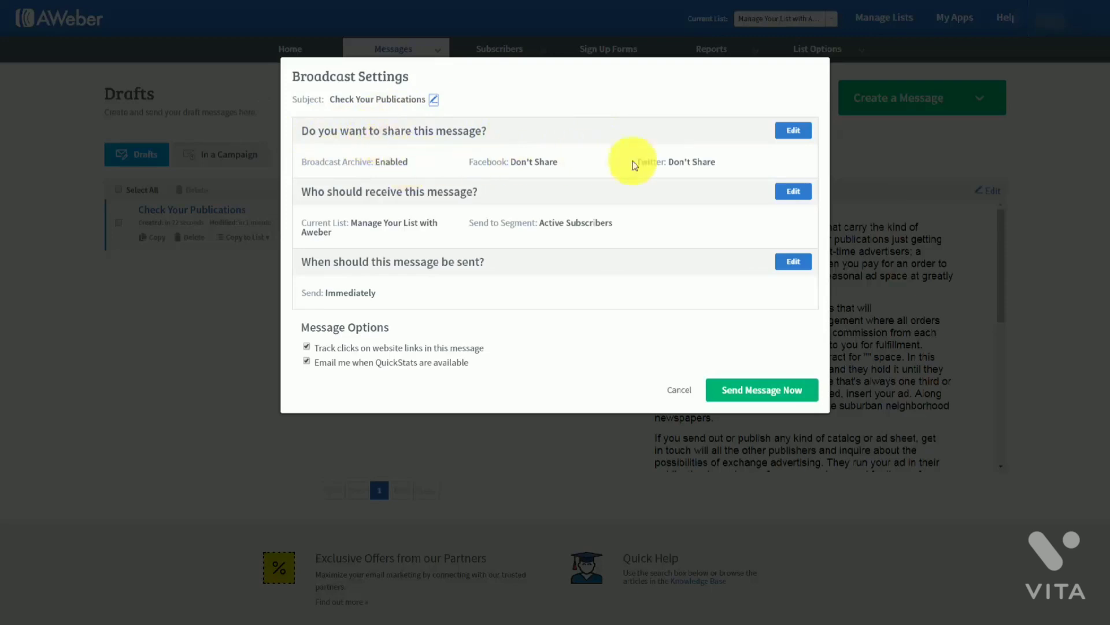
pyautogui.click(793, 131)
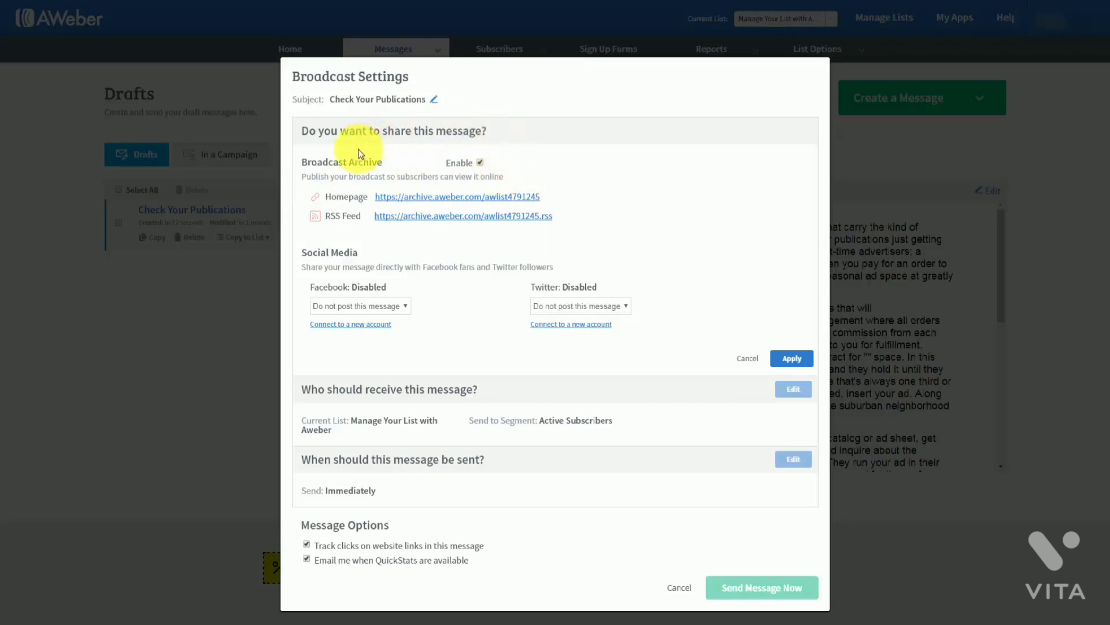
# Preview the broadcast archive homepage, then apply sharing with the archive enabled and no Facebook or Twitter posting
pyautogui.click(410, 197)
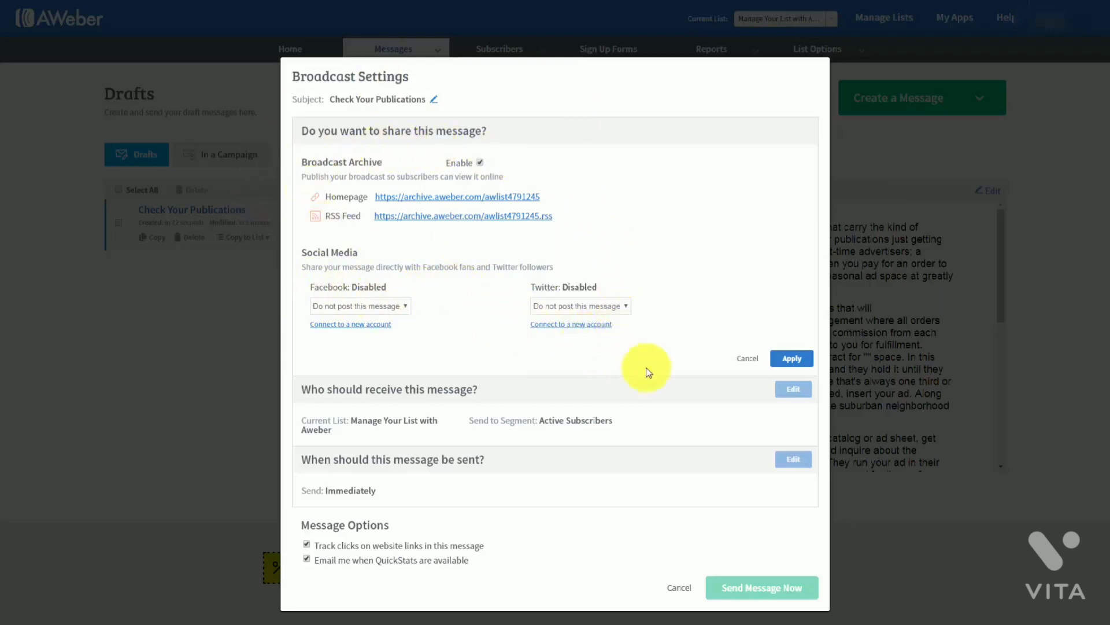
pyautogui.click(791, 359)
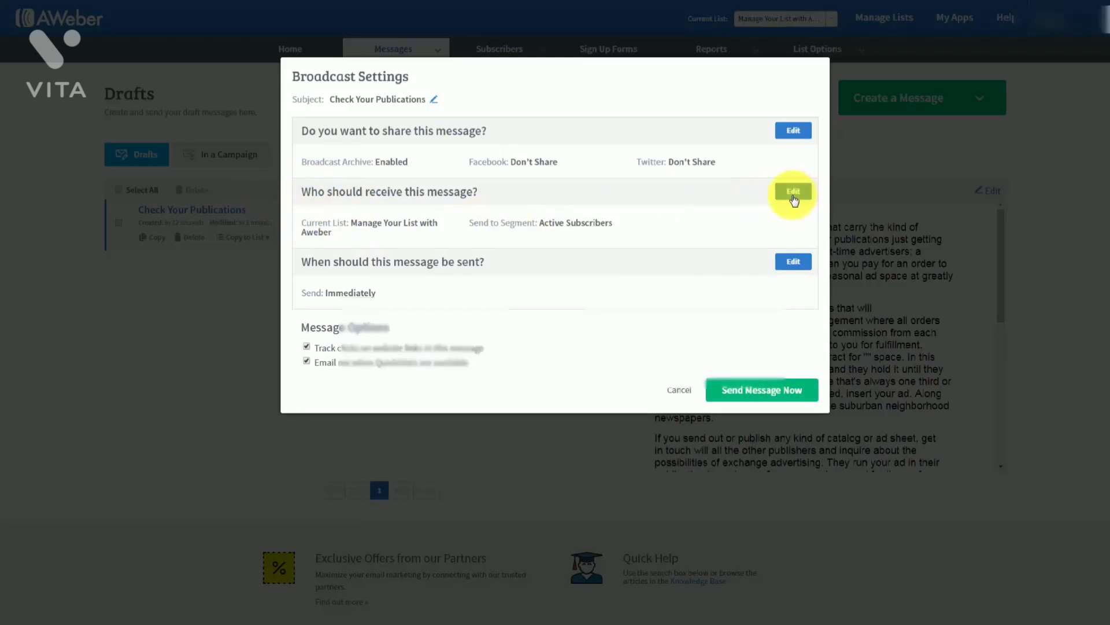
# In the broadcast recipients, include two subscriber lists and exclude a third
pyautogui.click(793, 192)
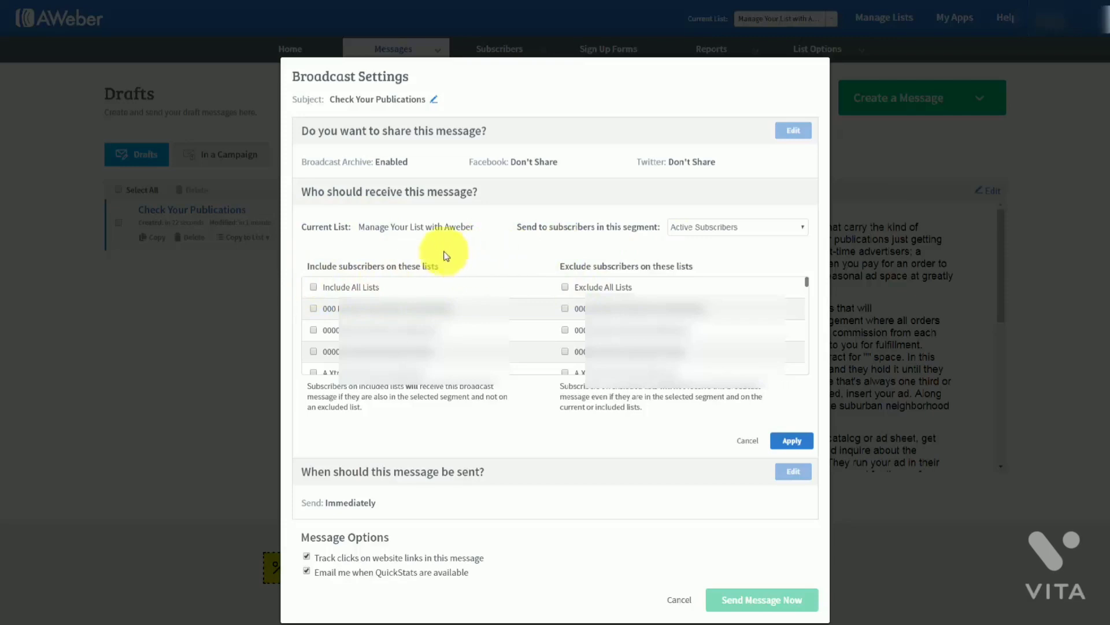
pyautogui.click(314, 309)
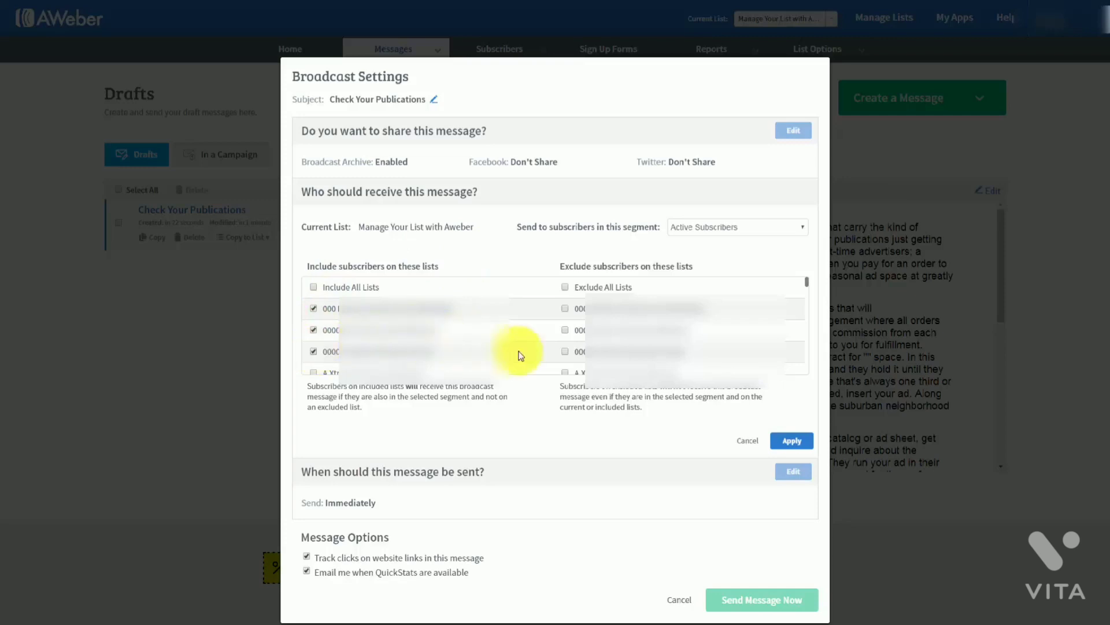
pyautogui.click(565, 352)
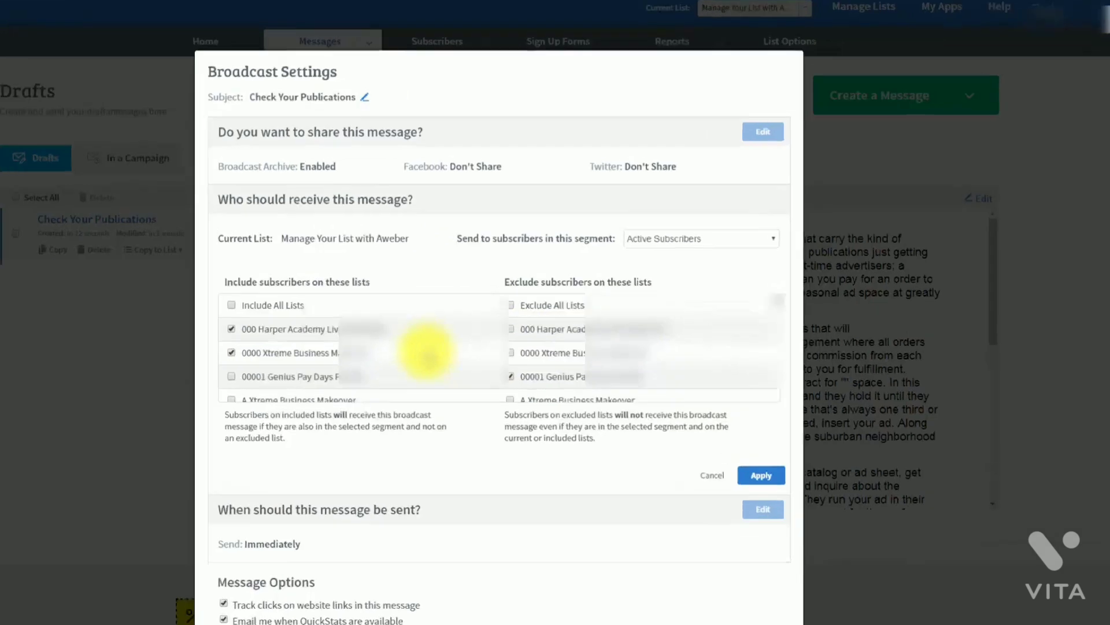
pyautogui.click(751, 227)
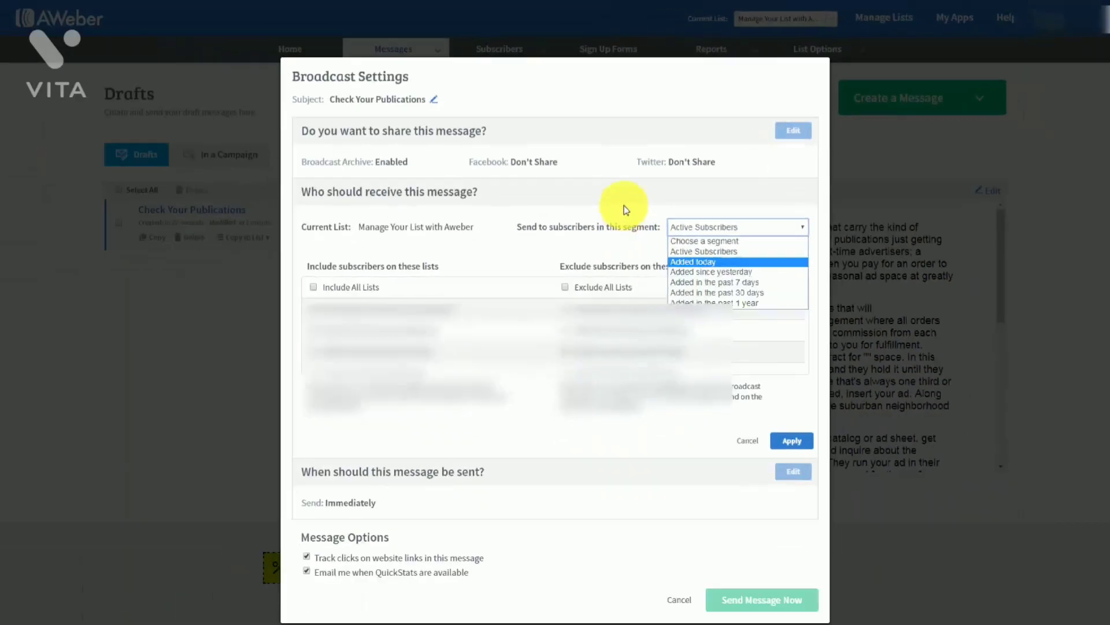
# Keep the Active Subscribers segment and apply the recipients: include 2 lists, exclude 1 list
pyautogui.click(623, 205)
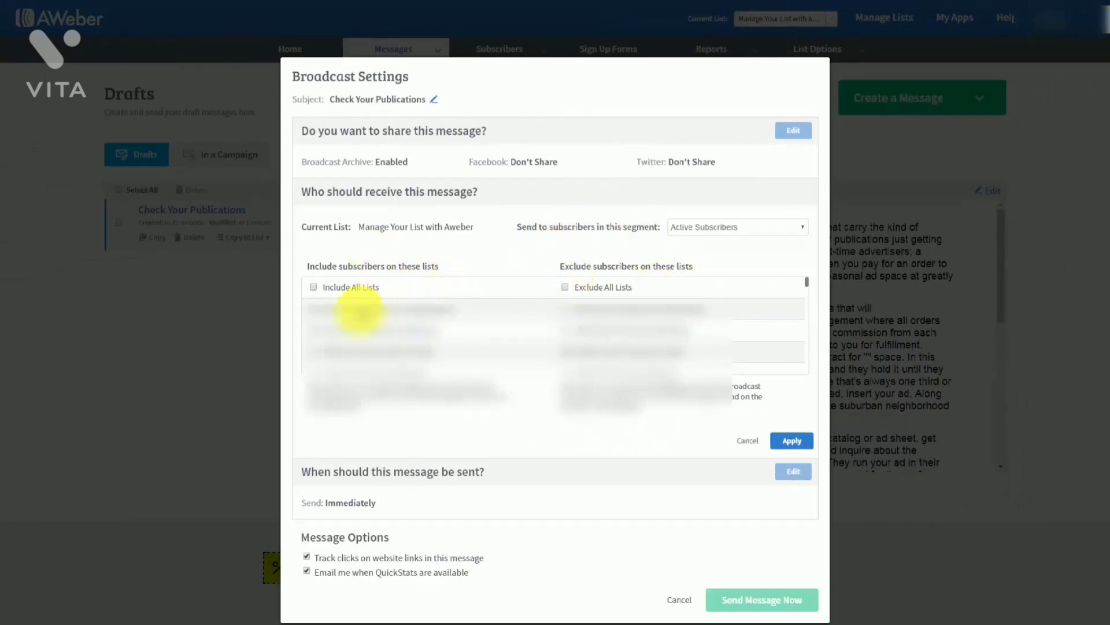
pyautogui.click(739, 234)
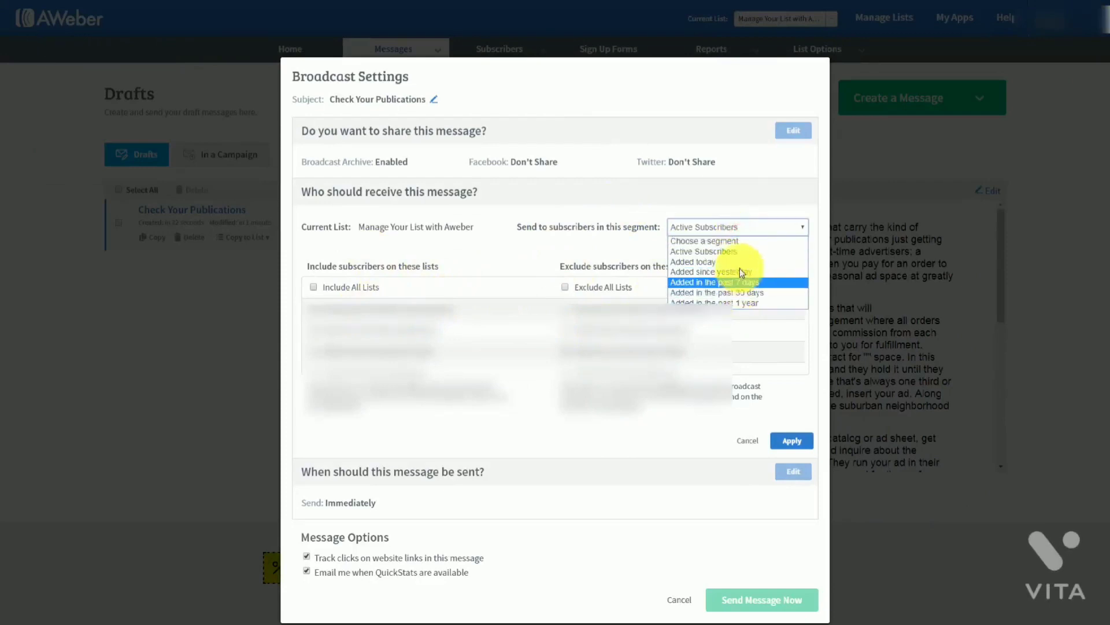
pyautogui.click(616, 251)
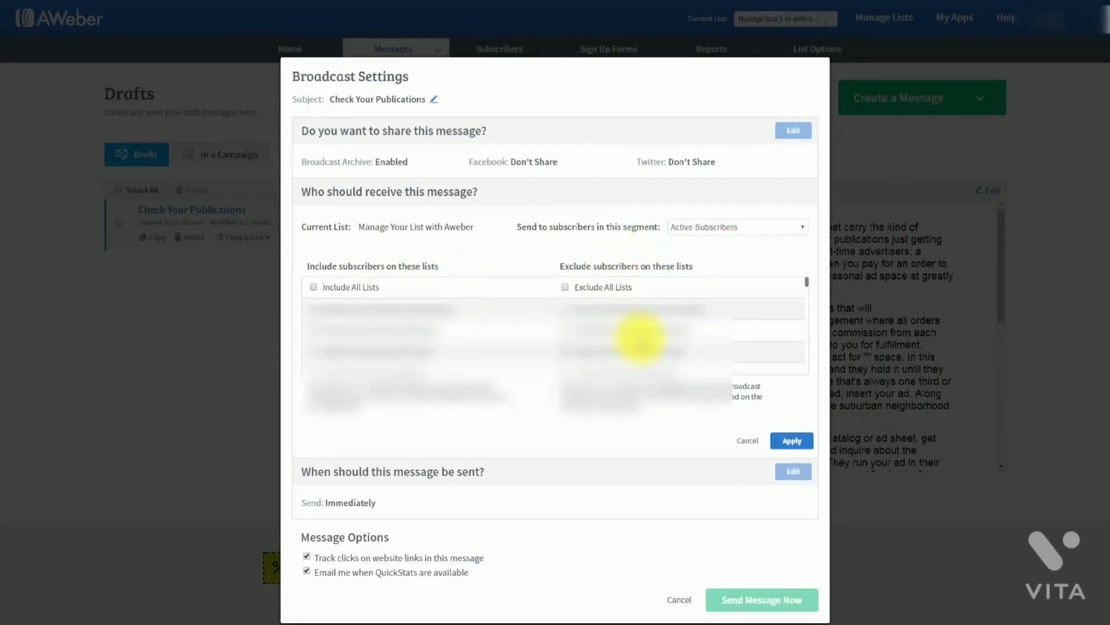
pyautogui.click(781, 442)
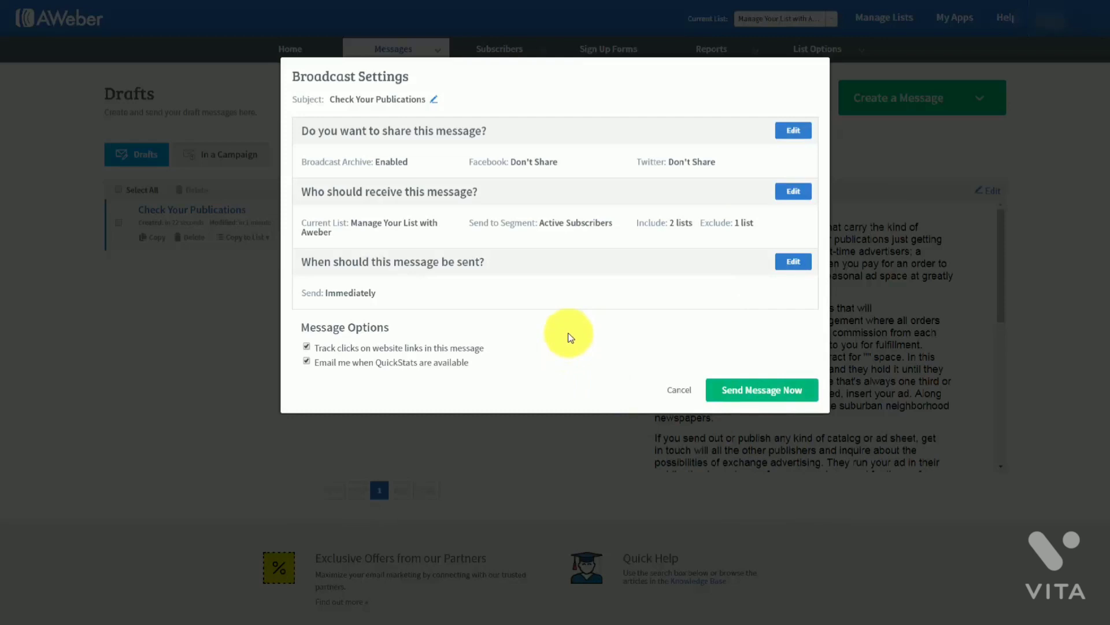
pyautogui.click(792, 262)
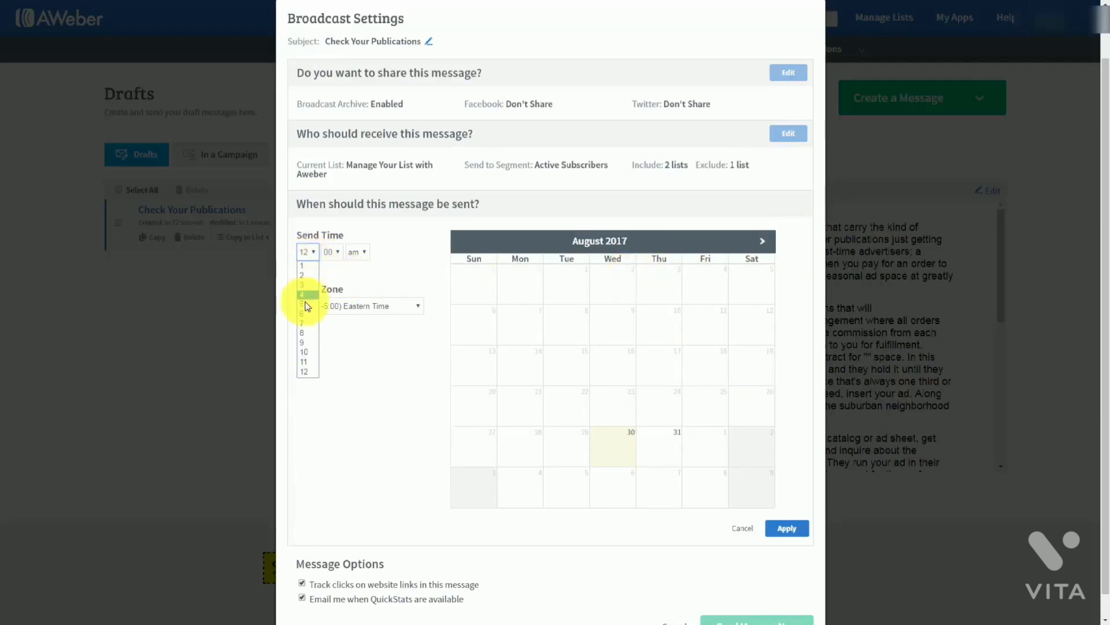
pyautogui.click(302, 333)
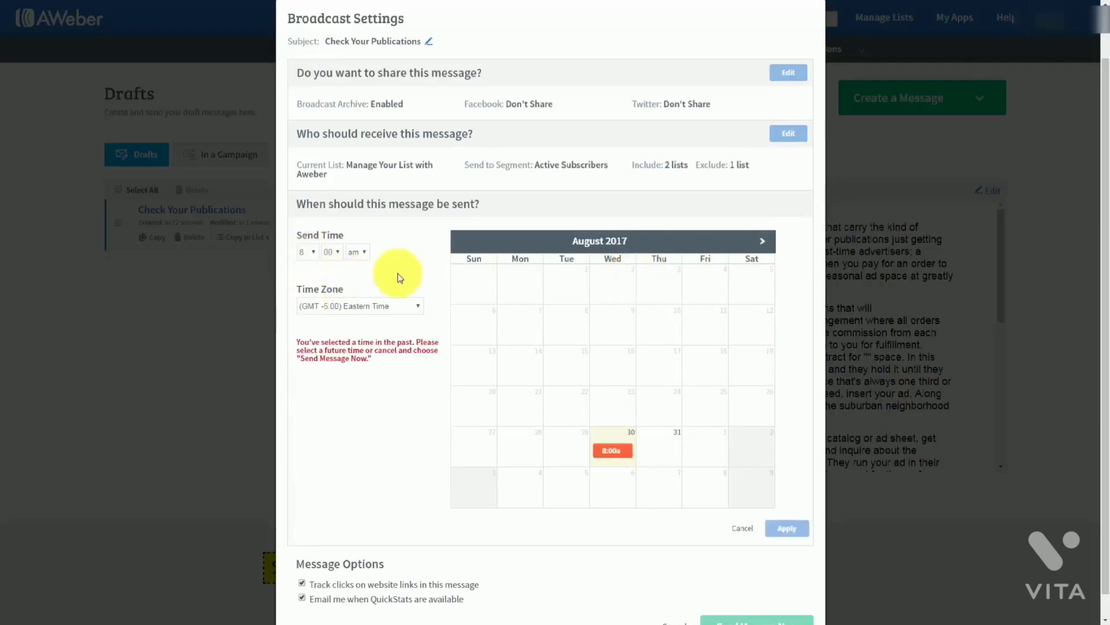
pyautogui.click(665, 453)
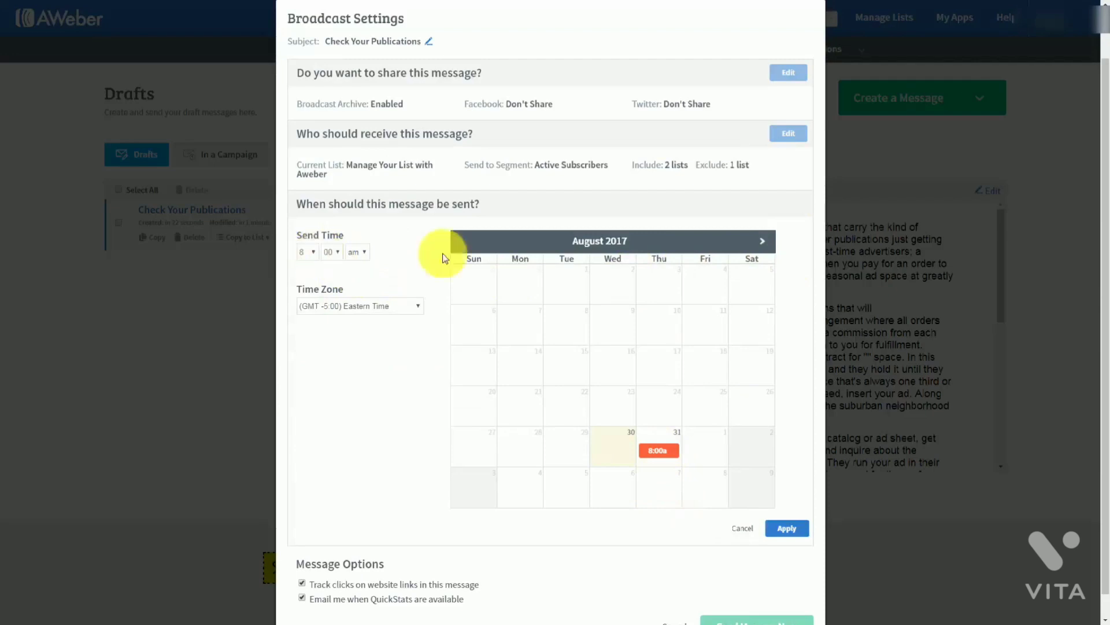
pyautogui.click(763, 241)
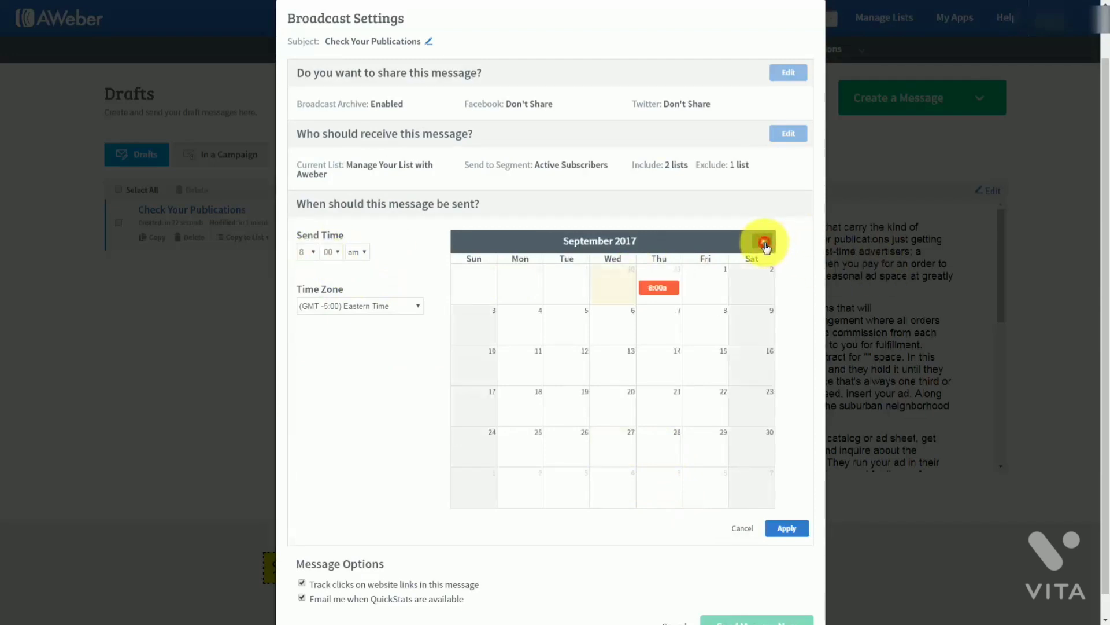
pyautogui.click(764, 241)
pyautogui.click(660, 317)
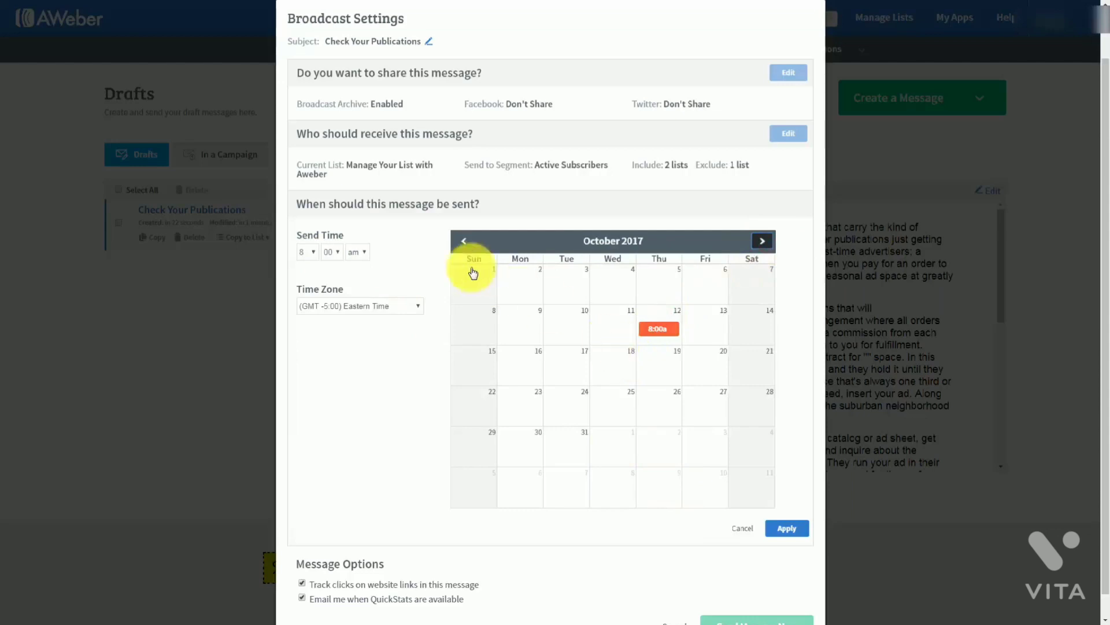
pyautogui.click(463, 237)
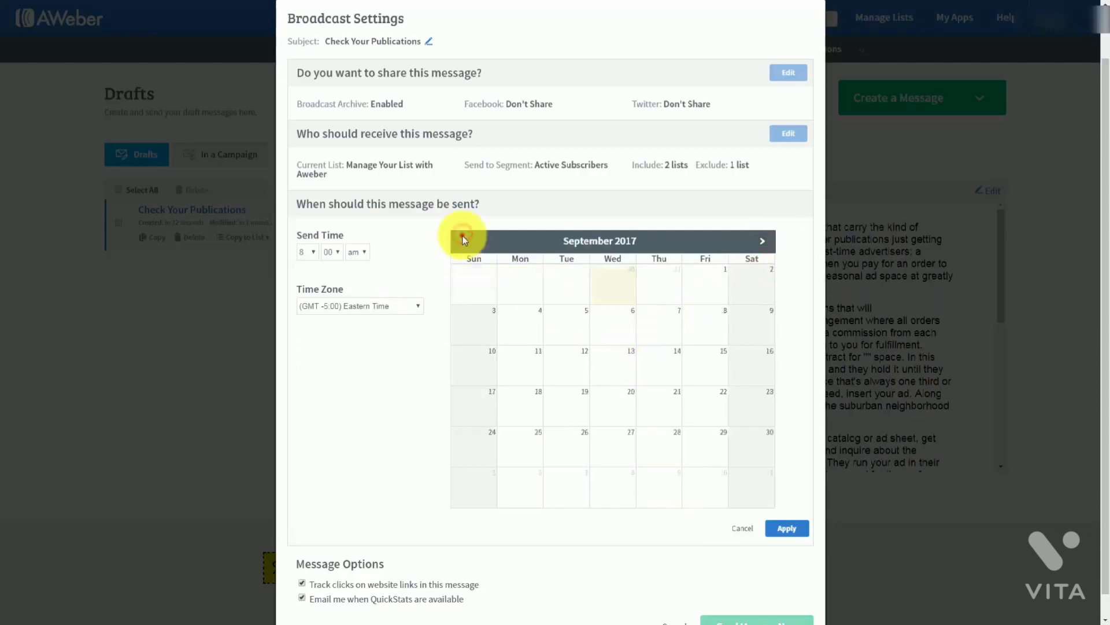
pyautogui.click(506, 324)
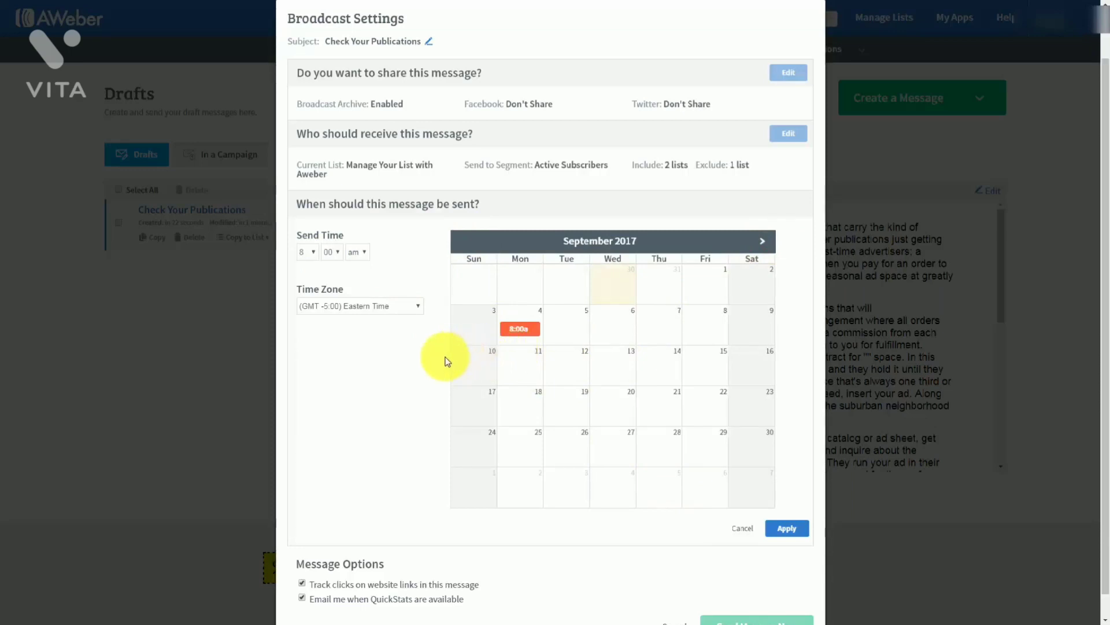
pyautogui.scroll(-2, 405, 370)
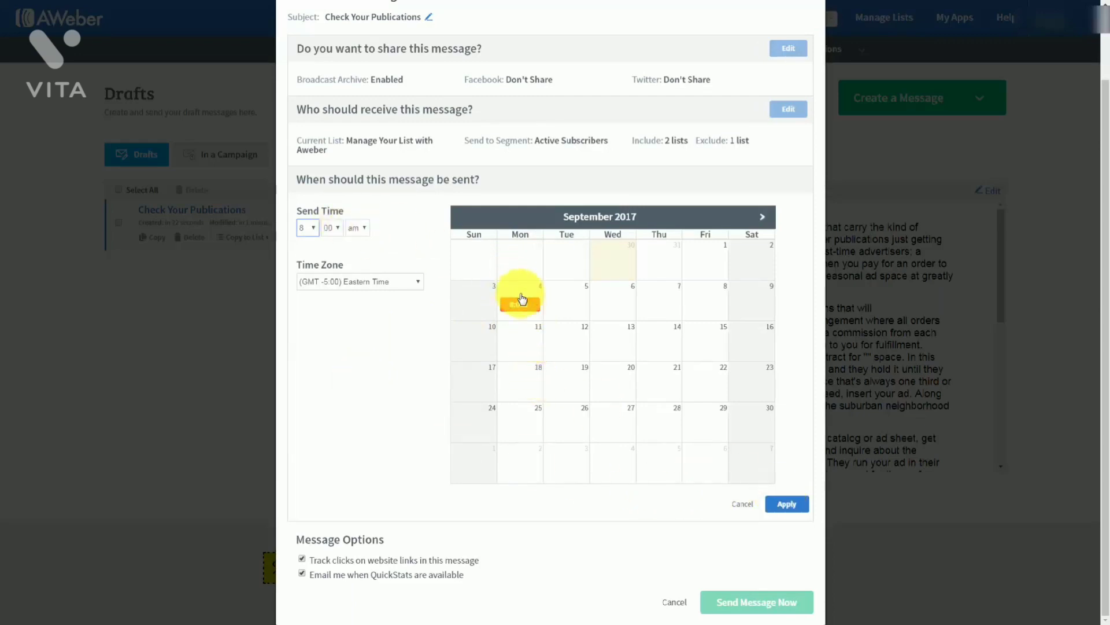
pyautogui.click(404, 267)
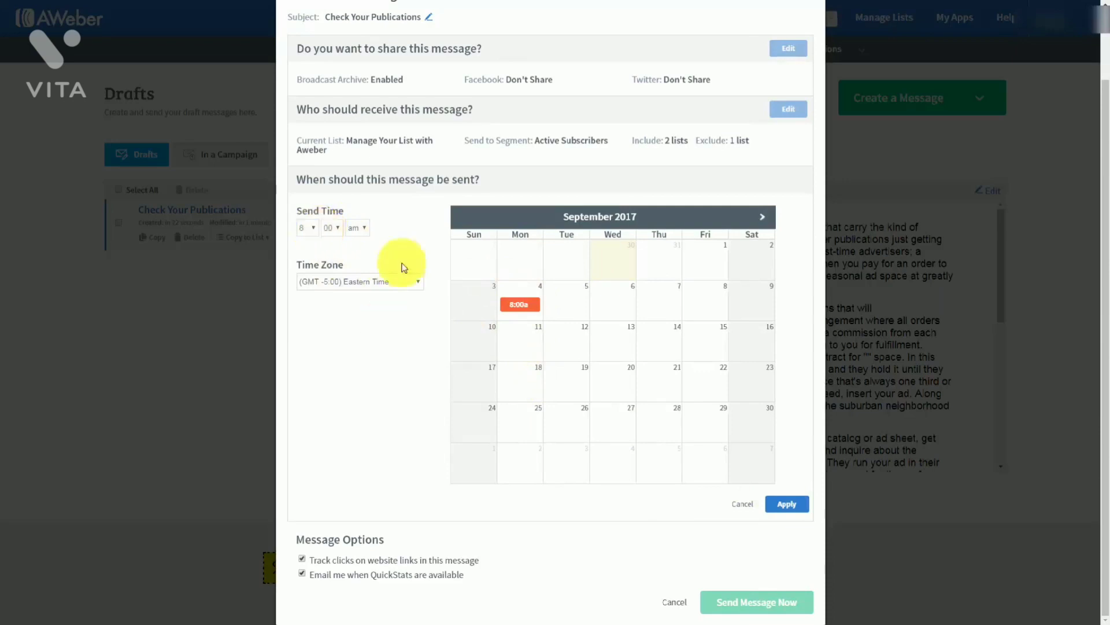
pyautogui.click(742, 503)
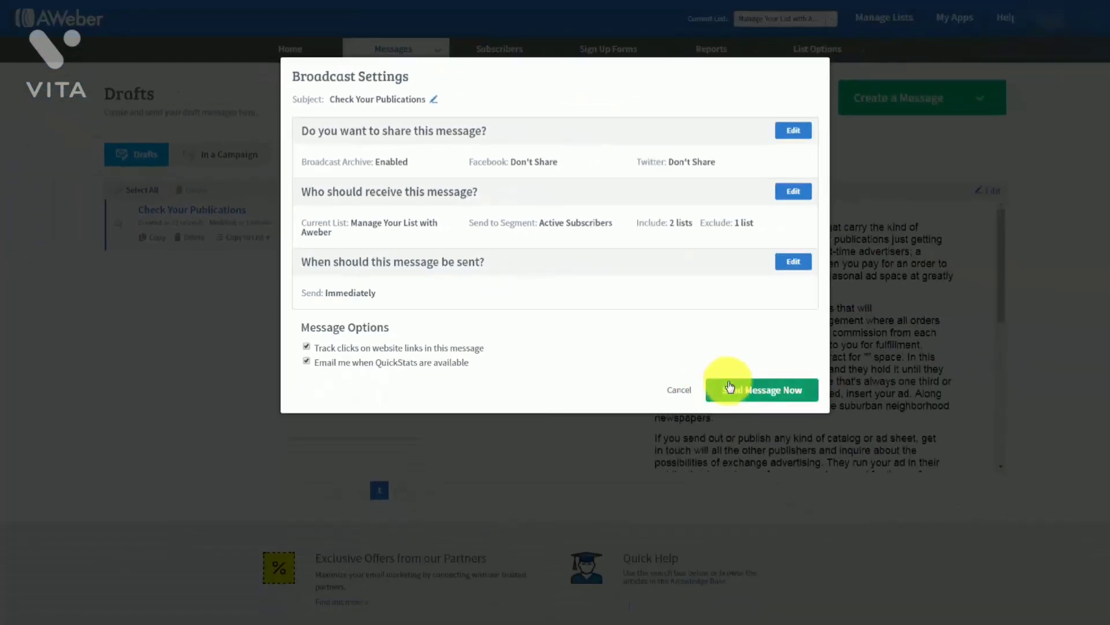
# Reschedule Check Your Publications to send September 6, 2017 at 12:00 AM EDT
pyautogui.click(790, 265)
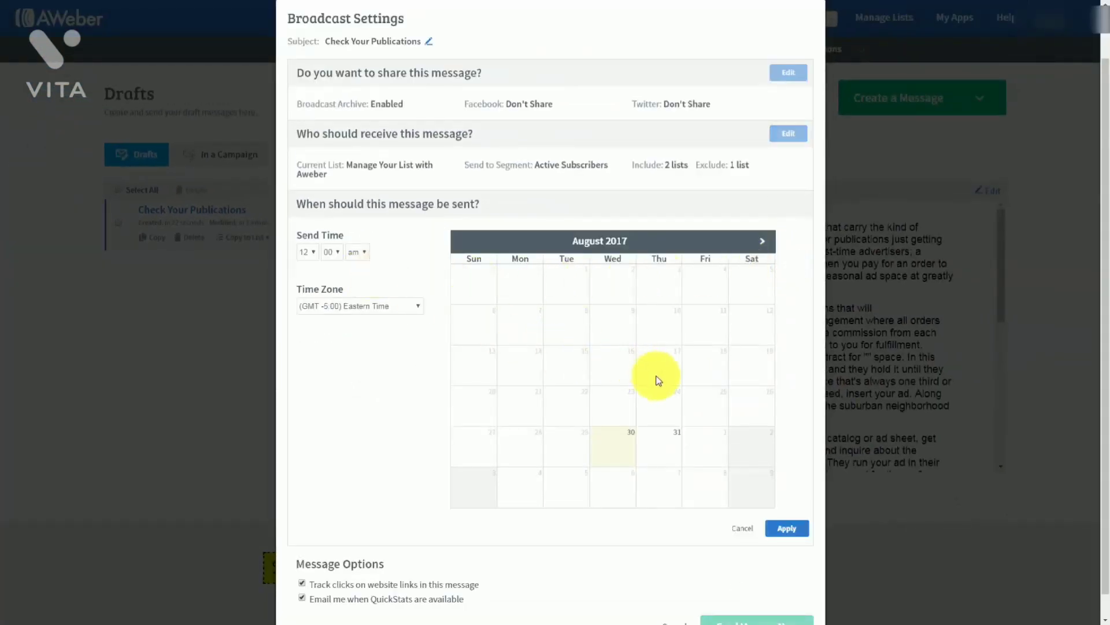
pyautogui.click(763, 241)
pyautogui.click(618, 339)
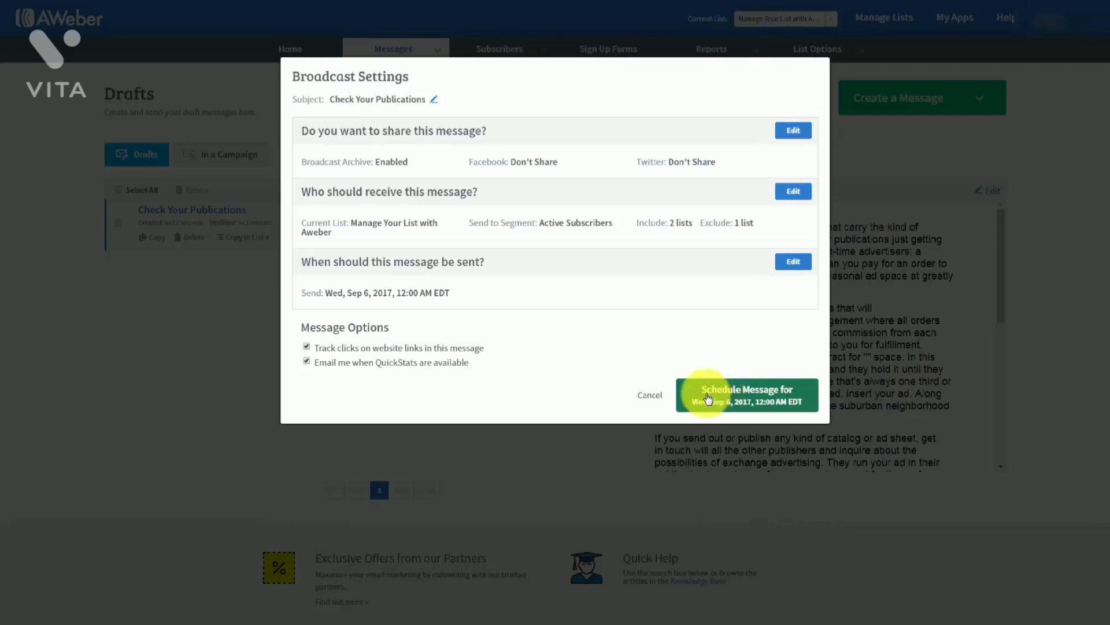
pyautogui.click(706, 397)
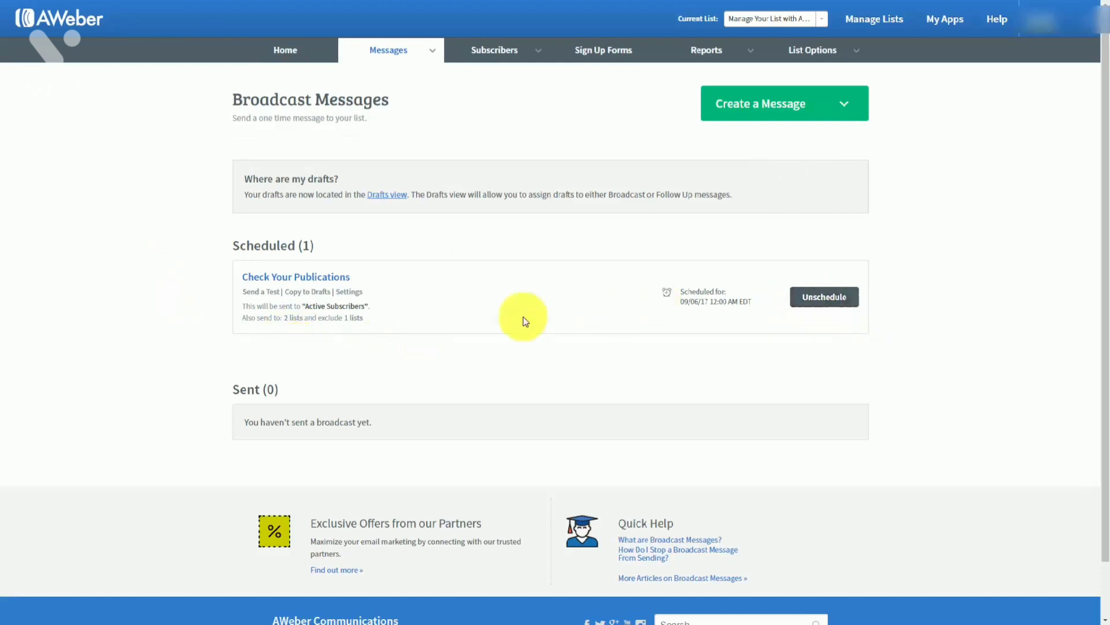
# Unschedule the Check Your Publications broadcast so it goes back to drafts
pyautogui.click(817, 299)
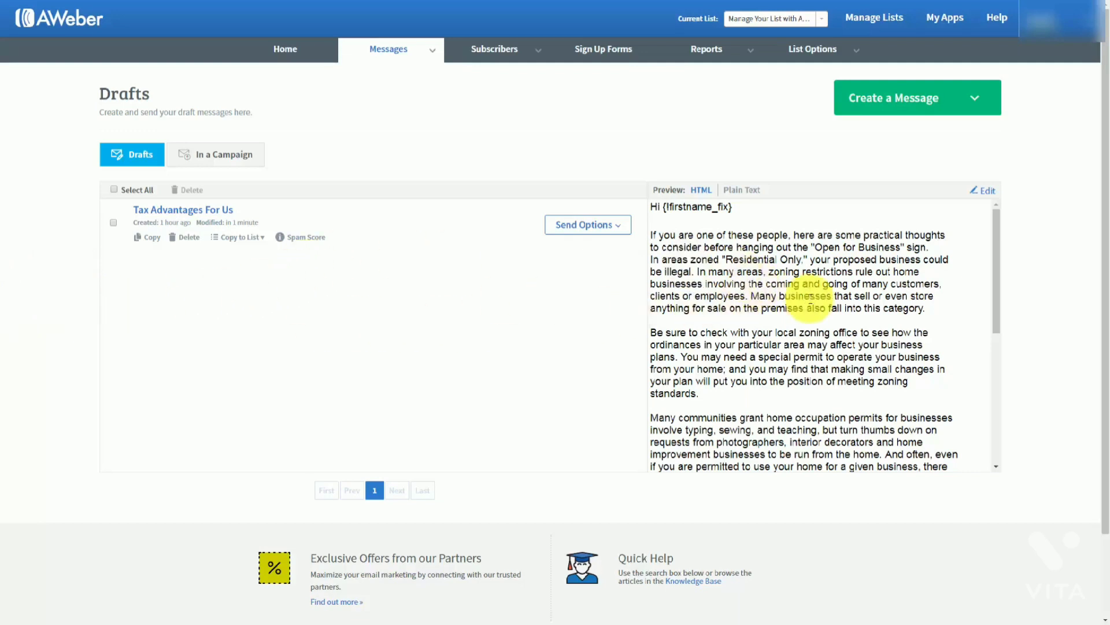
pyautogui.click(986, 194)
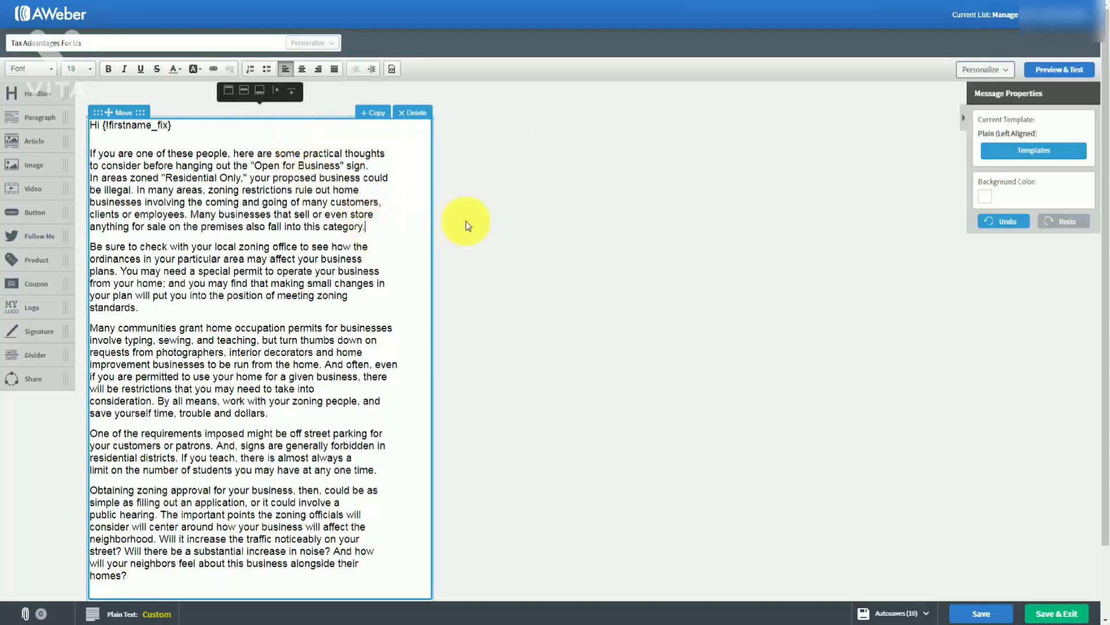
pyautogui.press('Return')
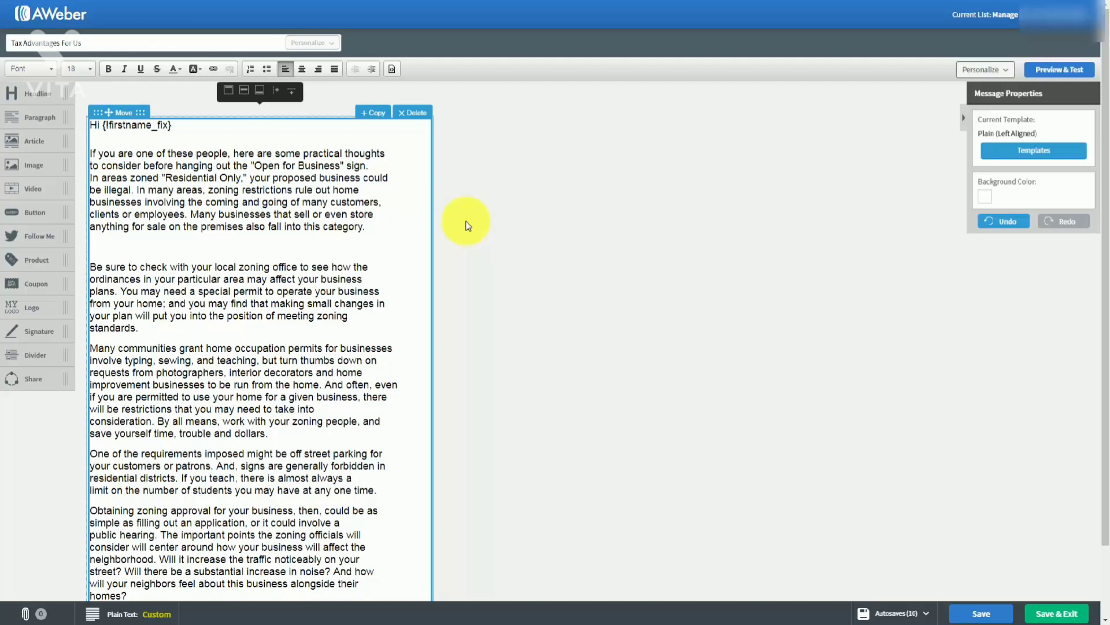
pyautogui.write('http://haon.biz/cfwop/')
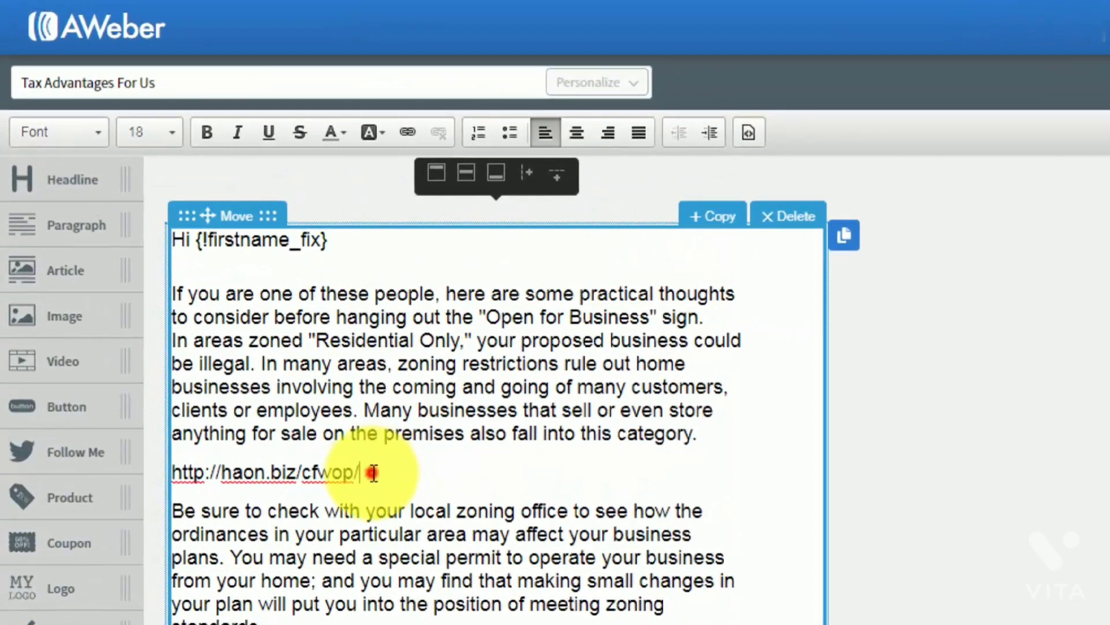
pyautogui.moveTo(373, 473); pyautogui.dragTo(174, 475)
pyautogui.hotkey('ctrl', 'c')
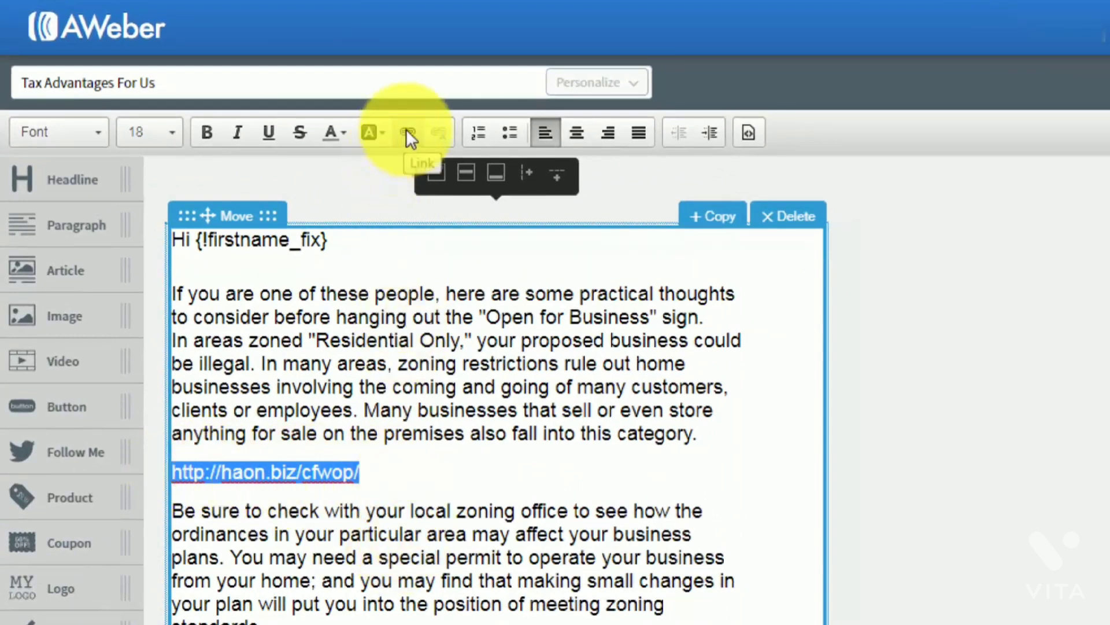
pyautogui.click(406, 133)
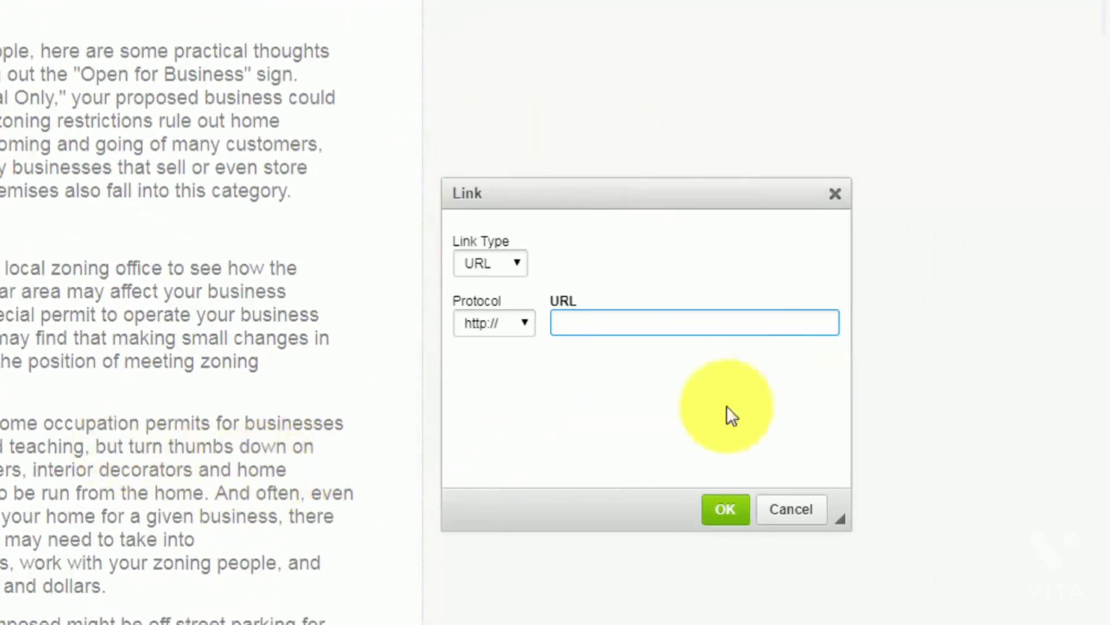
pyautogui.rightClick(566, 323)
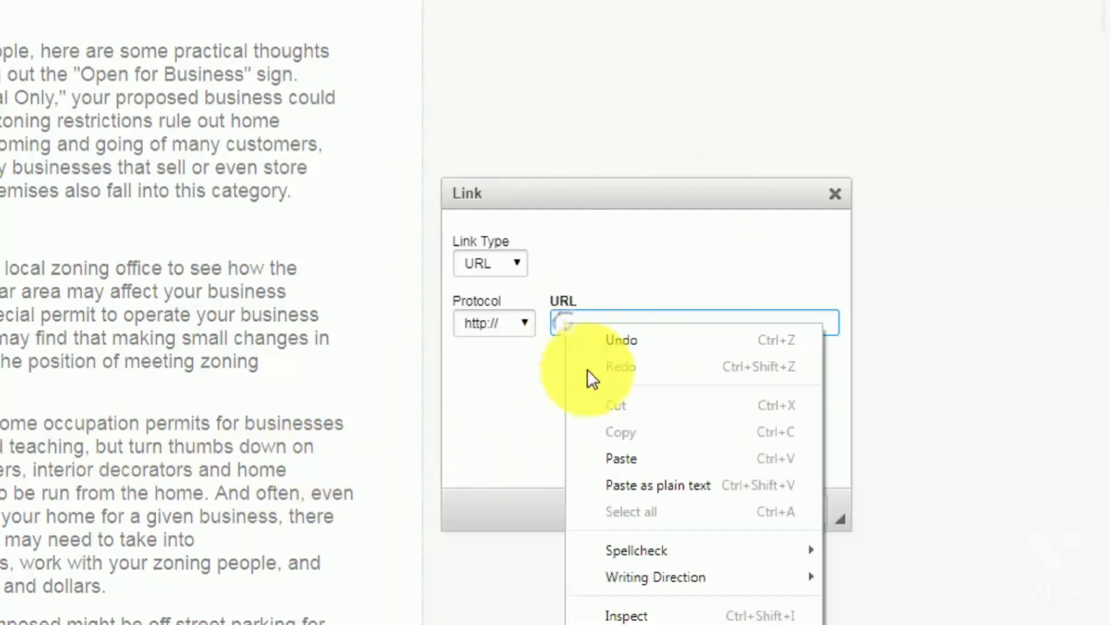
pyautogui.click(616, 458)
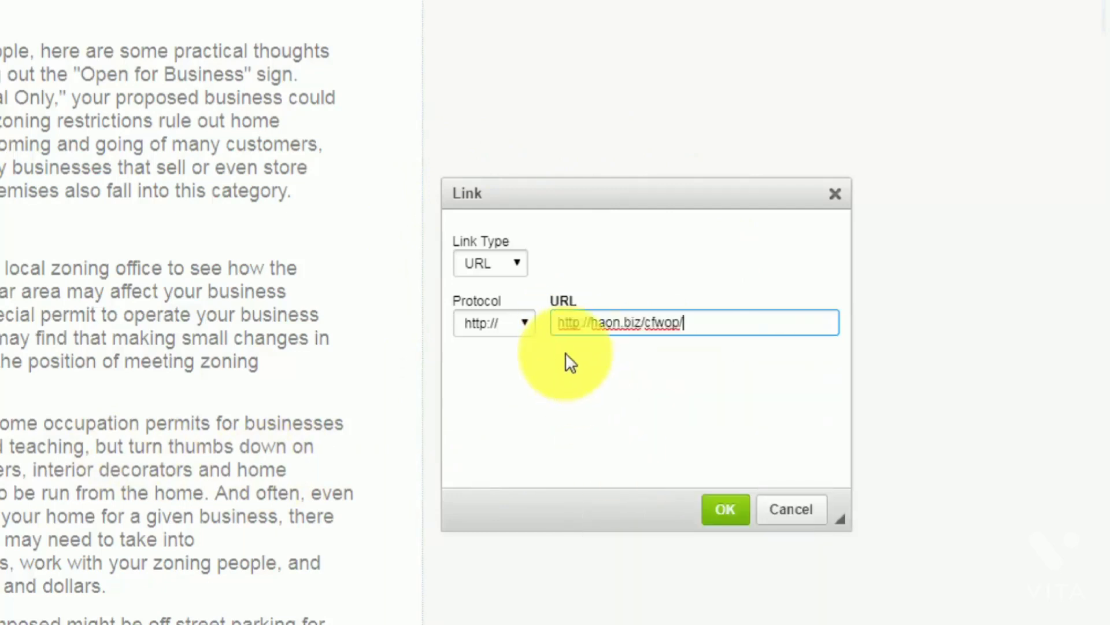
pyautogui.click(560, 322)
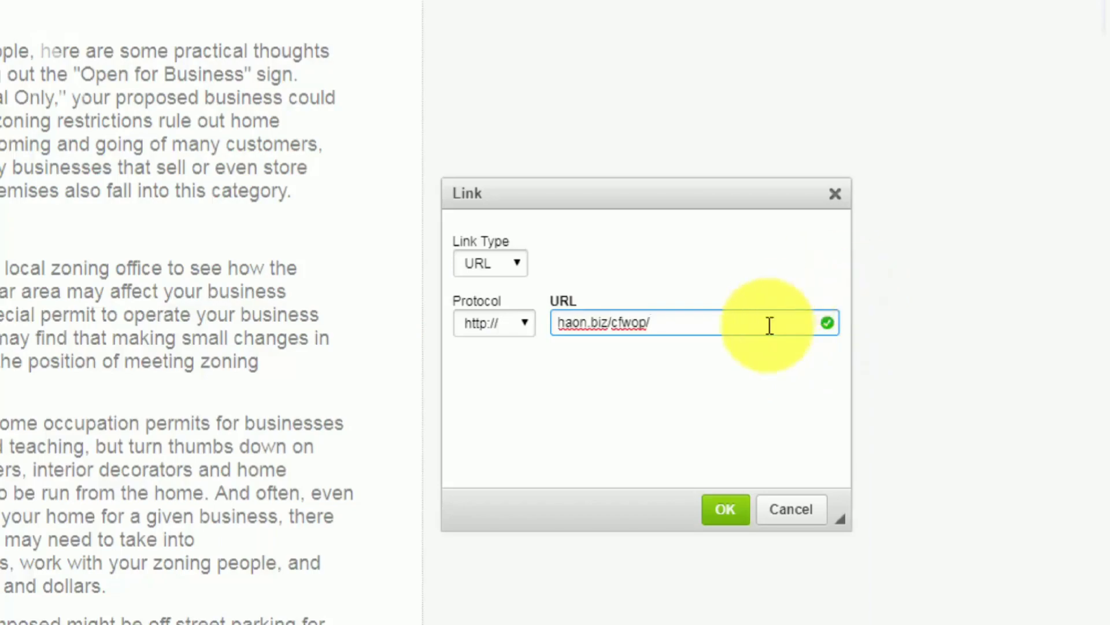
pyautogui.click(725, 508)
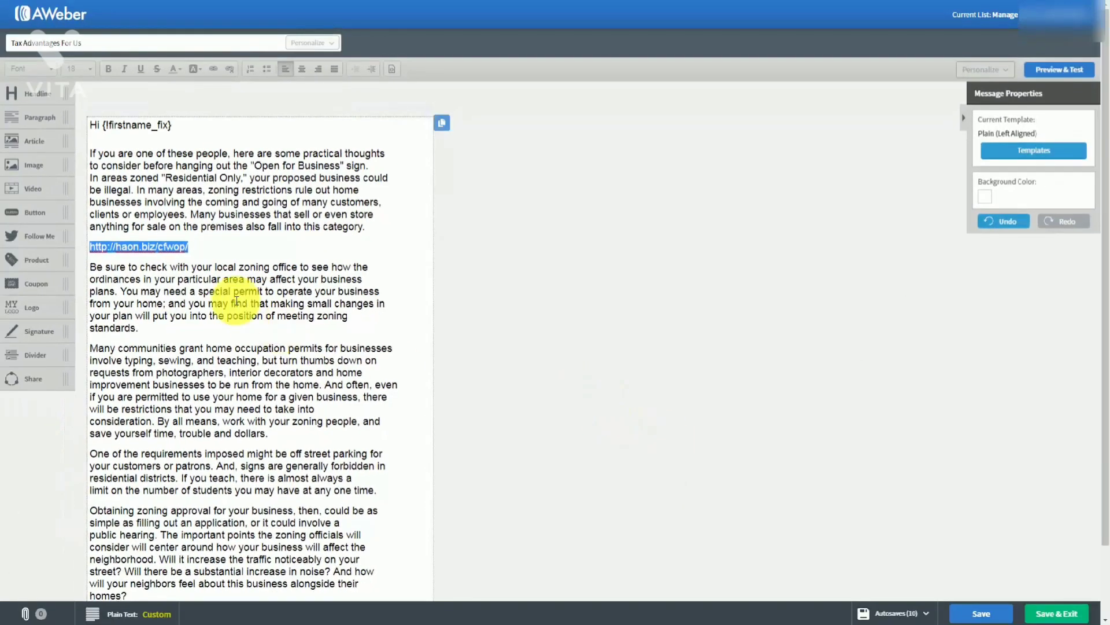
# Link the words 'you may find' to haon.biz/cfwop/
pyautogui.click(118, 262)
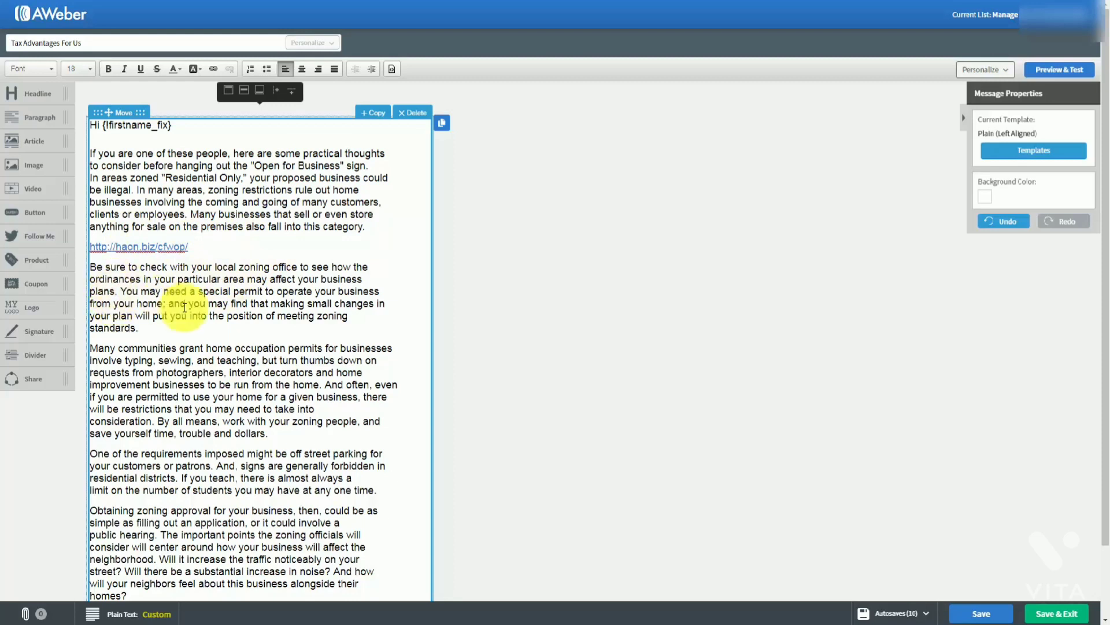
pyautogui.moveTo(189, 304); pyautogui.dragTo(242, 304)
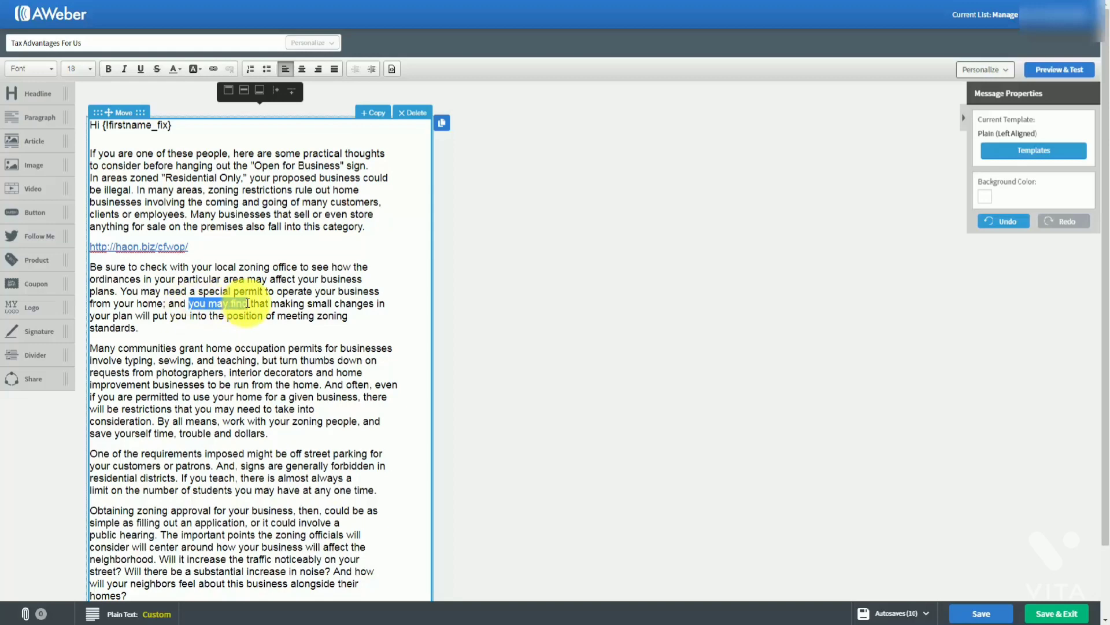
pyautogui.click(215, 69)
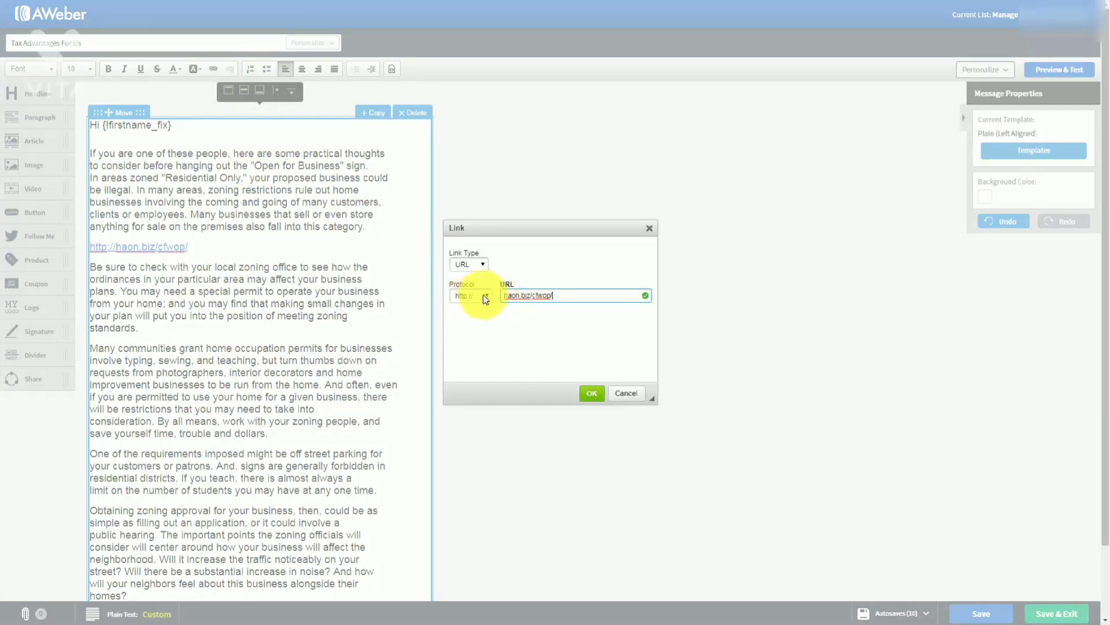
pyautogui.click(590, 395)
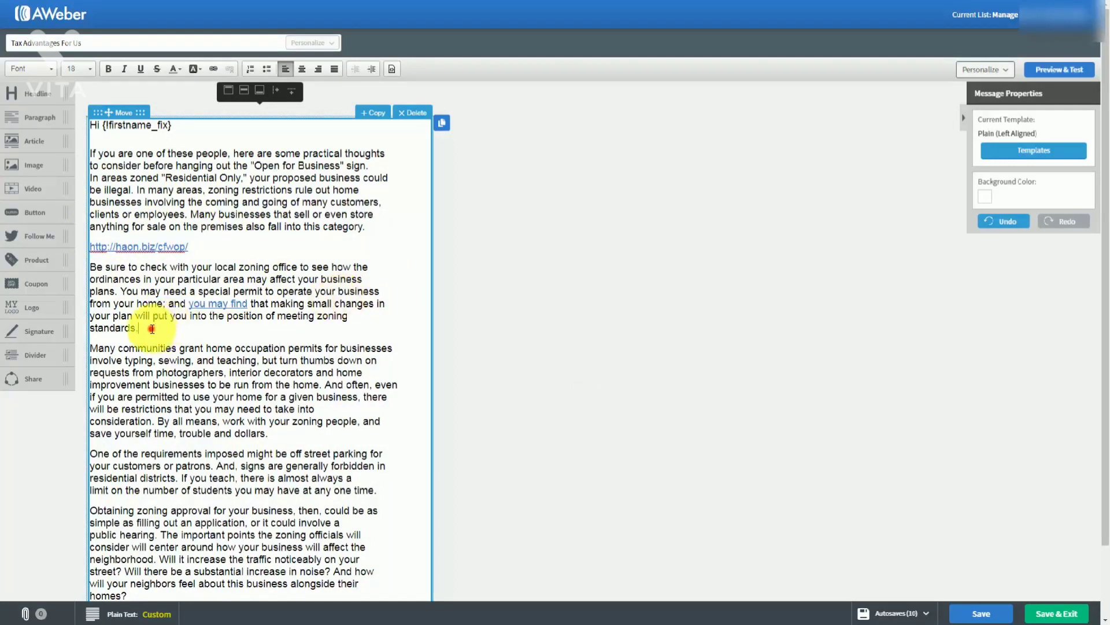
# Add an 'Our Website' line after the standards paragraph and link it to the site
pyautogui.press('Return')
pyautogui.write('Our Website')
pyautogui.click(234, 410)
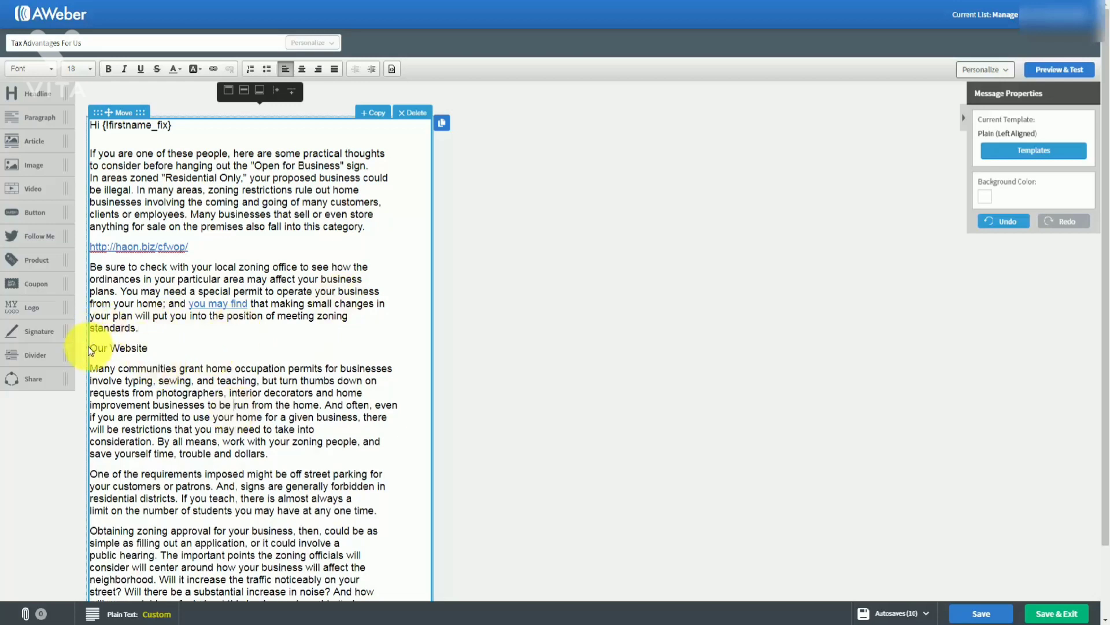
pyautogui.moveTo(91, 347); pyautogui.dragTo(150, 350)
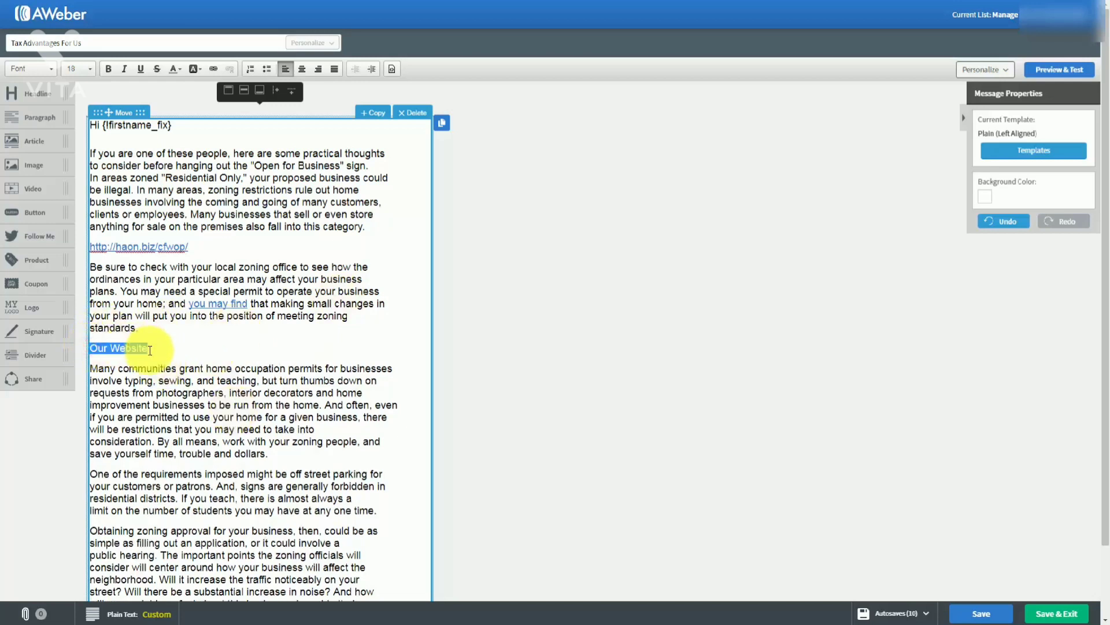
pyautogui.click(211, 70)
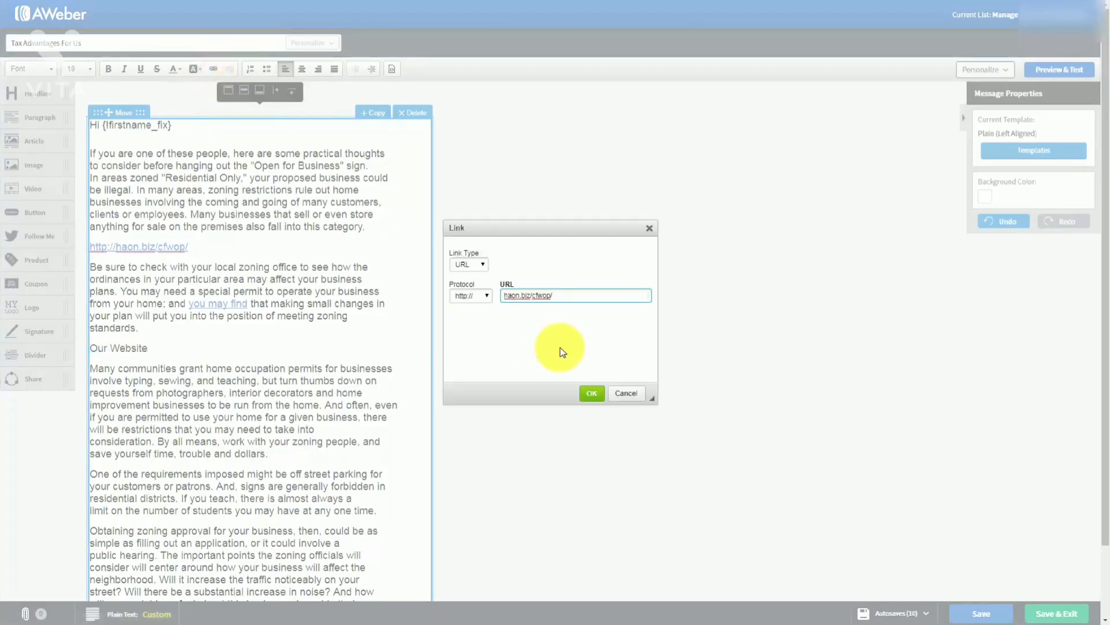
pyautogui.click(591, 393)
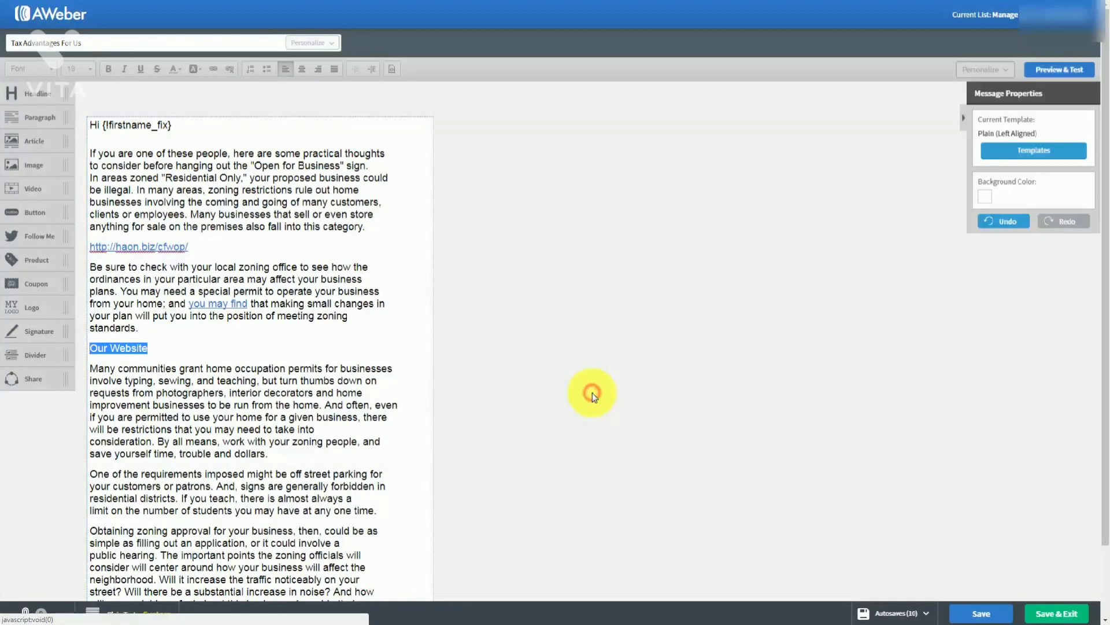
pyautogui.click(353, 384)
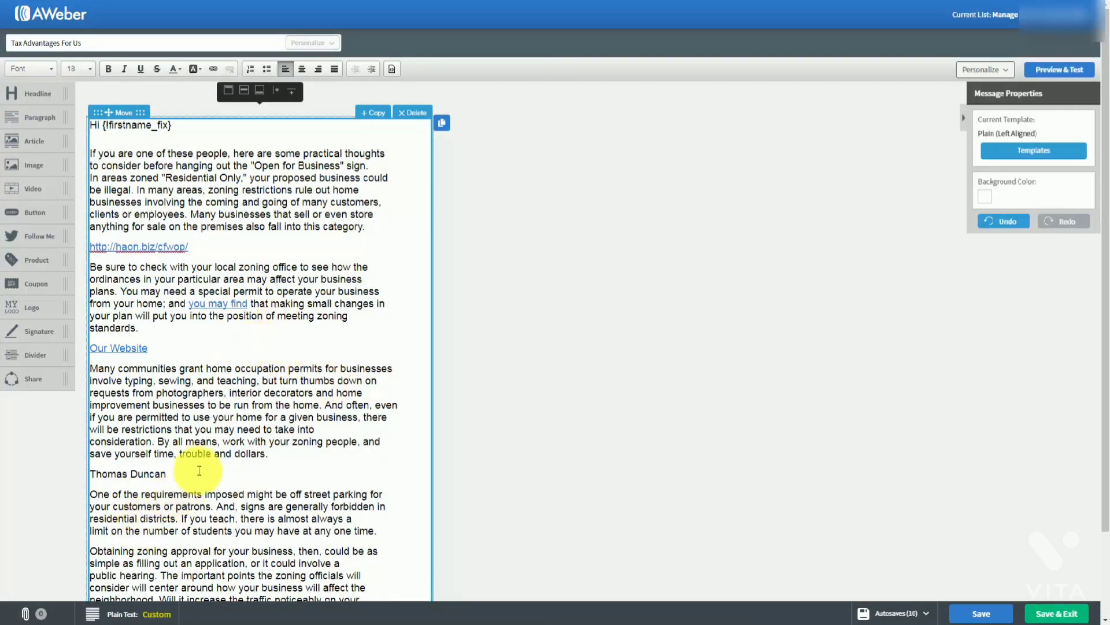
# Turn the author's name line into an e-mail link with prefilled address, subject and body
pyautogui.click(196, 467)
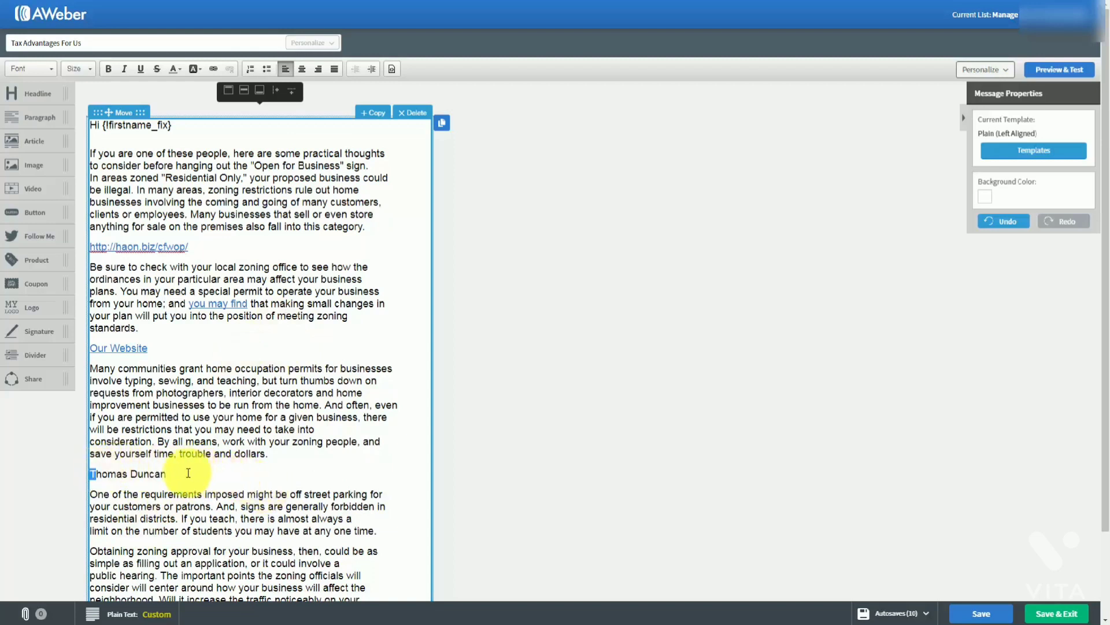
pyautogui.moveTo(182, 473); pyautogui.dragTo(88, 473)
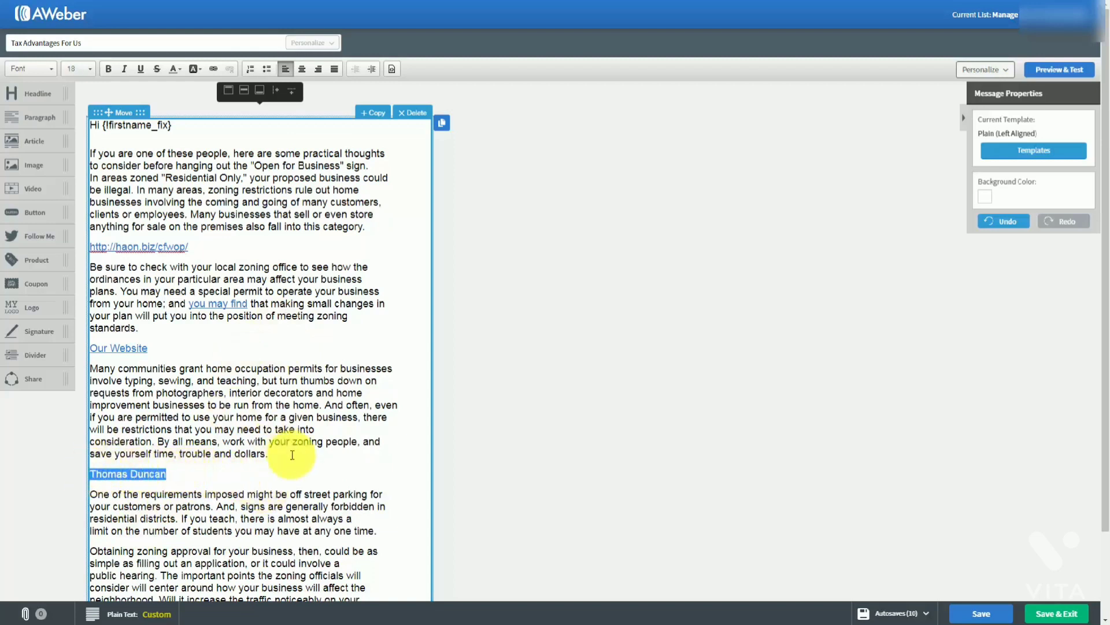
pyautogui.click(211, 77)
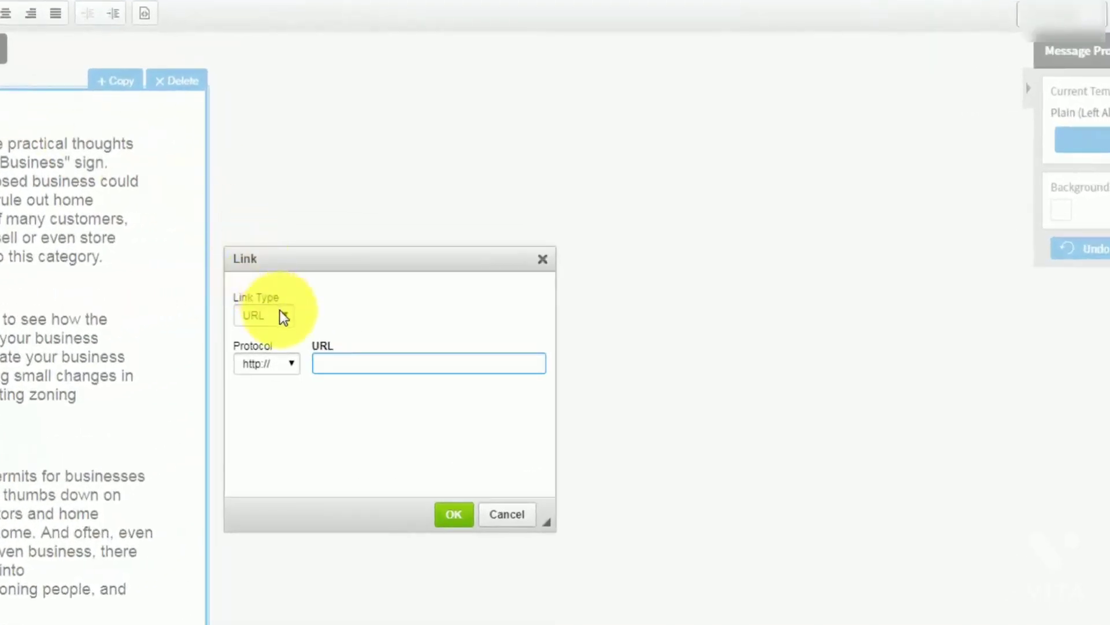
pyautogui.click(279, 313)
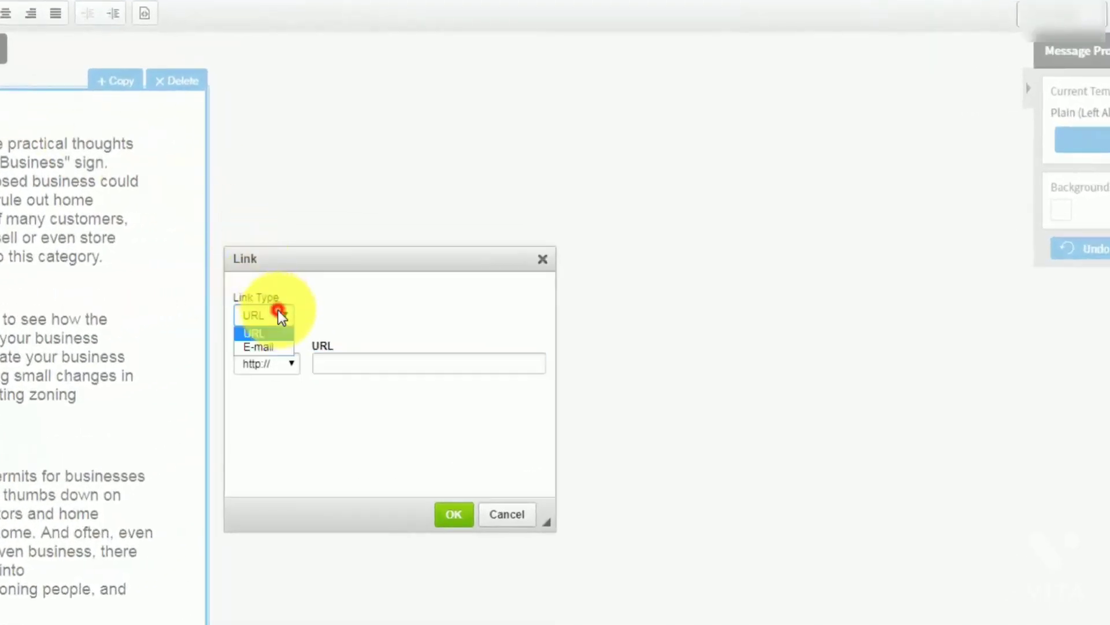
pyautogui.click(264, 348)
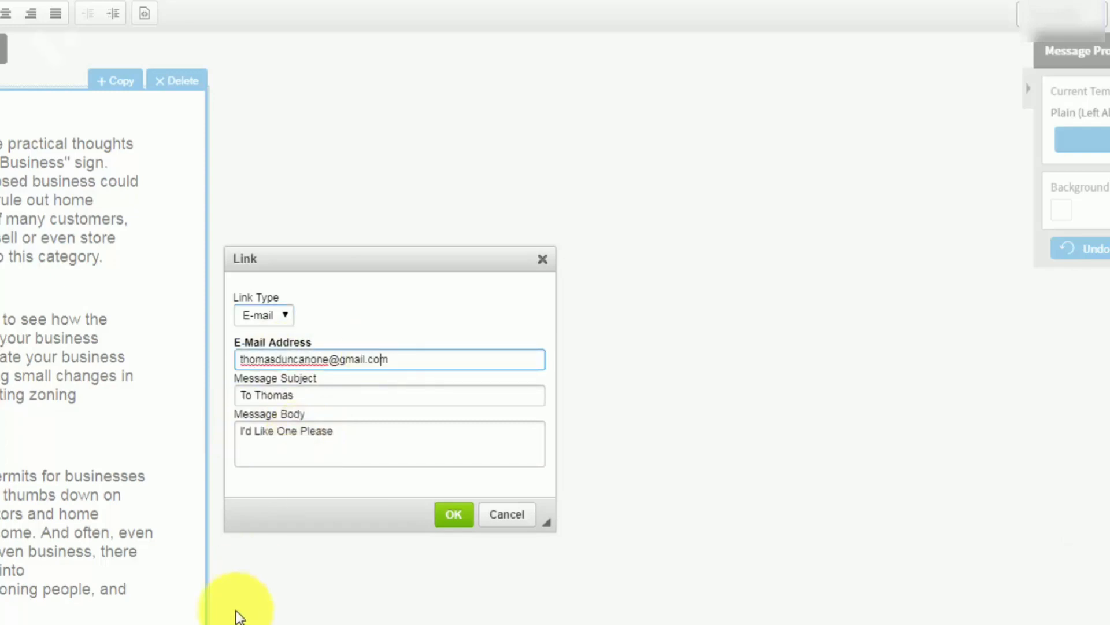
pyautogui.click(452, 514)
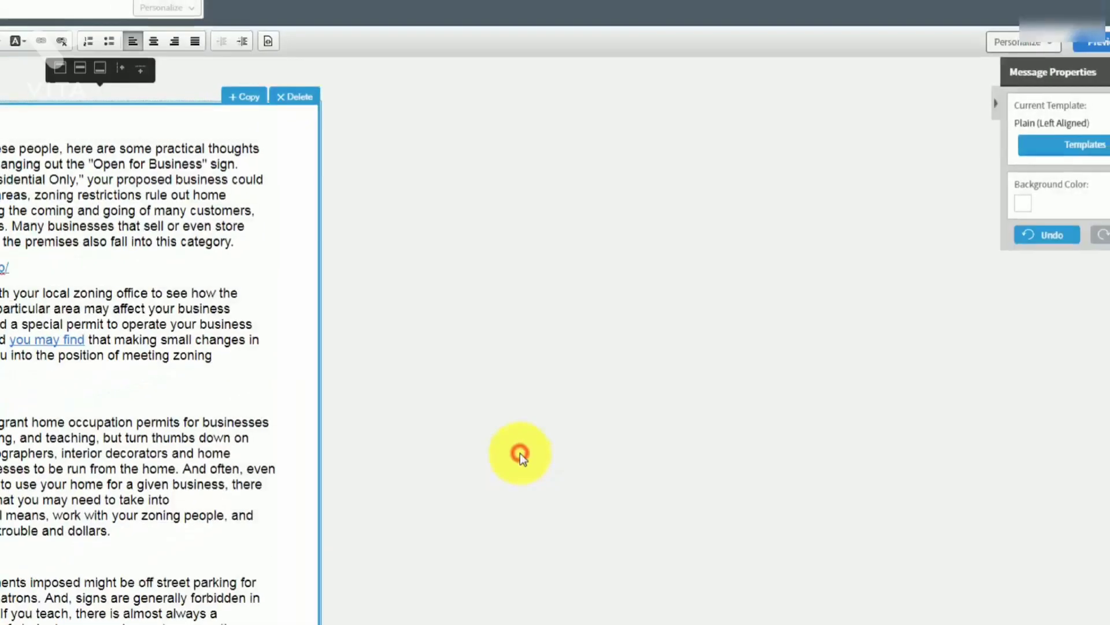
pyautogui.click(213, 453)
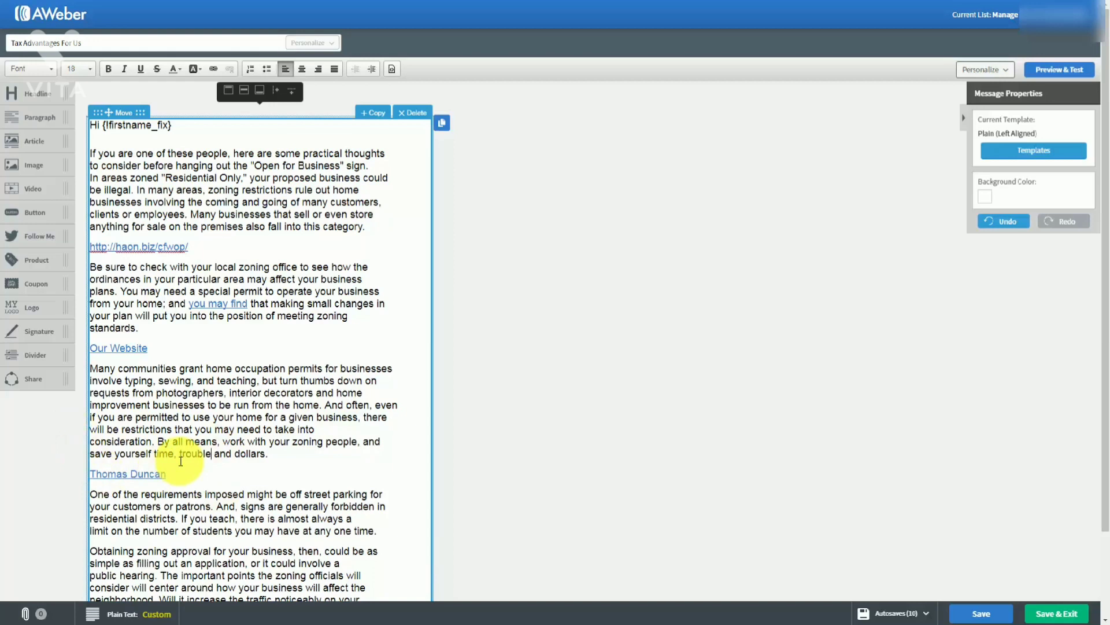
# Retitle the message 'Advantages For Us' and save the draft
pyautogui.press('Tab')
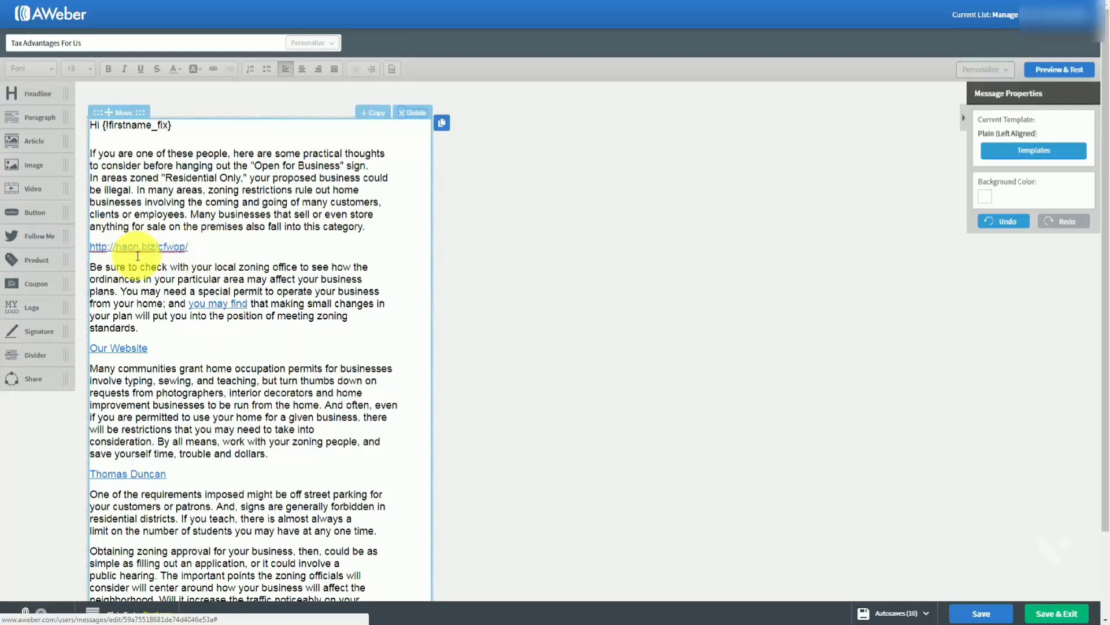
pyautogui.click(138, 256)
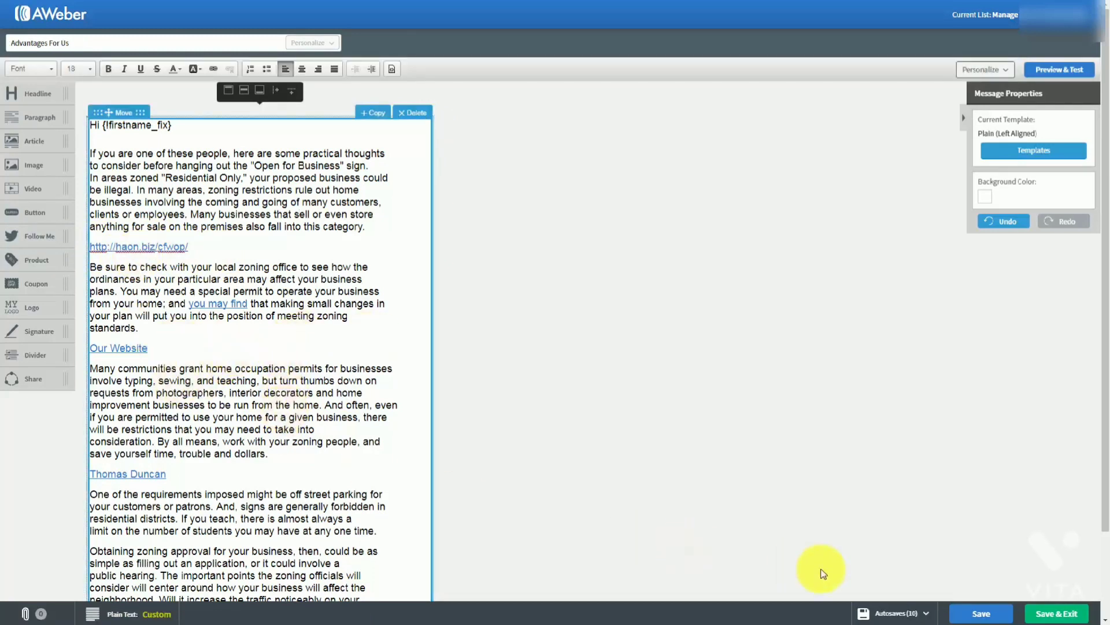
pyautogui.click(959, 605)
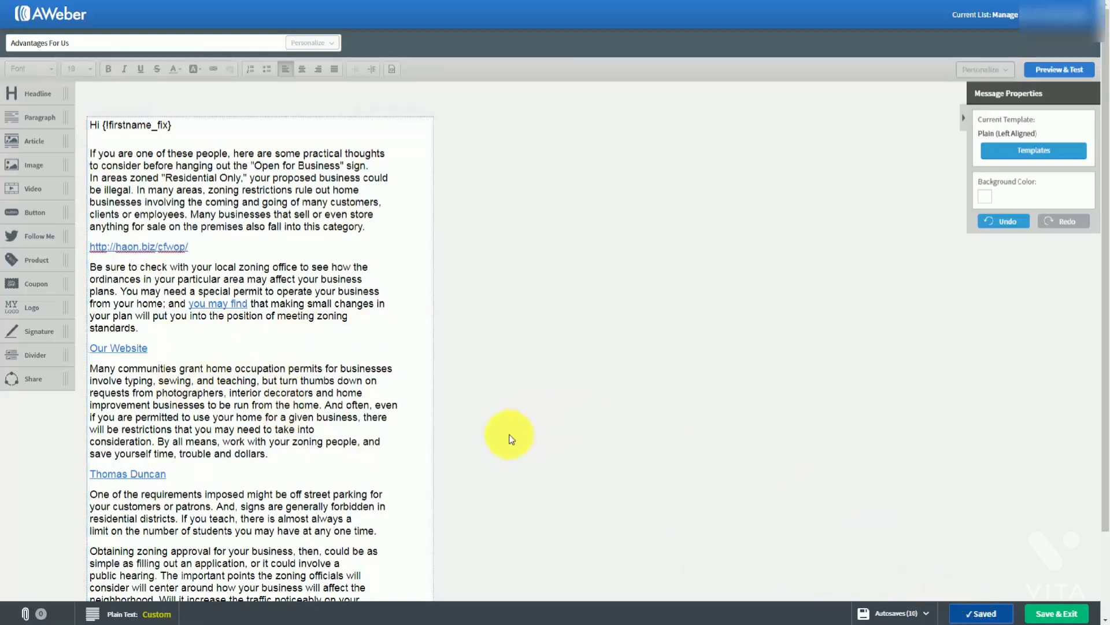
# Close the editor and open Schedule a Broadcast from the Advantages For Us Send Options
pyautogui.click(1047, 614)
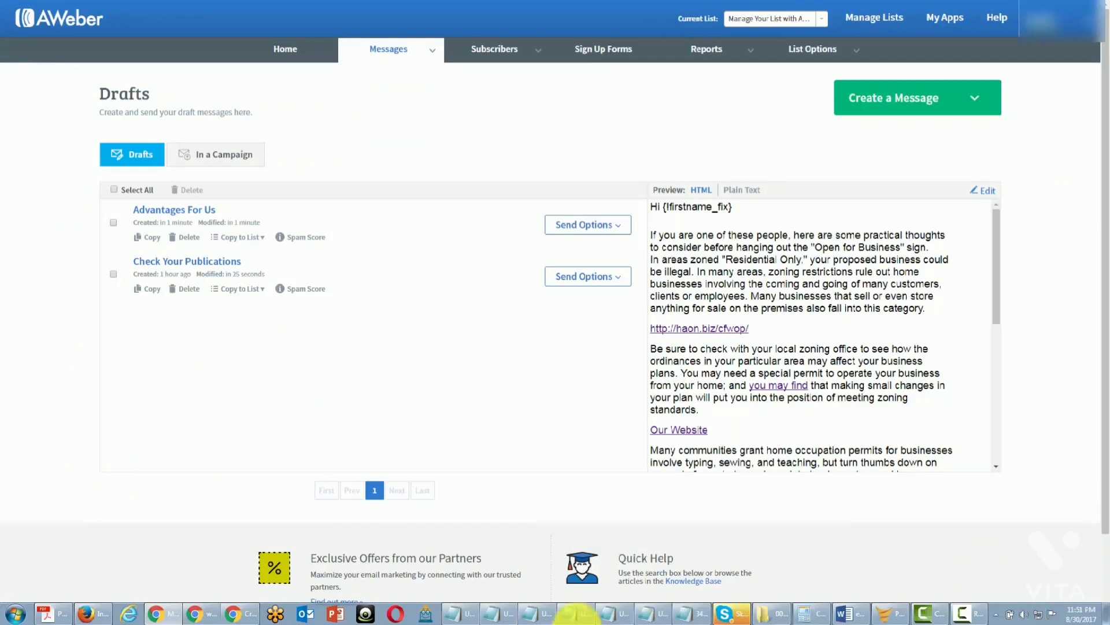
pyautogui.click(618, 224)
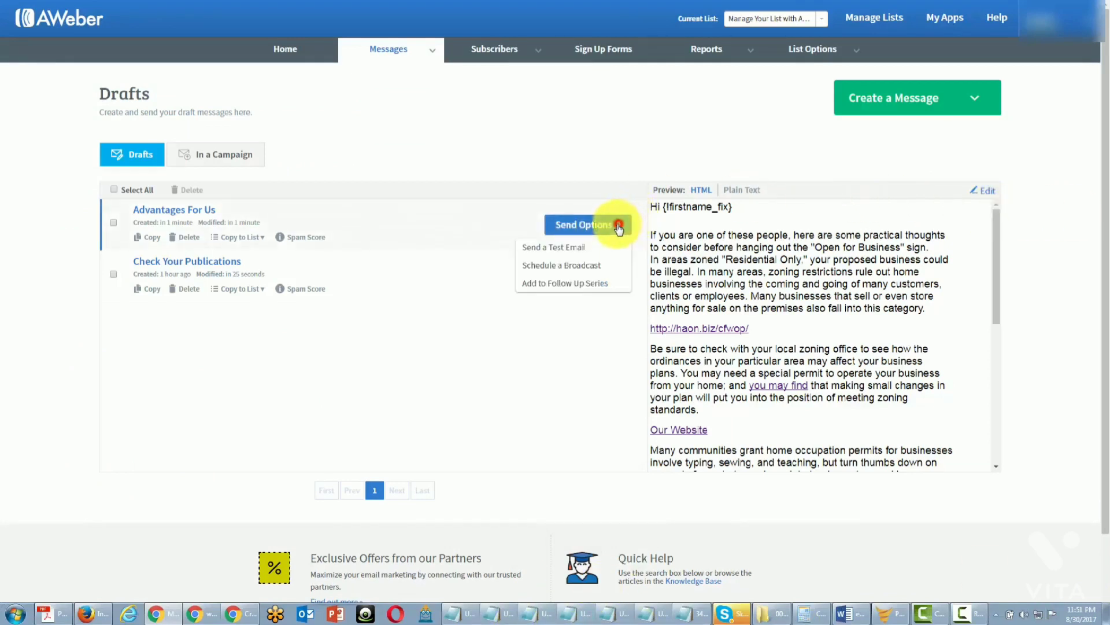
pyautogui.click(569, 267)
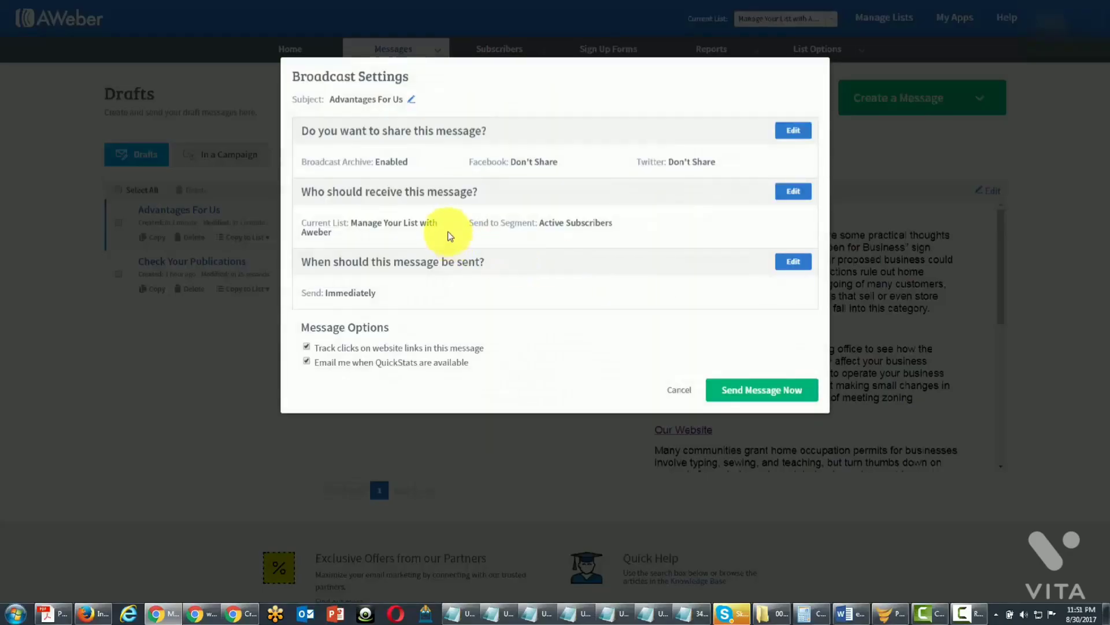
# Send Advantages For Us now to Active Subscribers and confirm the send
pyautogui.click(724, 389)
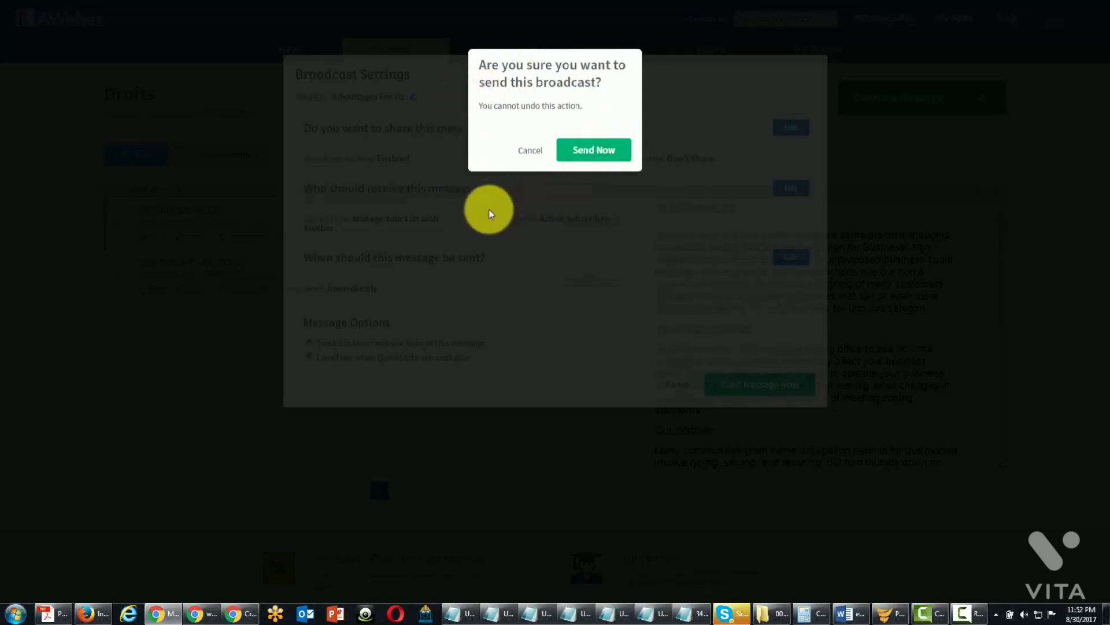
pyautogui.click(580, 152)
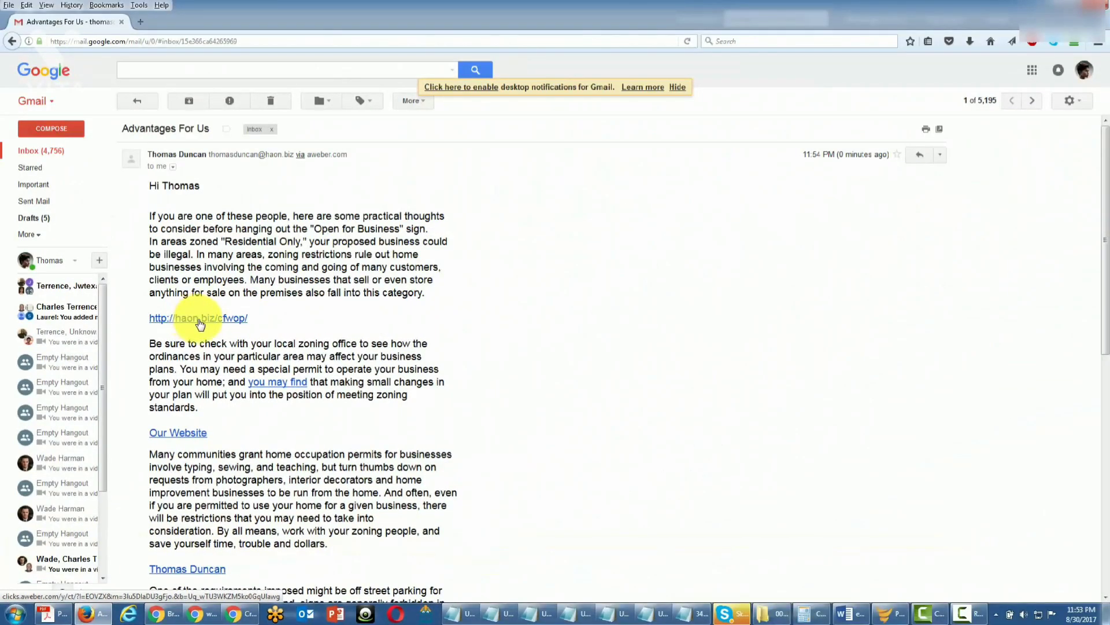
# Test the received email's haon.biz link, then its author-name mailto link
pyautogui.click(200, 319)
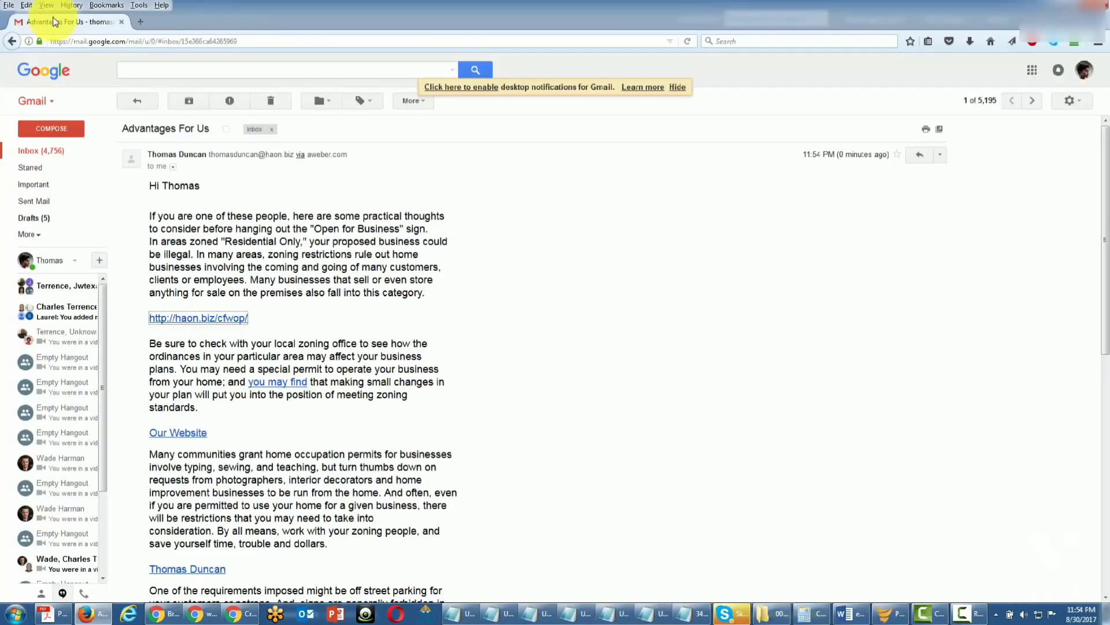
pyautogui.click(262, 411)
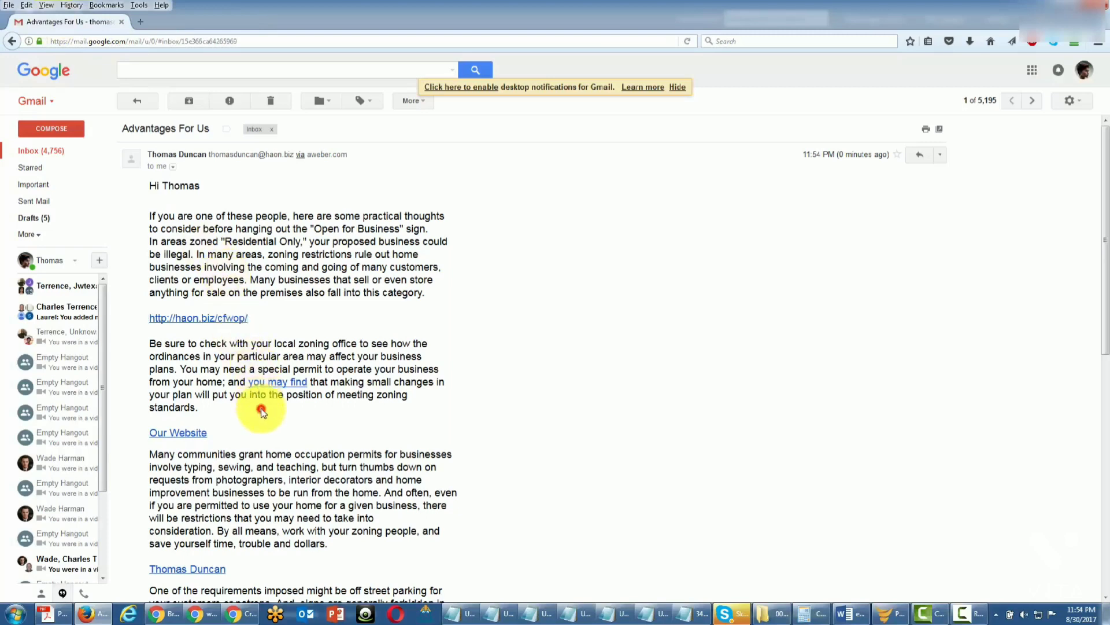
pyautogui.scroll(-3, 262, 412)
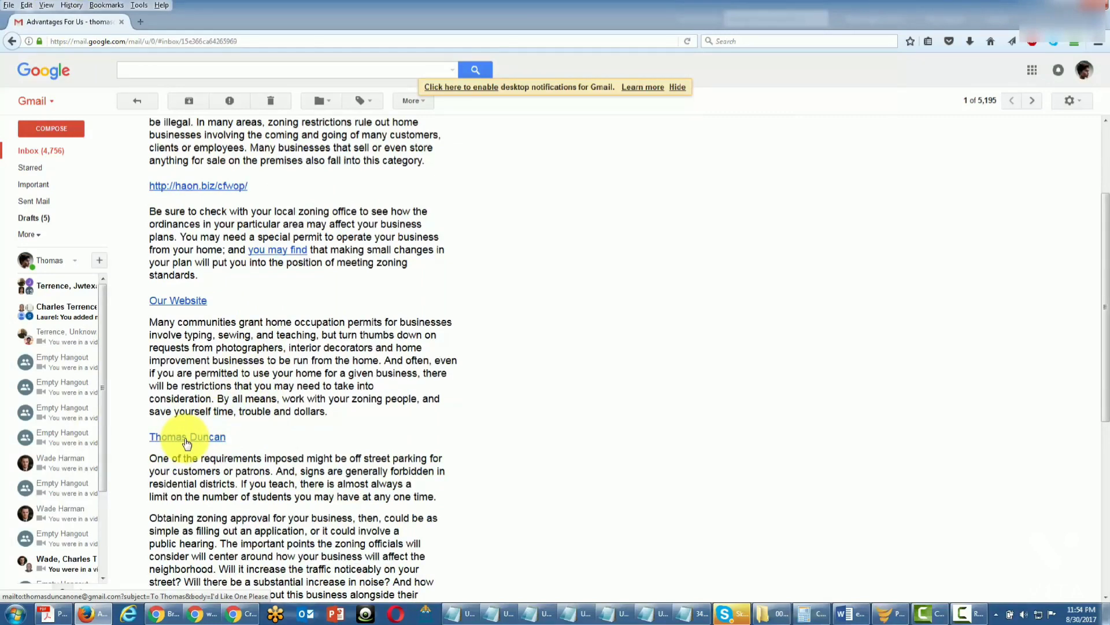
pyautogui.click(187, 440)
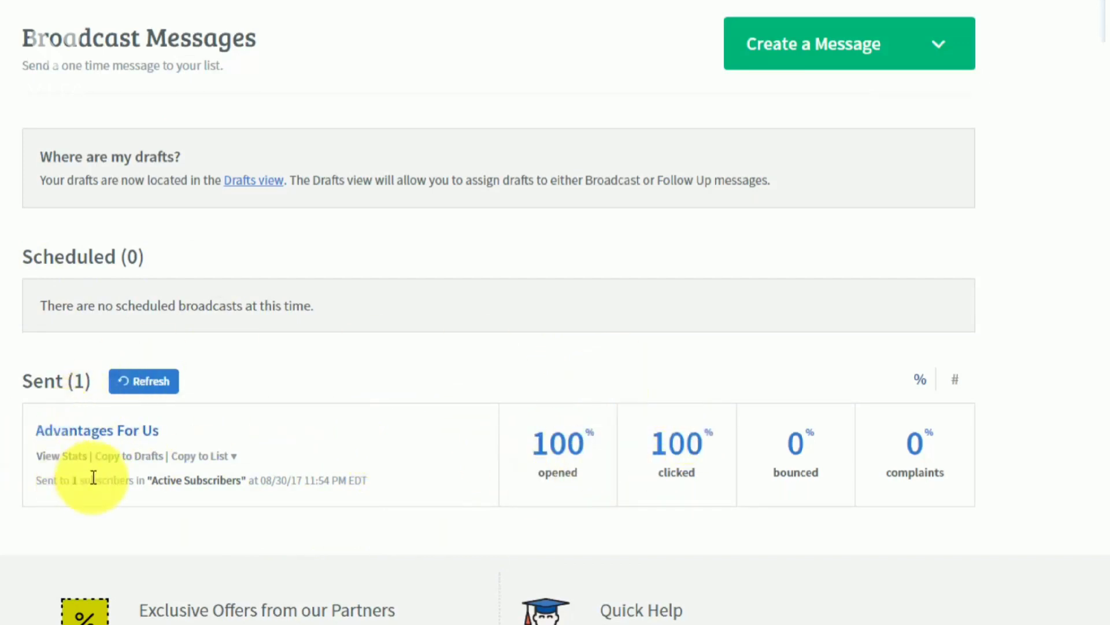
# View Advantages For Us stats, switching the Opens list between Unopened and Opened subscribers
pyautogui.click(65, 456)
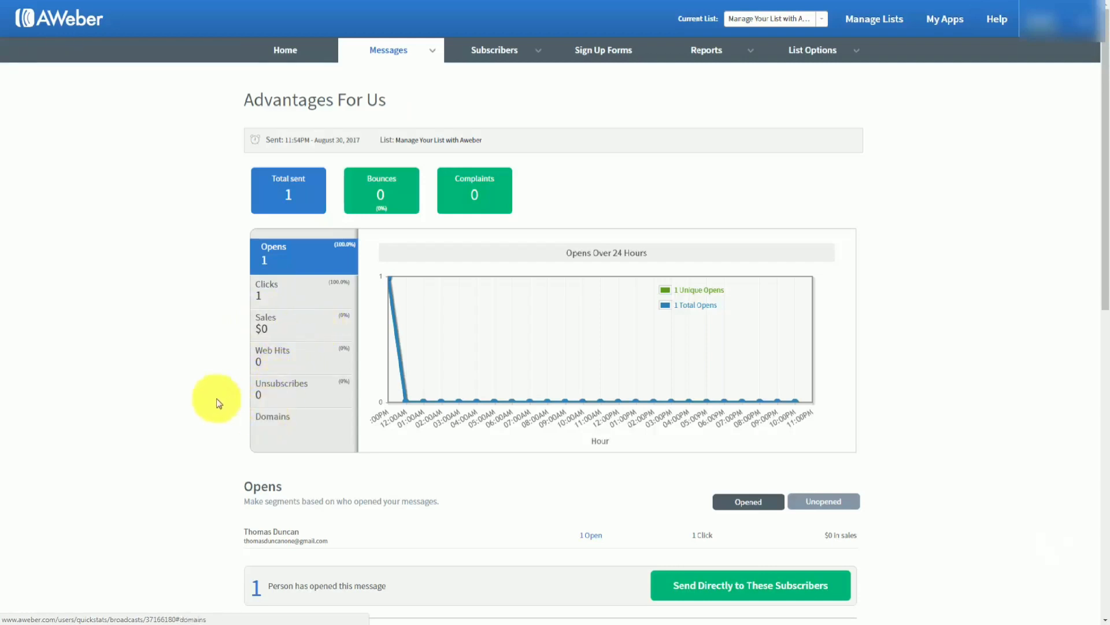
pyautogui.scroll(-1, 199, 395)
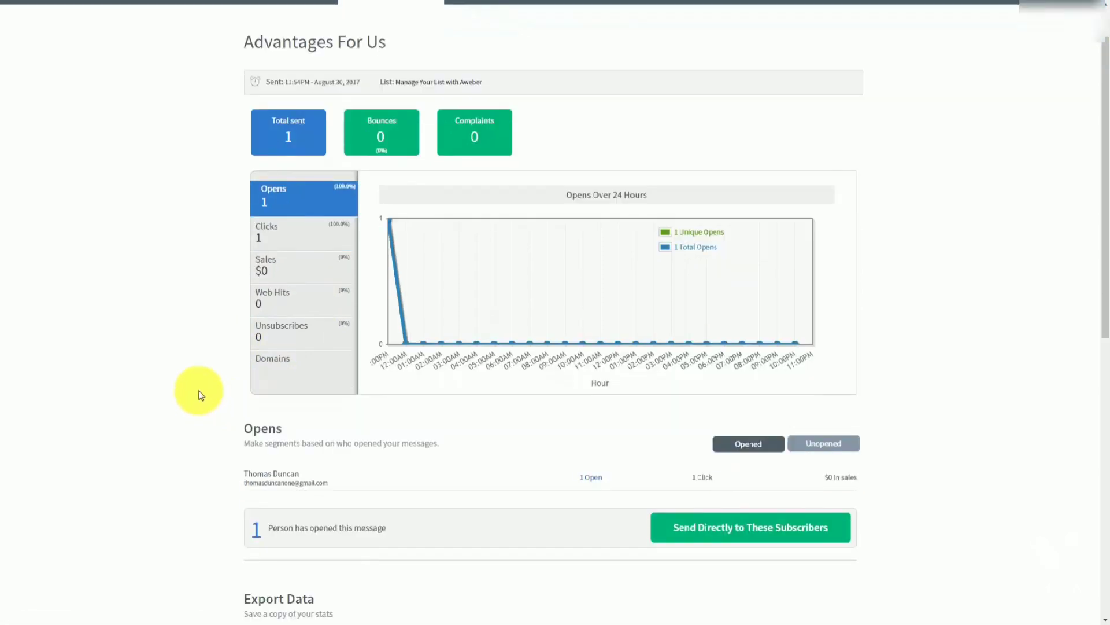
pyautogui.click(808, 445)
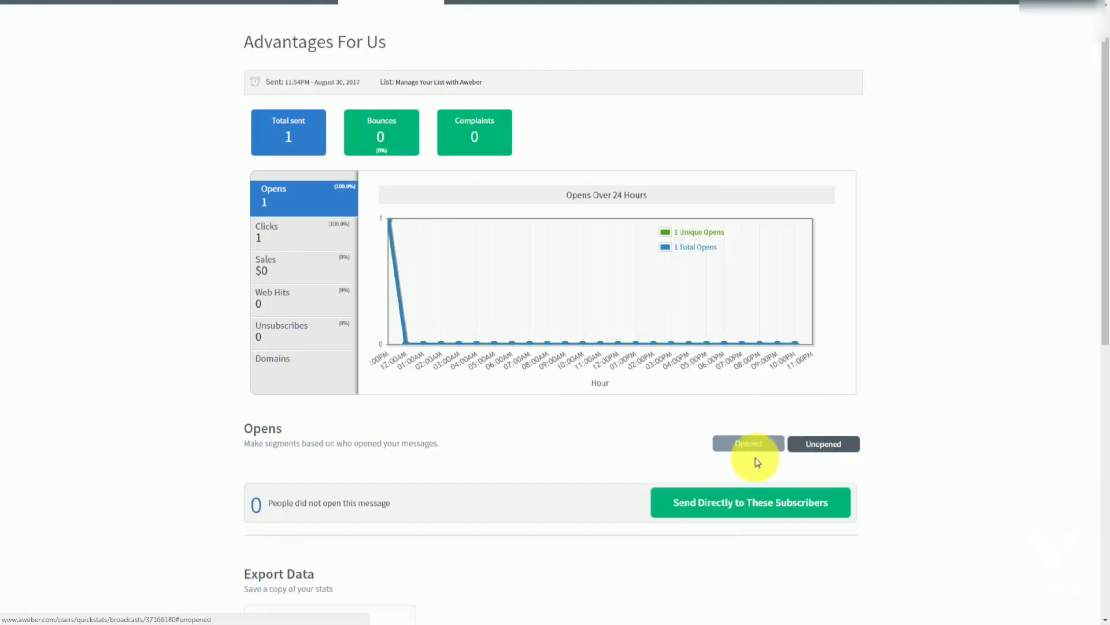
pyautogui.click(730, 444)
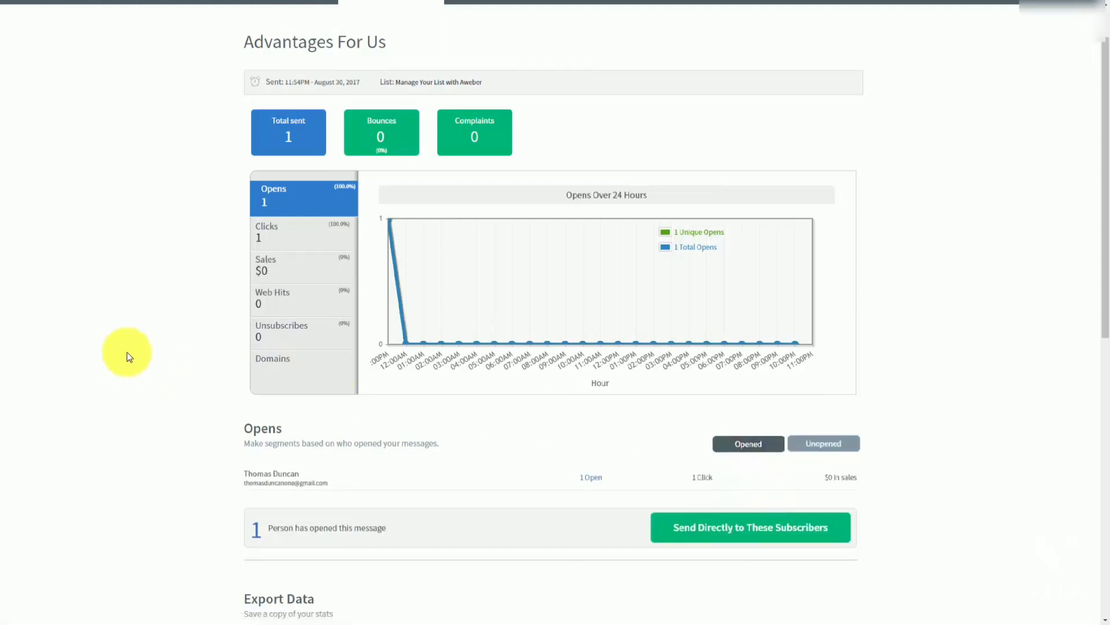
pyautogui.scroll(-1, 163, 357)
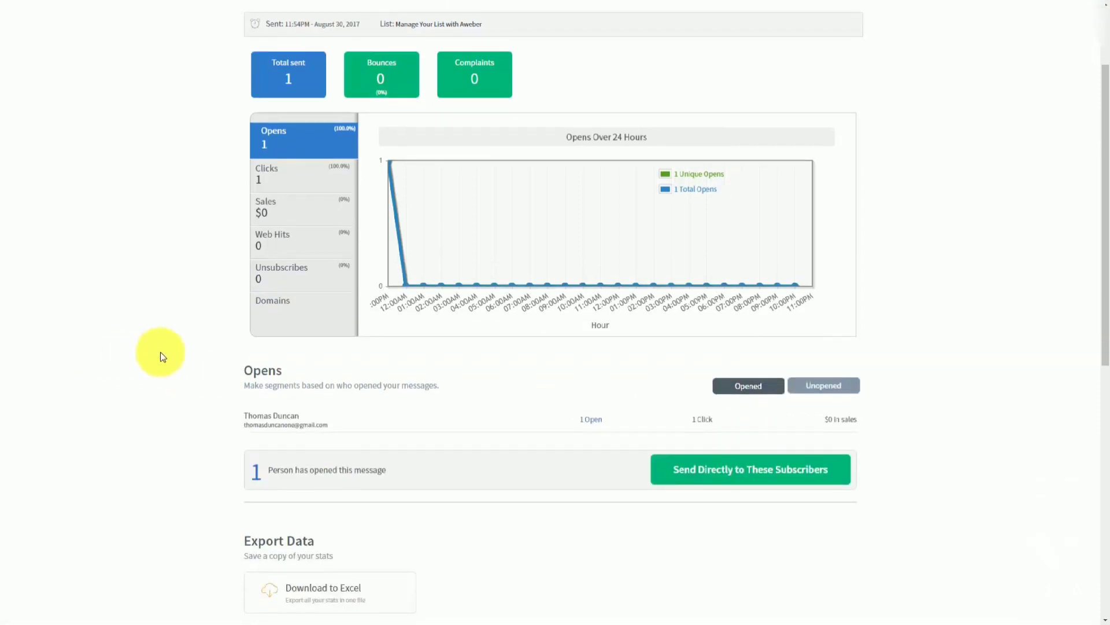
pyautogui.scroll(-1, 163, 357)
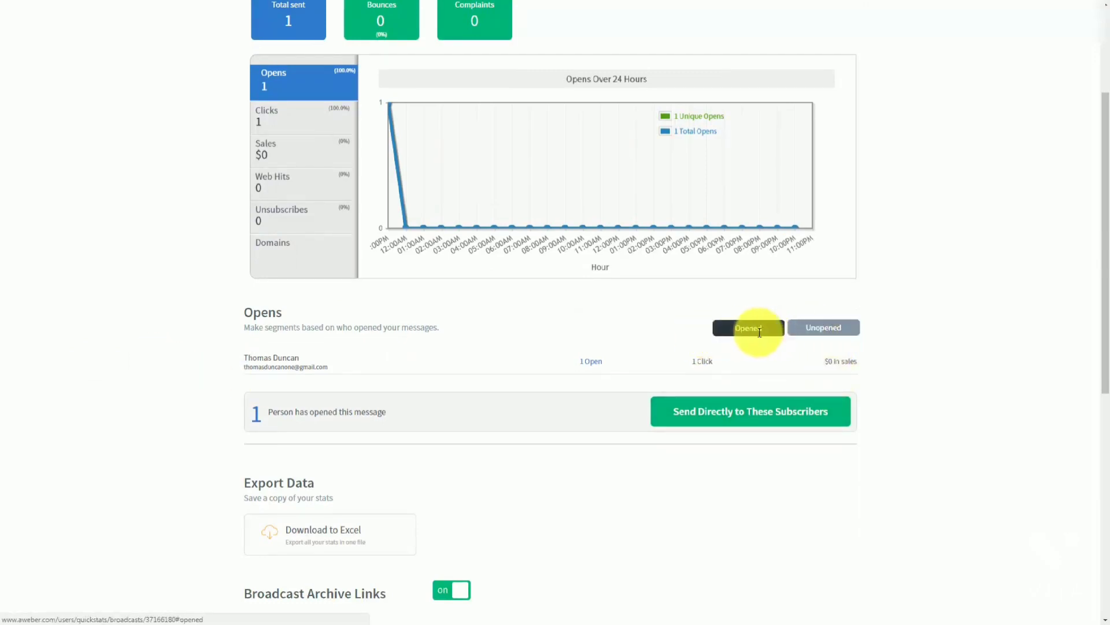
pyautogui.scroll(1, 359, 384)
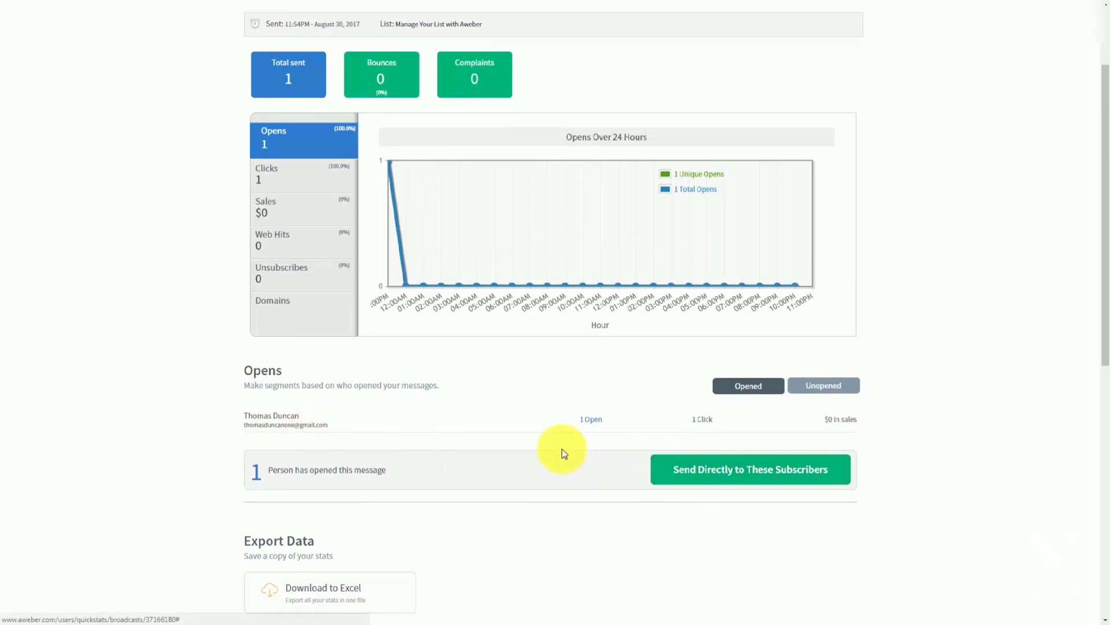
pyautogui.scroll(1, 561, 451)
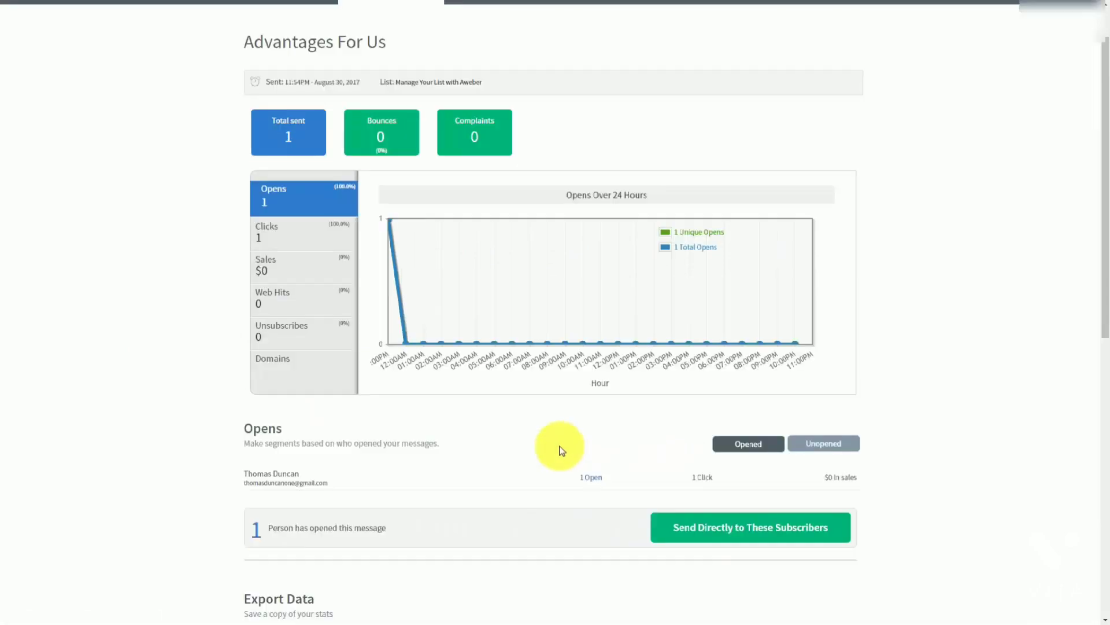
# Save the Advantages For Us openers as a new segment named after the opening subscriber, then view Unopened
pyautogui.click(680, 531)
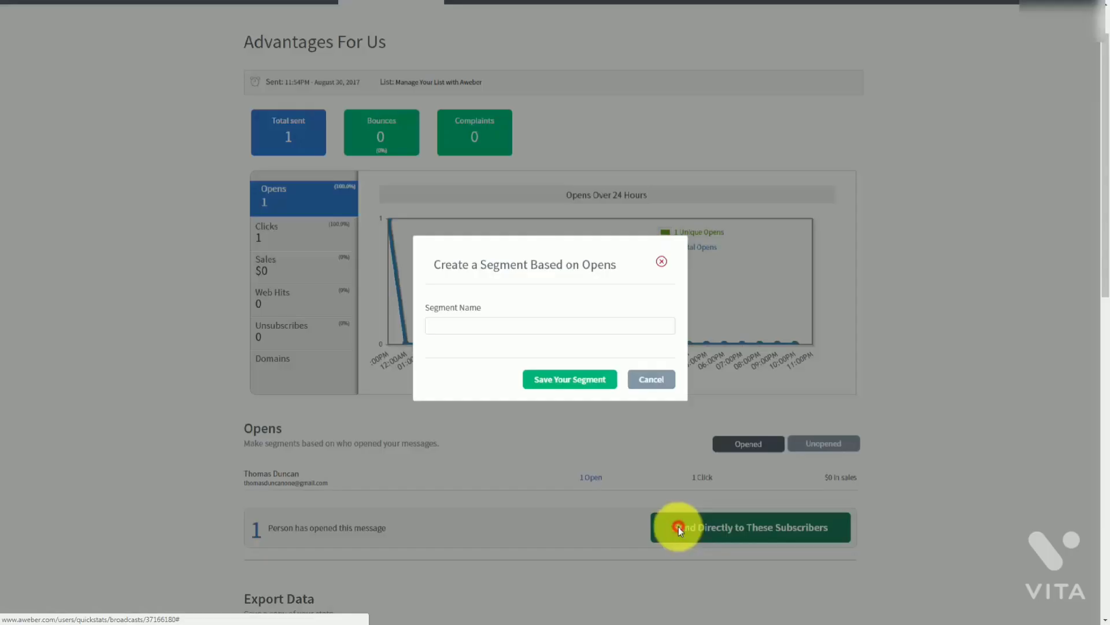
pyautogui.click(470, 326)
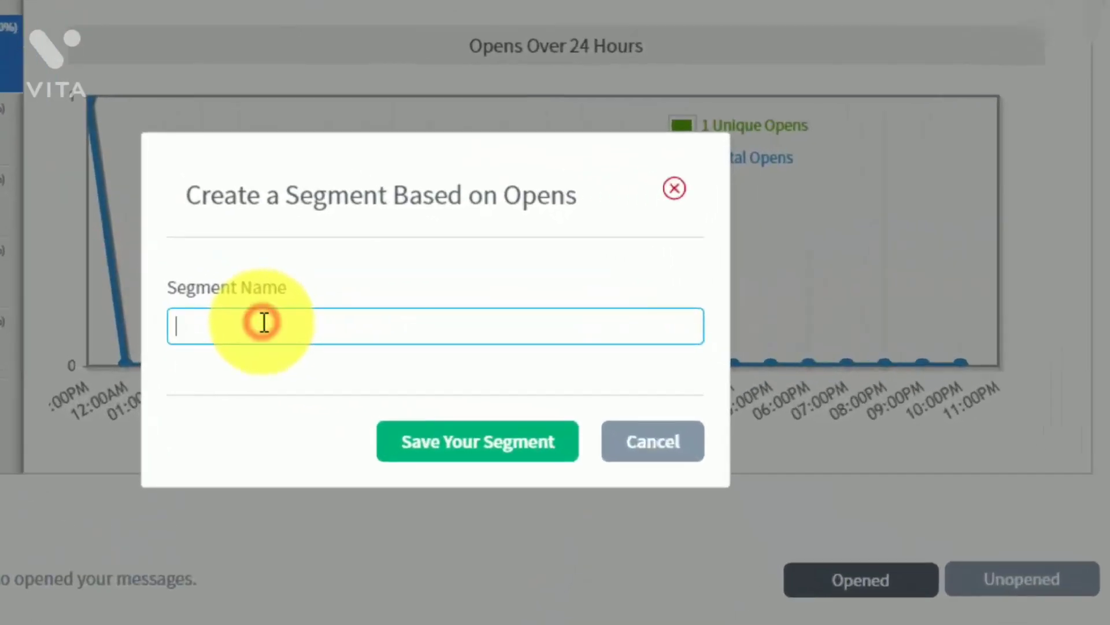
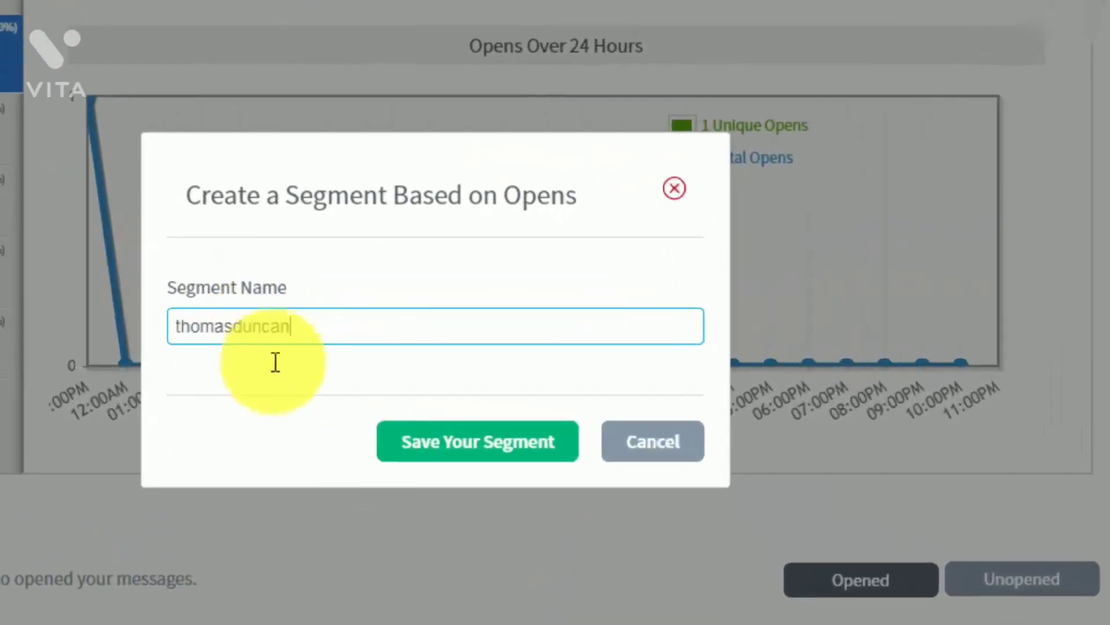
pyautogui.click(428, 454)
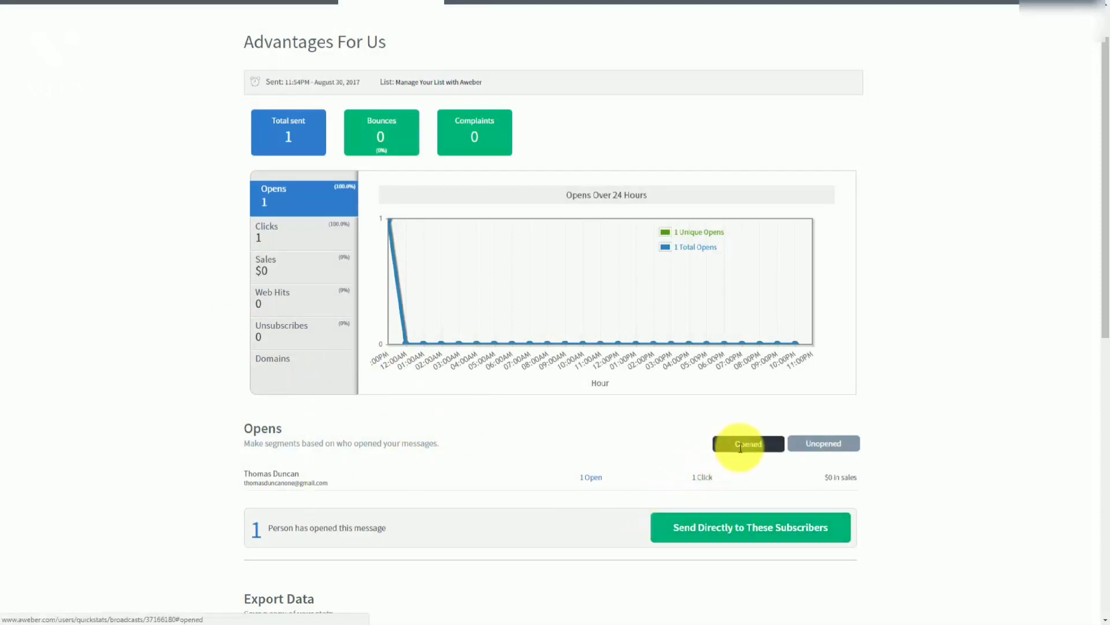
pyautogui.click(813, 448)
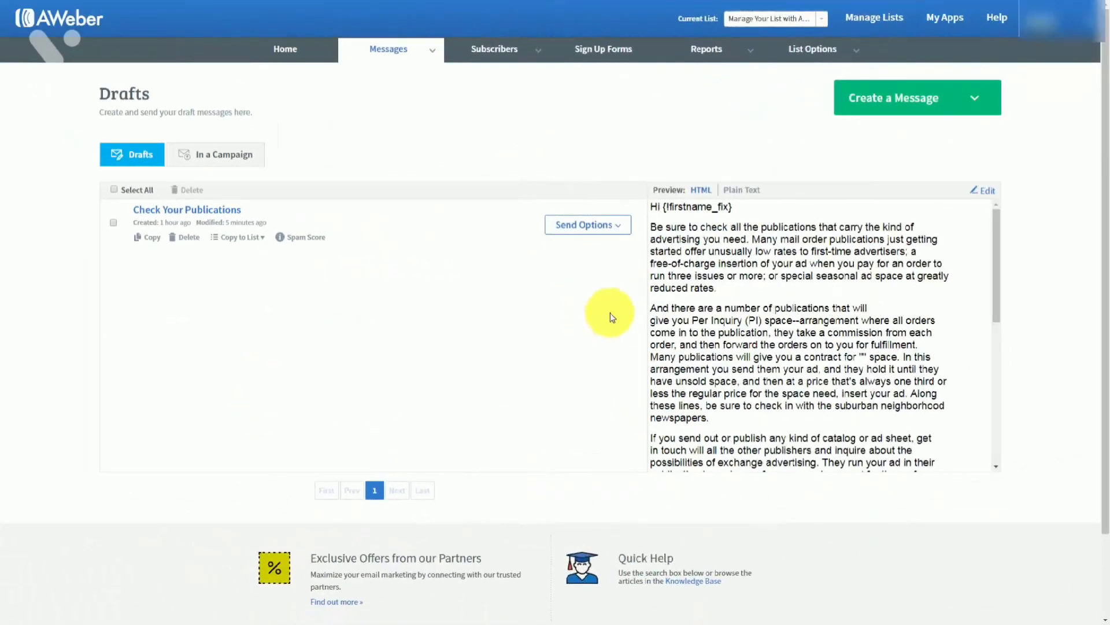
# Choose Schedule a Broadcast from Send Options on the Check Your Publications draft
pyautogui.click(619, 227)
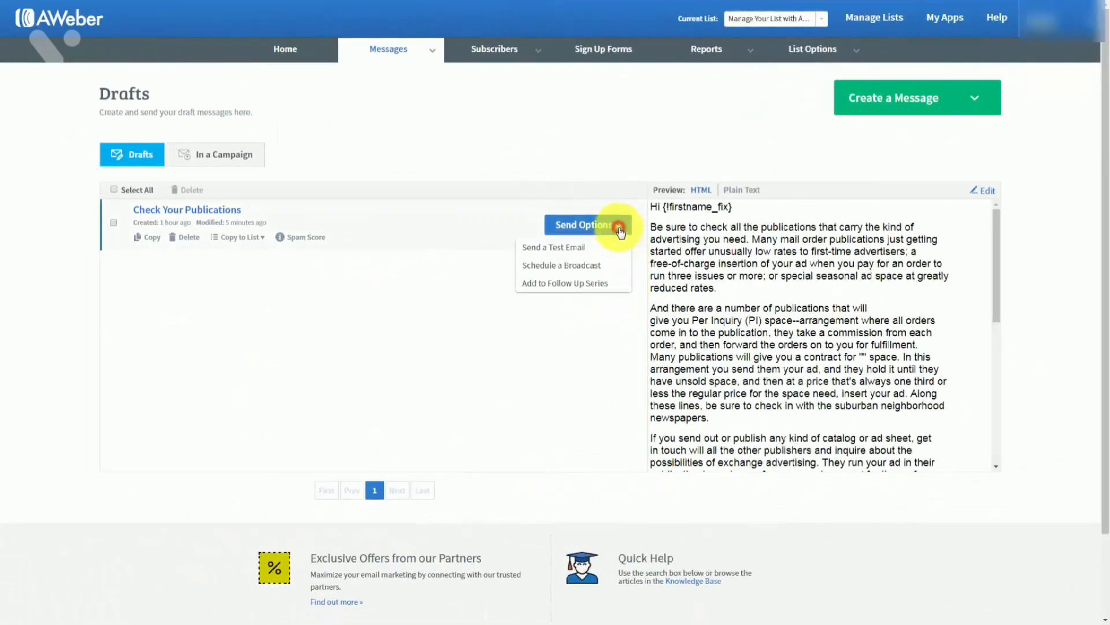
pyautogui.click(561, 266)
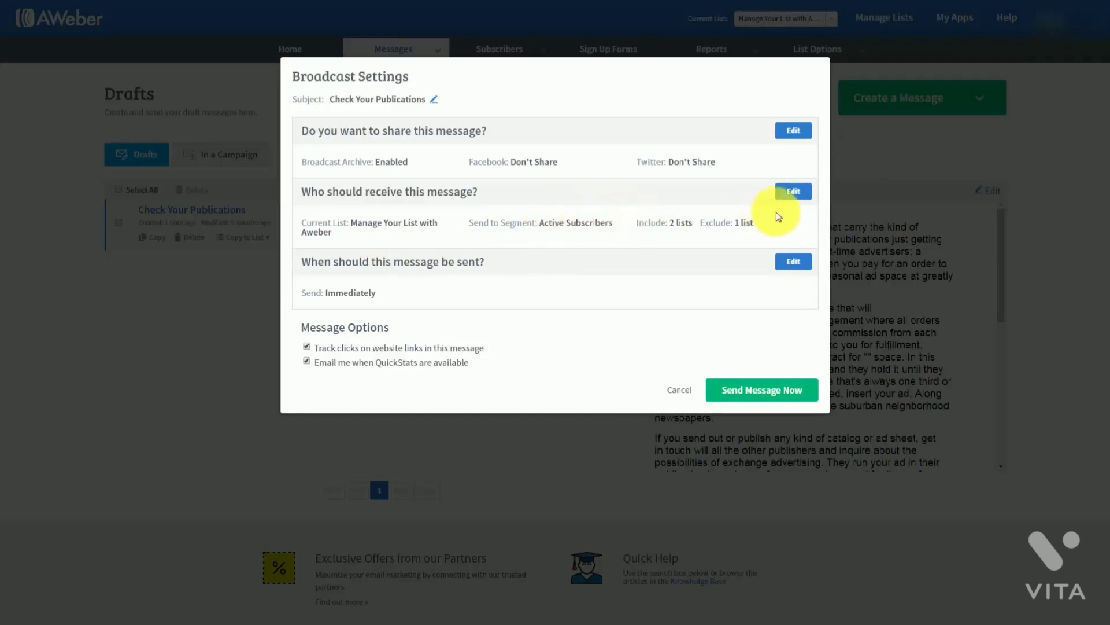
# Change Check Your Publications recipients from Active Subscribers to the newly saved opens segment
pyautogui.click(791, 193)
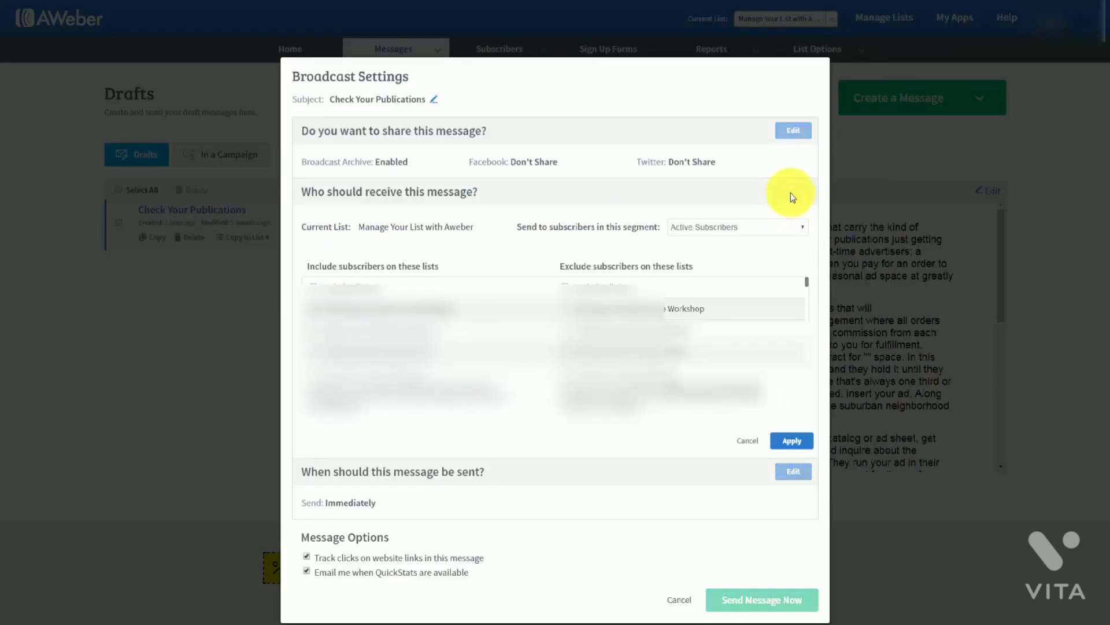
pyautogui.click(782, 232)
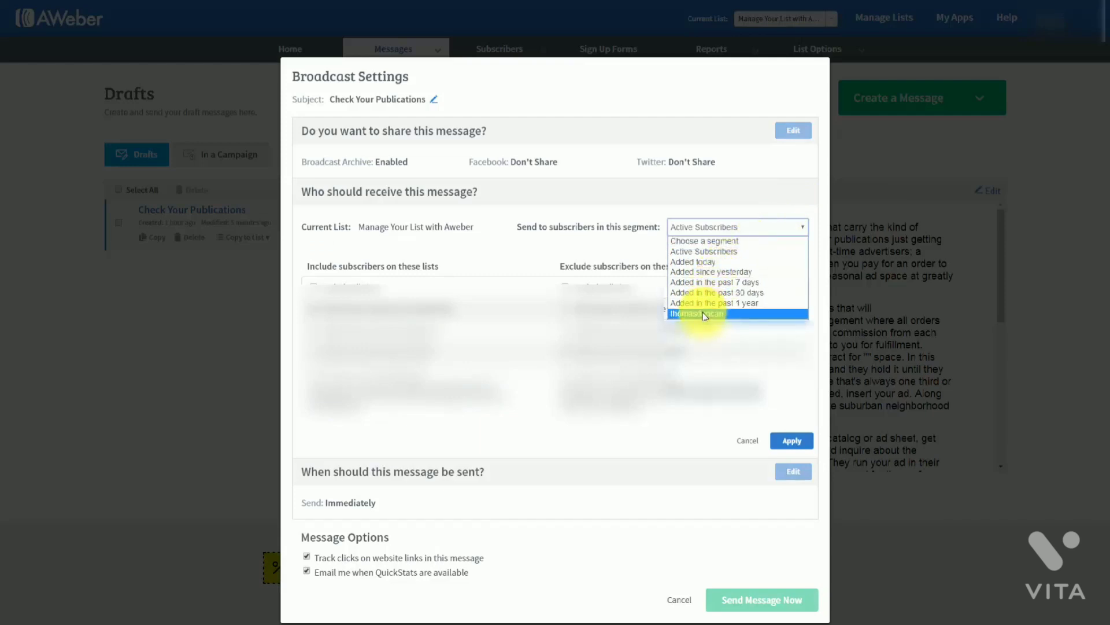
pyautogui.click(705, 314)
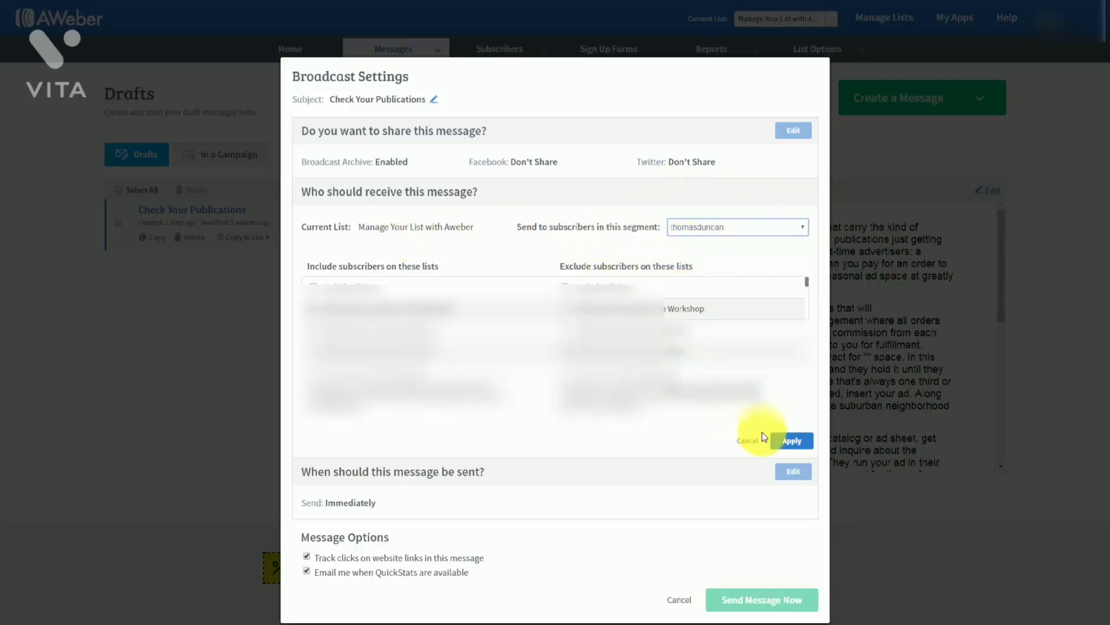
pyautogui.click(790, 441)
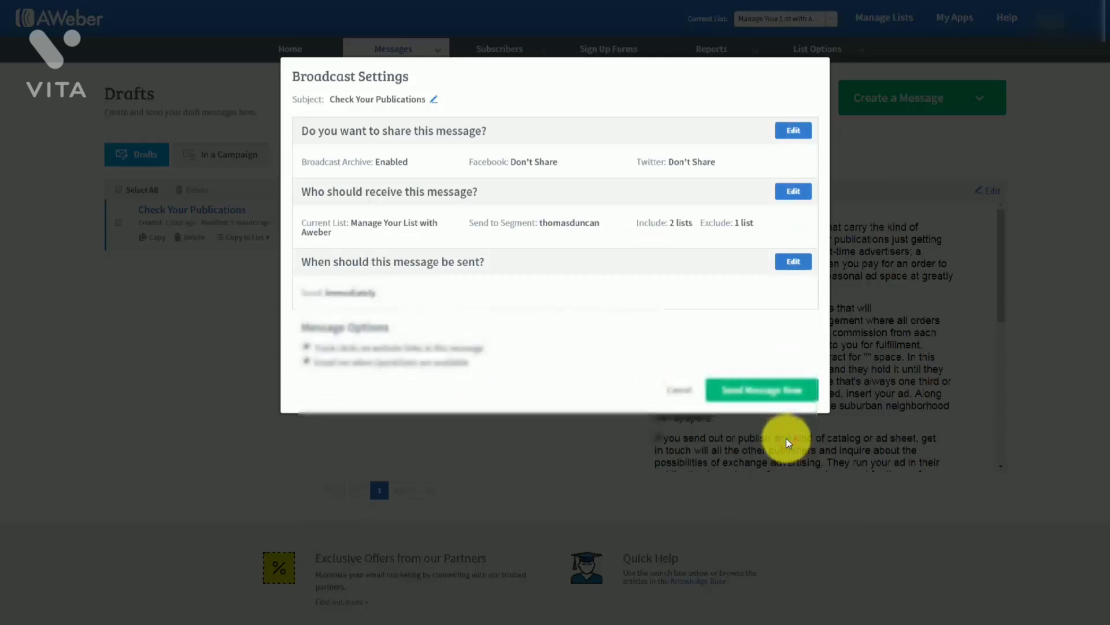
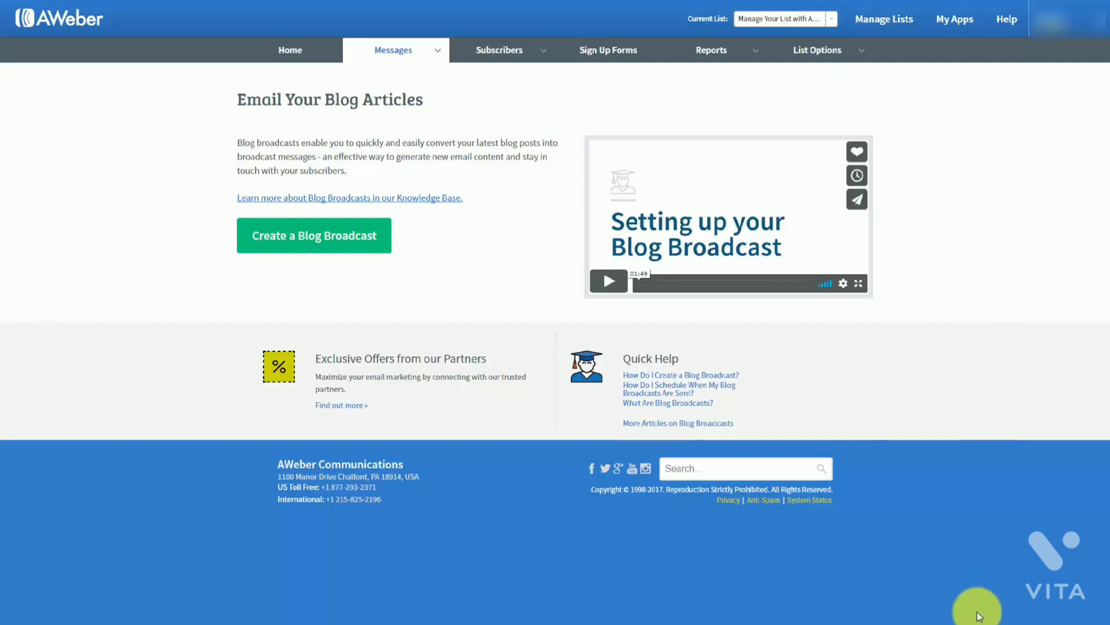
# Create a new blog broadcast from the Email Your Blog Articles page
pyautogui.moveTo(437, 56)
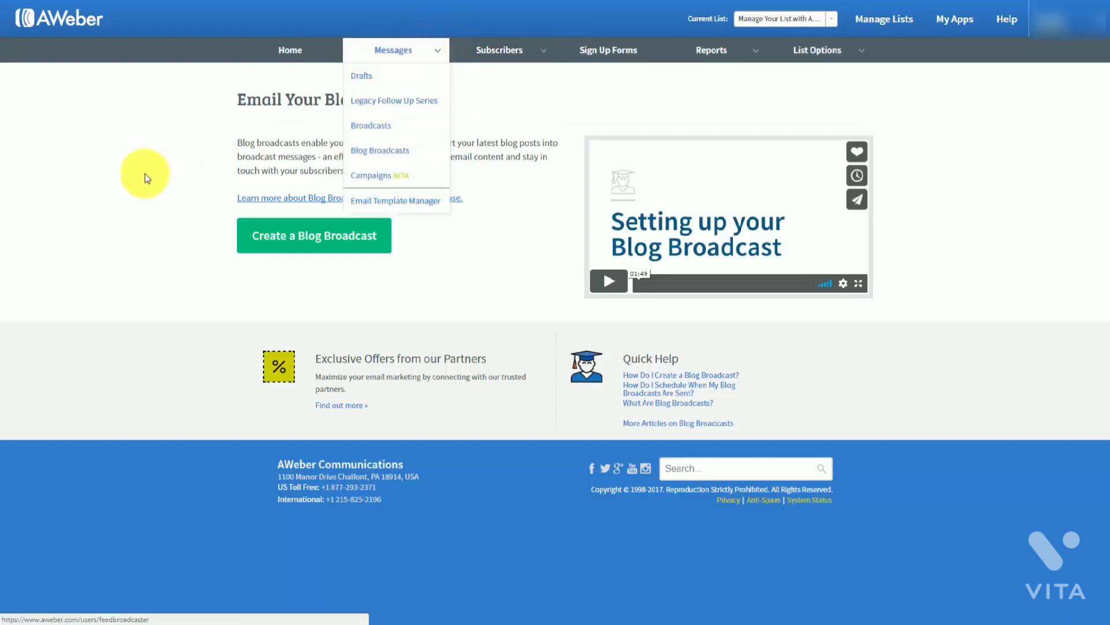
pyautogui.click(299, 241)
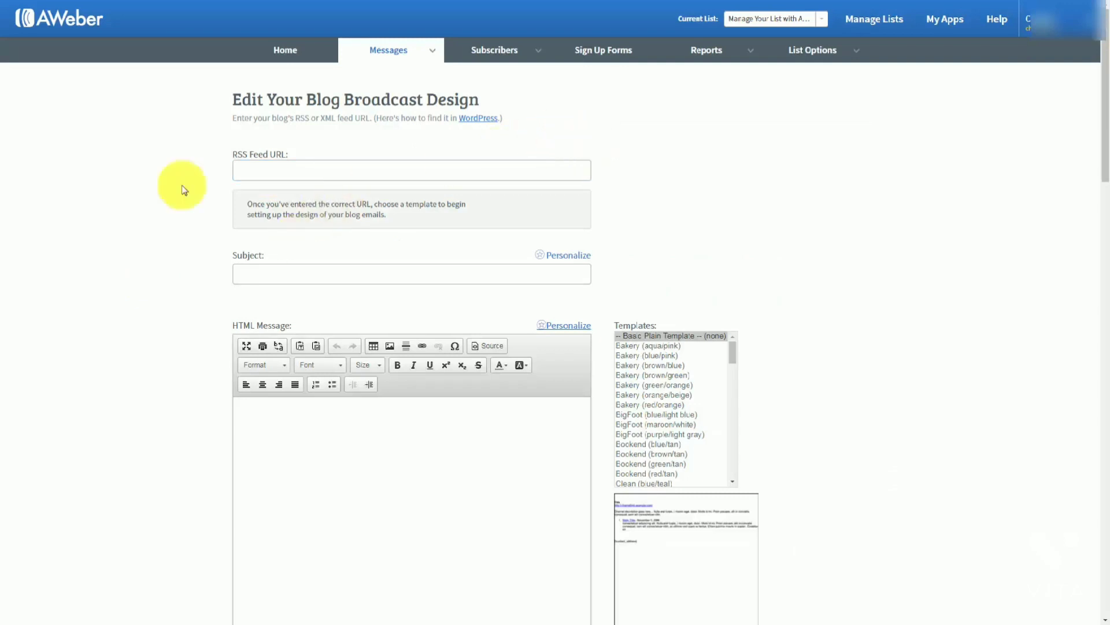
# Enter the subject {!firstname_fix}, New Post Haon using the first-name personalization tag
pyautogui.click(255, 172)
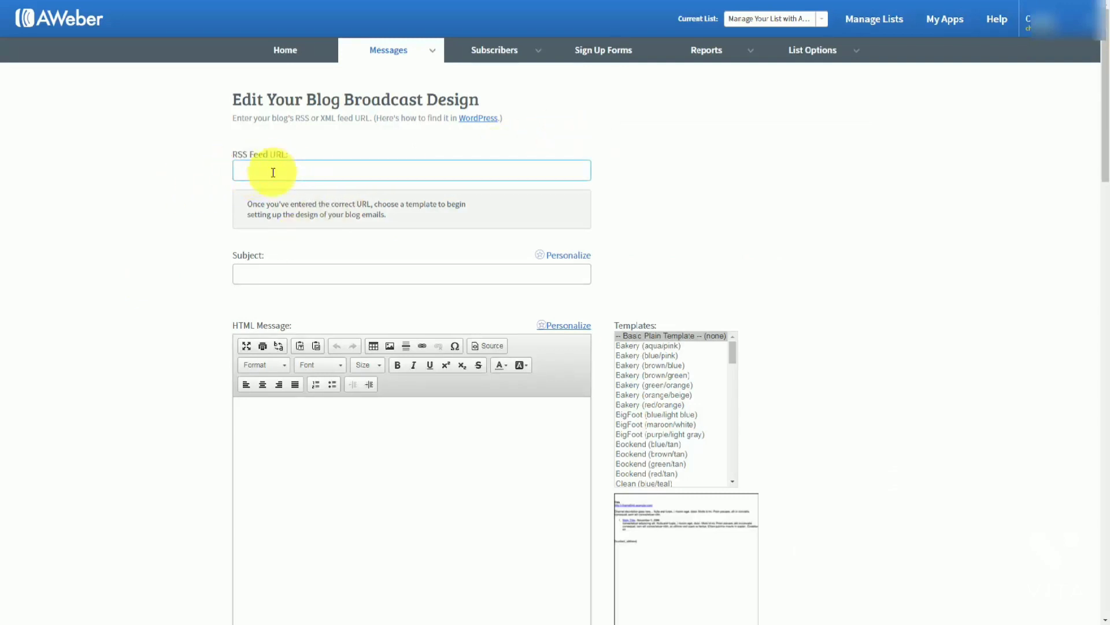
pyautogui.click(461, 188)
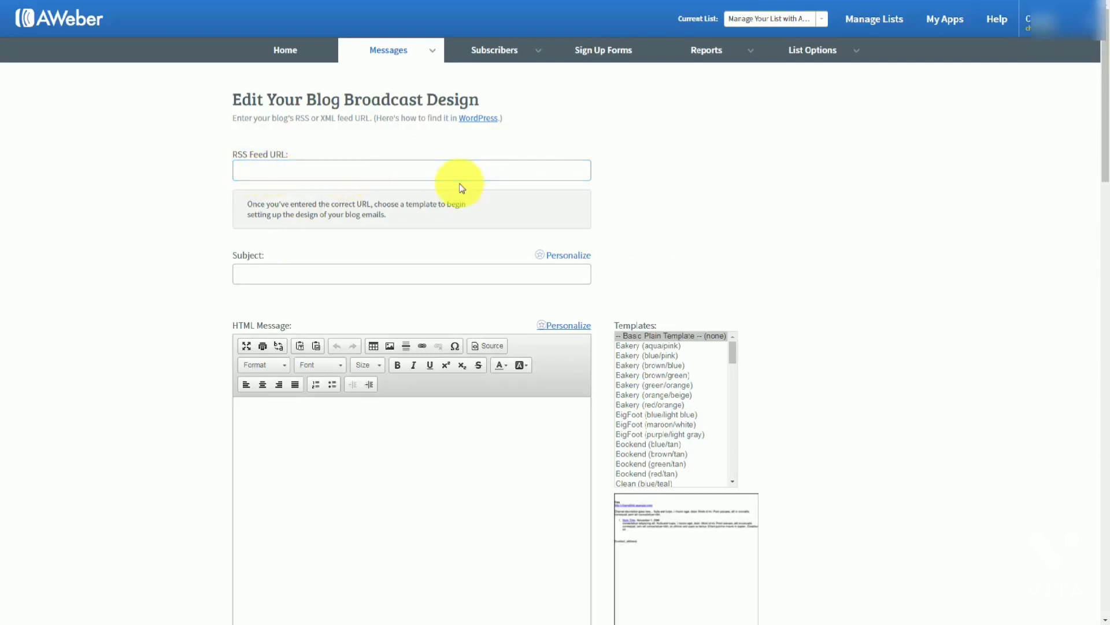
pyautogui.click(285, 171)
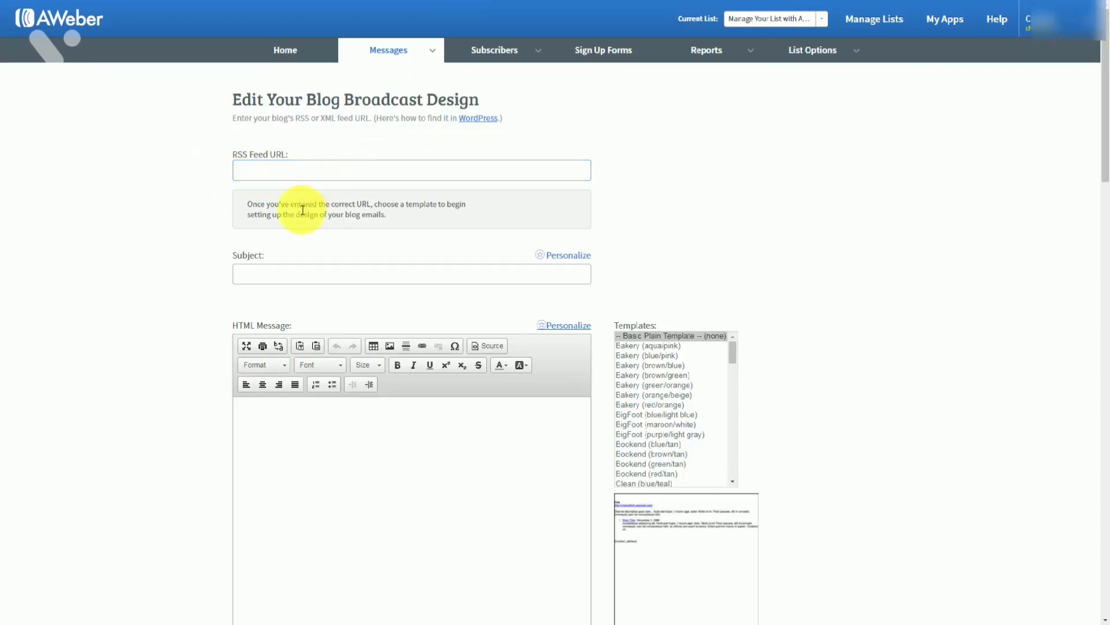
pyautogui.click(280, 274)
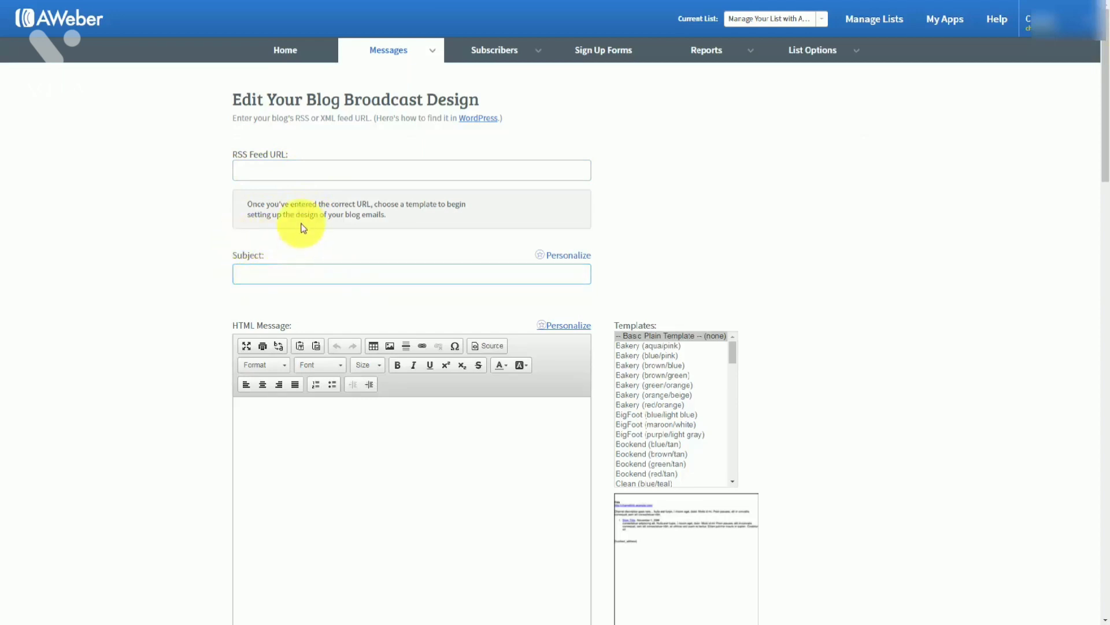
pyautogui.click(264, 276)
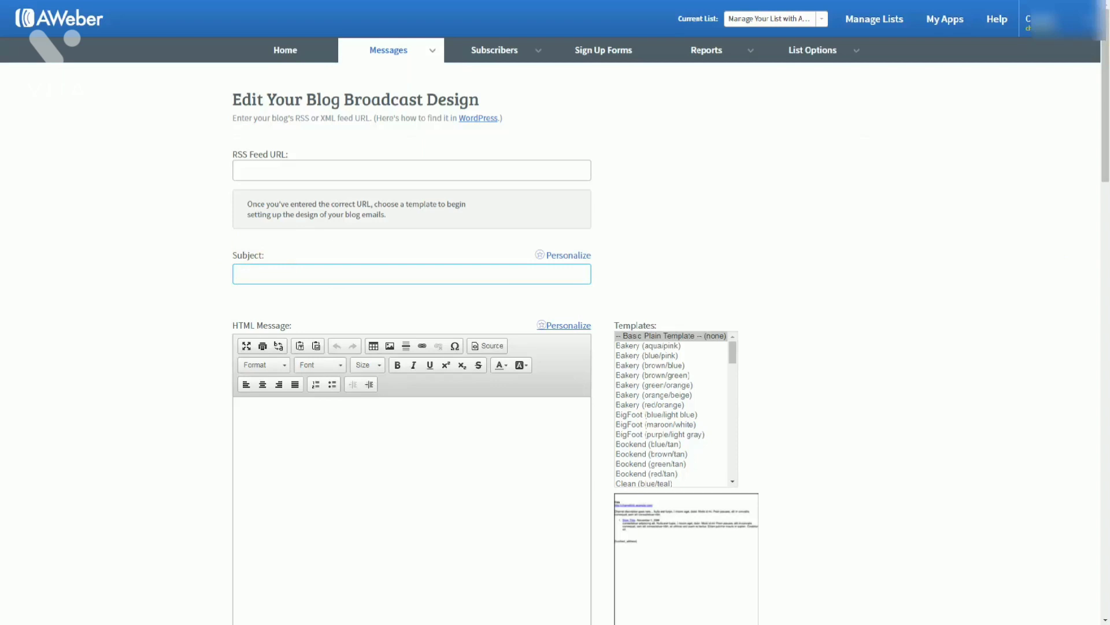
pyautogui.write('New Post Haon')
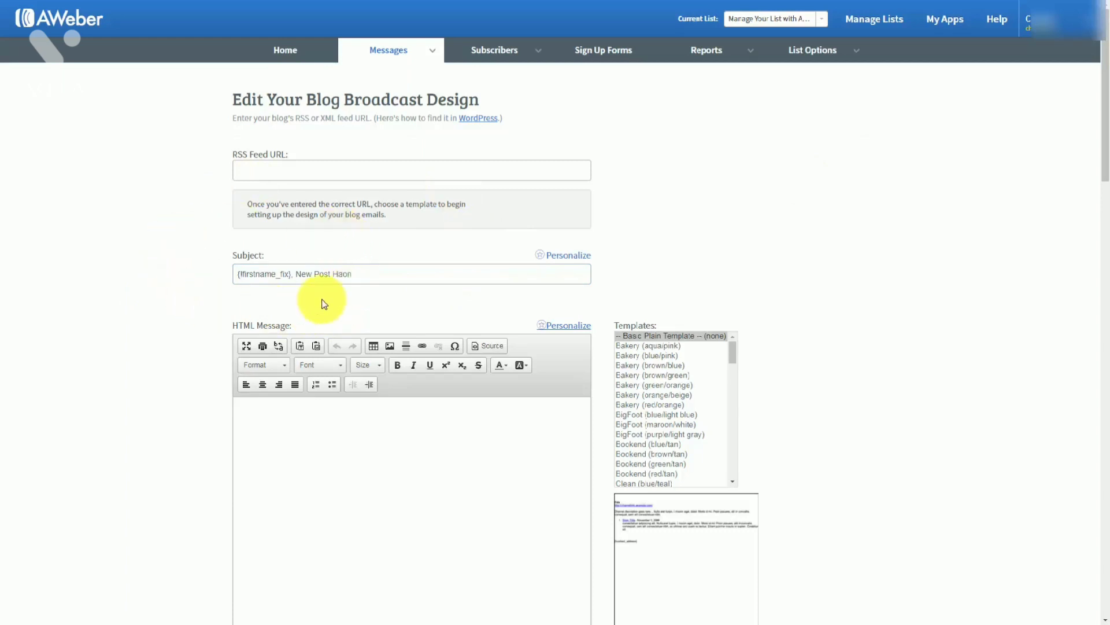
pyautogui.click(297, 277)
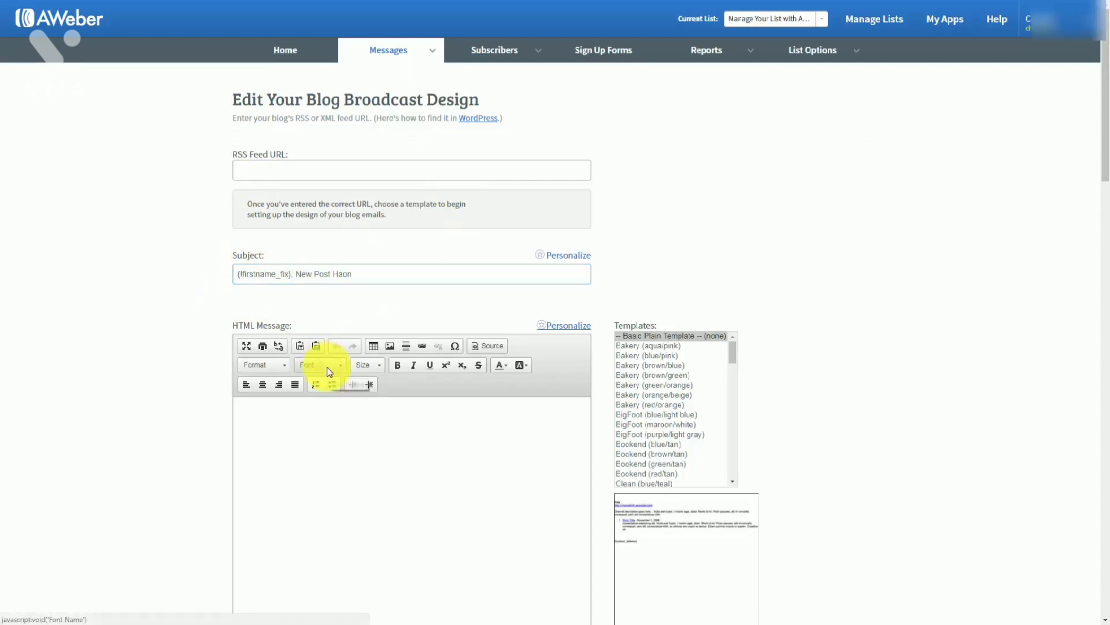
pyautogui.scroll(-1, 318, 367)
pyautogui.click(257, 360)
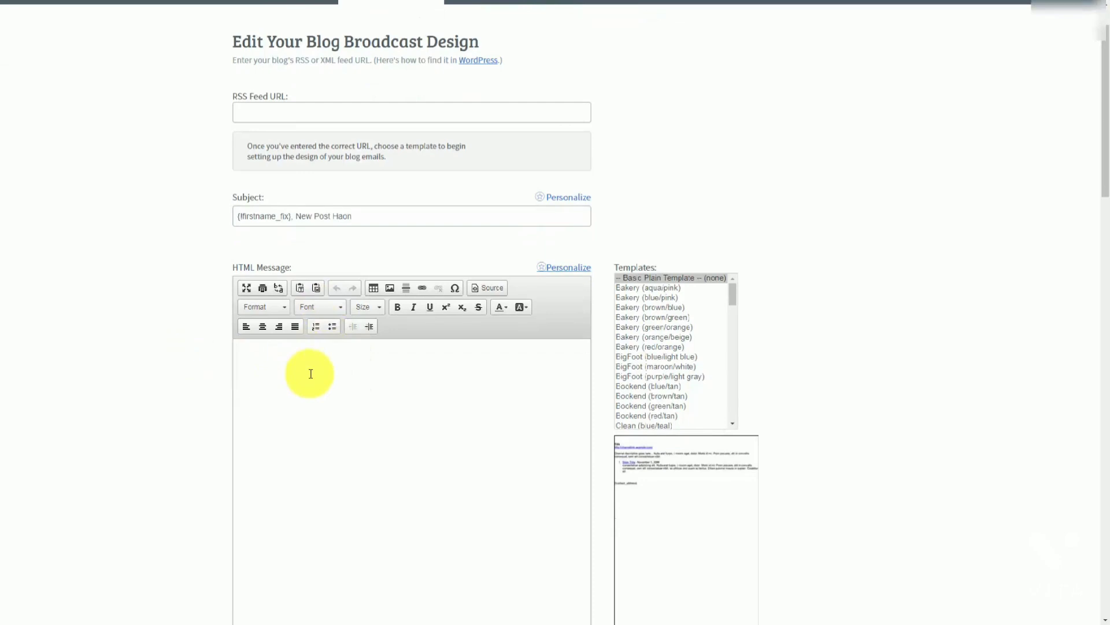
# Copy the three lines of the message body into the plain-text version
pyautogui.scroll(1, 310, 374)
pyautogui.scroll(-1, 235, 297)
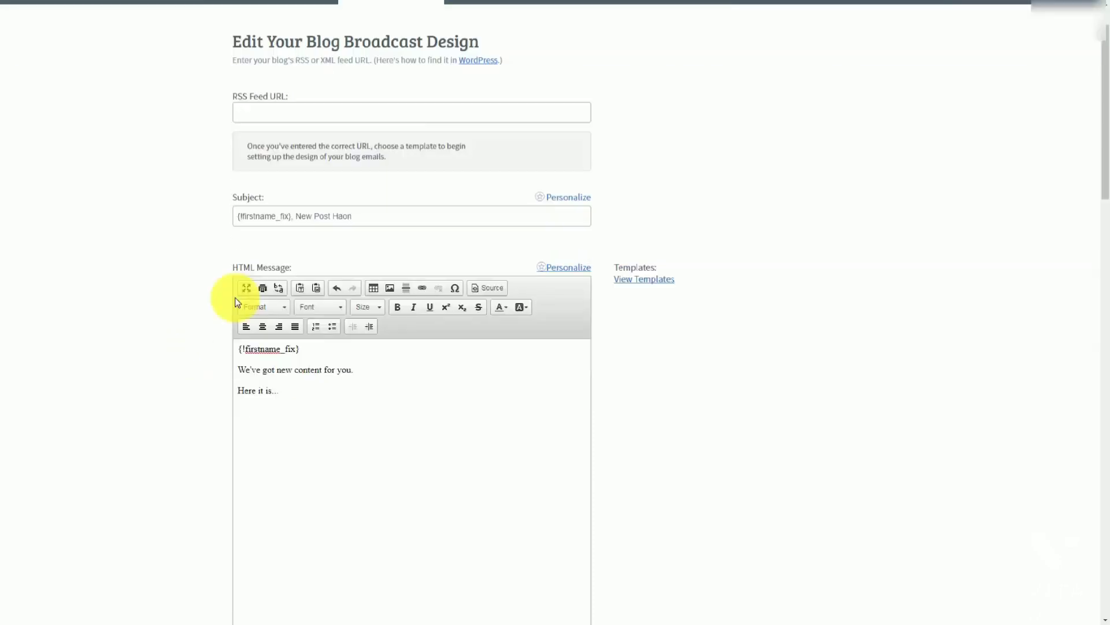
pyautogui.moveTo(290, 389); pyautogui.dragTo(239, 349)
pyautogui.hotkey('ctrl', 'c')
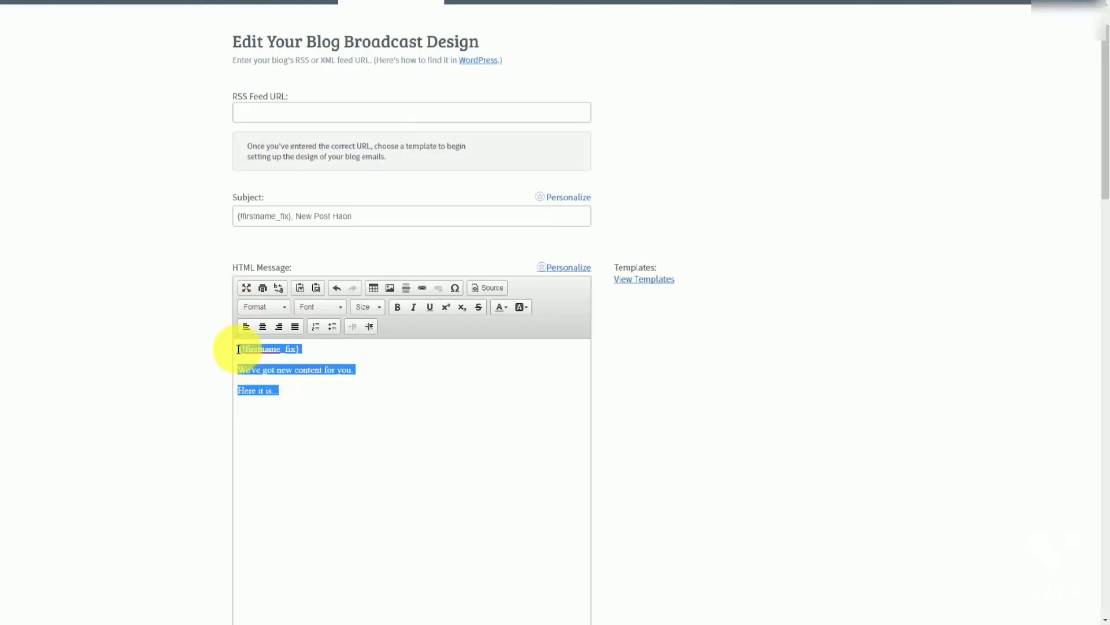
pyautogui.scroll(-4, 266, 382)
pyautogui.click(292, 479)
pyautogui.hotkey('ctrl', 'v')
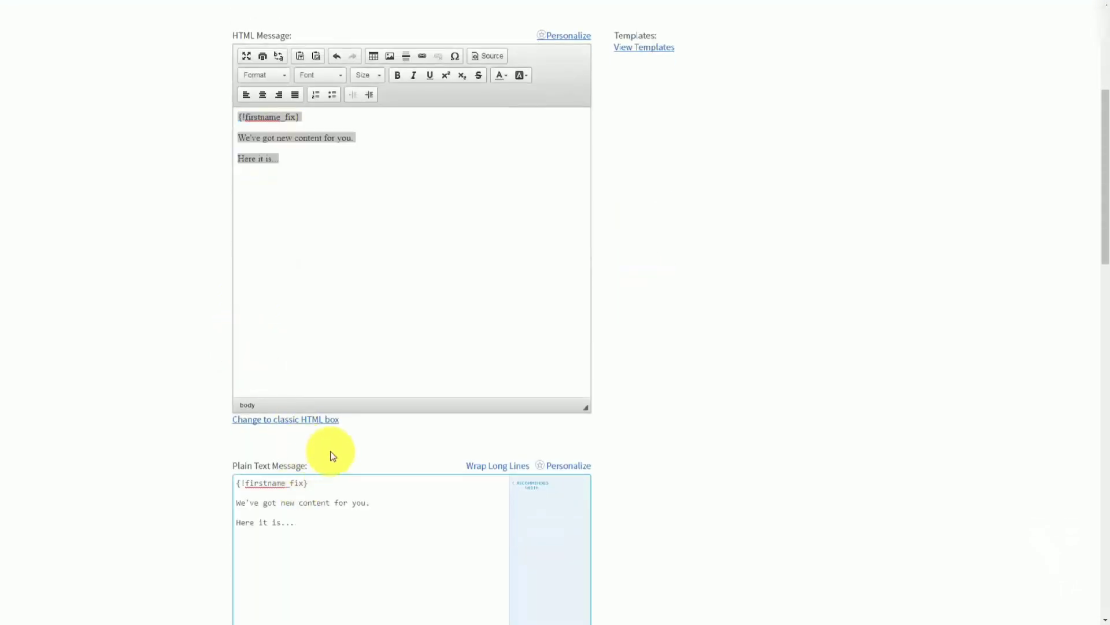
pyautogui.scroll(2, 333, 456)
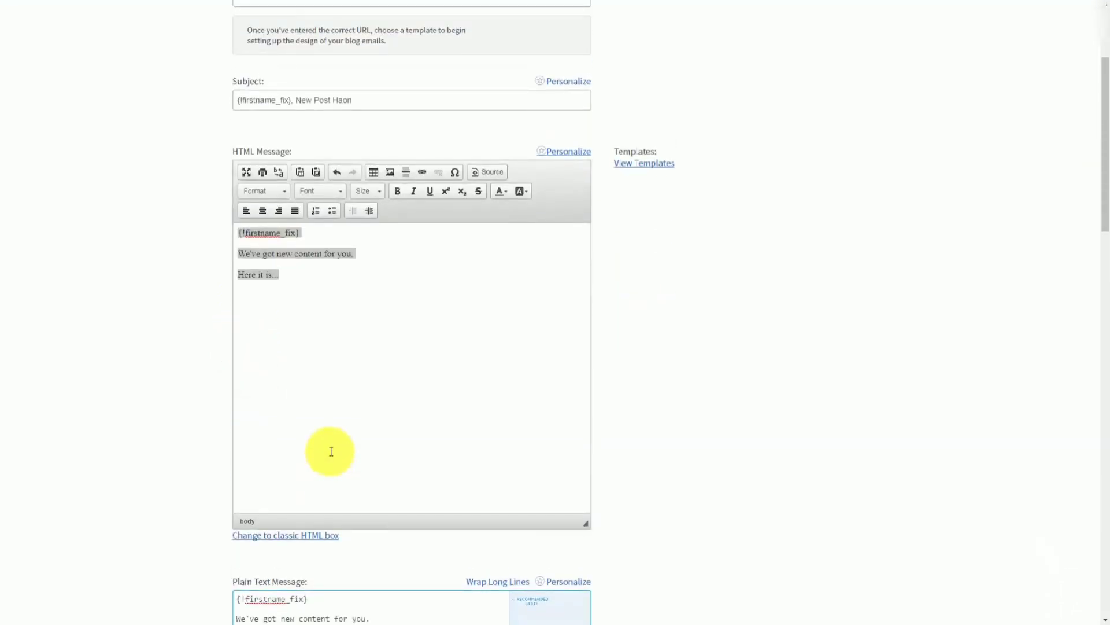
pyautogui.scroll(3, 331, 451)
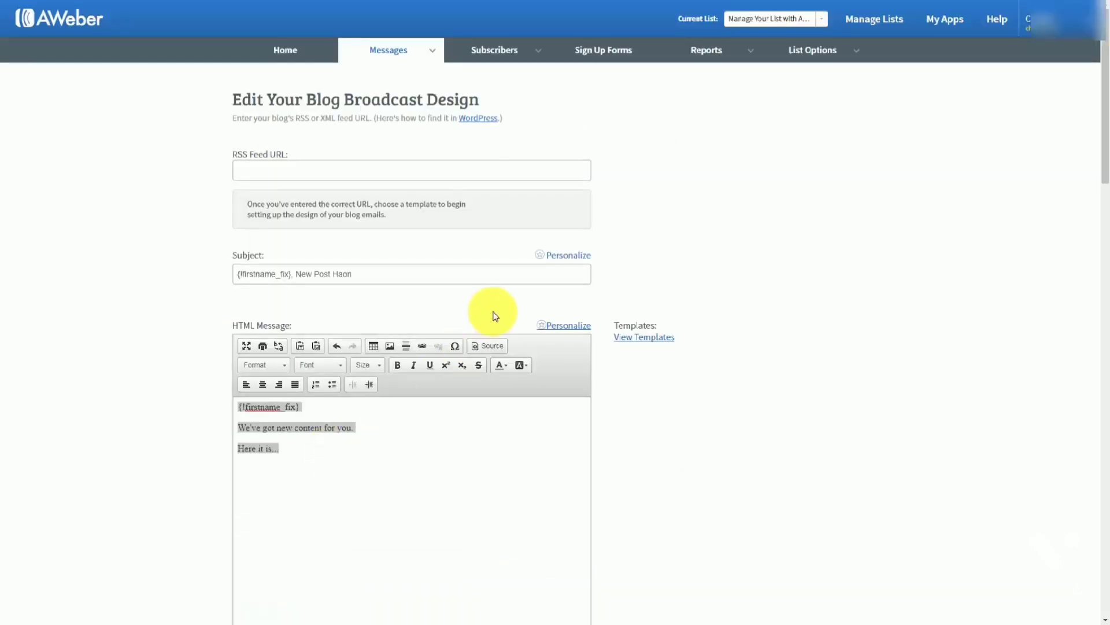
pyautogui.click(474, 121)
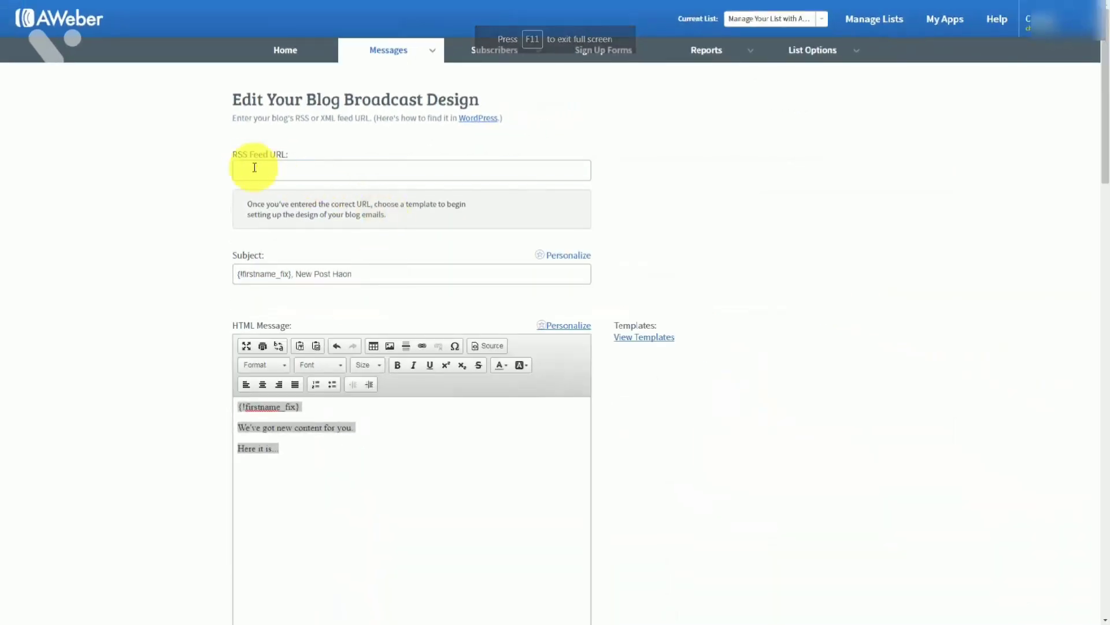
pyautogui.click(255, 167)
pyautogui.rightClick(254, 167)
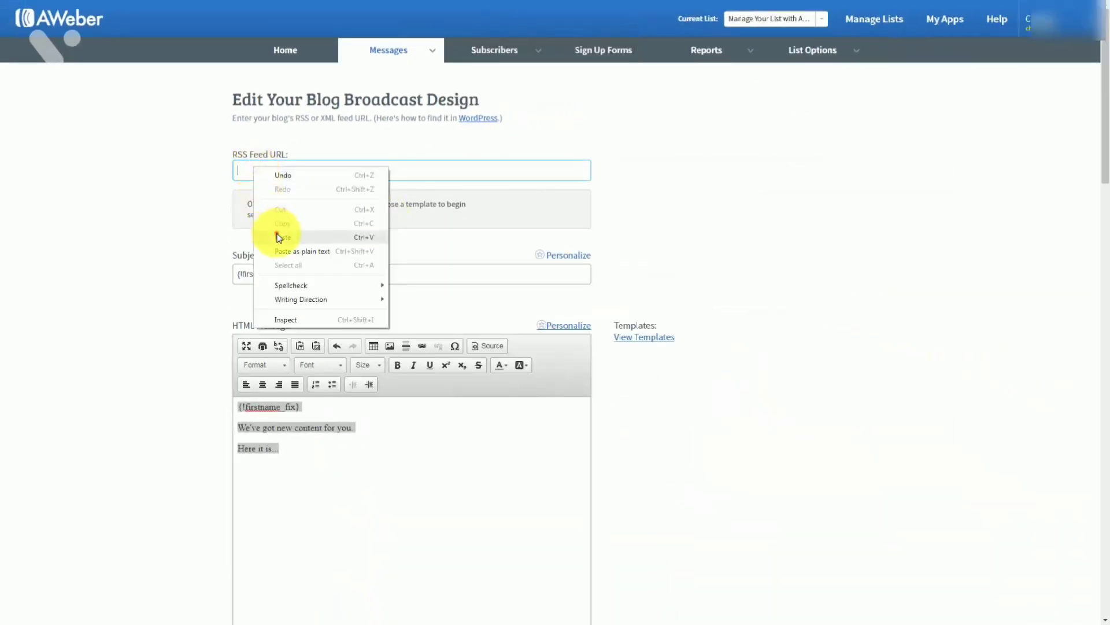
pyautogui.click(278, 237)
pyautogui.click(196, 262)
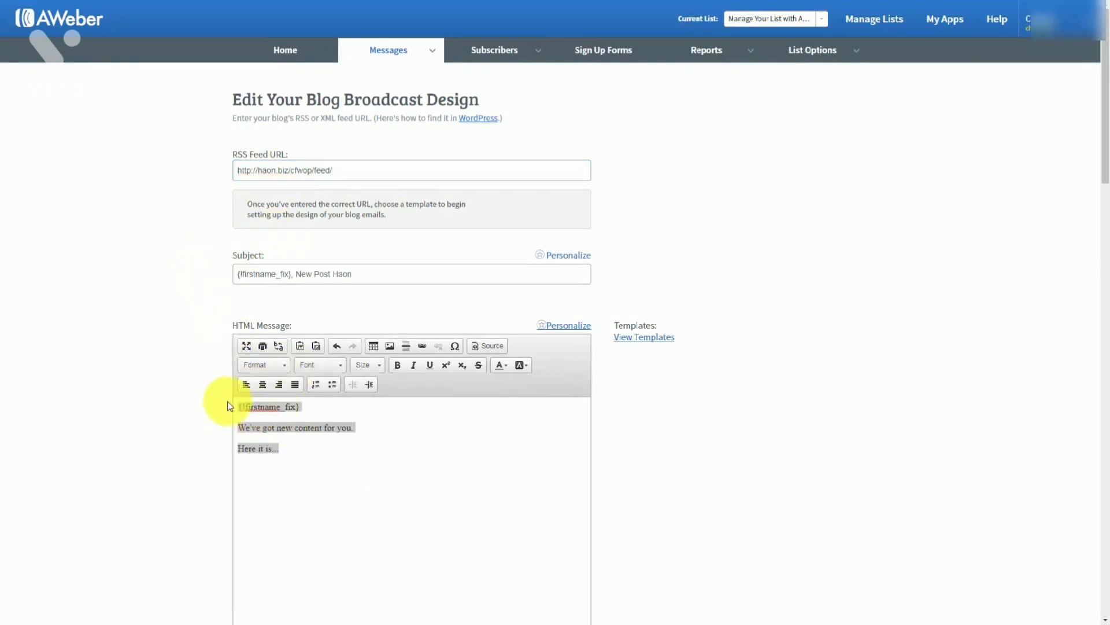
# Change the message to 'We got new content!' and keep Send Time at Immediately
pyautogui.click(637, 340)
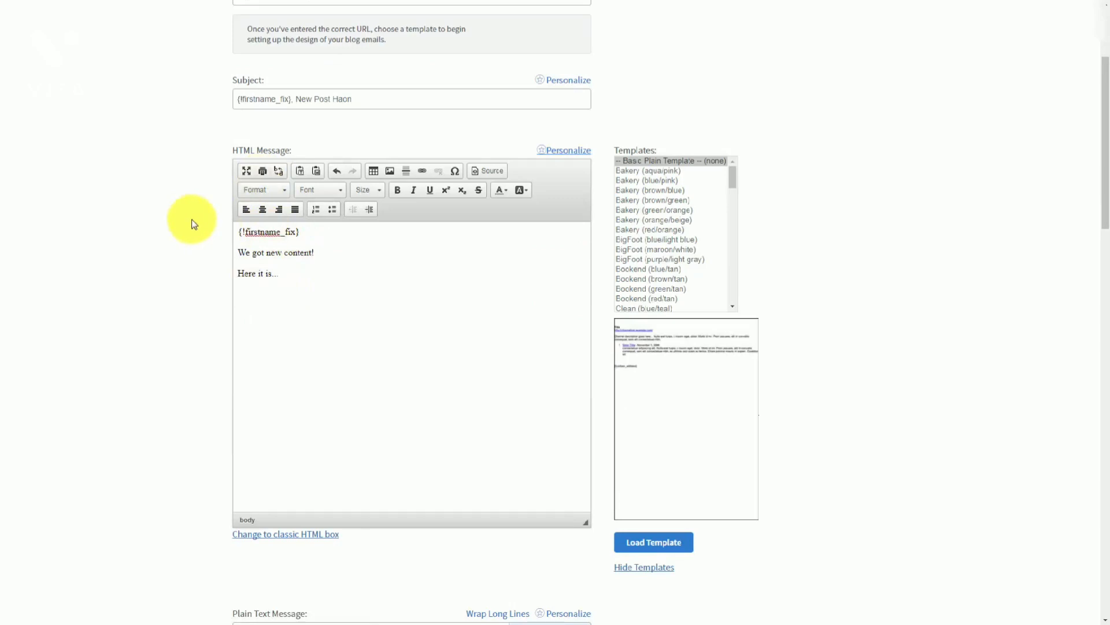
pyautogui.scroll(-9, 193, 225)
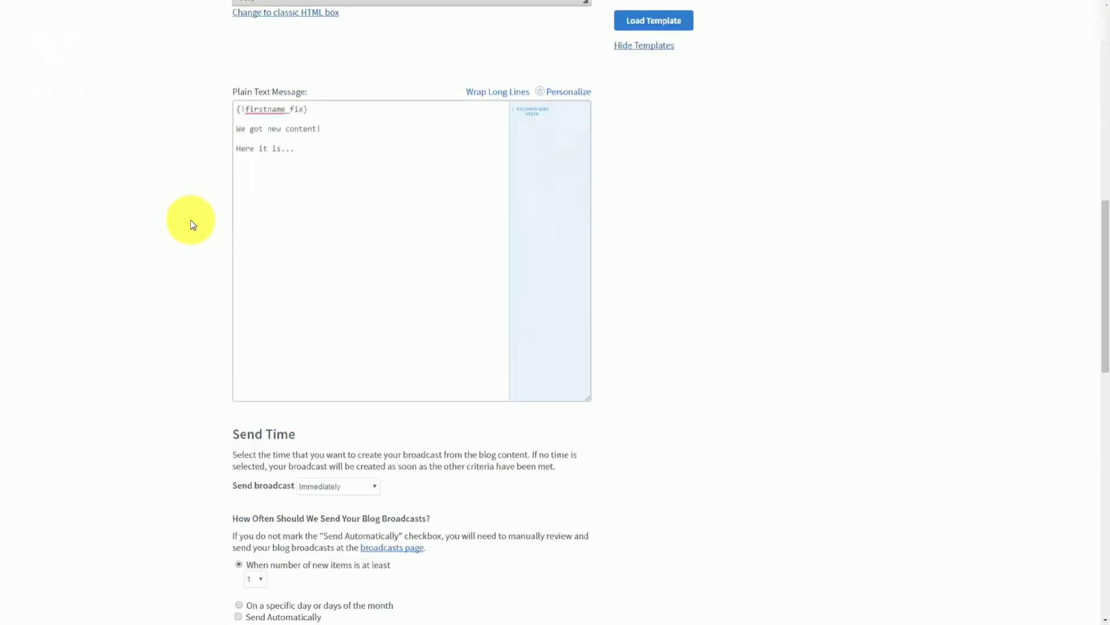
pyautogui.scroll(-4, 192, 225)
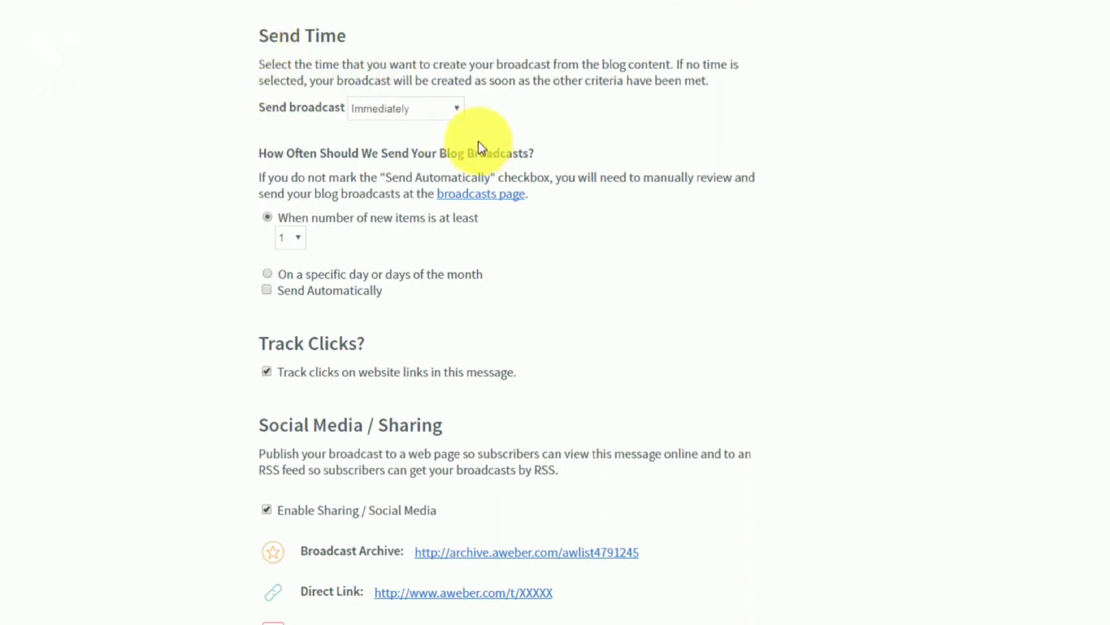
pyautogui.click(449, 113)
pyautogui.click(450, 113)
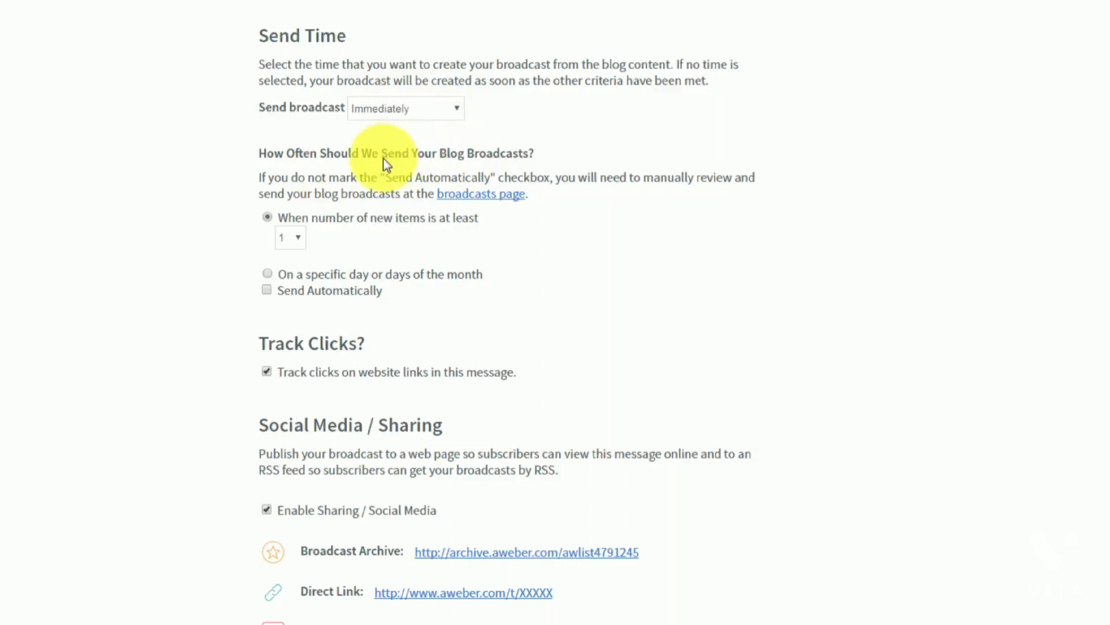
pyautogui.click(268, 275)
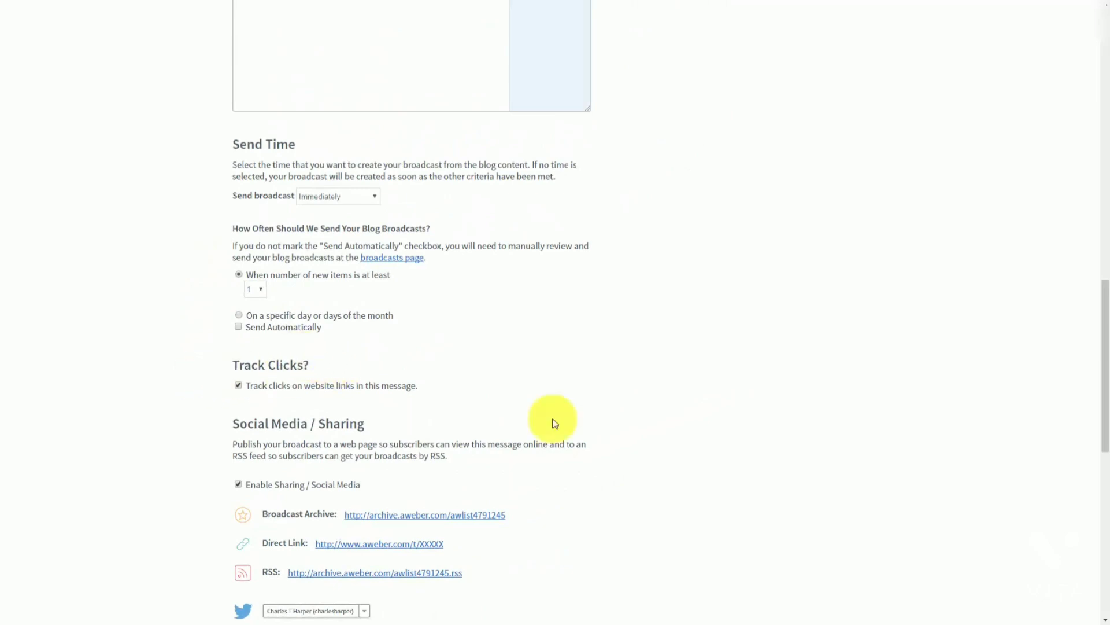
pyautogui.scroll(-10, 416, 401)
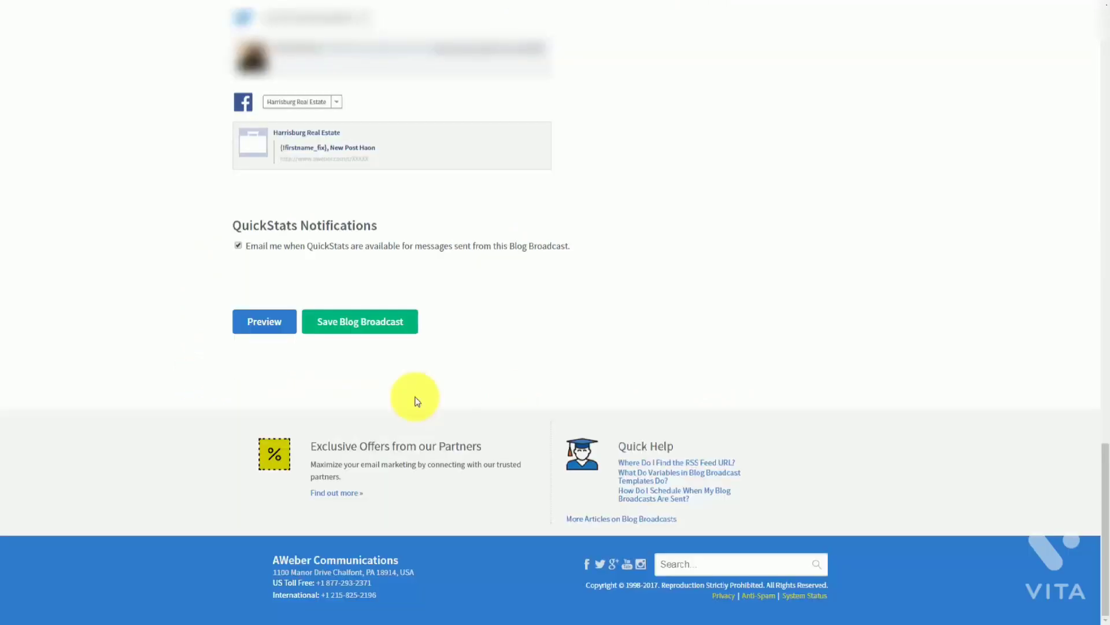
# Save the blog broadcast, then open Tax Advantages For Us in the message editor
pyautogui.click(348, 334)
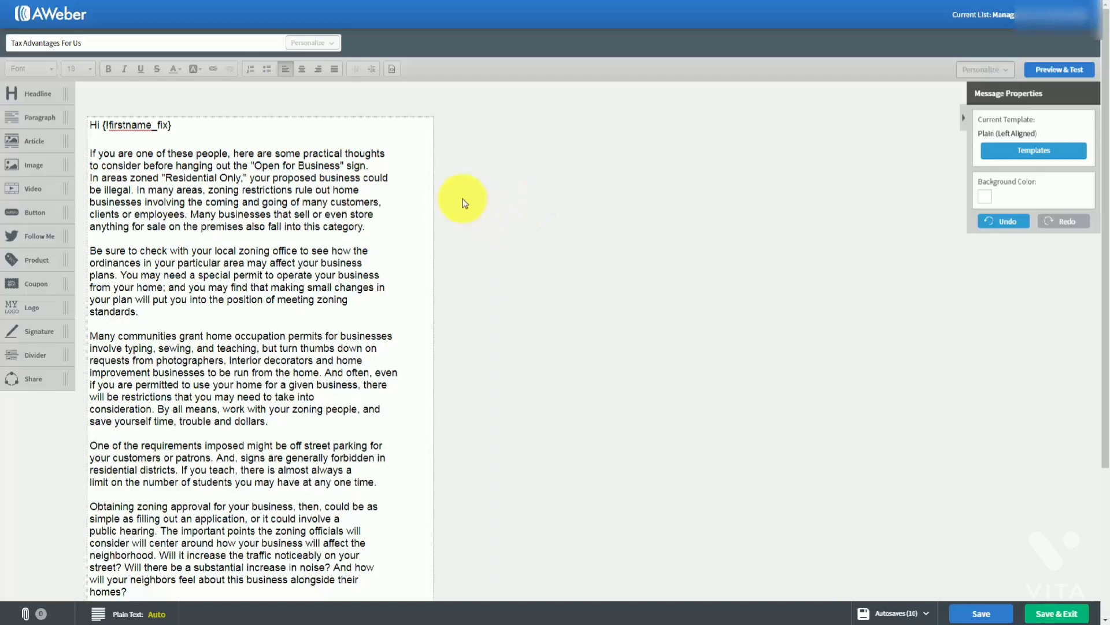
pyautogui.scroll(-1, 464, 203)
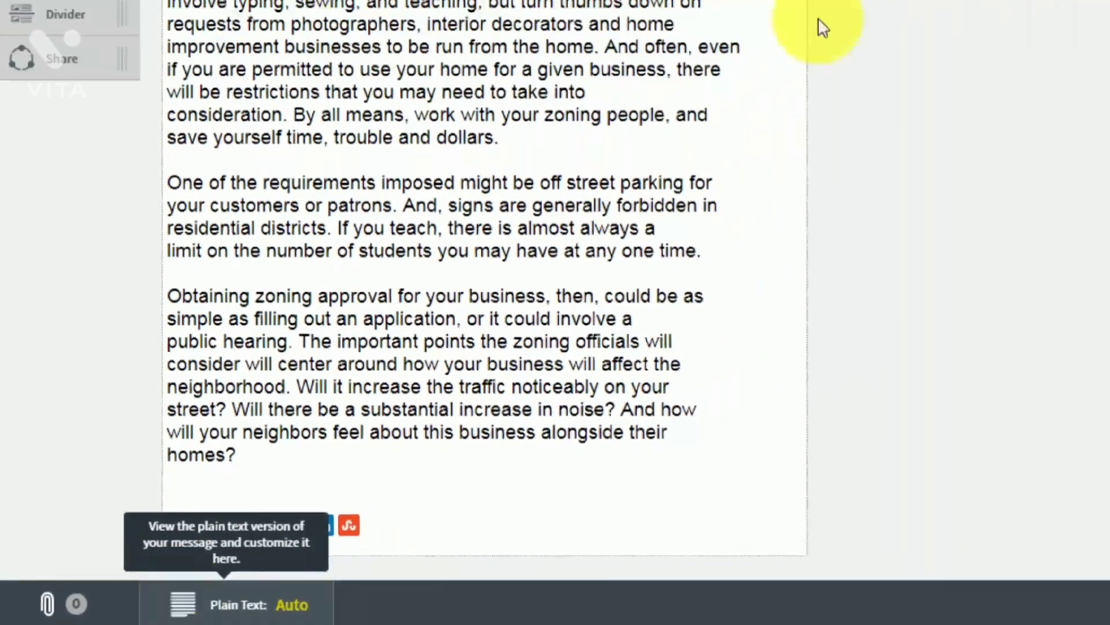
# Open the plain-text version of the Tax Advantages For Us message
pyautogui.click(255, 596)
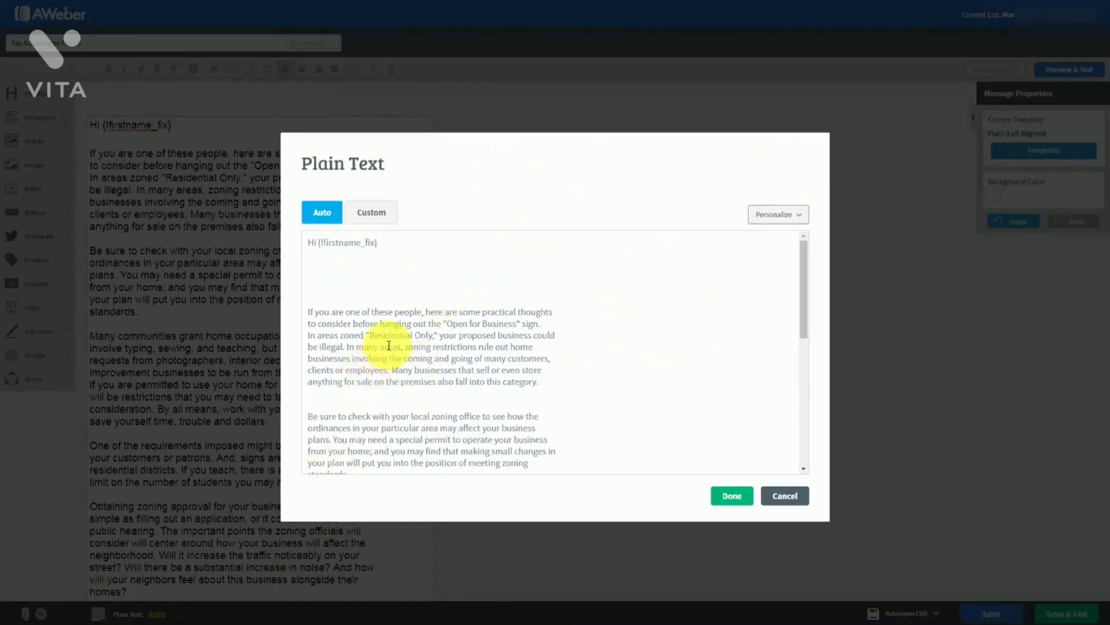
pyautogui.scroll(-5, 415, 296)
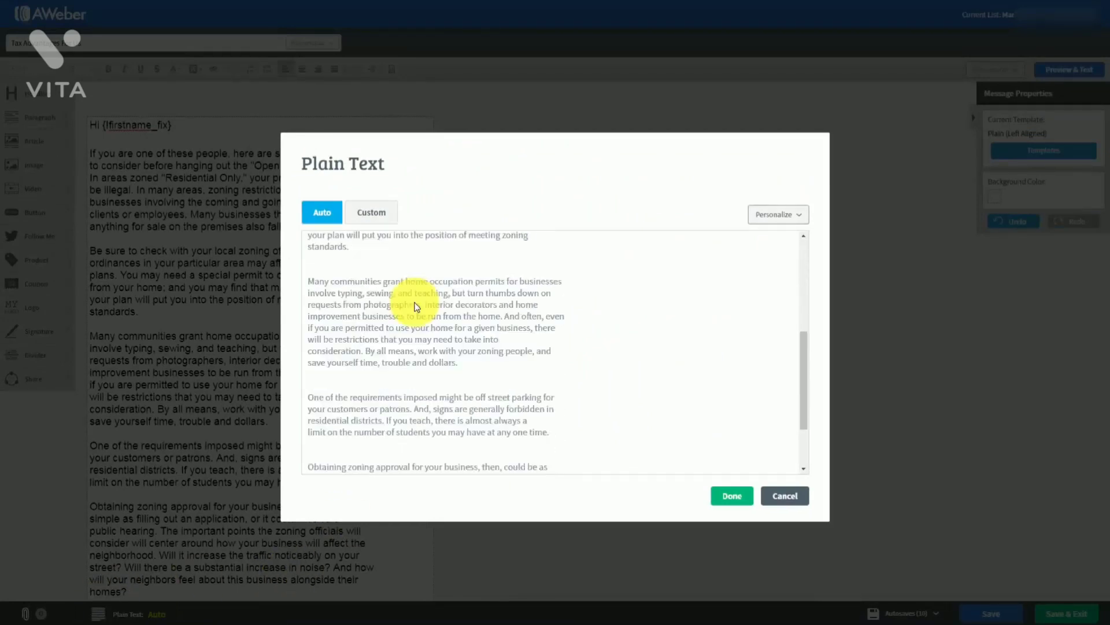
pyautogui.scroll(3, 416, 316)
pyautogui.scroll(3, 415, 315)
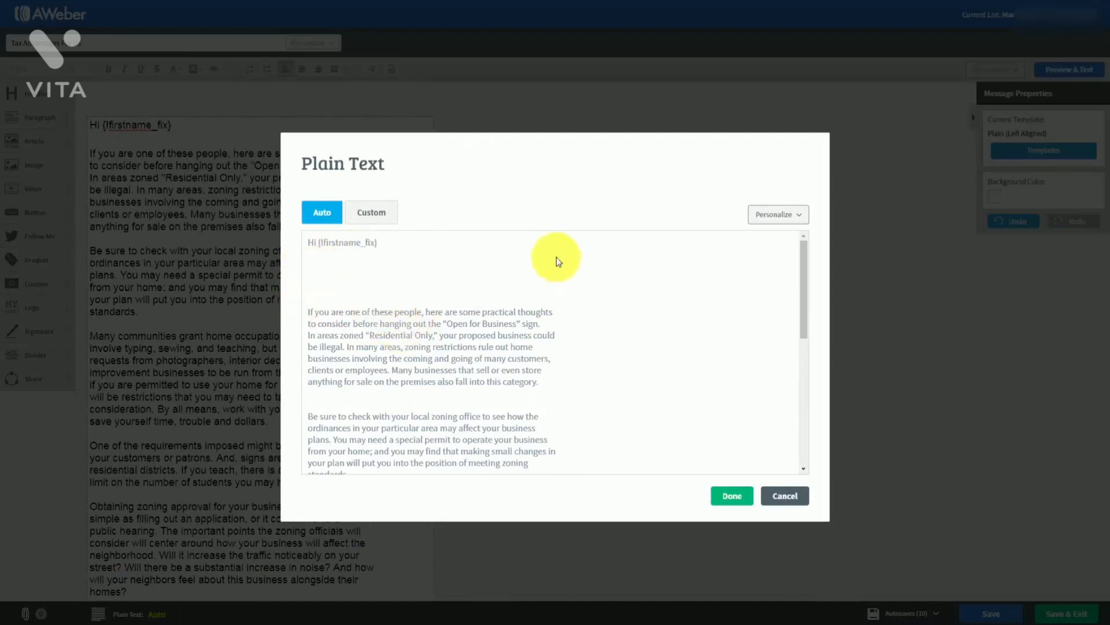
pyautogui.click(488, 287)
pyautogui.scroll(-5, 483, 324)
pyautogui.scroll(5, 485, 332)
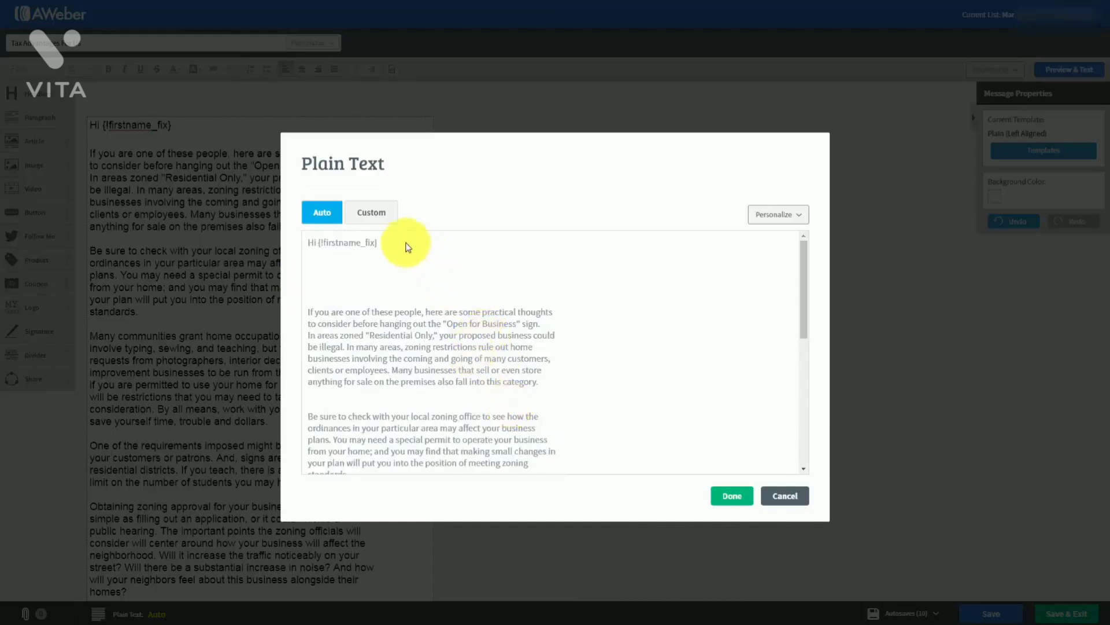
# Switch the plain text to Custom, delete the extra blank lines, and save the message
pyautogui.click(366, 214)
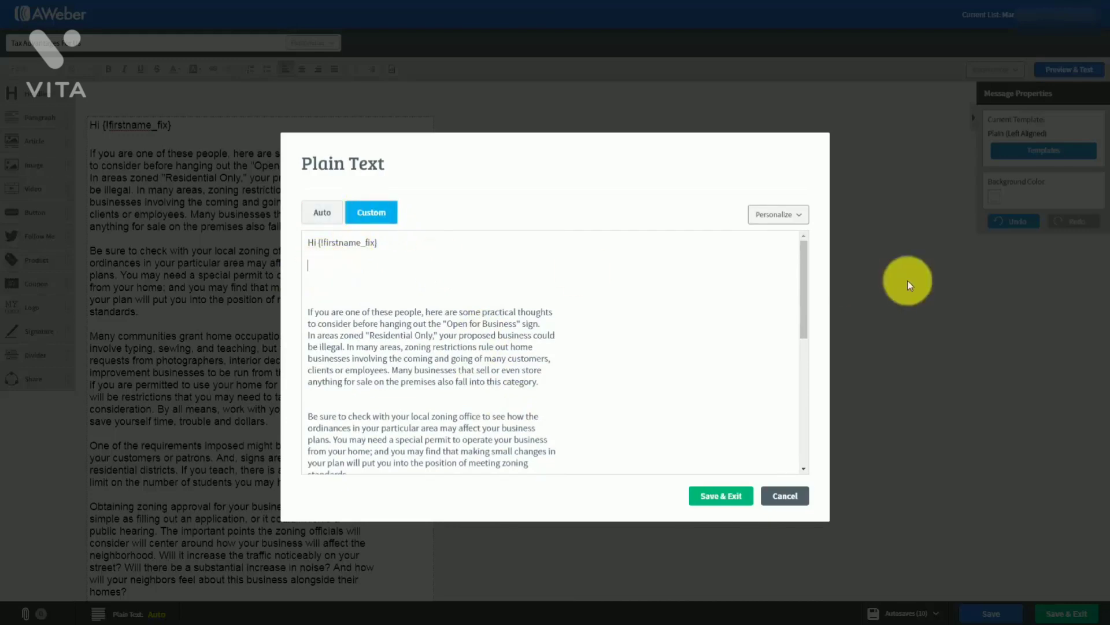
pyautogui.press('Delete')
pyautogui.press('Delete')
pyautogui.press('Delete')
pyautogui.press('Delete')
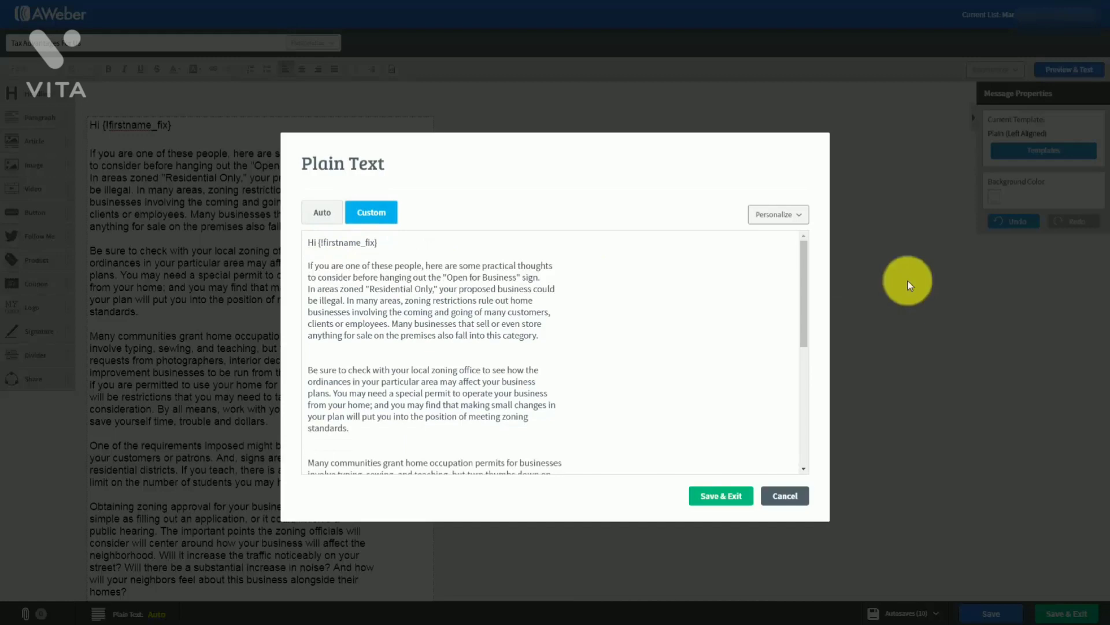
pyautogui.click(323, 360)
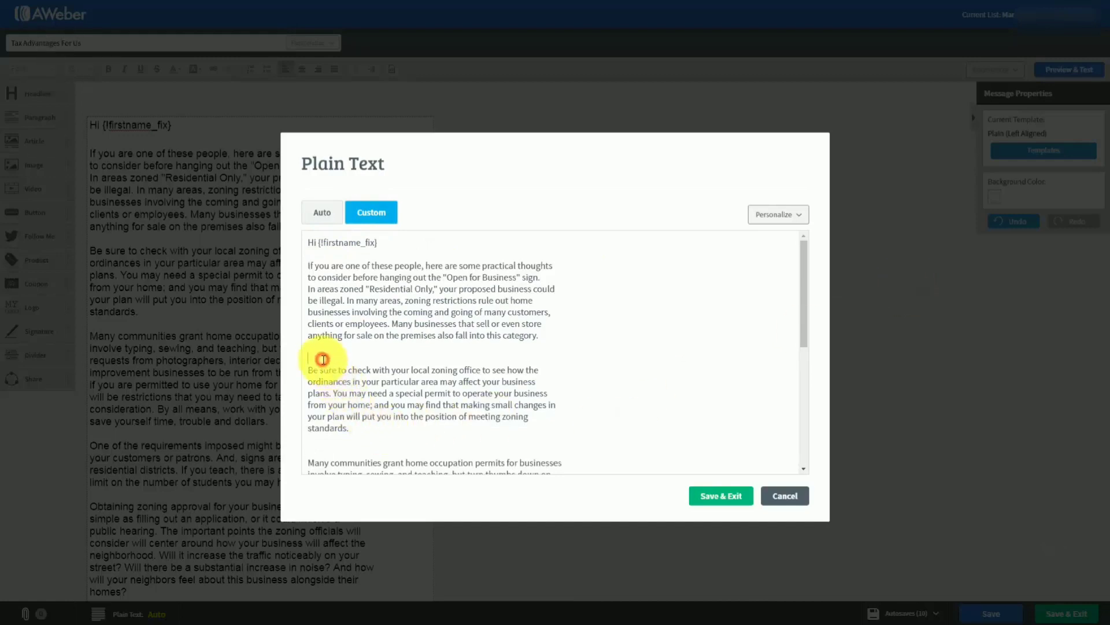
pyautogui.press('Delete')
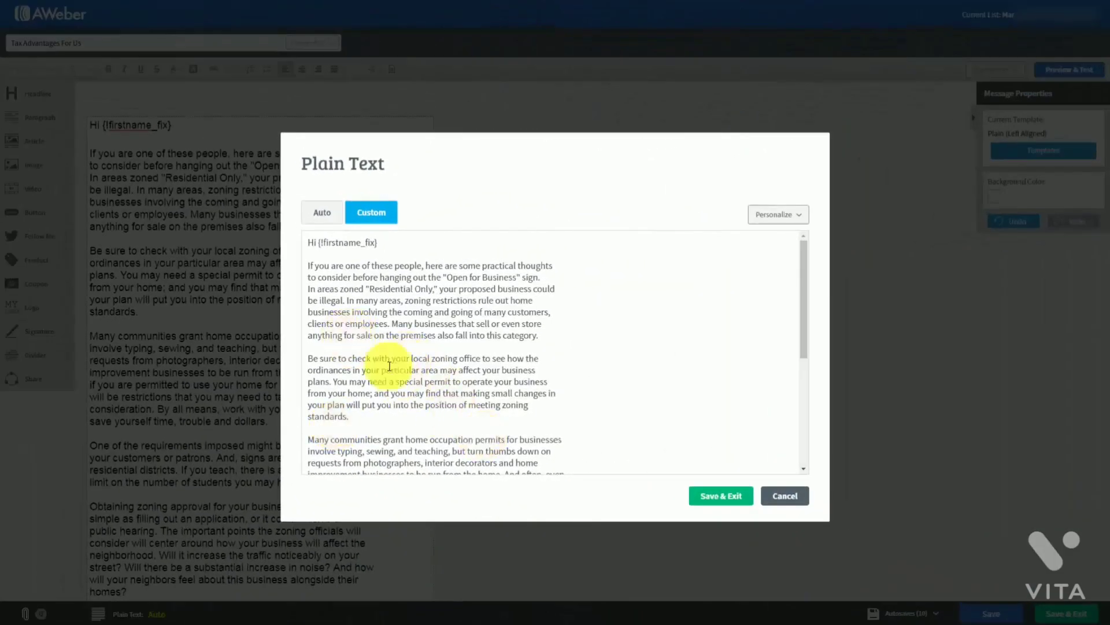
pyautogui.click(711, 497)
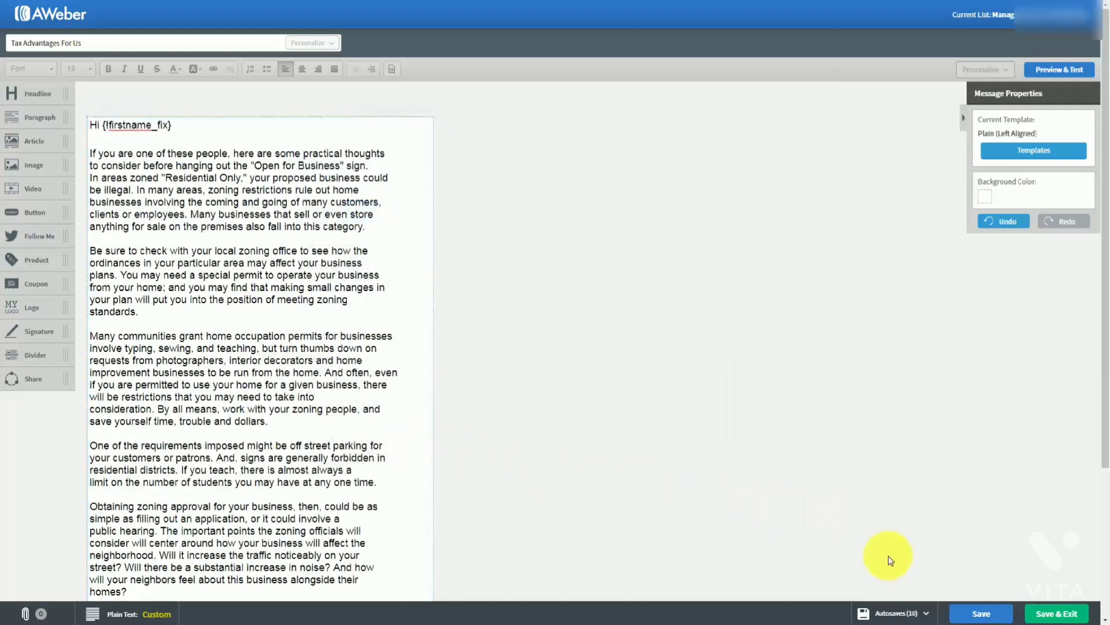
pyautogui.click(964, 613)
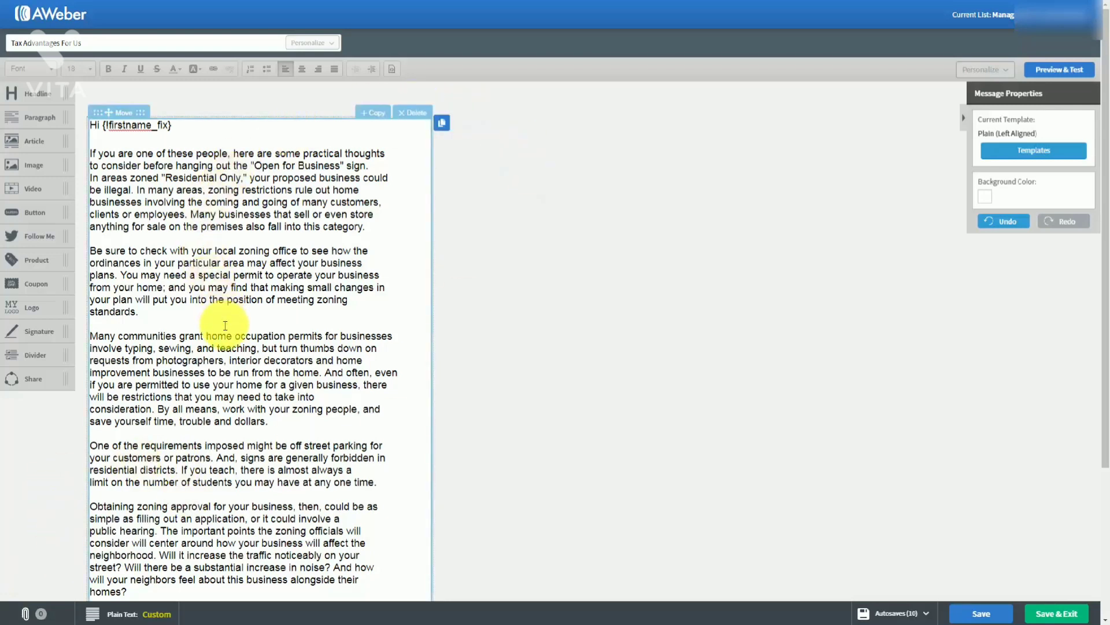
# Preview Tax Advantages For Us through the zoning article, share links and unsubscribe footer
pyautogui.click(1049, 74)
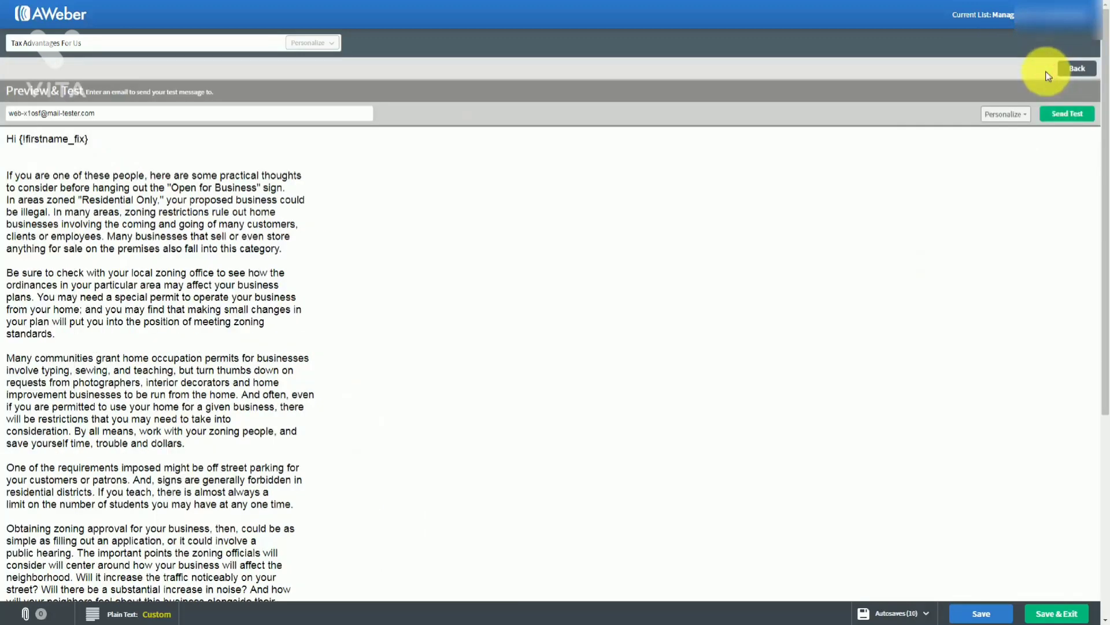
pyautogui.scroll(-5, 509, 268)
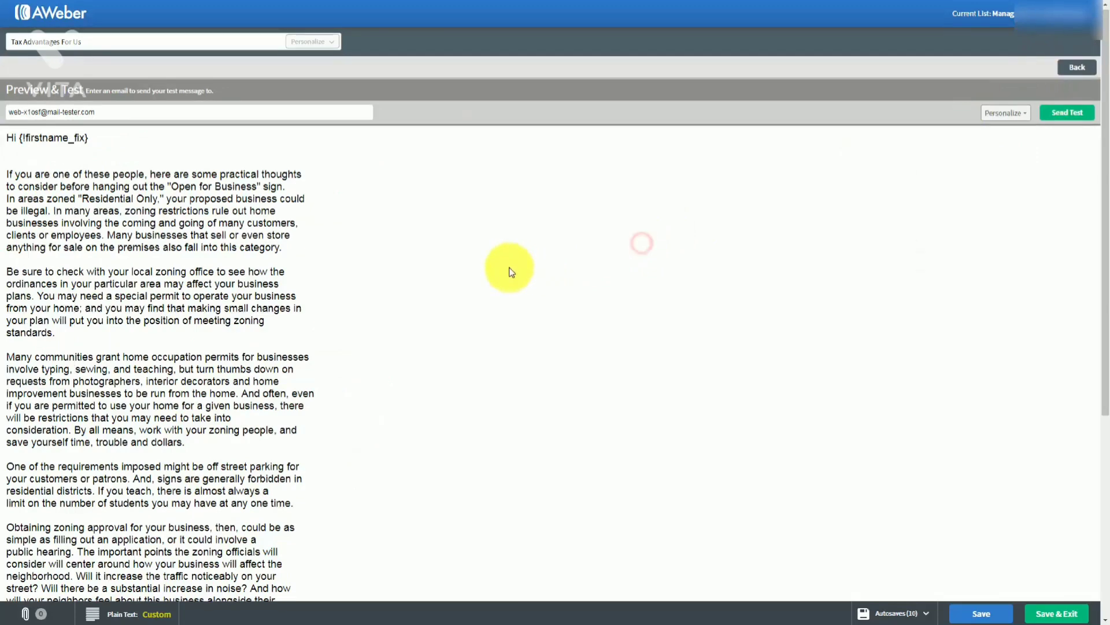
pyautogui.scroll(5, 510, 269)
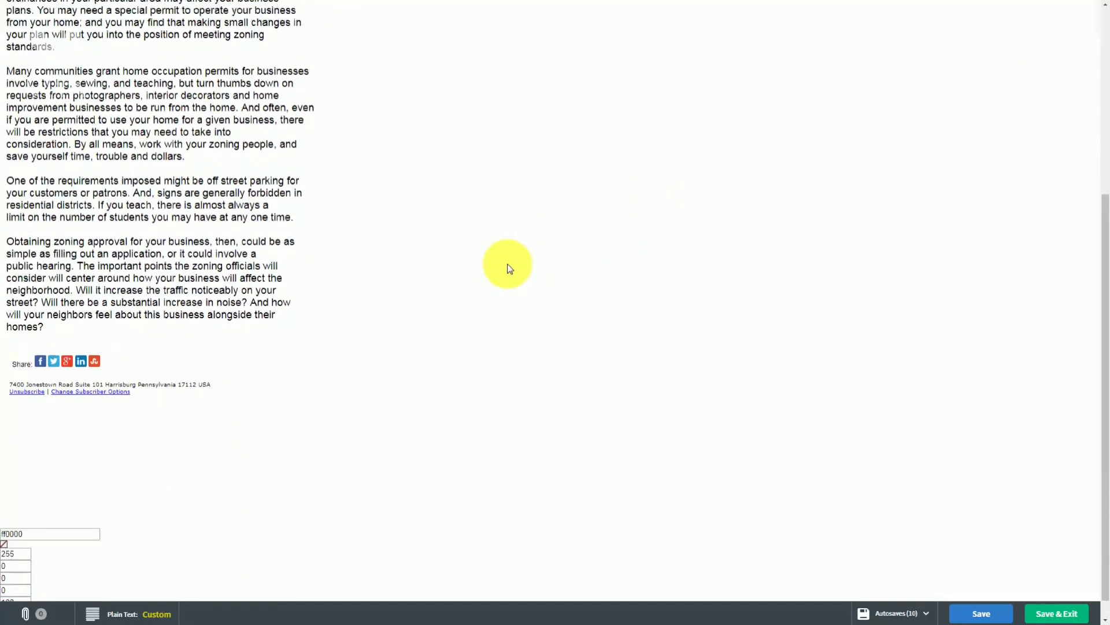
pyautogui.scroll(1, 508, 269)
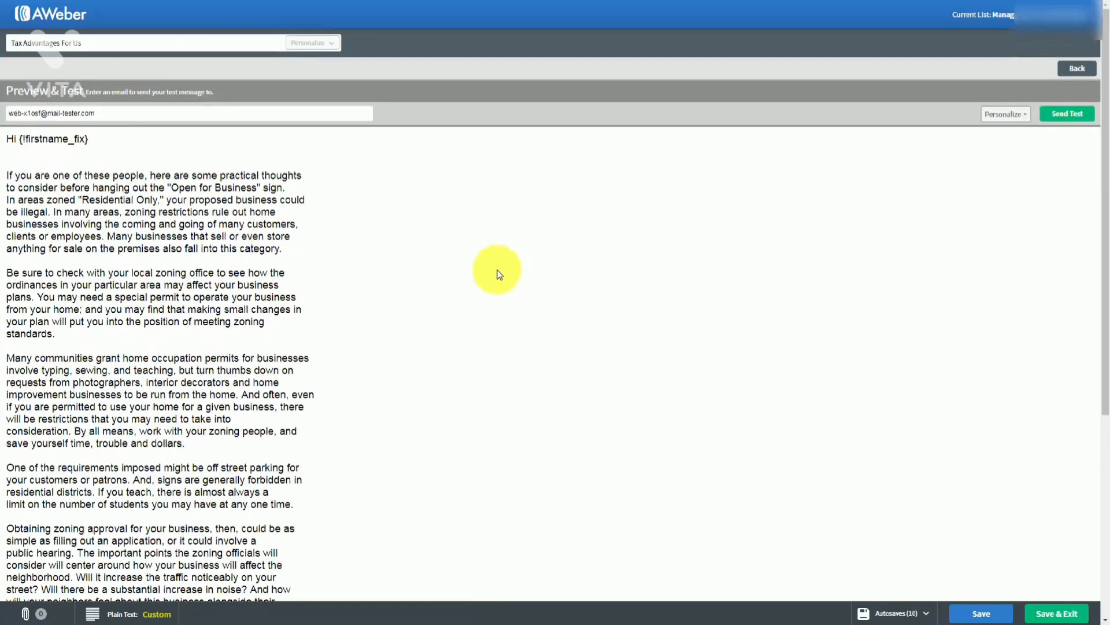
# Save and exit the message, then inspect the draft's Copy to List and Send Options menus
pyautogui.click(1040, 614)
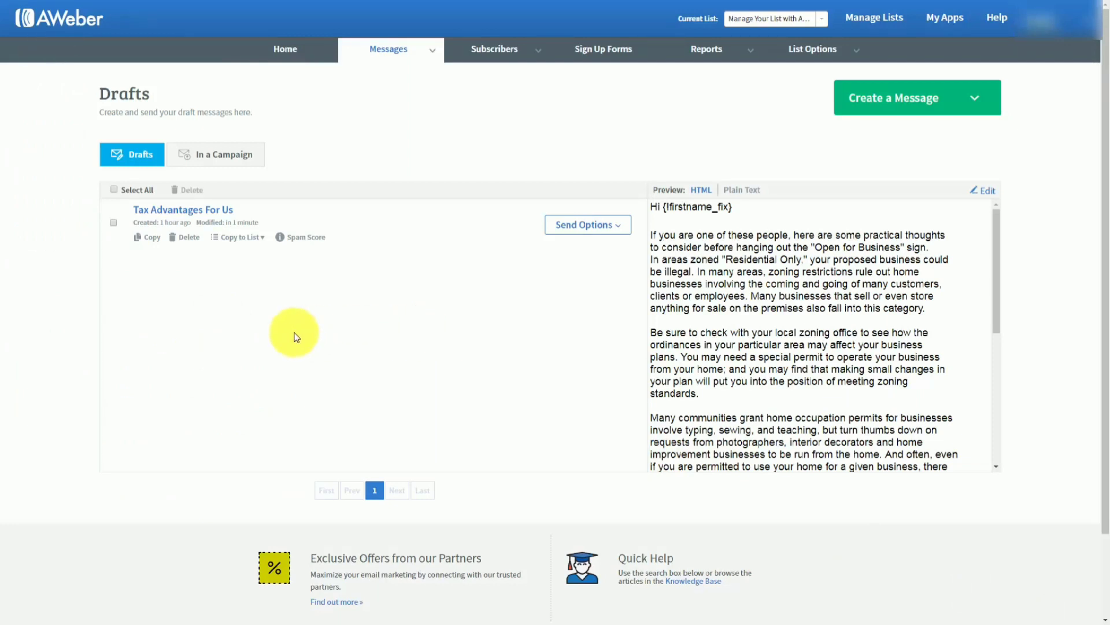
pyautogui.click(263, 241)
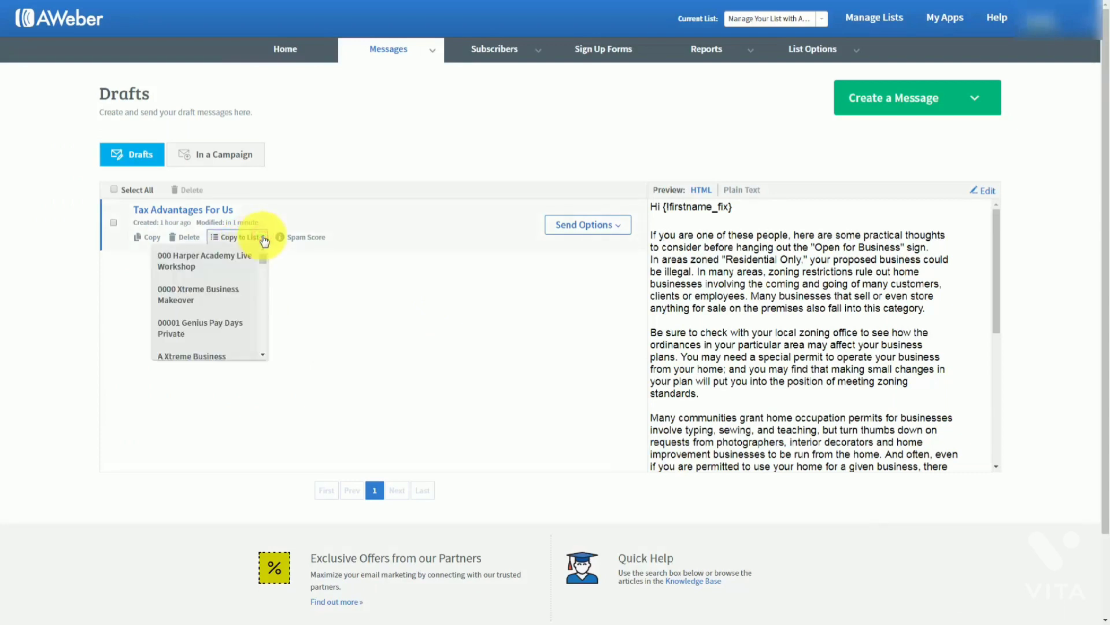
pyautogui.click(264, 240)
pyautogui.click(621, 231)
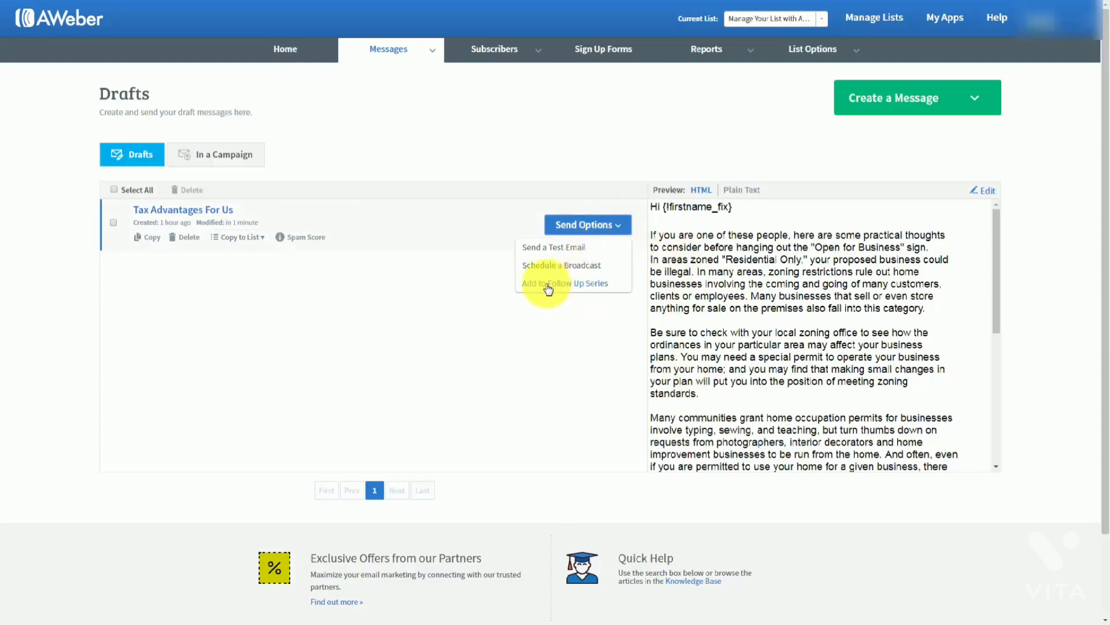
pyautogui.click(328, 284)
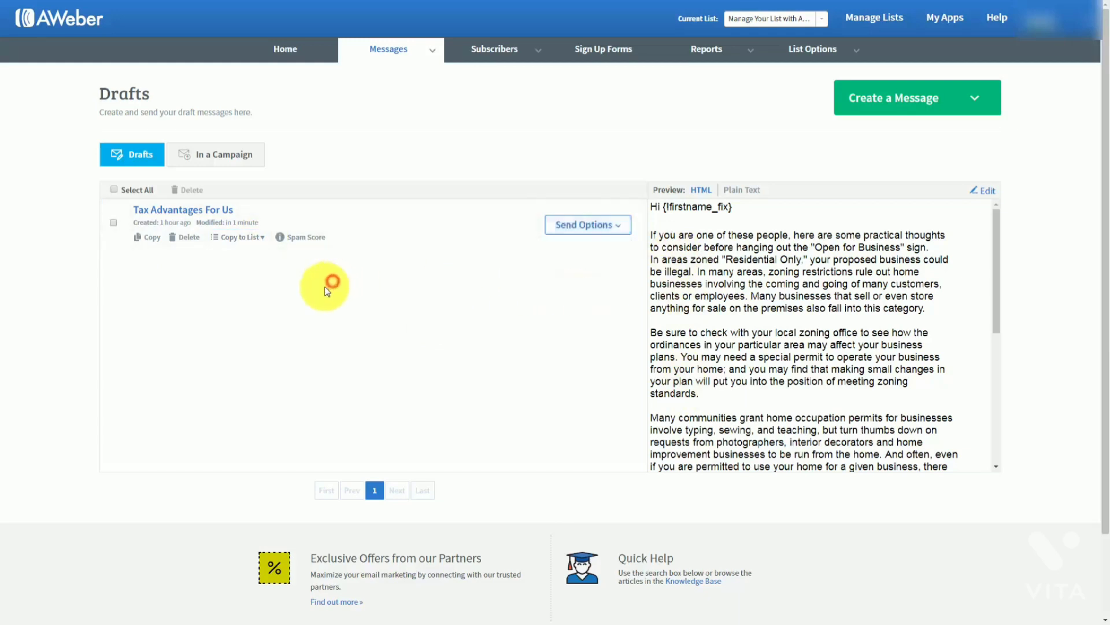
pyautogui.click(627, 230)
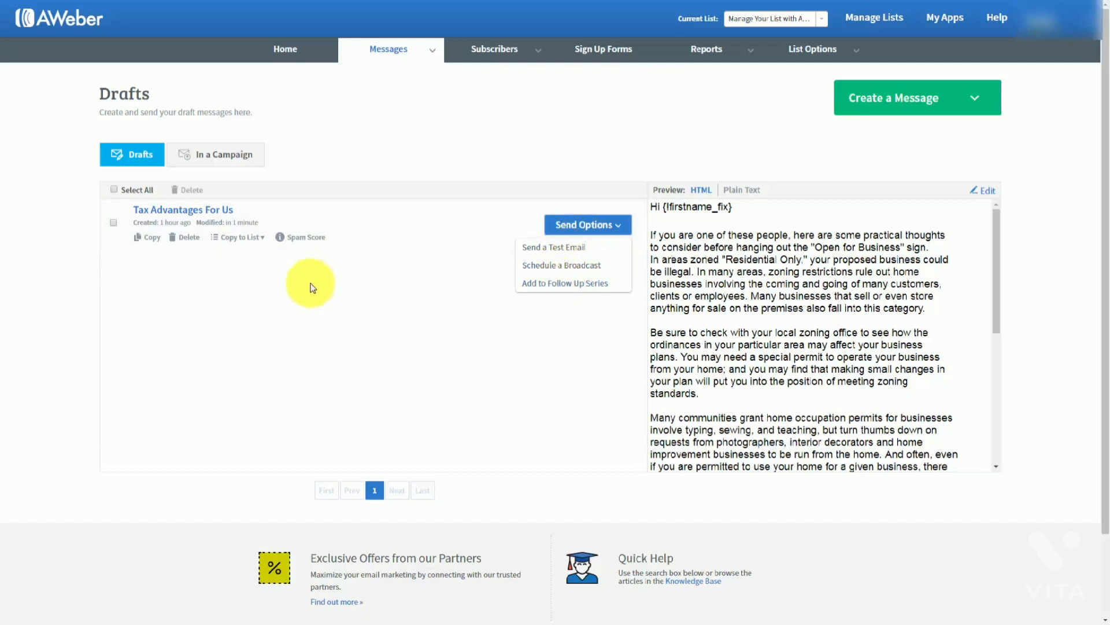
pyautogui.click(310, 288)
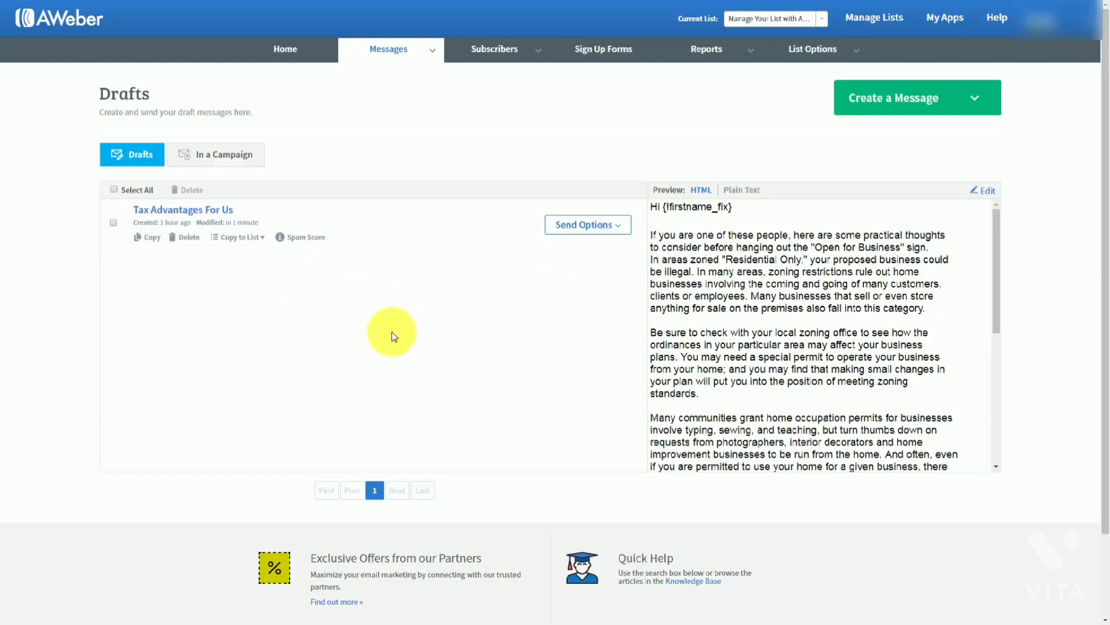
pyautogui.click(309, 238)
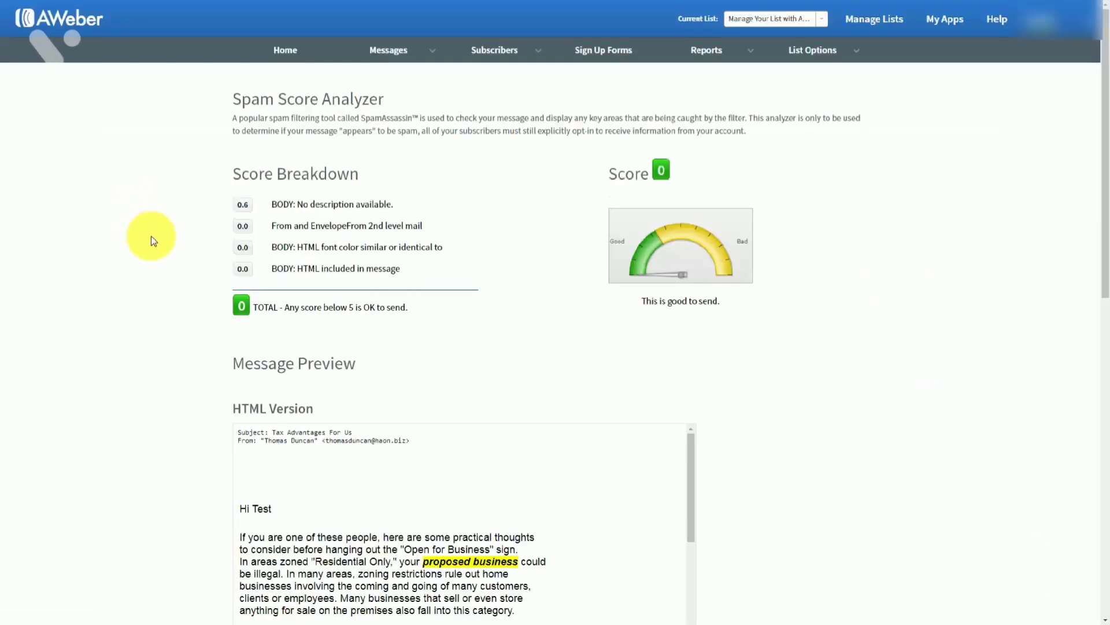
pyautogui.scroll(-10, 153, 241)
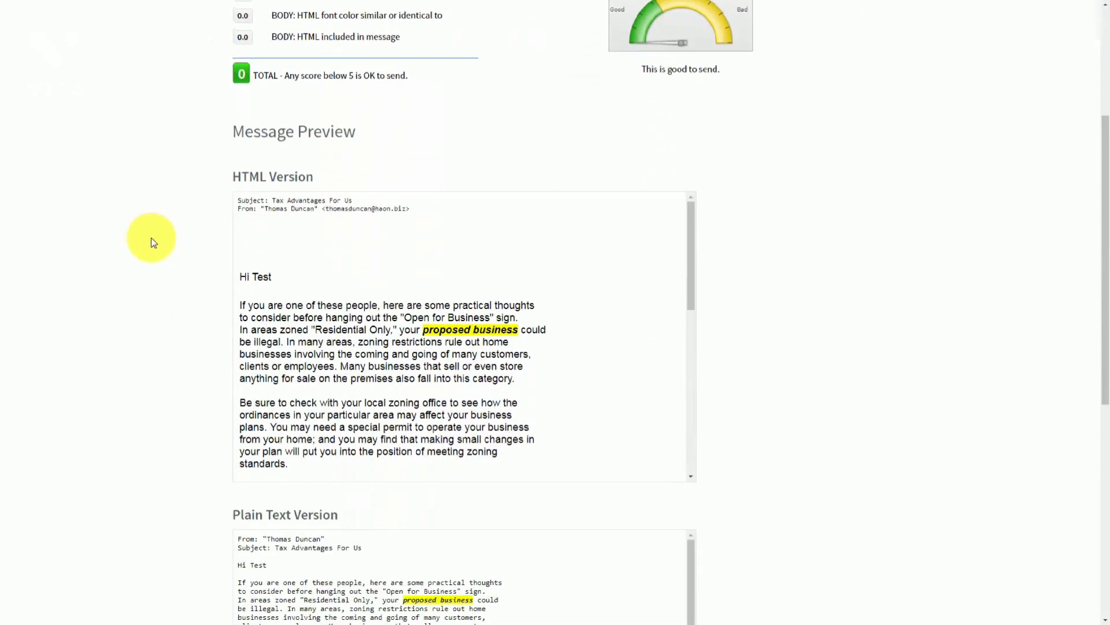
pyautogui.scroll(5, 151, 238)
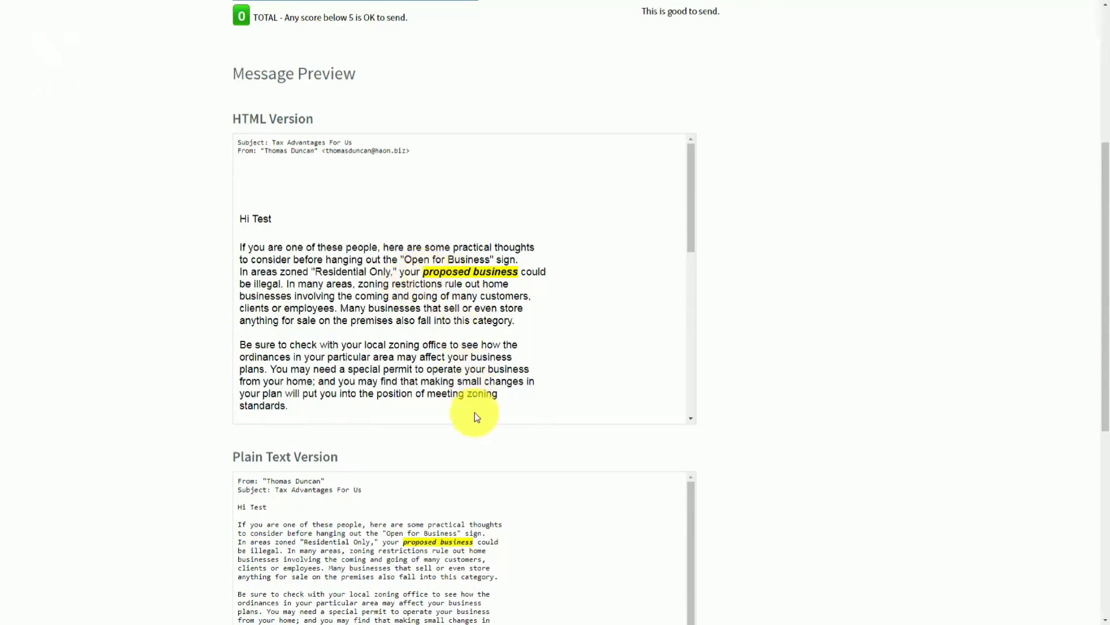
pyautogui.moveTo(694, 236); pyautogui.dragTo(688, 208)
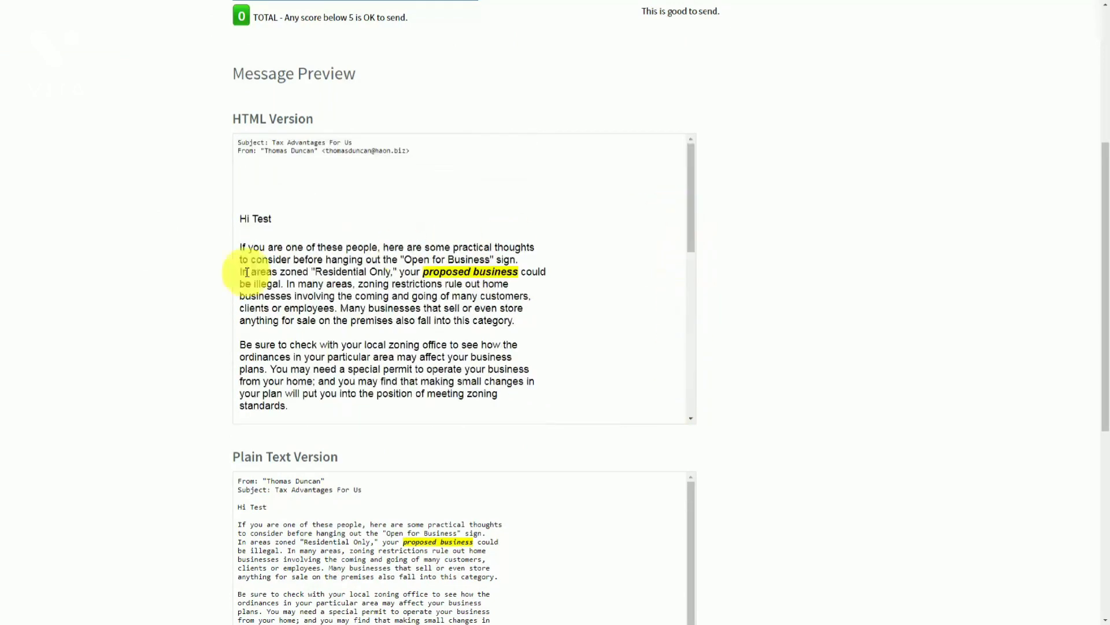
pyautogui.scroll(4, 112, 310)
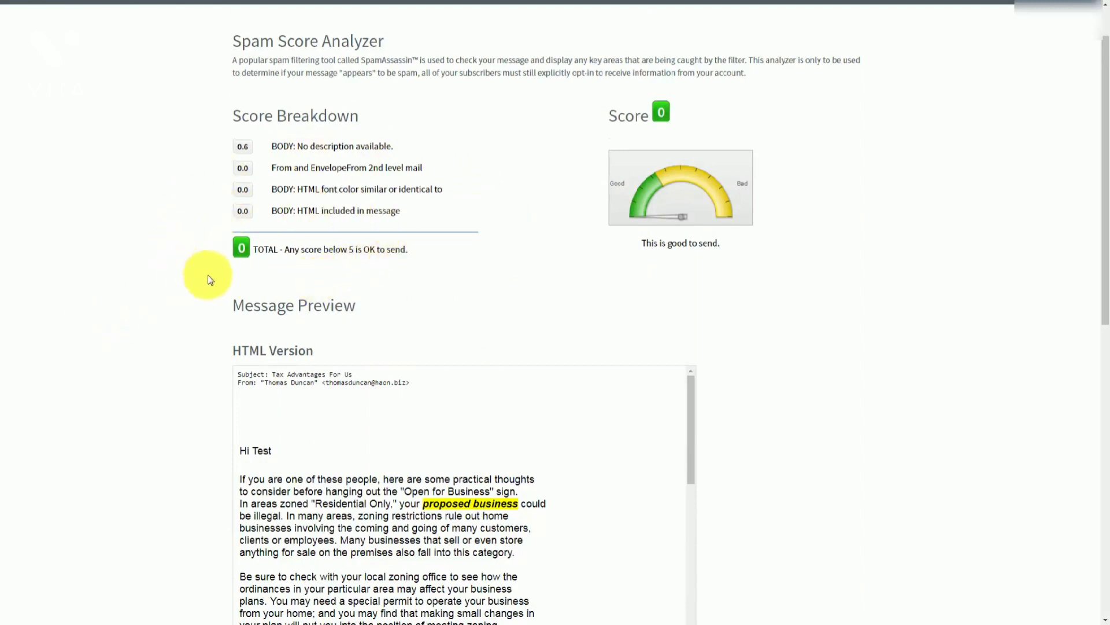
pyautogui.scroll(1, 209, 280)
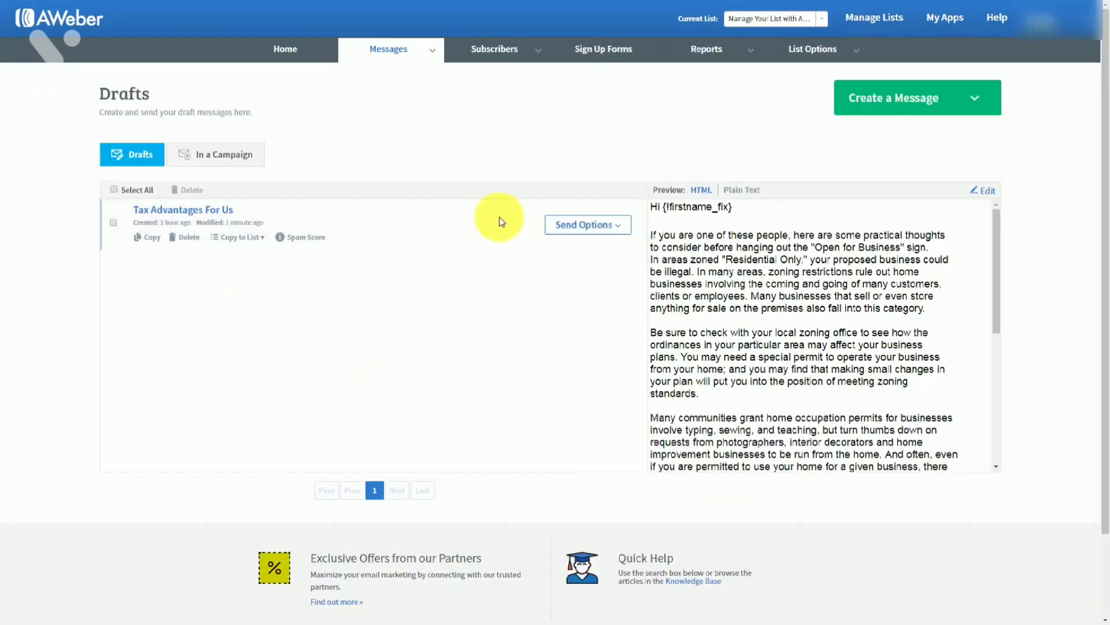
# Send a test of the Tax Advantages For Us draft to the Gmail address
pyautogui.click(614, 225)
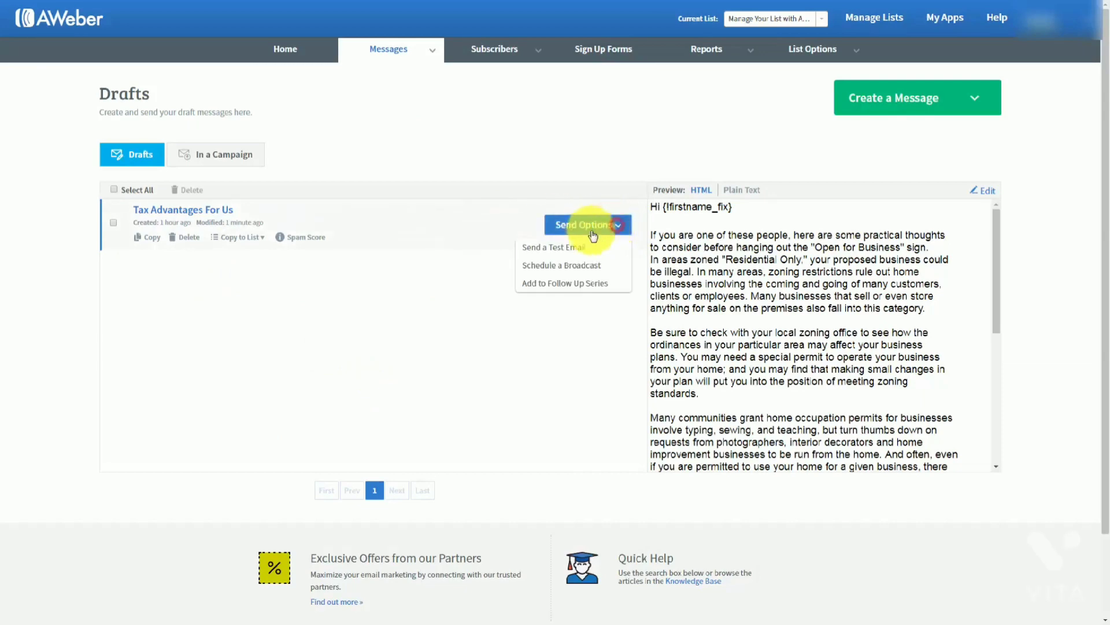
pyautogui.click(541, 249)
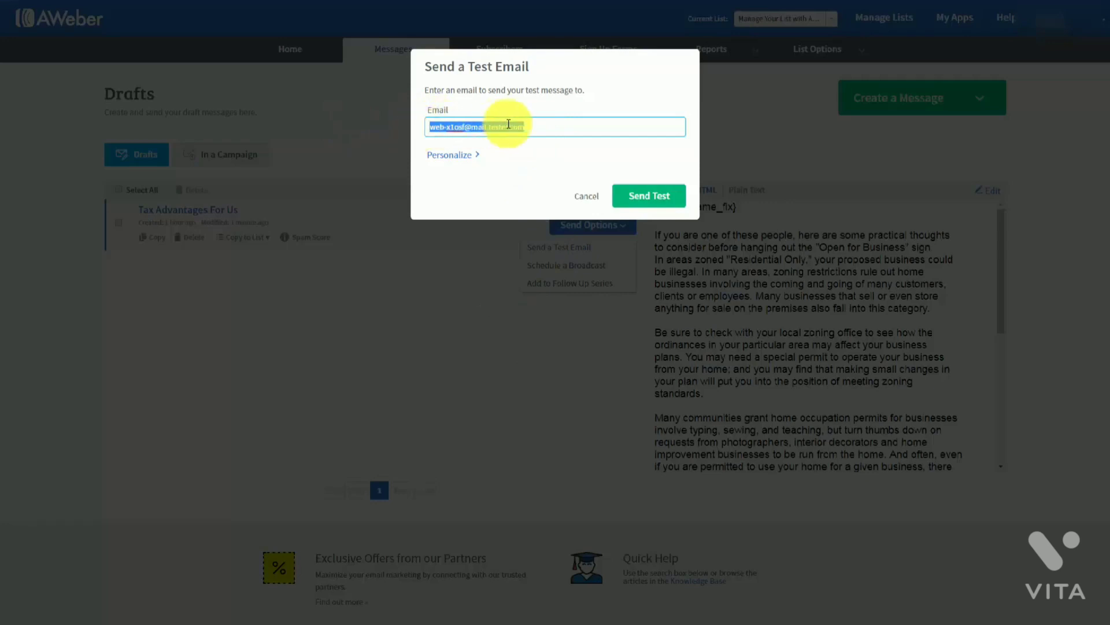
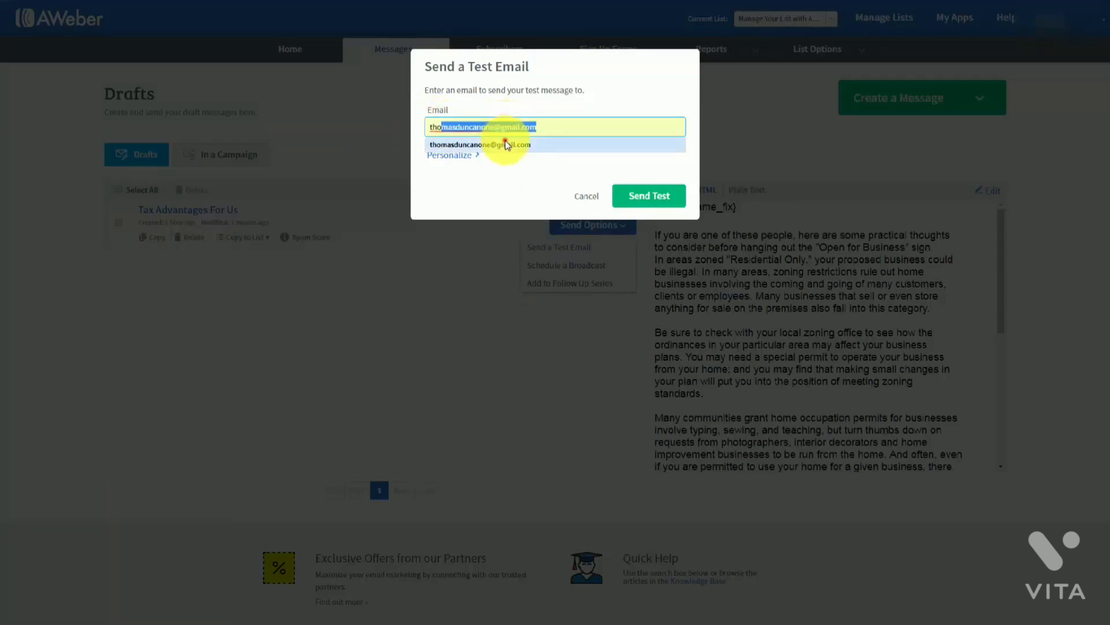
pyautogui.click(508, 145)
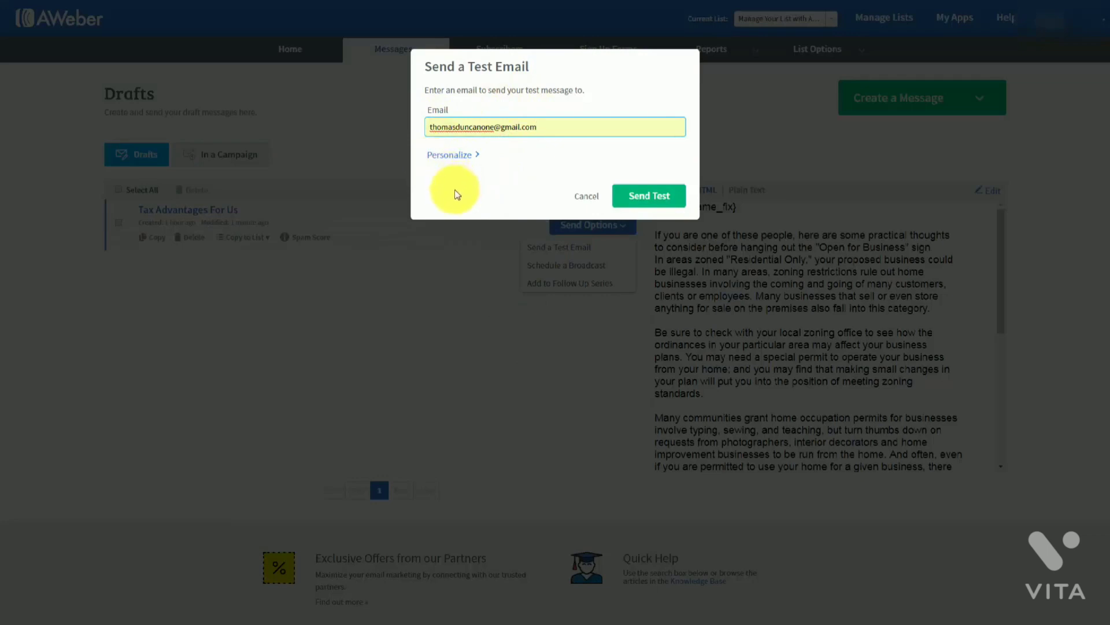
pyautogui.click(642, 199)
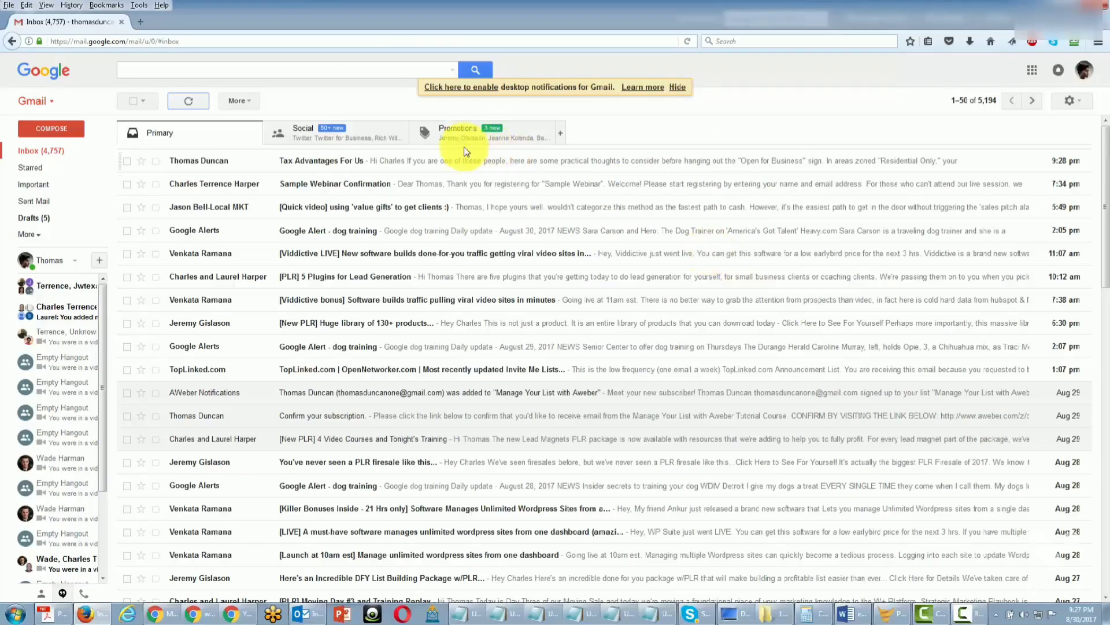